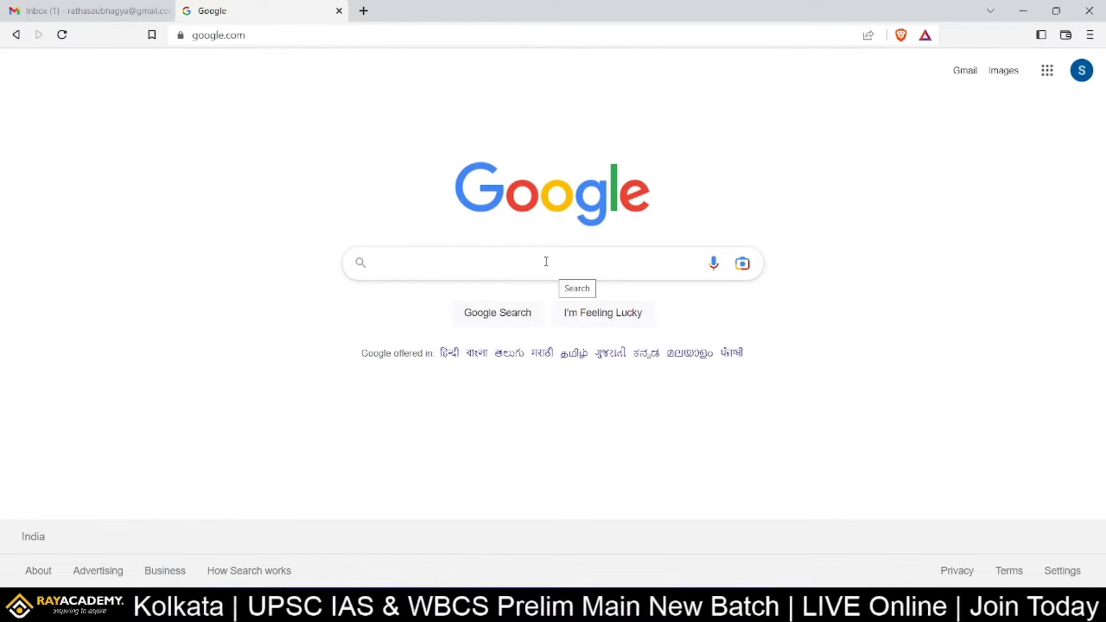
# - Search Google for wbpsc.gov.in and open the official WBPSC site from the results
pyautogui.click(547, 262)
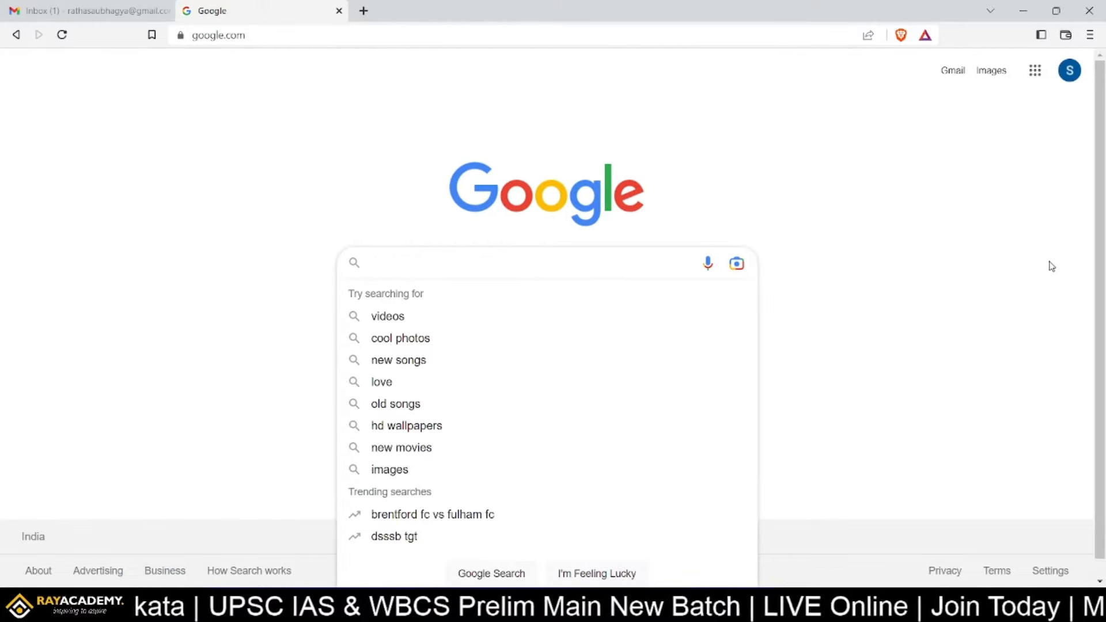
pyautogui.write('wb')
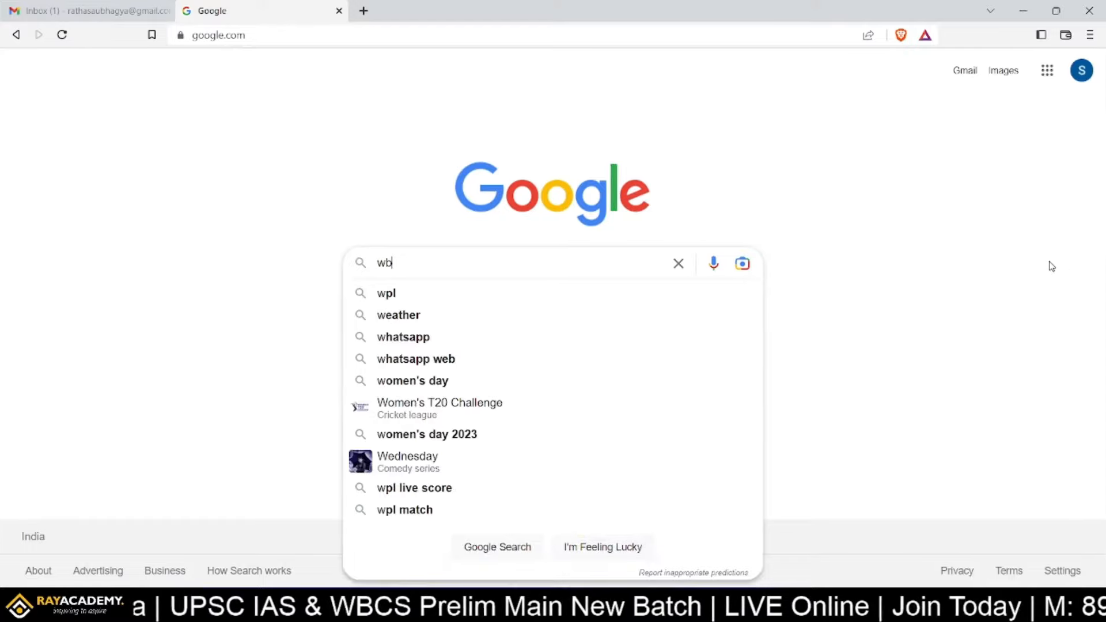
pyautogui.write('psc.')
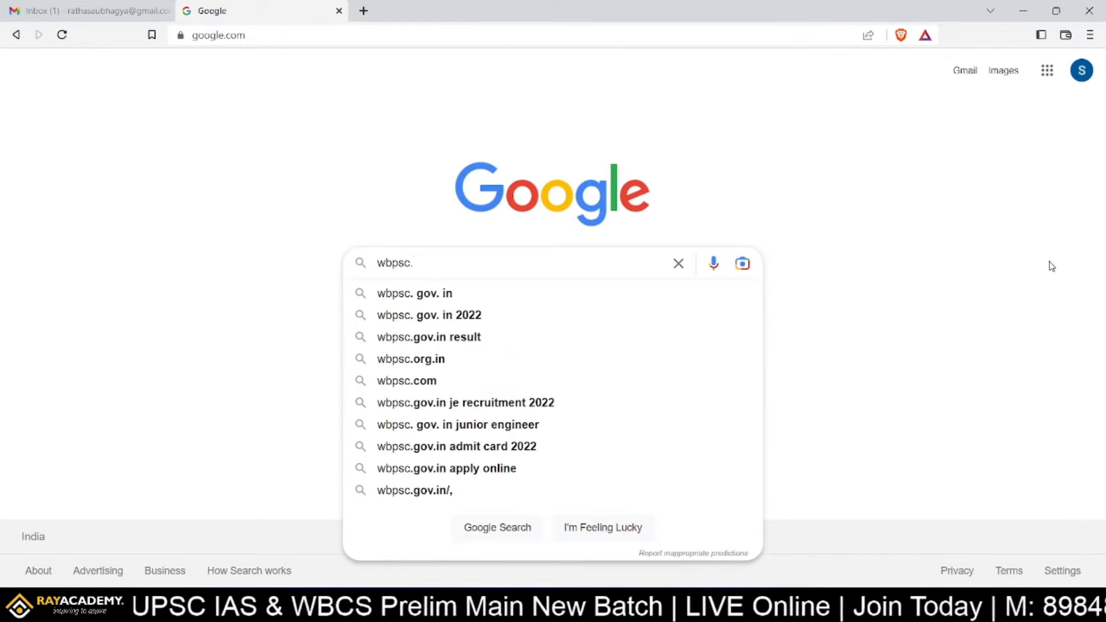
pyautogui.write('gob')
pyautogui.press('BackSpace')
pyautogui.write('v')
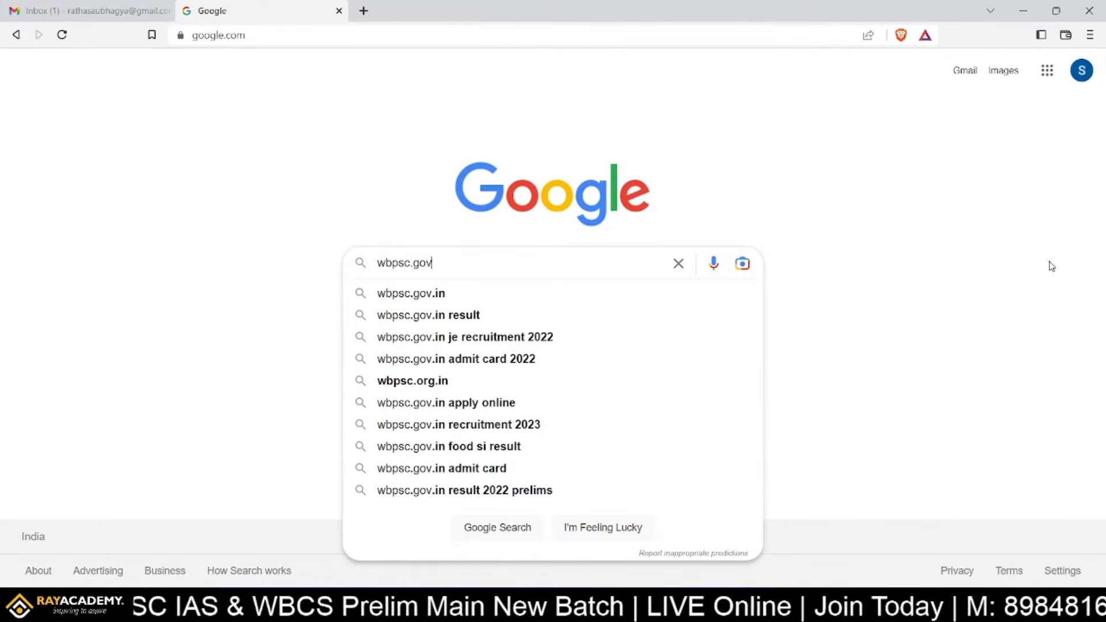
pyautogui.write('.in')
pyautogui.press('Return')
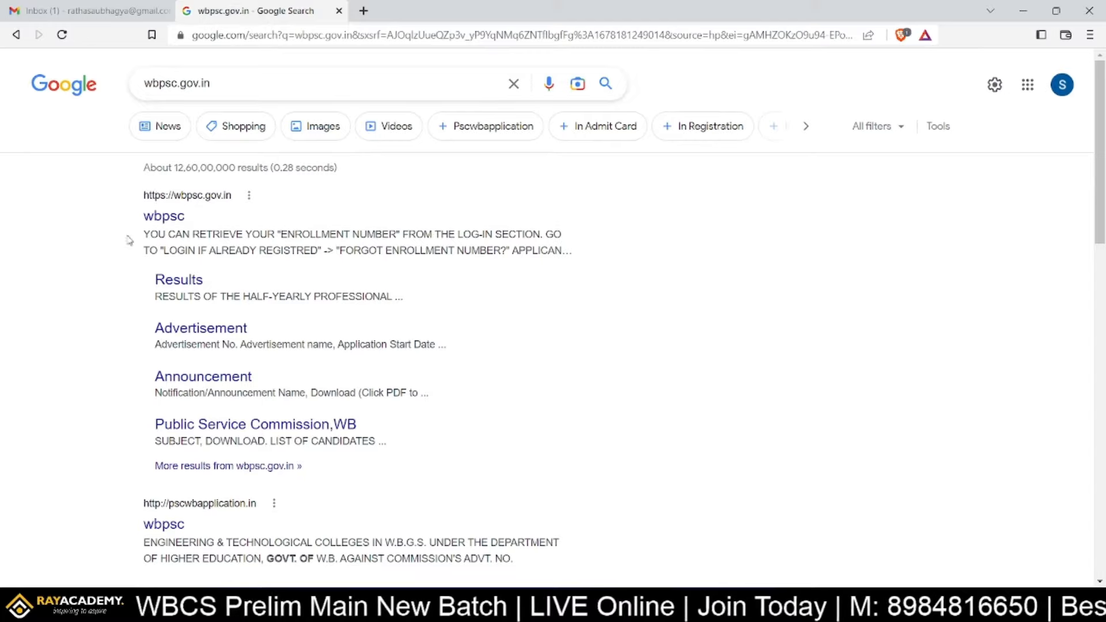
pyautogui.click(165, 221)
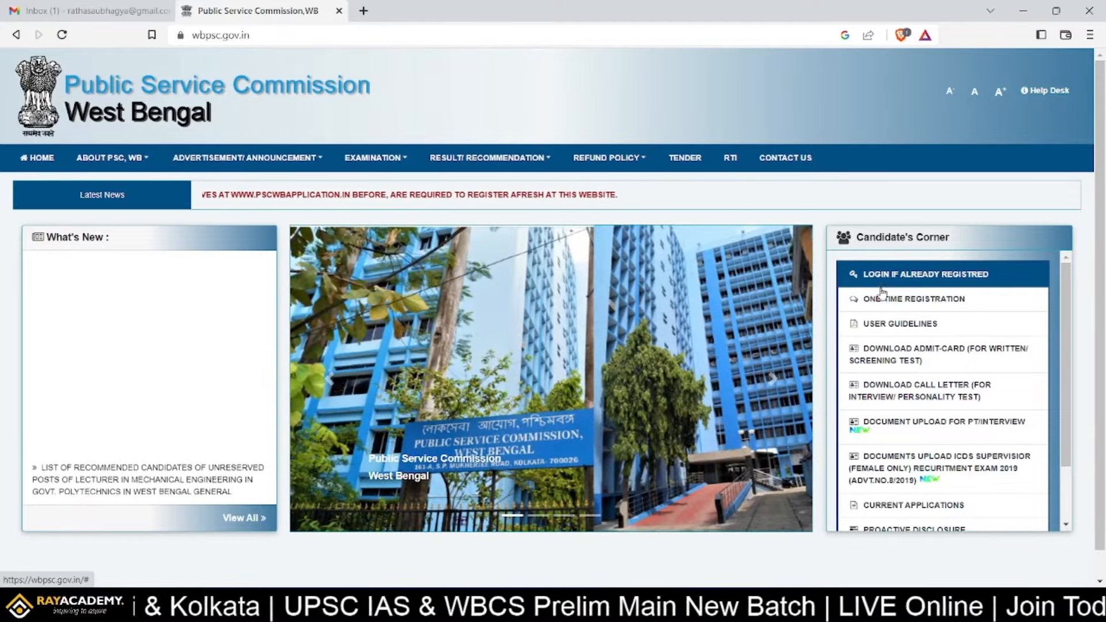
# - Open the One Time Registration form from the Candidate's Corner
pyautogui.click(879, 304)
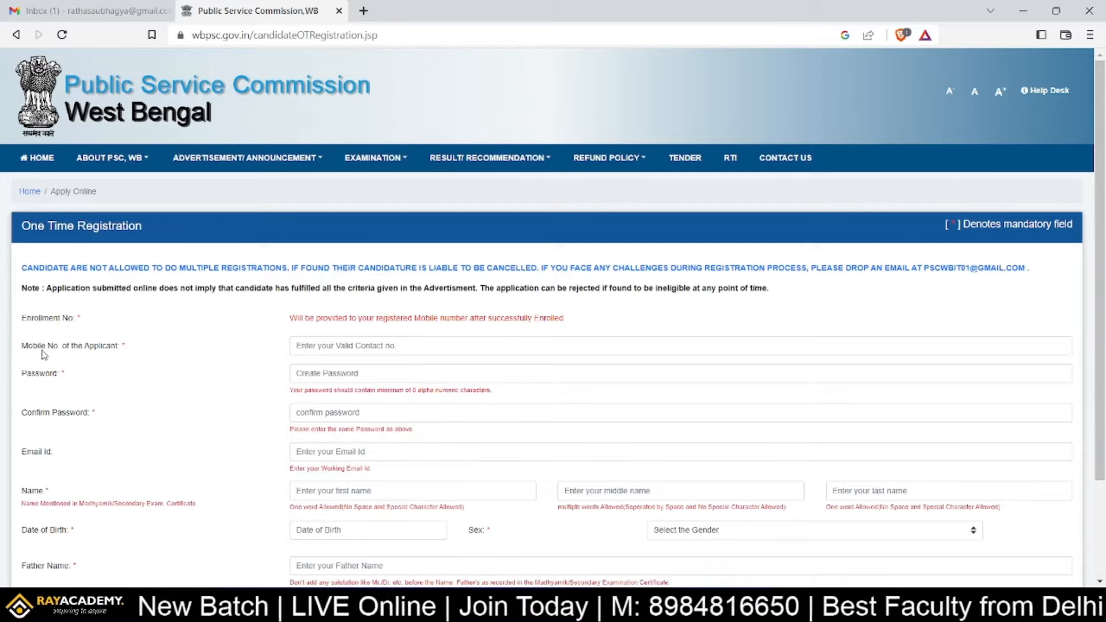
# - Enter the applicant's mobile number in the Mobile No. field
pyautogui.click(369, 342)
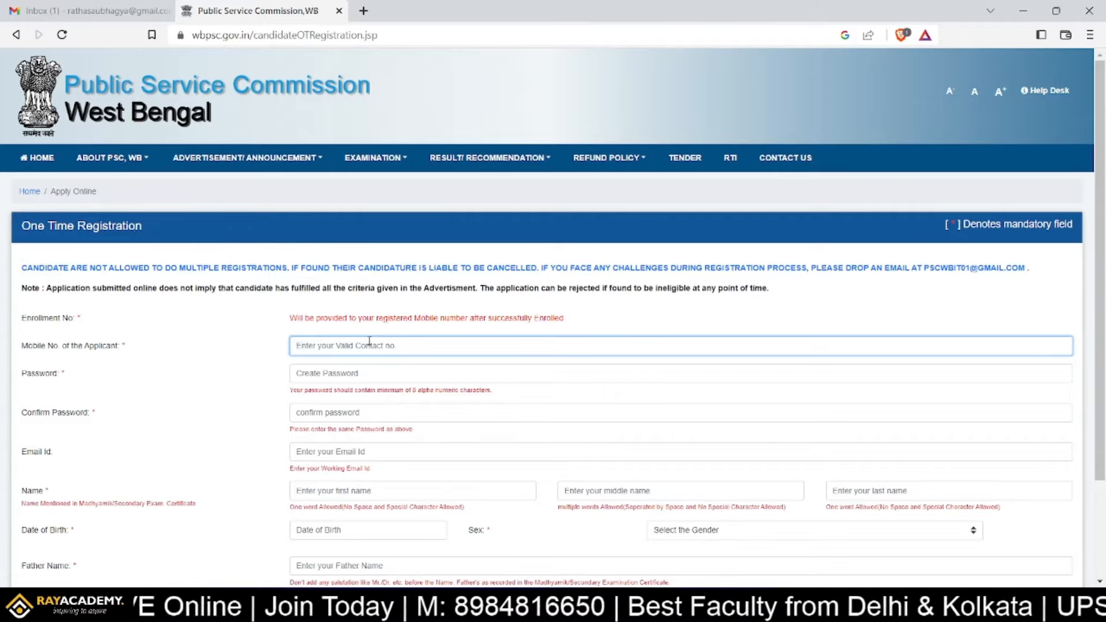
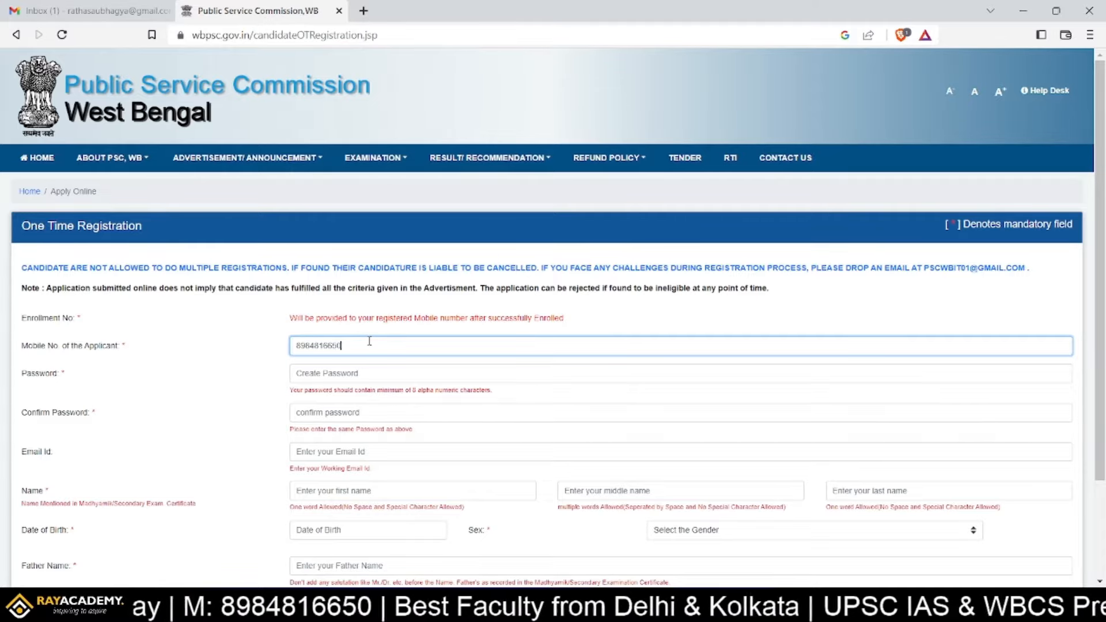
pyautogui.click(340, 376)
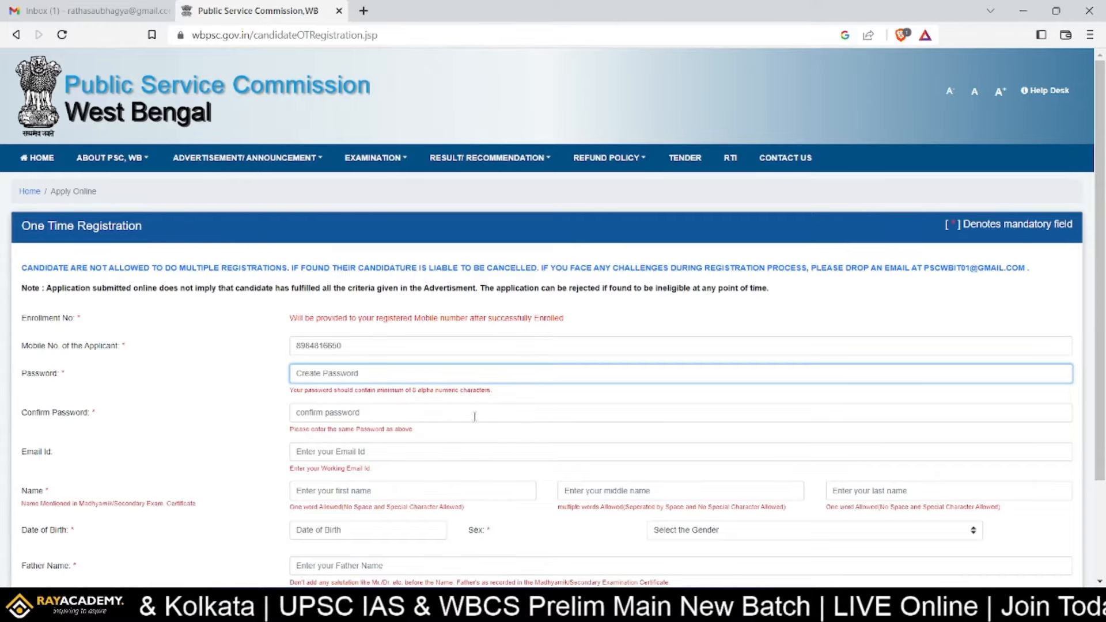
# - Enter an account password and a confirmation password
pyautogui.write('•')
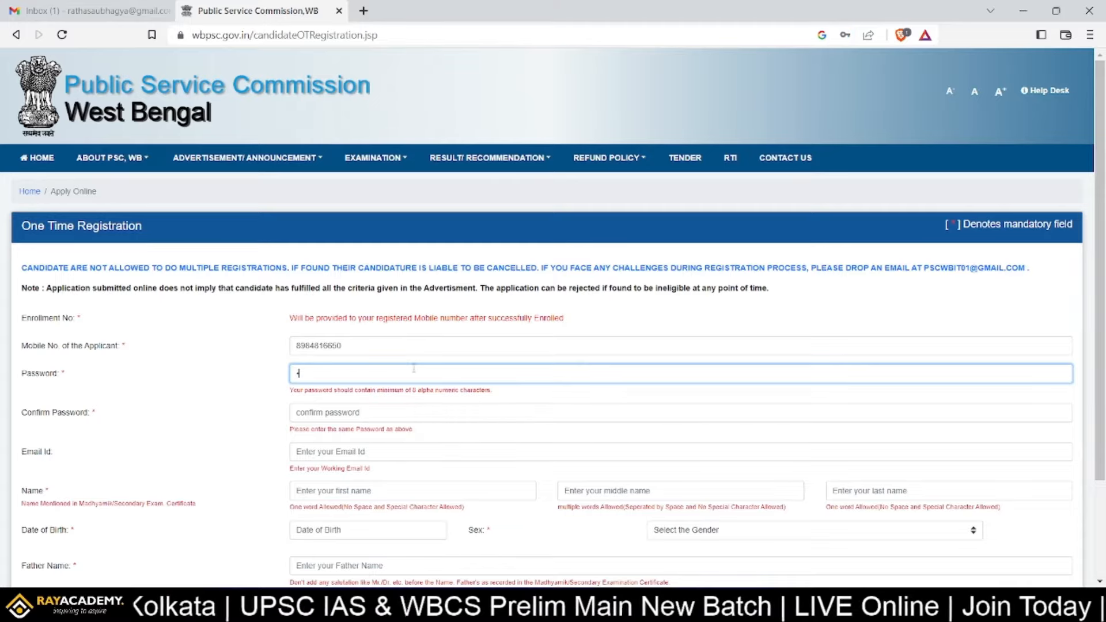
pyautogui.write('•••')
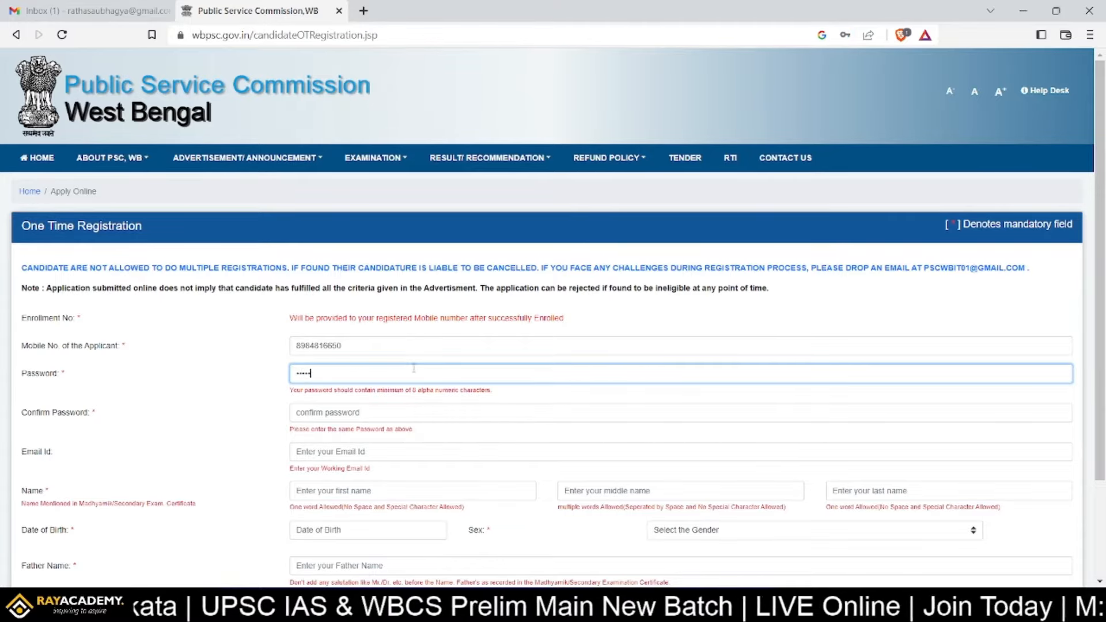
pyautogui.write('••')
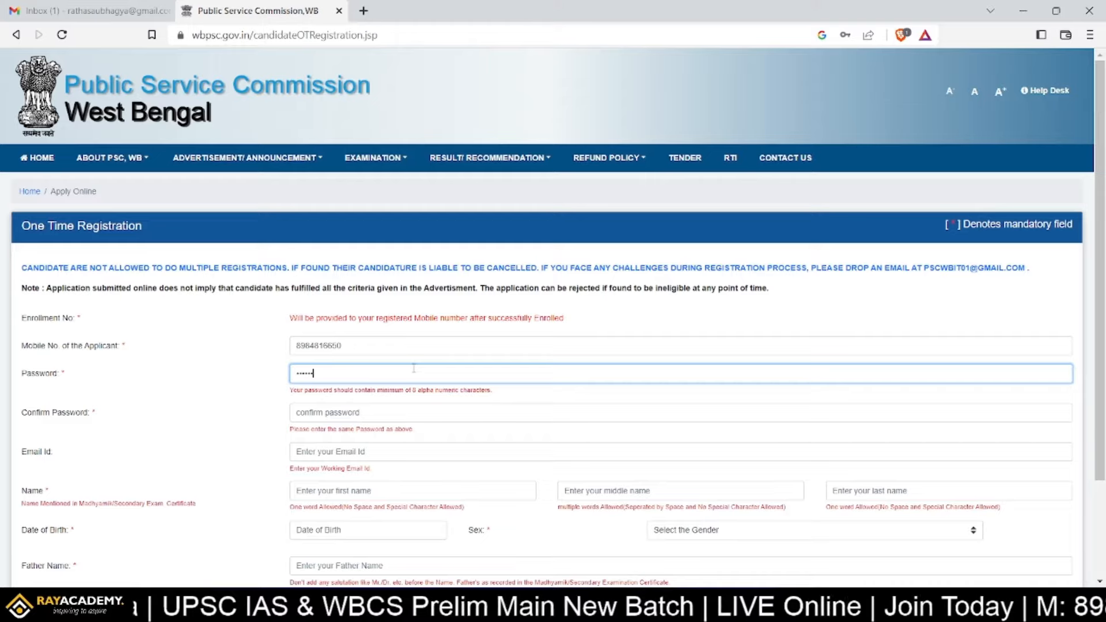
pyautogui.write('•')
pyautogui.click(321, 413)
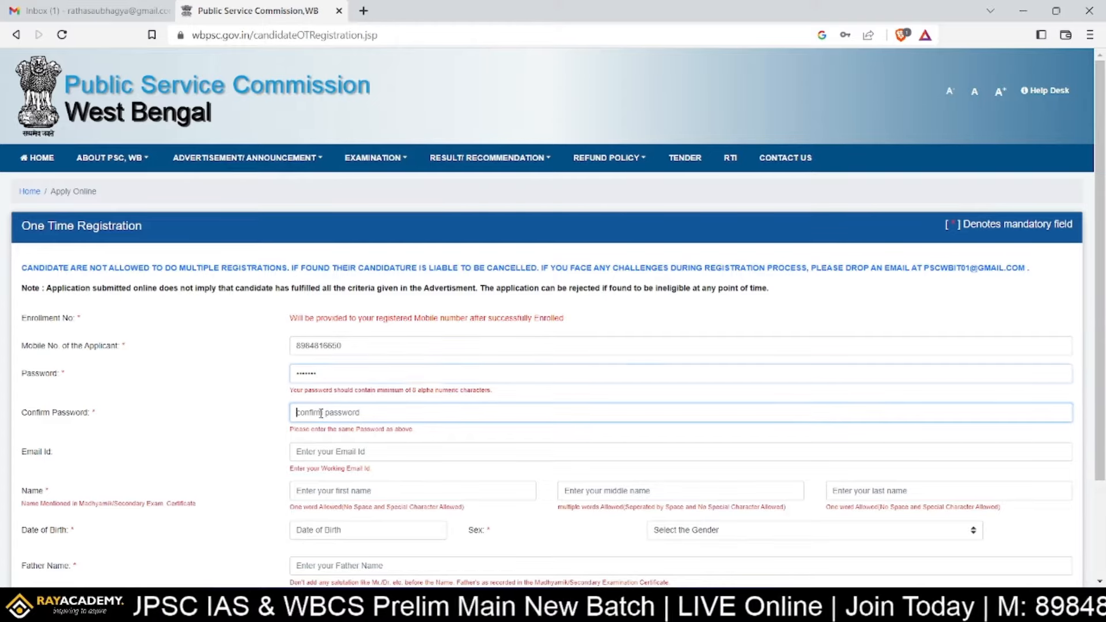
pyautogui.write('••••')
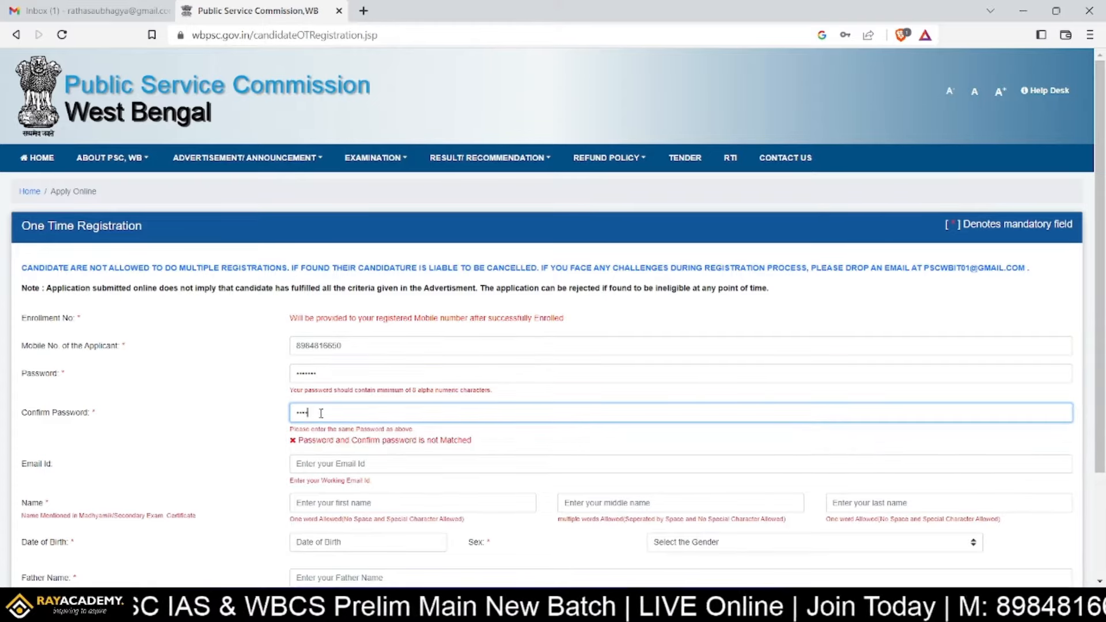
pyautogui.write('•')
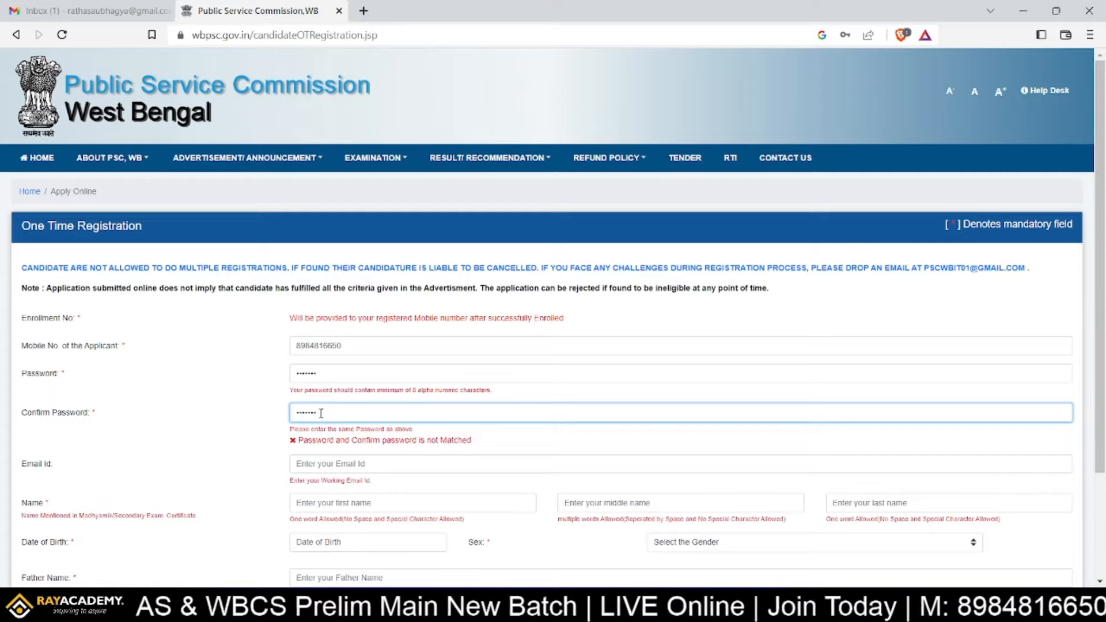
pyautogui.click(327, 468)
# - Clear and retype both the password and its confirmation so they match
pyautogui.moveTo(336, 375); pyautogui.dragTo(290, 374)
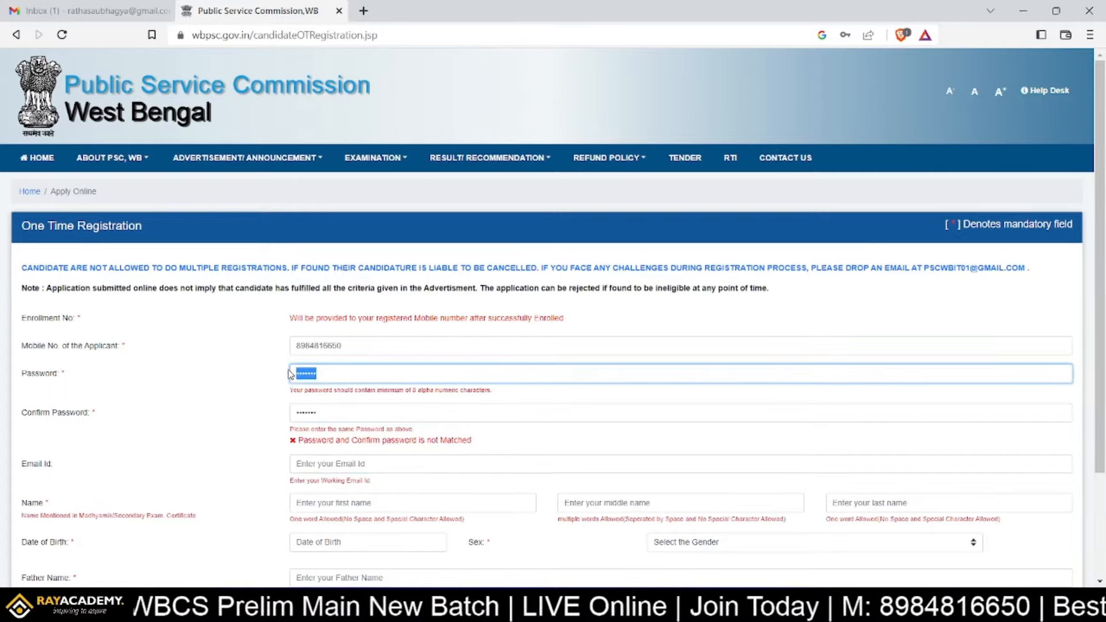
pyautogui.press('BackSpace')
pyautogui.write('••••')
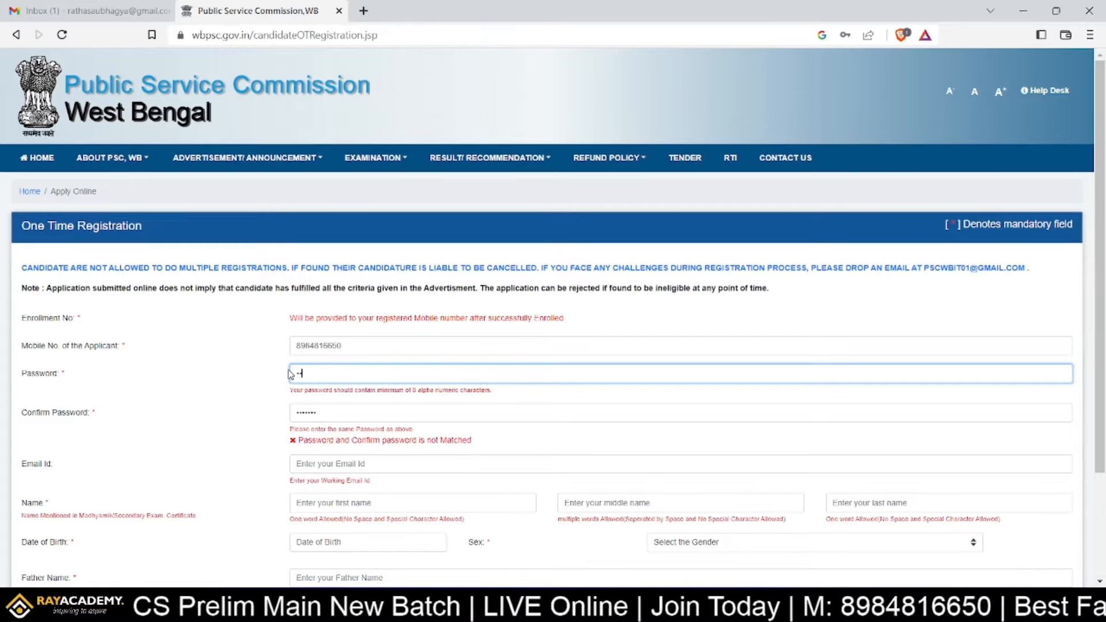
pyautogui.write('•••')
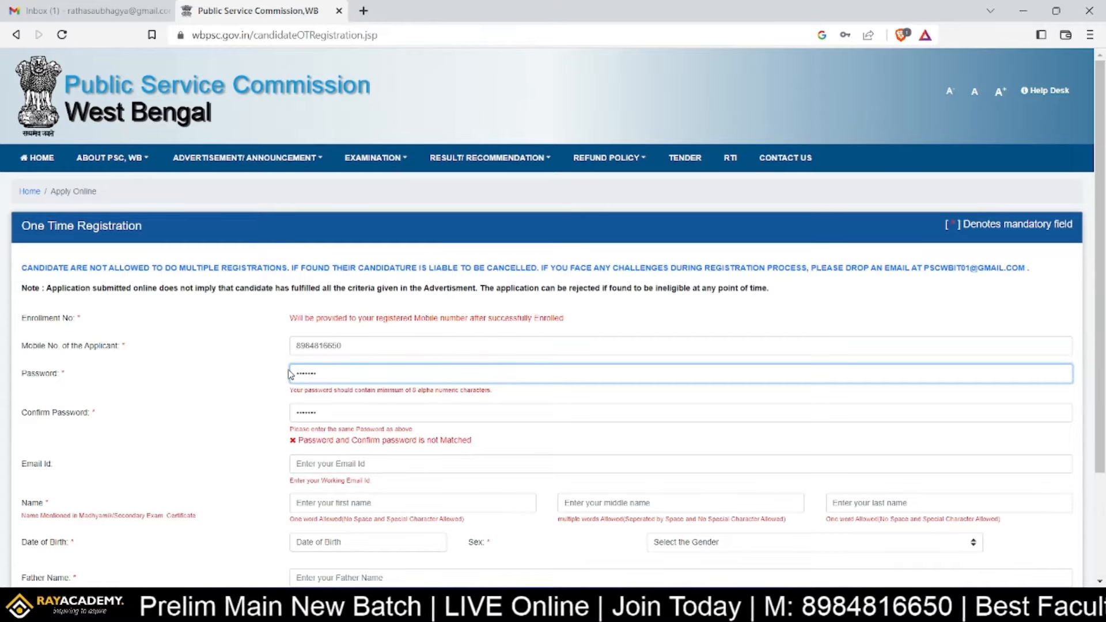
pyautogui.moveTo(318, 412); pyautogui.dragTo(290, 411)
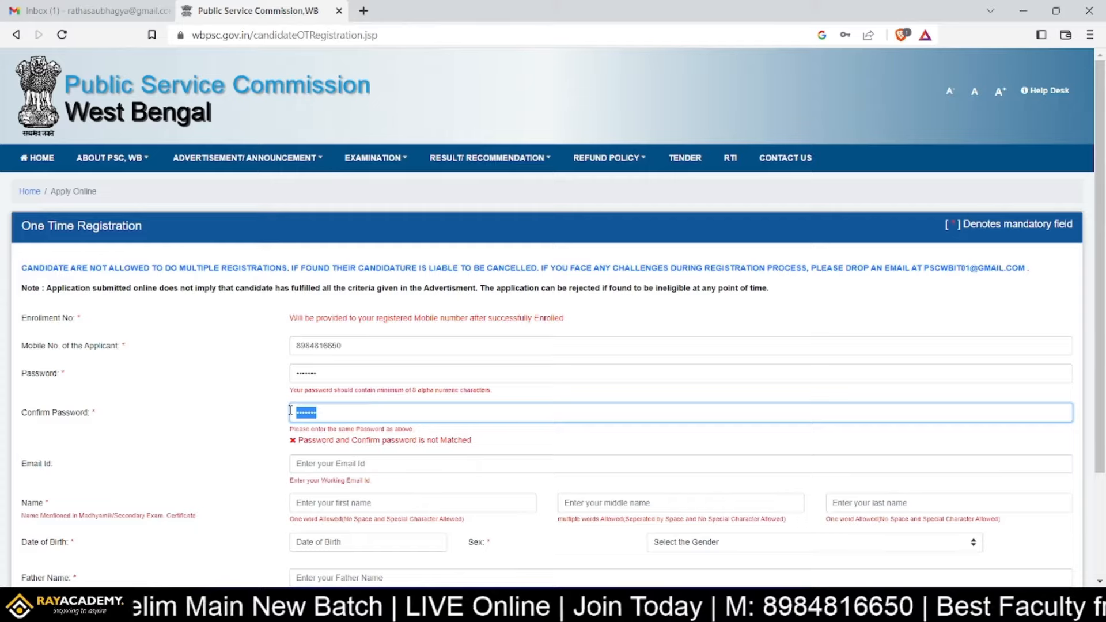
pyautogui.press('BackSpace')
pyautogui.write('•••')
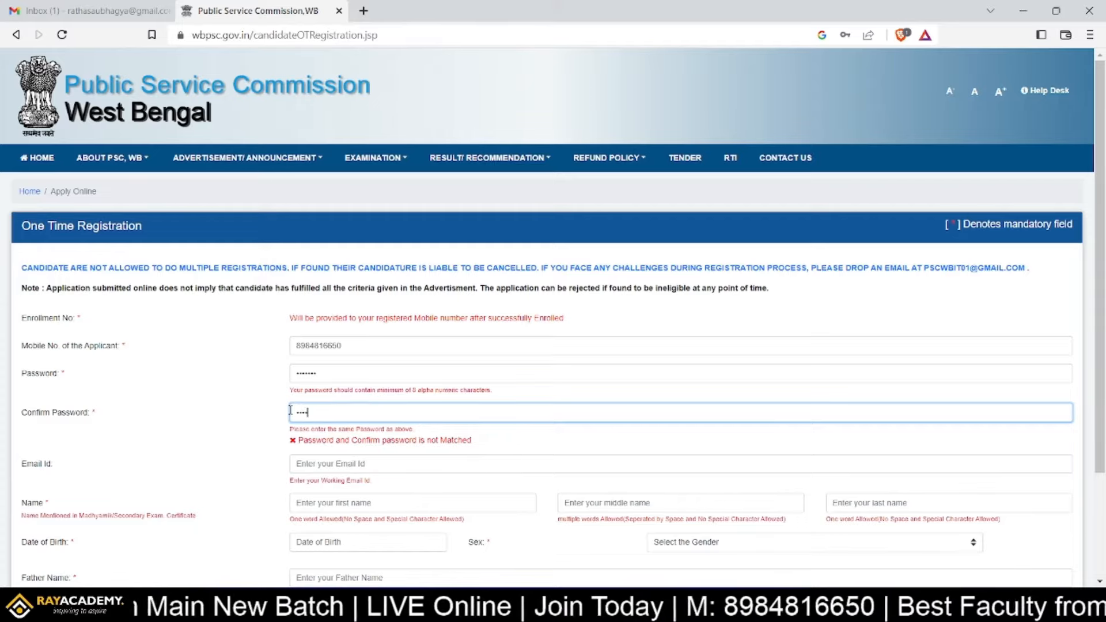
pyautogui.write('••••')
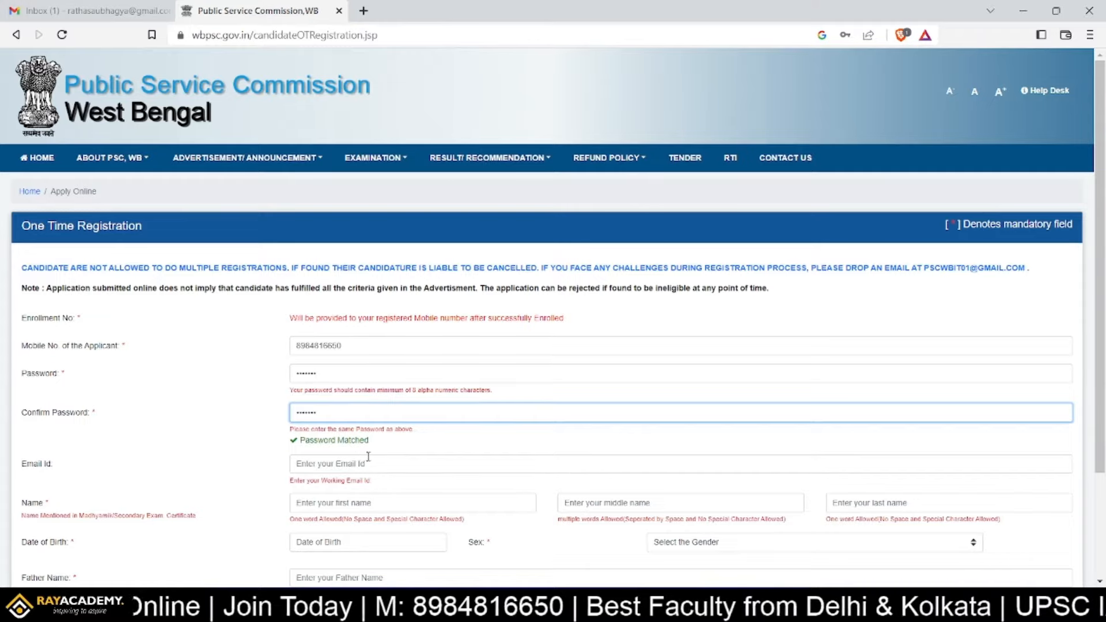
# - Fill in the applicant's Gmail address in the Email Id field, fixing the mistyped domain
pyautogui.scroll(-1, 383, 477)
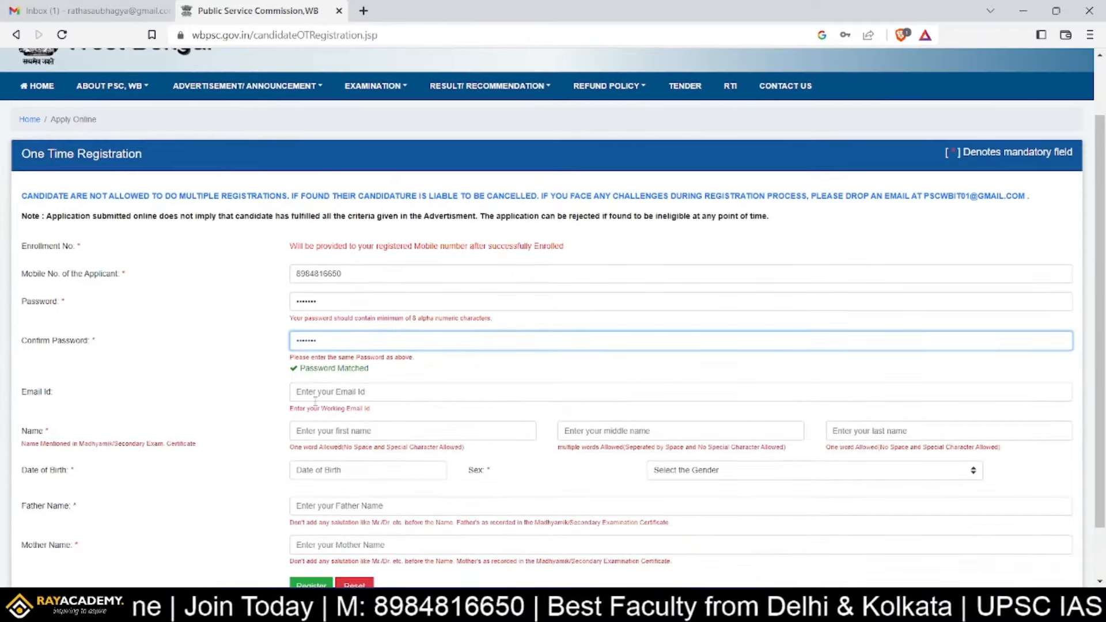
pyautogui.click(315, 394)
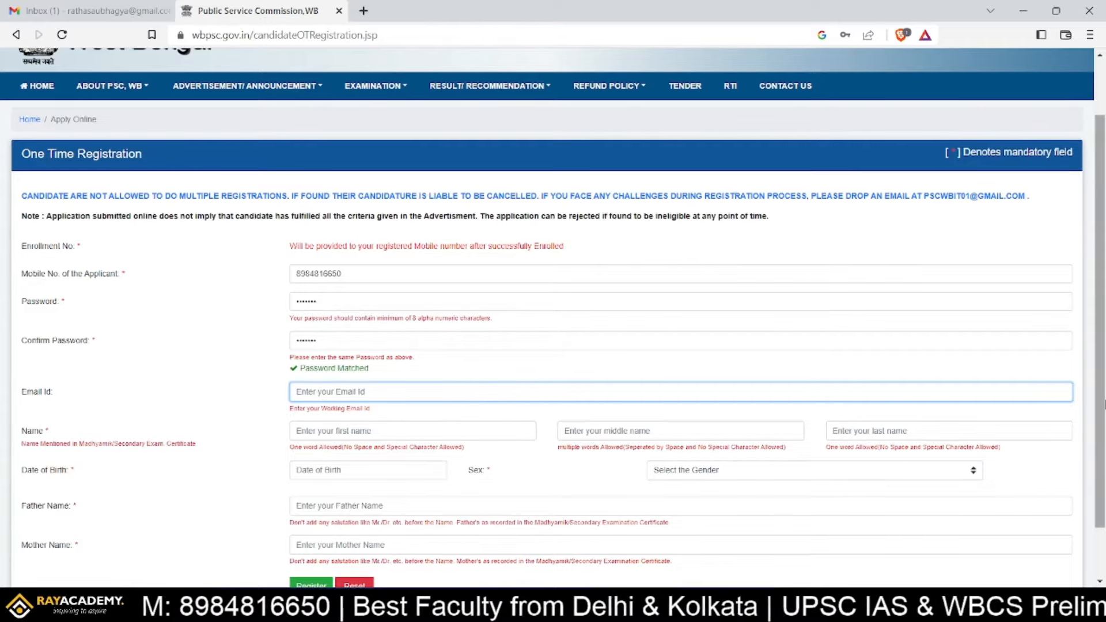
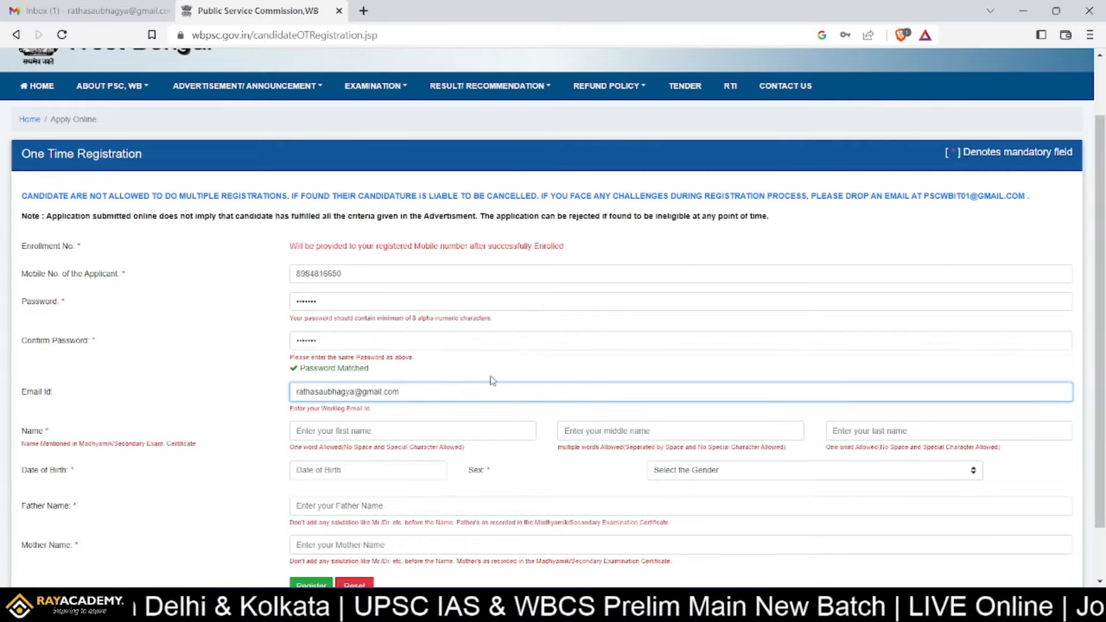
pyautogui.click(346, 432)
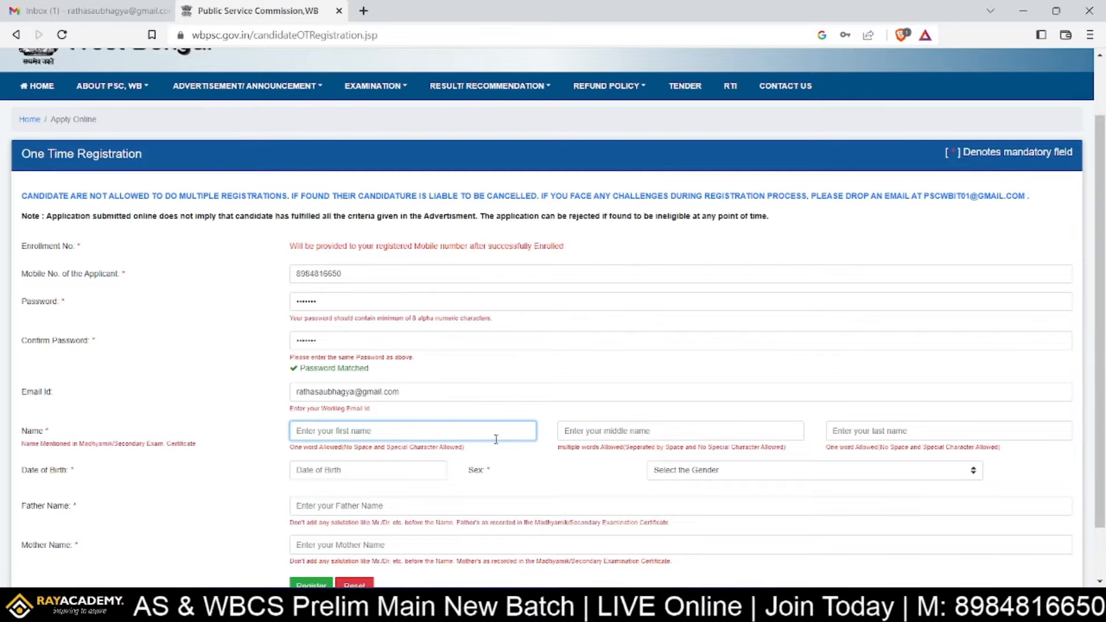
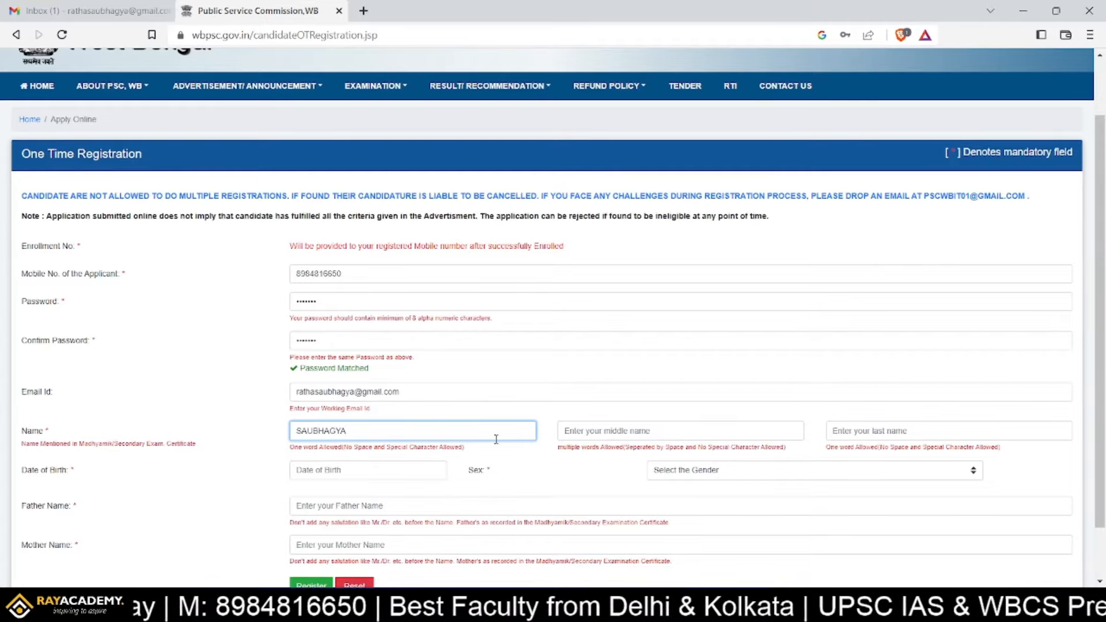
# - Enter the applicant's first name and surname, leaving the middle name empty
pyautogui.click(882, 434)
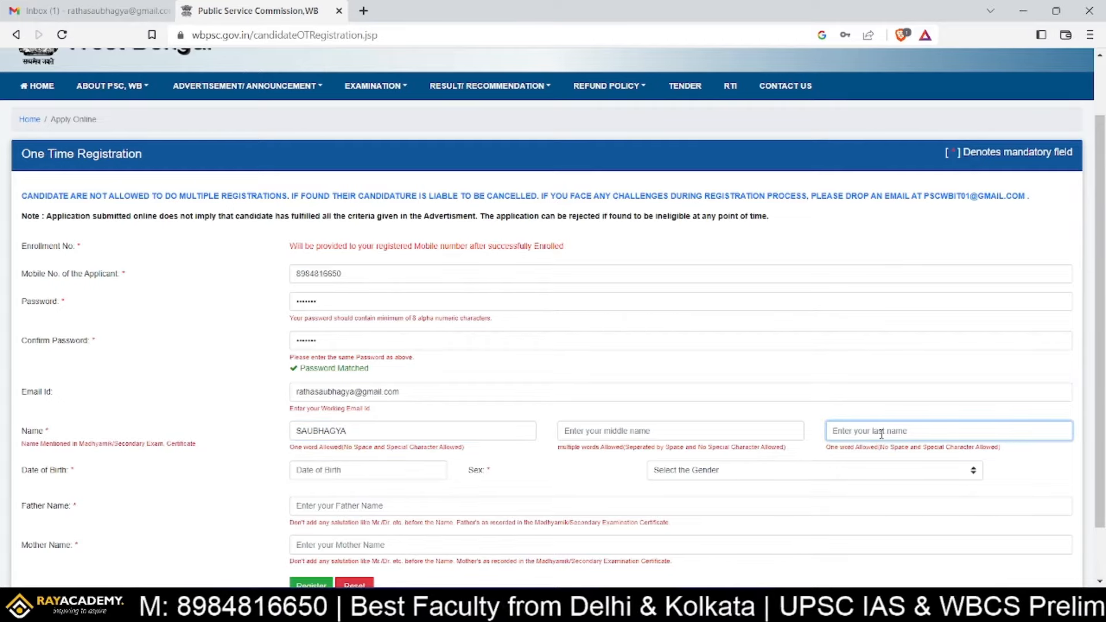
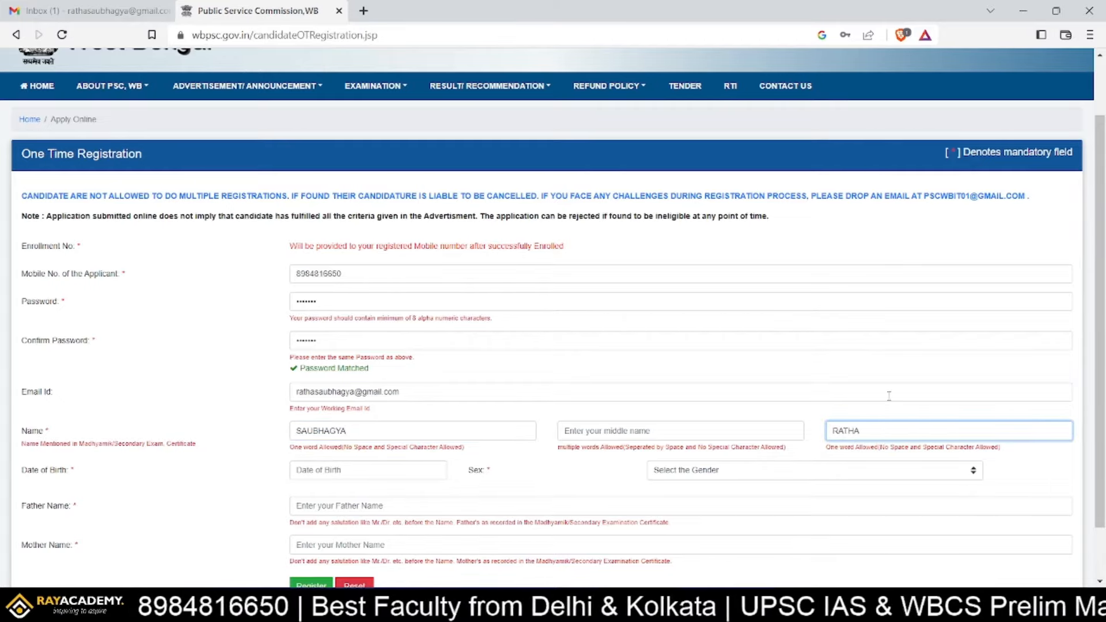
pyautogui.scroll(-1, 80, 475)
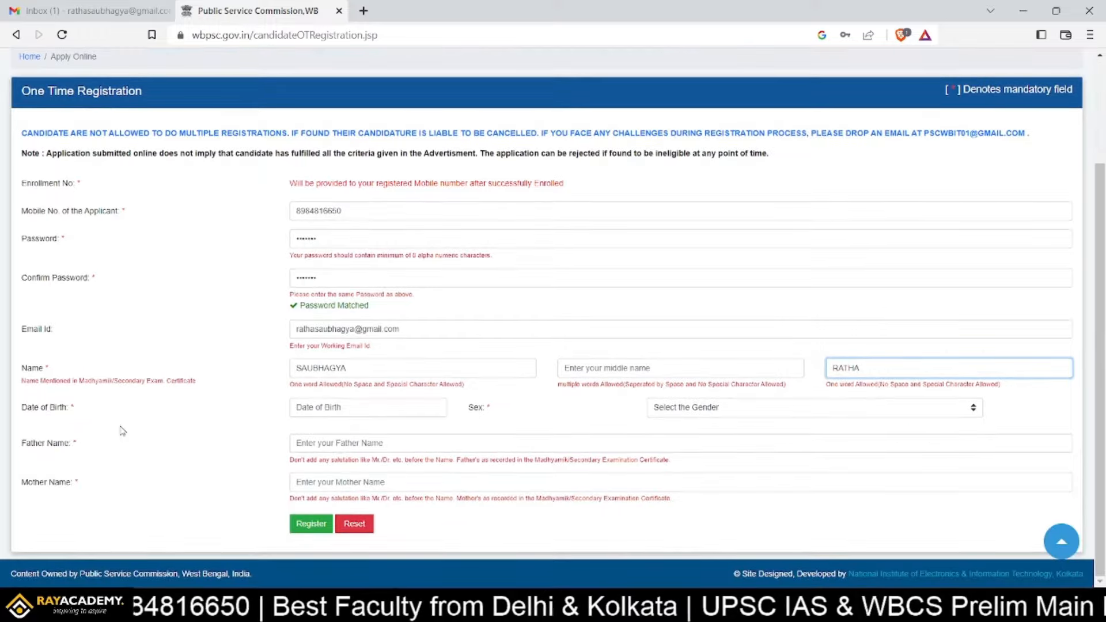
pyautogui.click(376, 407)
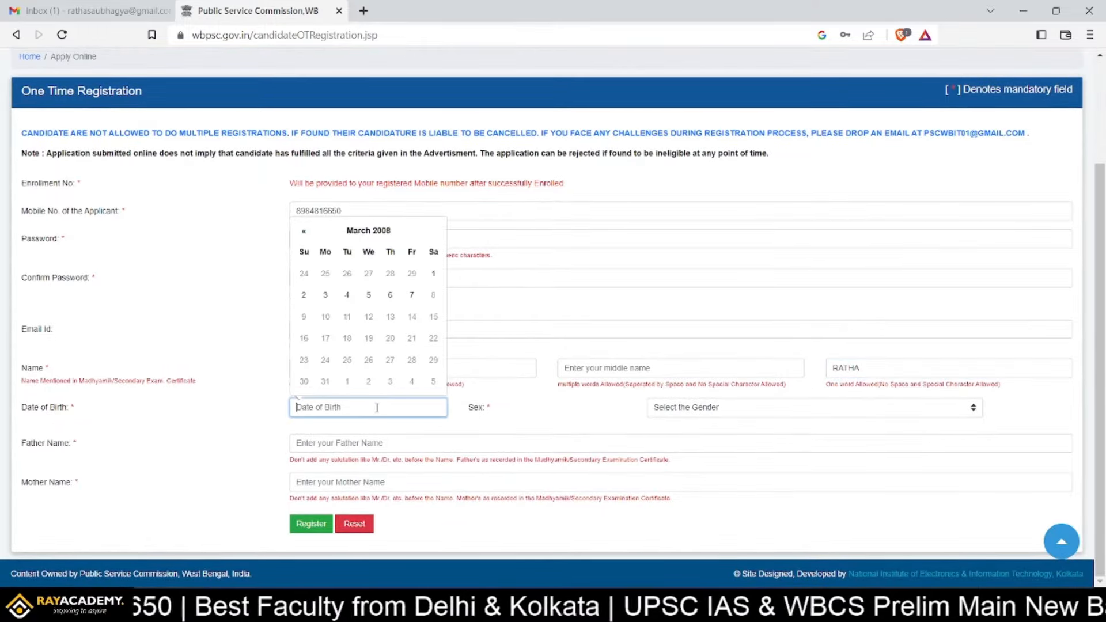
pyautogui.click(375, 231)
pyautogui.click(371, 257)
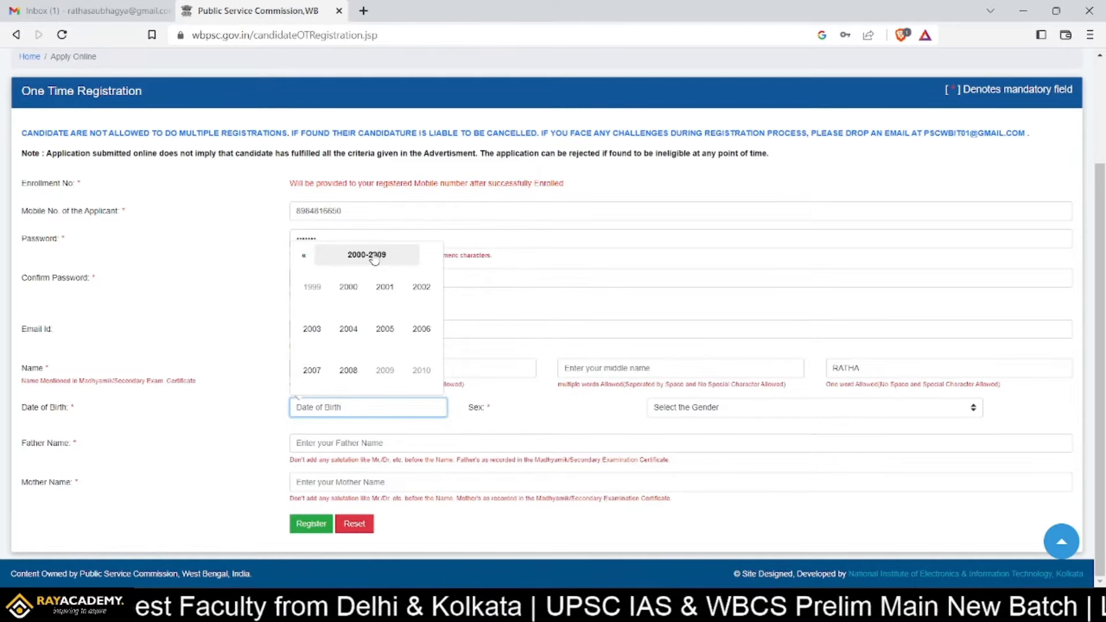
pyautogui.scroll(1, 397, 365)
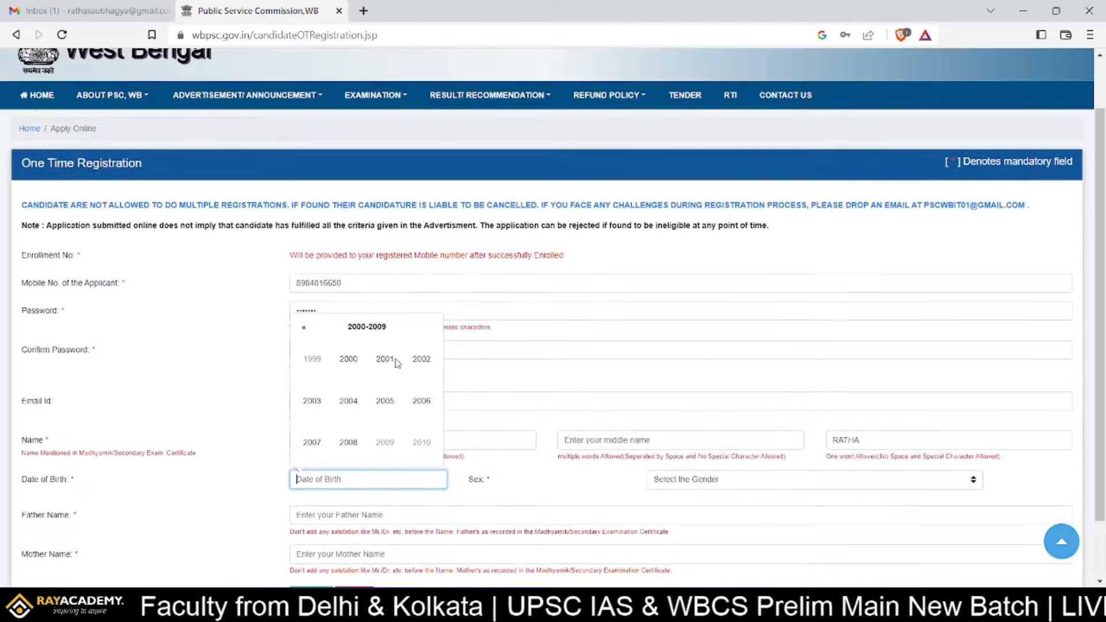
pyautogui.scroll(-1, 396, 405)
pyautogui.click(303, 254)
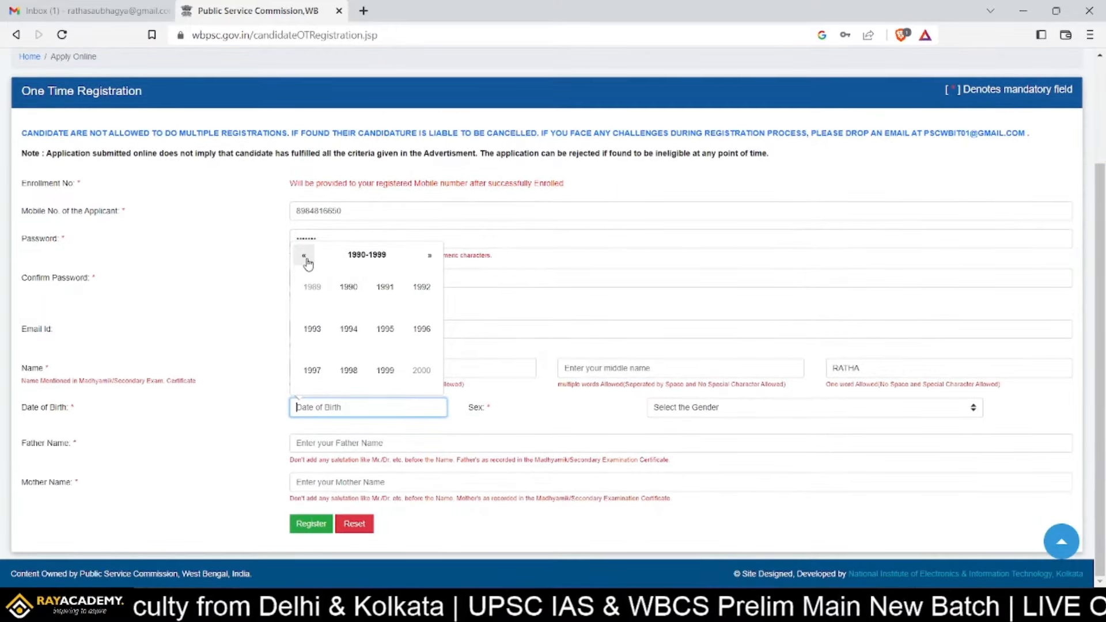
pyautogui.click(348, 329)
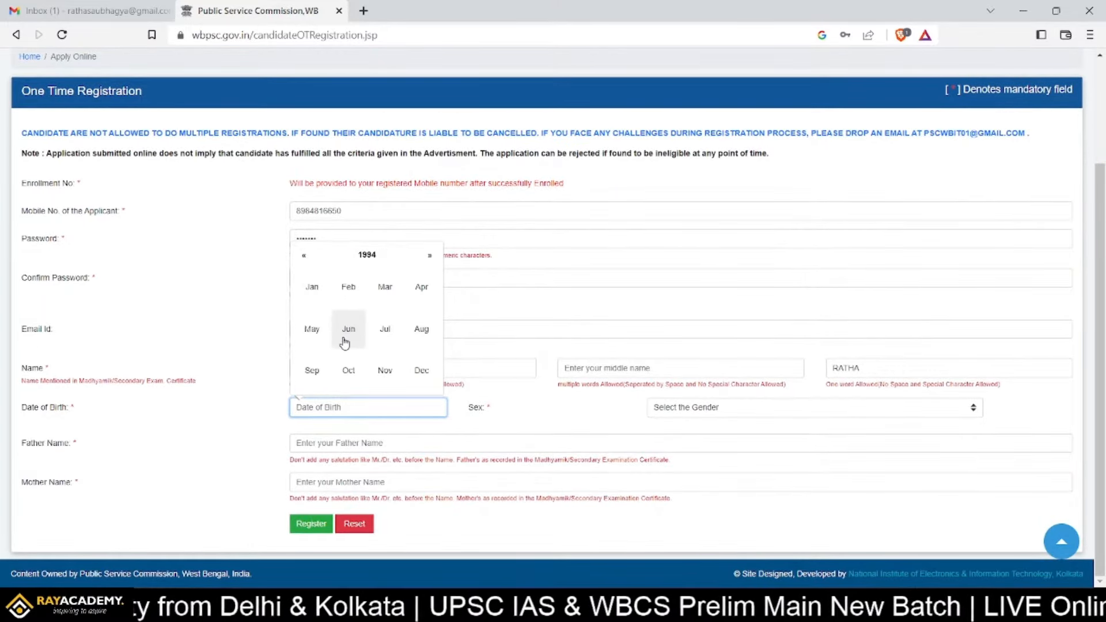
pyautogui.click(347, 331)
pyautogui.click(347, 317)
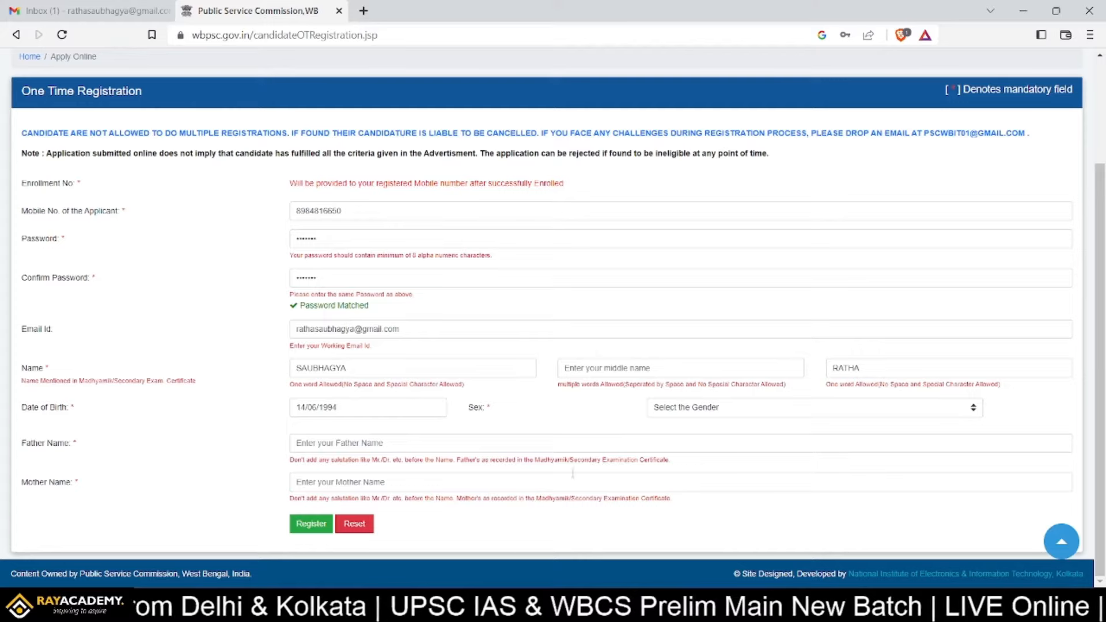
# - Choose Male from the Sex dropdown
pyautogui.click(682, 412)
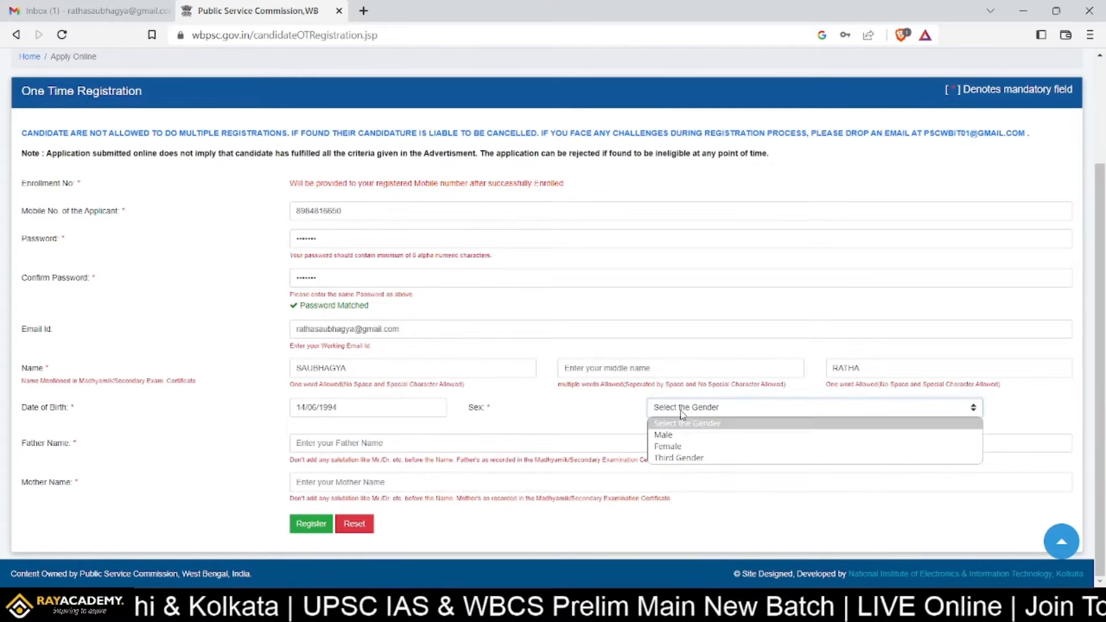
pyautogui.click(662, 435)
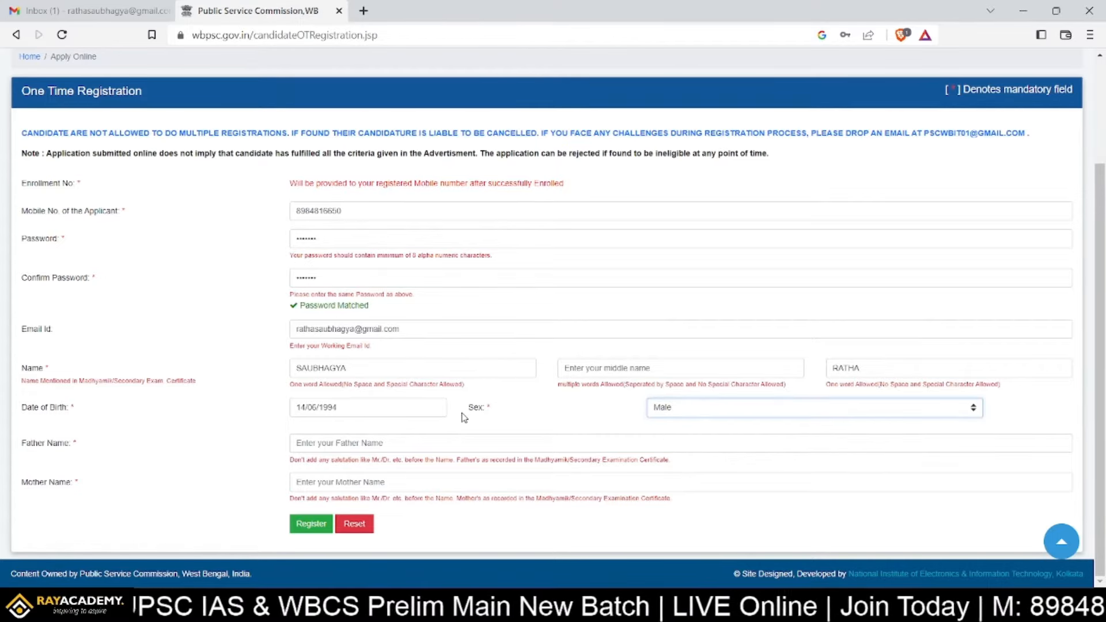
pyautogui.click(337, 443)
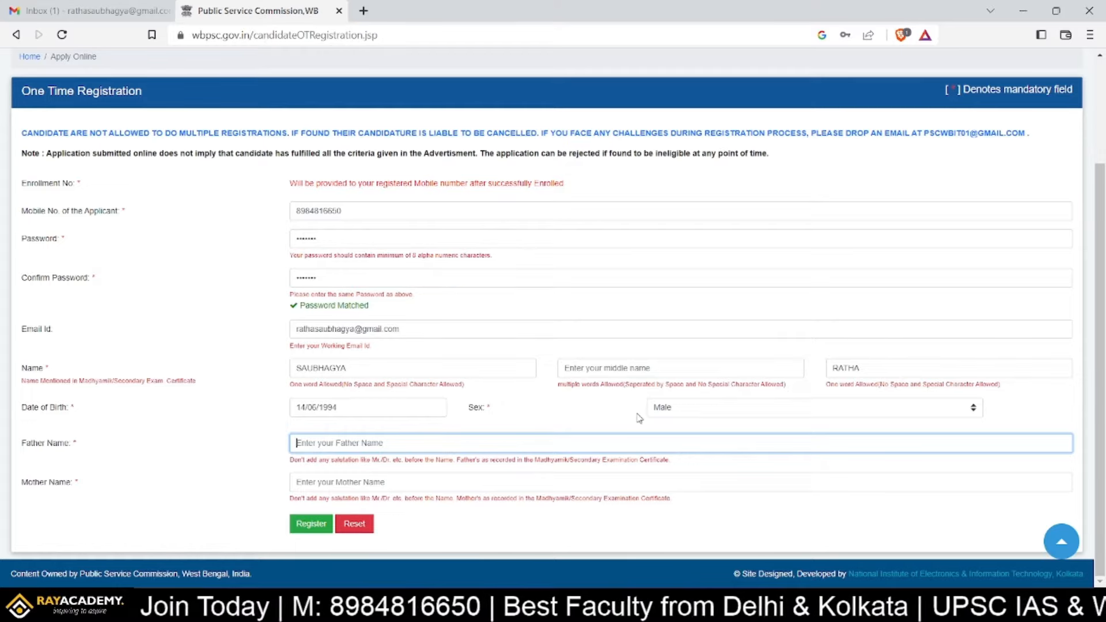
# - Enter placeholder names in the Father Name and Mother Name fields
pyautogui.write('DUMMY')
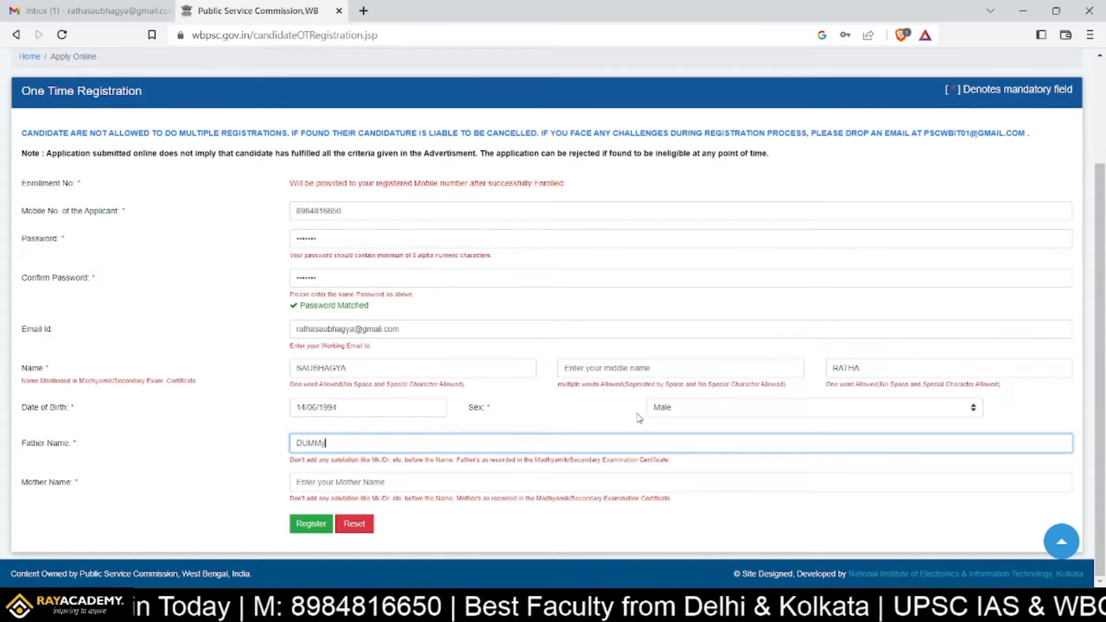
pyautogui.write(' RATHA')
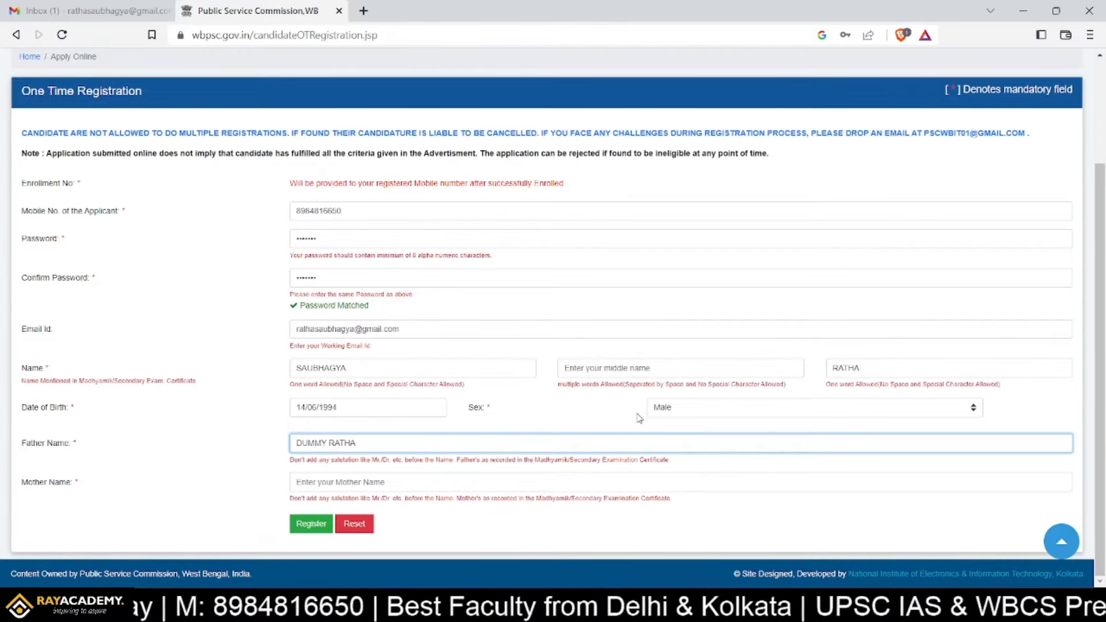
pyautogui.click(369, 480)
pyautogui.write('DUMMY ')
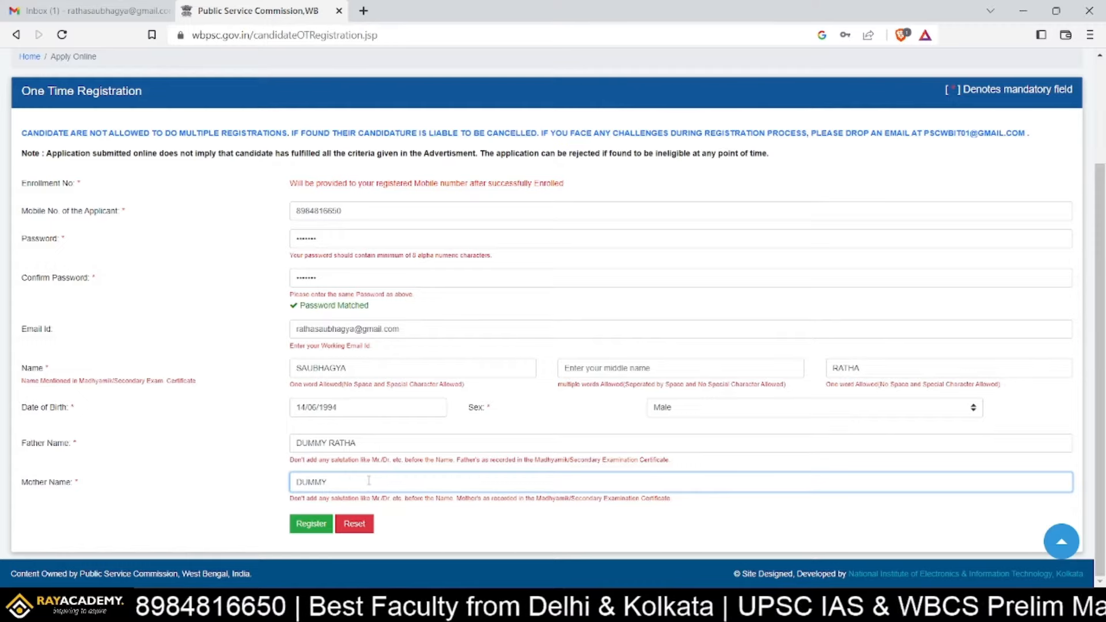
pyautogui.write('A')
pyautogui.write('RATHA')
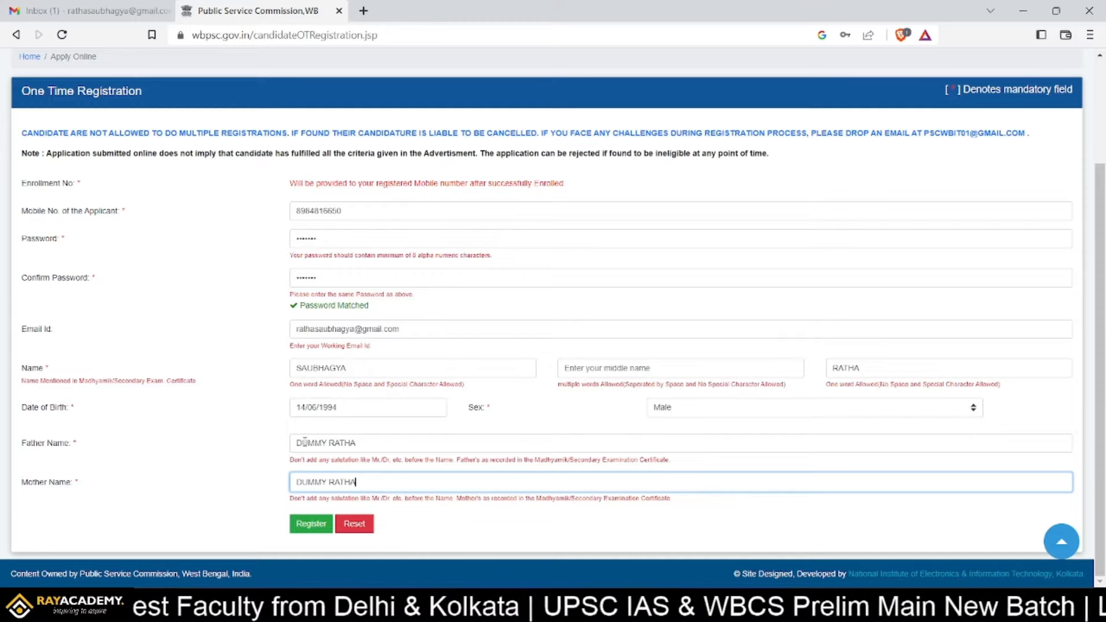
pyautogui.click(360, 442)
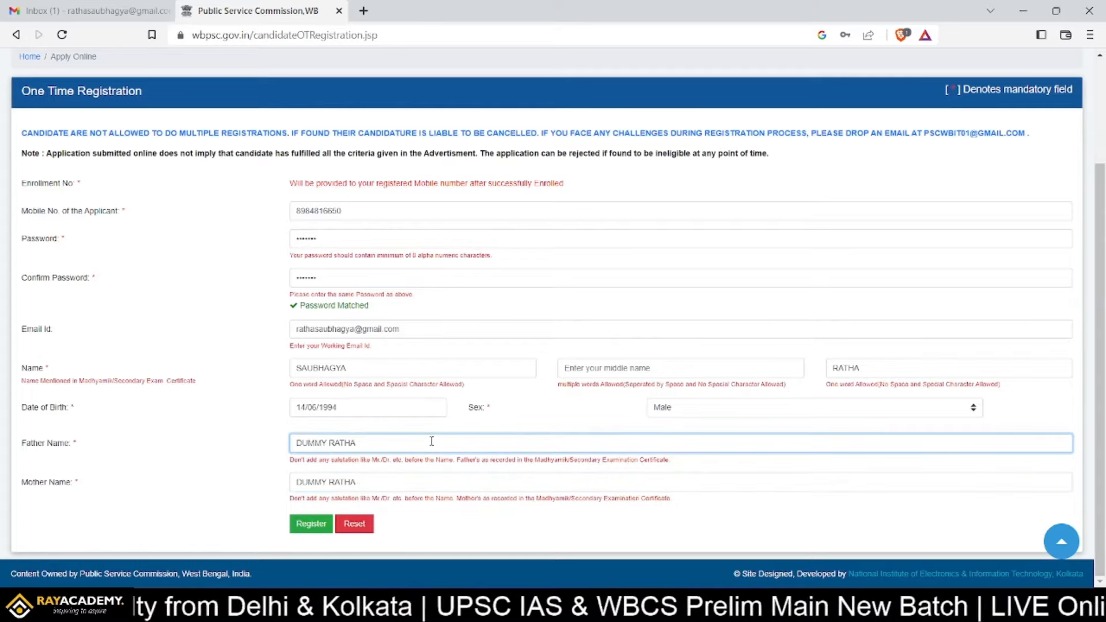
pyautogui.click(369, 474)
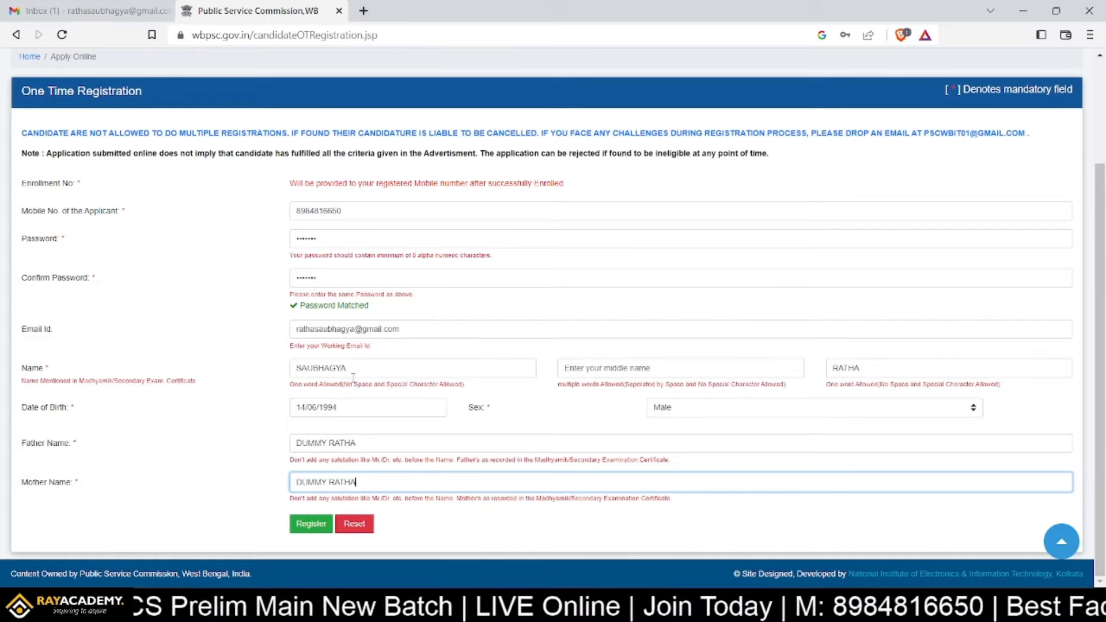
# - Try registering, then re-enter the password after the mismatch
pyautogui.click(321, 533)
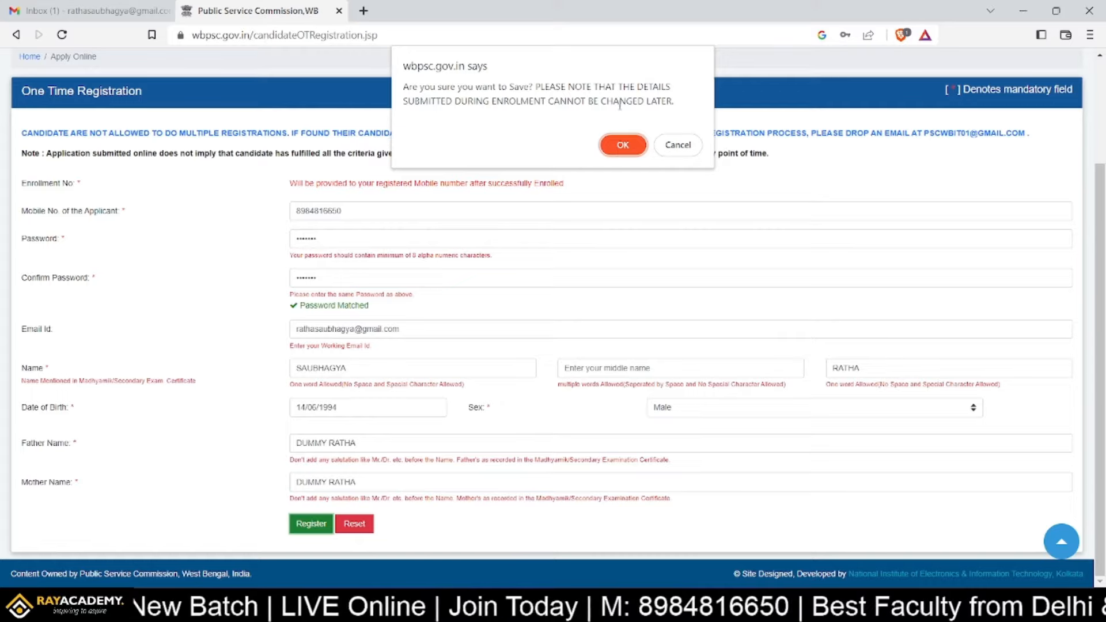
pyautogui.click(625, 146)
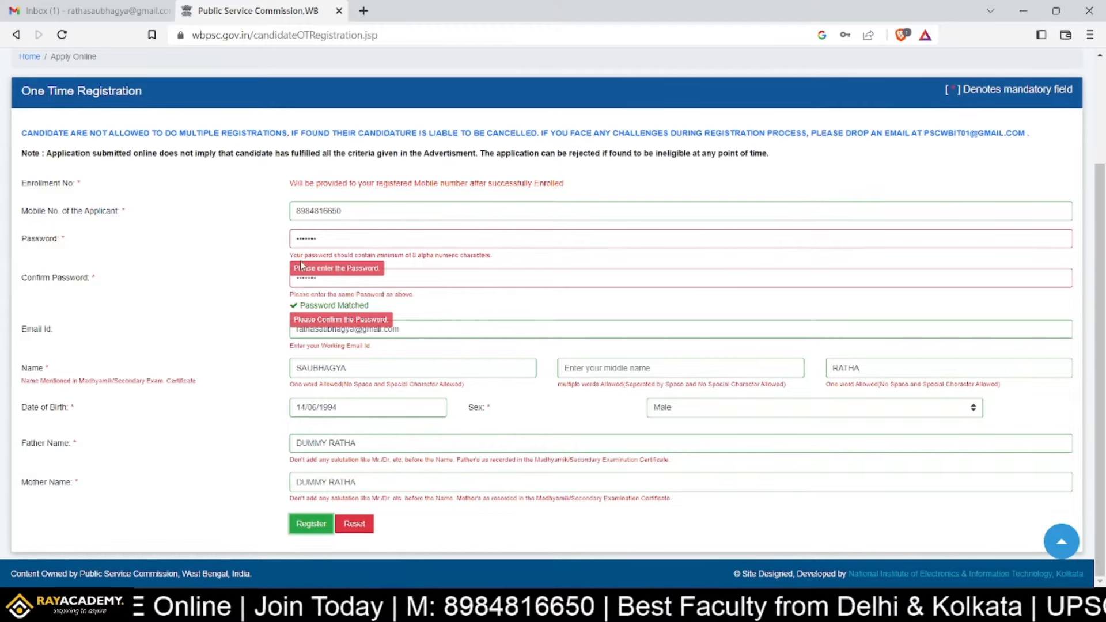
pyautogui.click(323, 243)
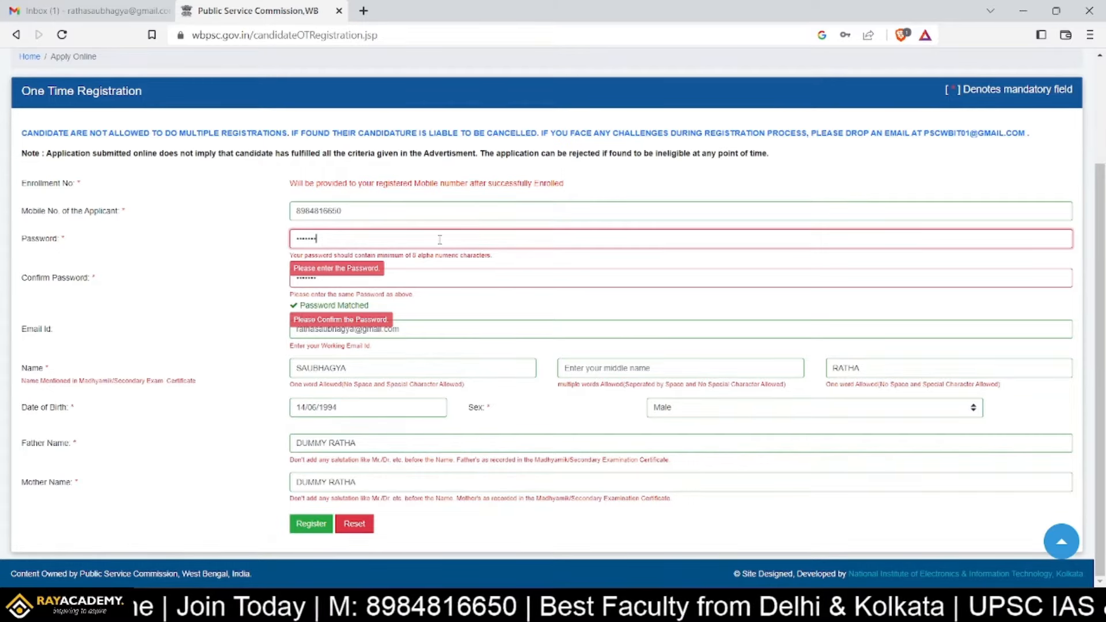
pyautogui.press('BackSpace')
pyautogui.press('BackSpace')
pyautogui.press('BackSpace')
pyautogui.press('BackSpace')
pyautogui.press('BackSpace')
pyautogui.press('BackSpace')
pyautogui.press('BackSpace')
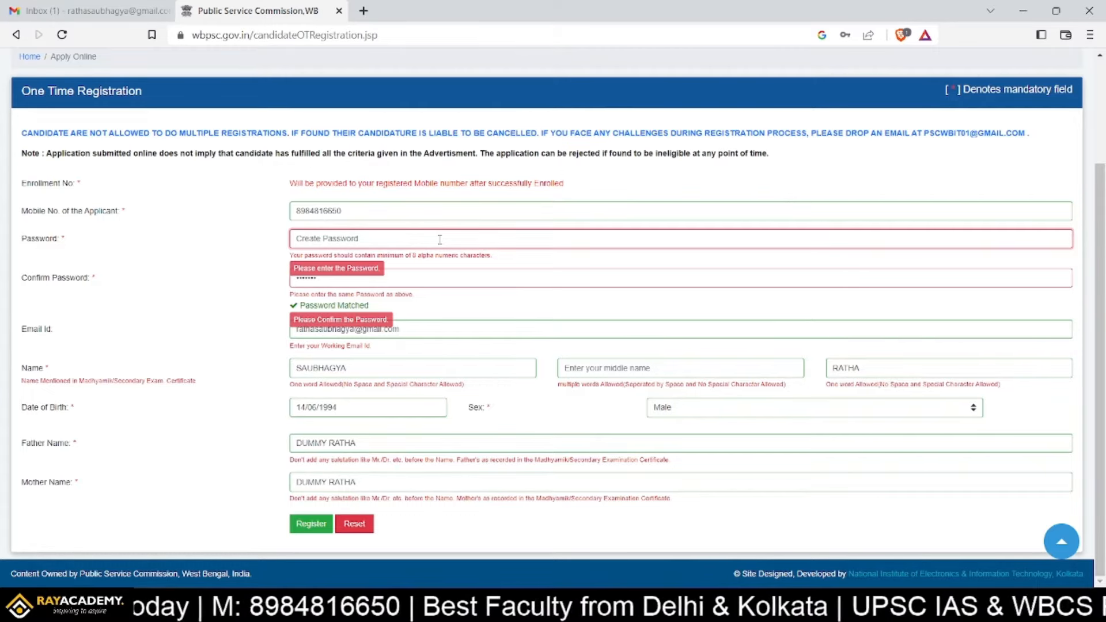
pyautogui.write('a')
pyautogui.press('BackSpace')
pyautogui.write('••••••••')
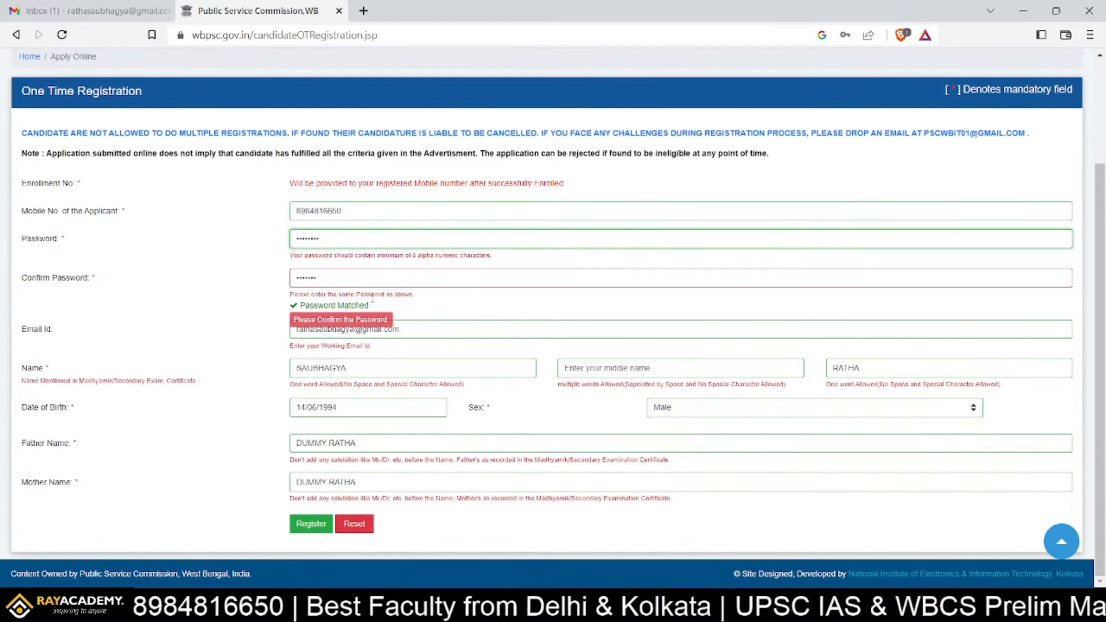
# - Retype the matching confirmation password and submit the registration, confirming with OK
pyautogui.moveTo(363, 278); pyautogui.dragTo(281, 274)
pyautogui.press('BackSpace')
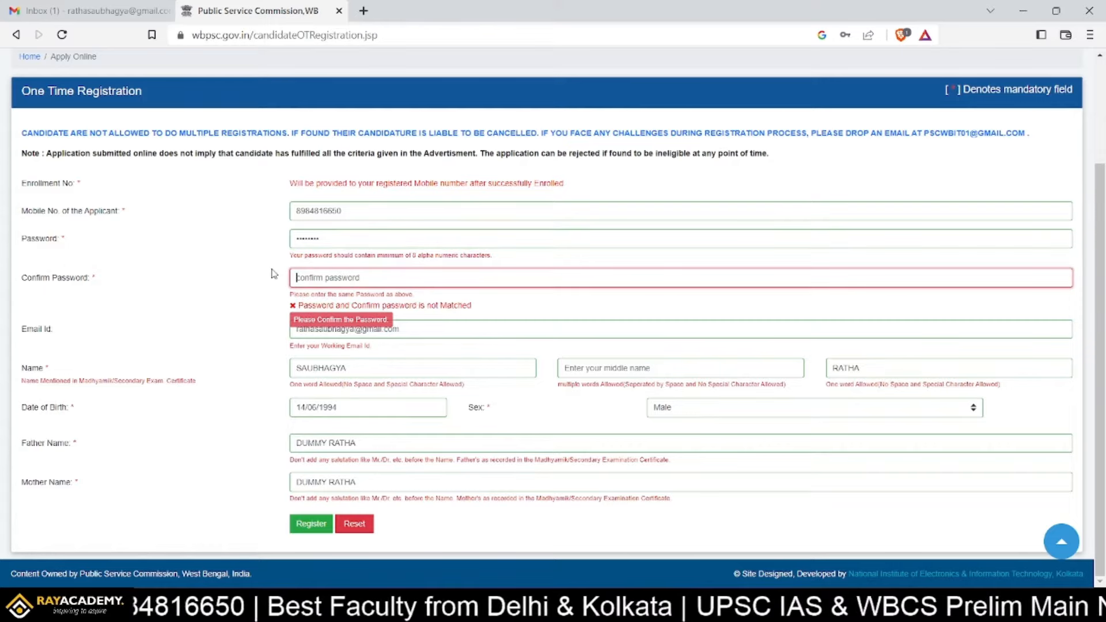
pyautogui.write('•••••••')
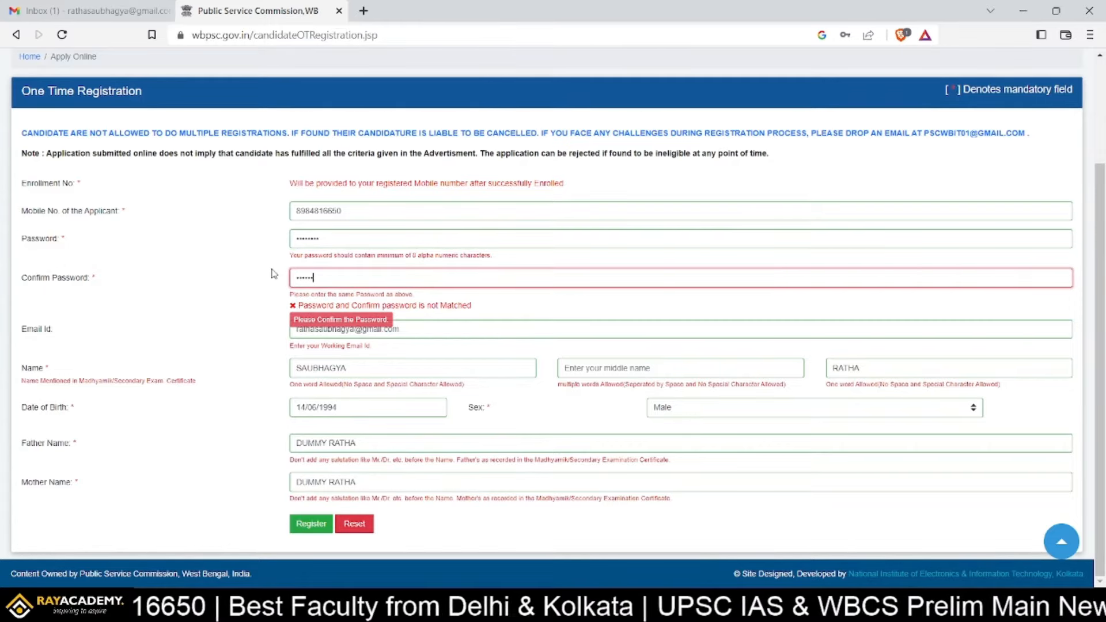
pyautogui.click(323, 528)
pyautogui.click(624, 147)
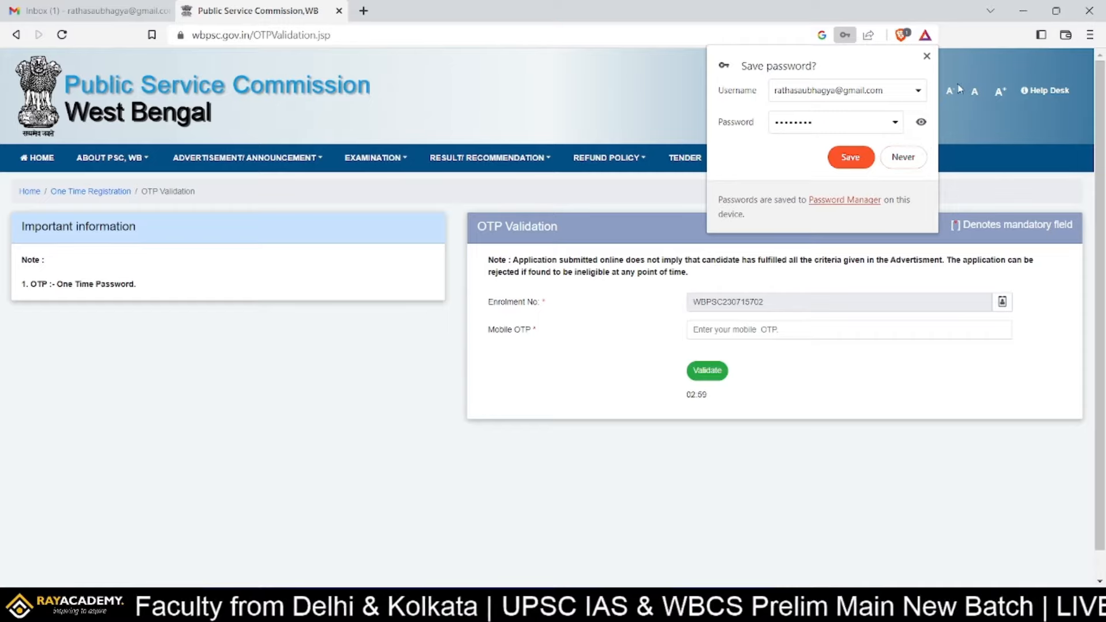
# - Enter the received mobile OTP and validate it
pyautogui.click(927, 56)
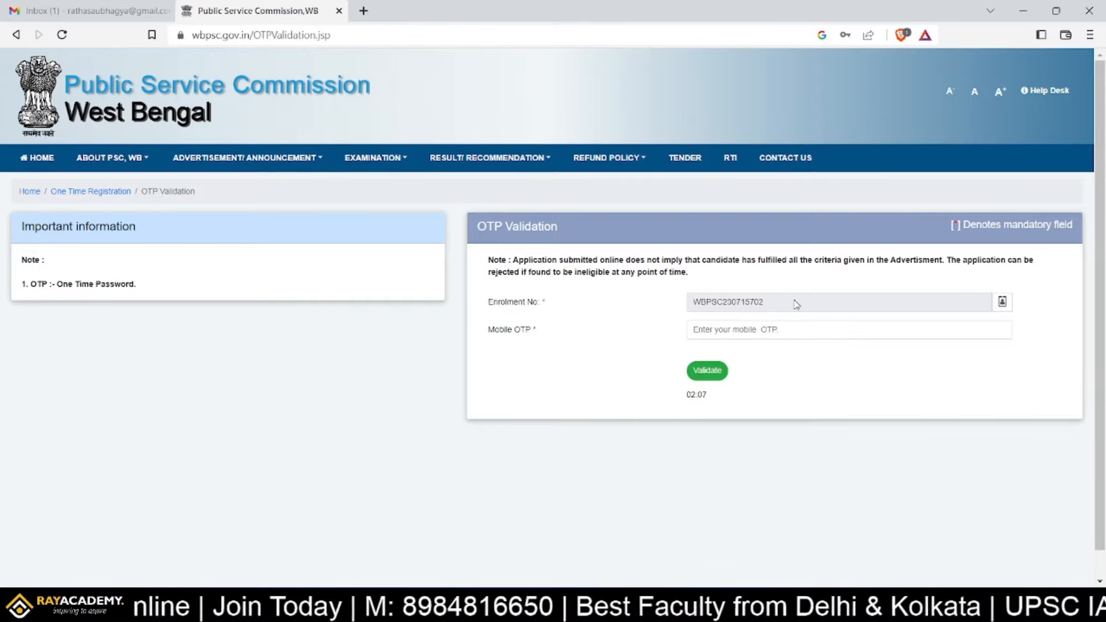
pyautogui.click(745, 328)
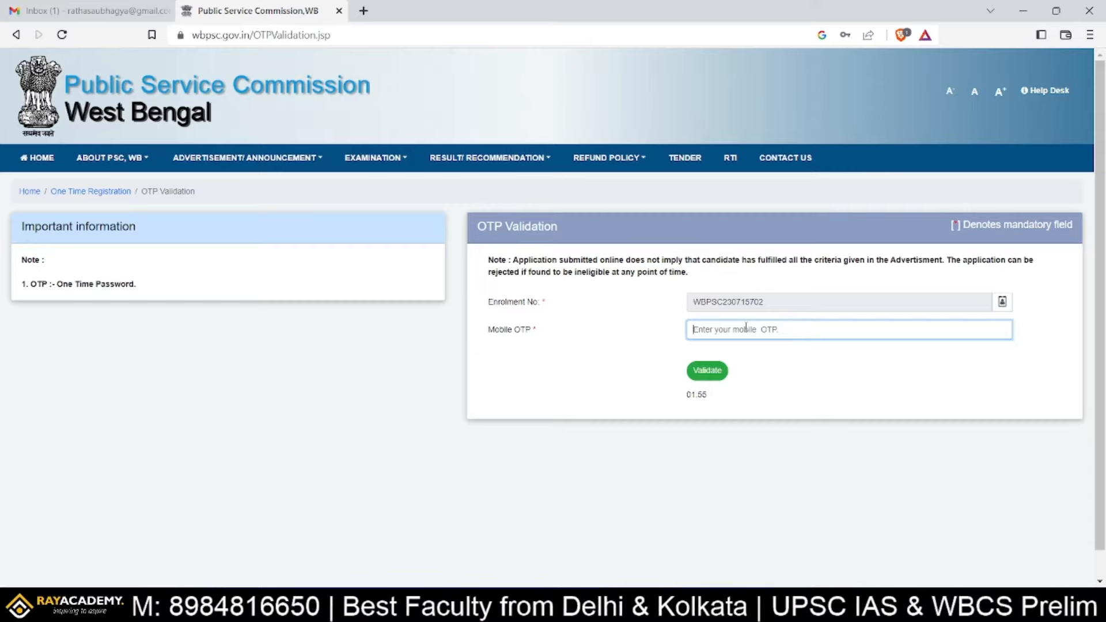
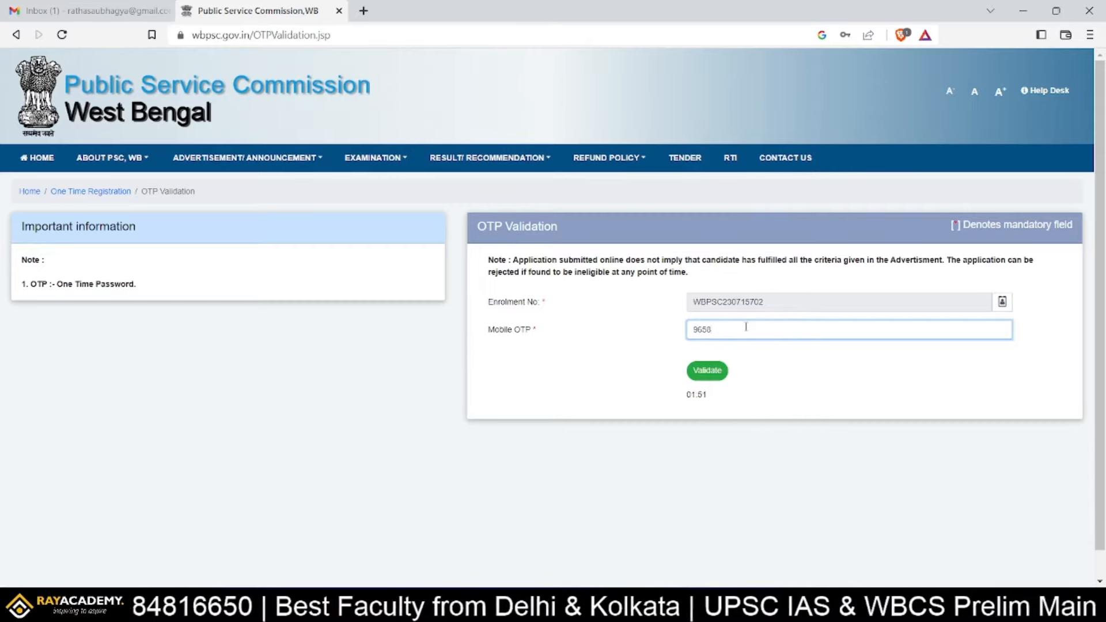
pyautogui.click(707, 370)
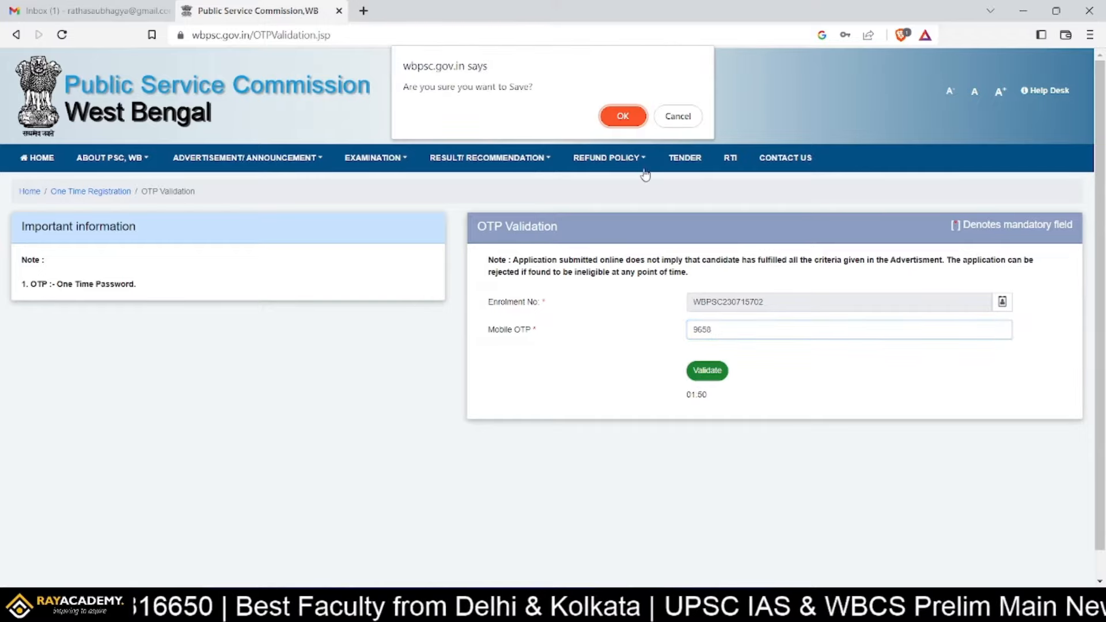
# - Confirm the OTP validation and acknowledge the success message to return to the home page
pyautogui.click(633, 118)
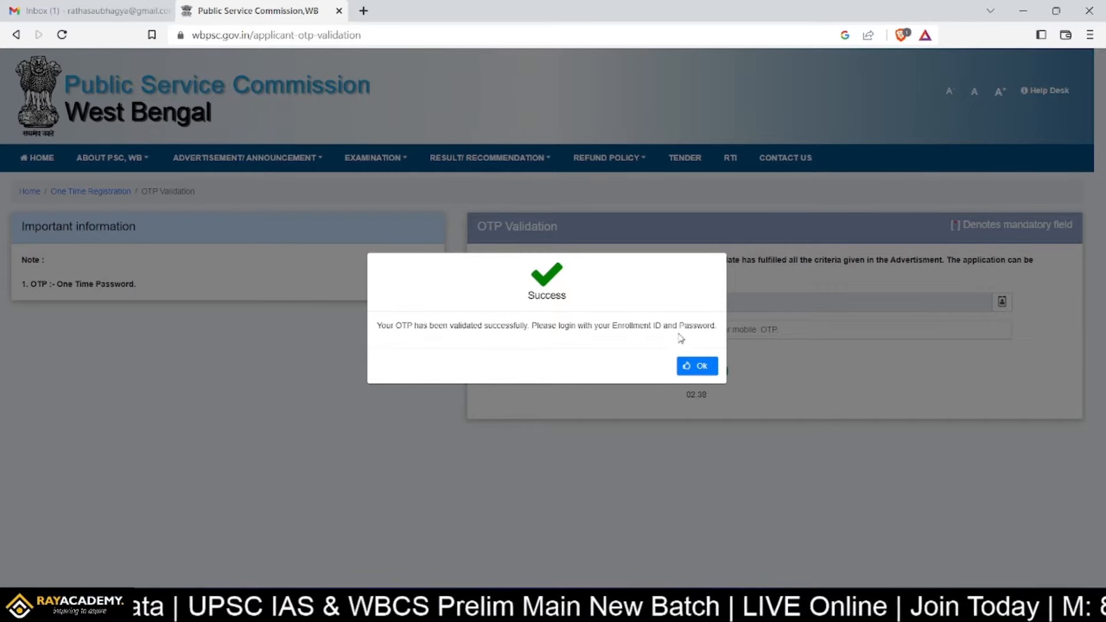
pyautogui.click(697, 366)
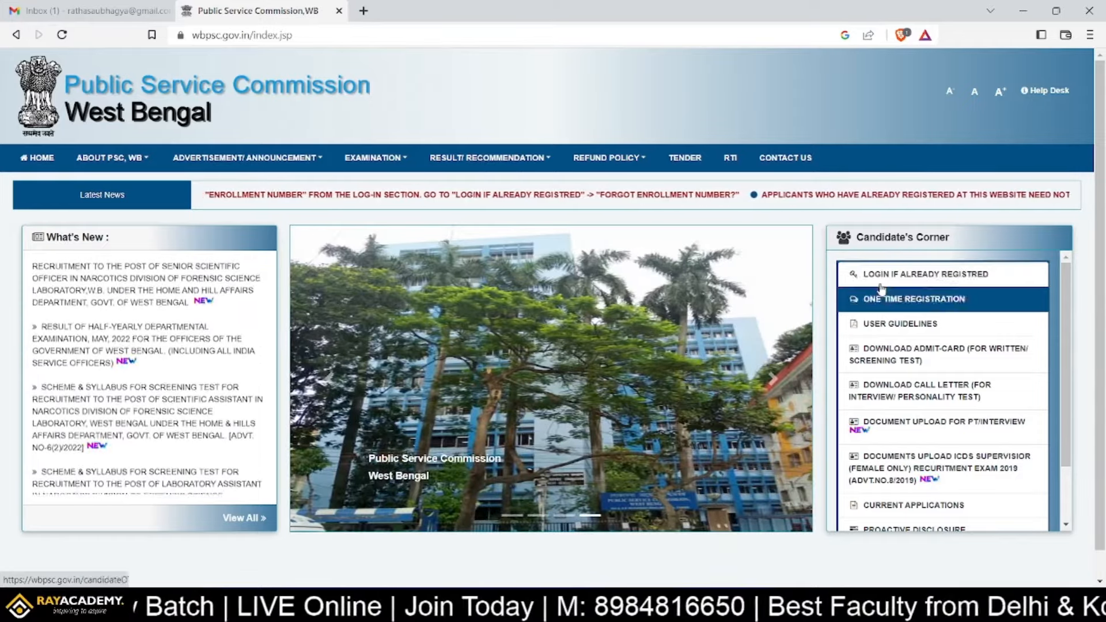
# - Open the registered-candidate sign-in form and enter the enrolment number and account password
pyautogui.click(879, 273)
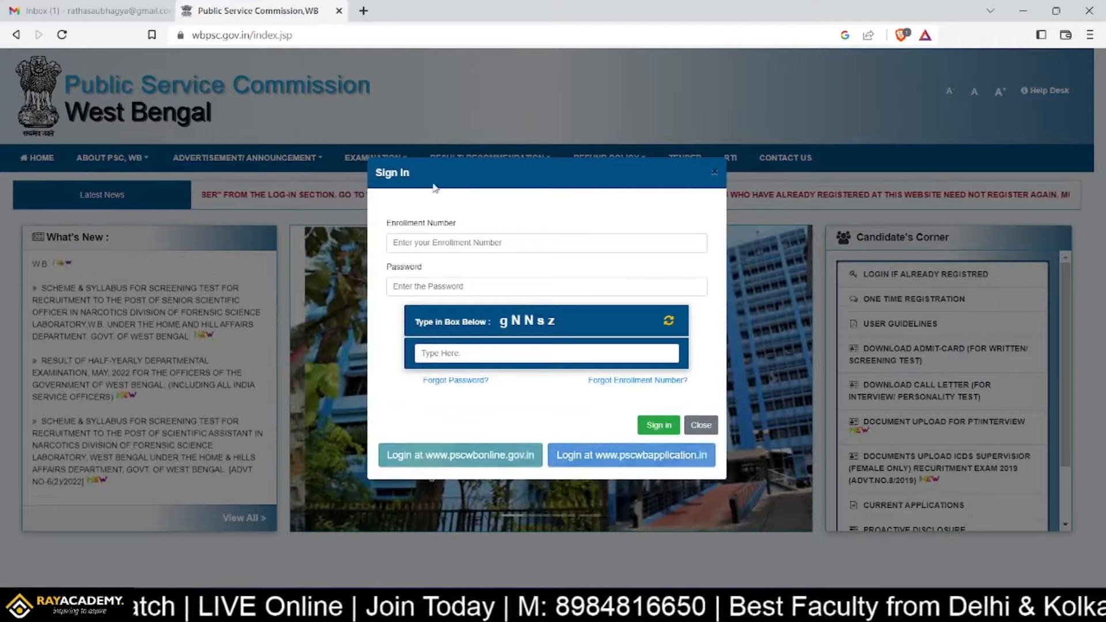
pyautogui.click(407, 239)
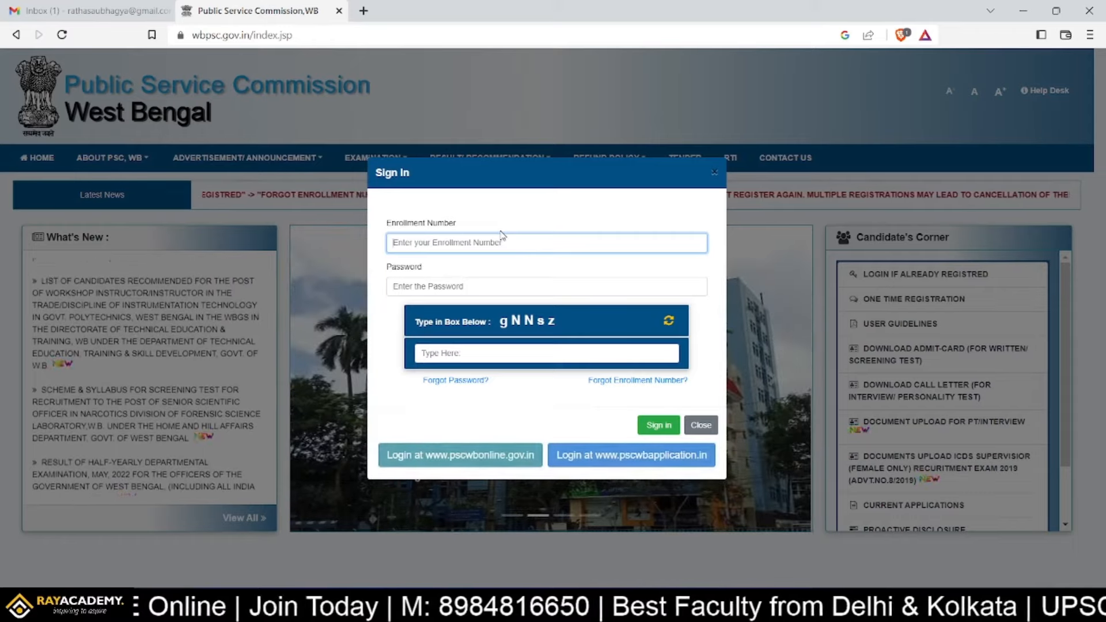
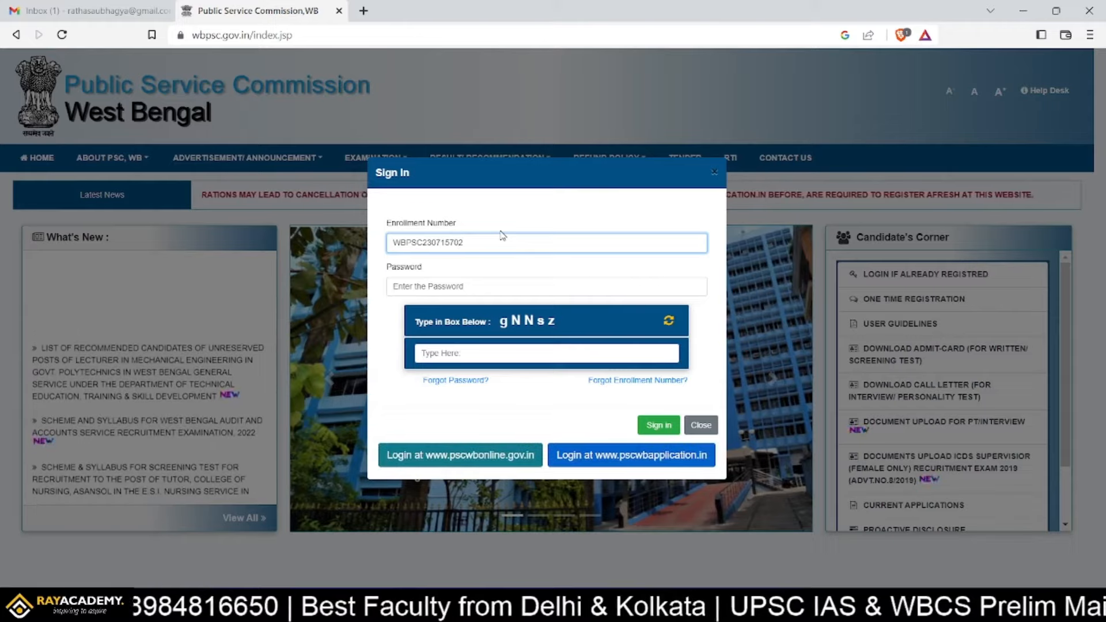
pyautogui.press('Return')
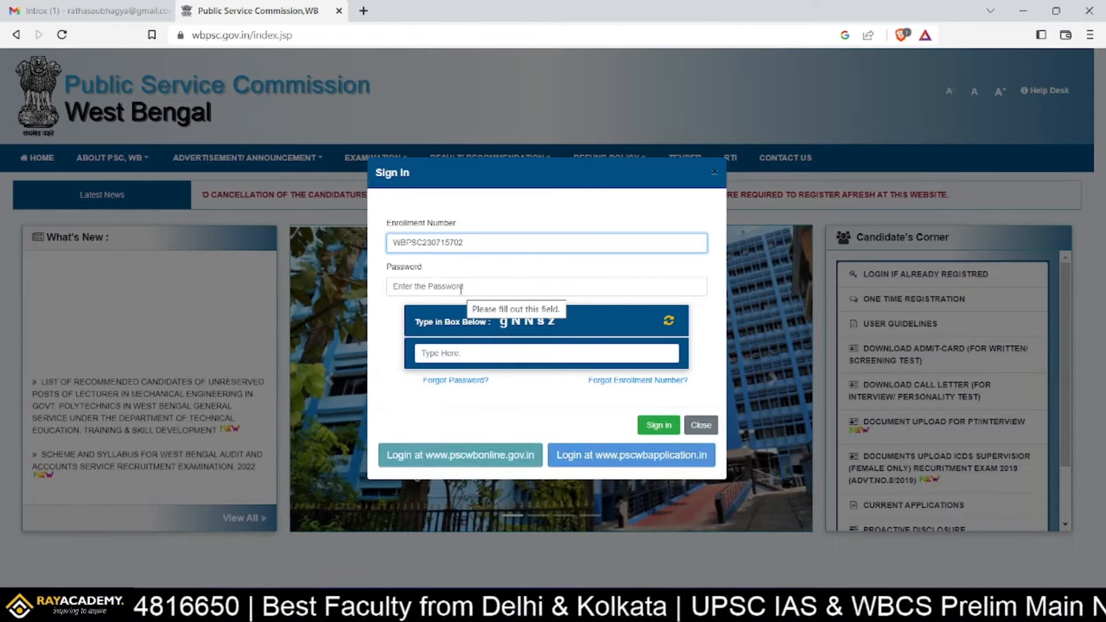
pyautogui.click(460, 288)
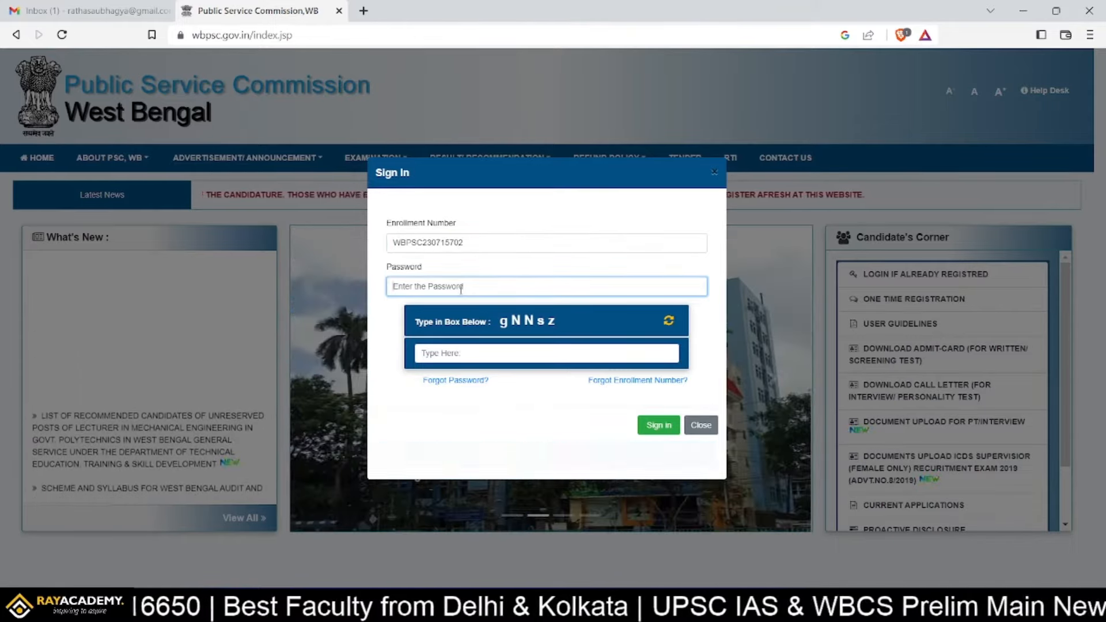
pyautogui.write('•••')
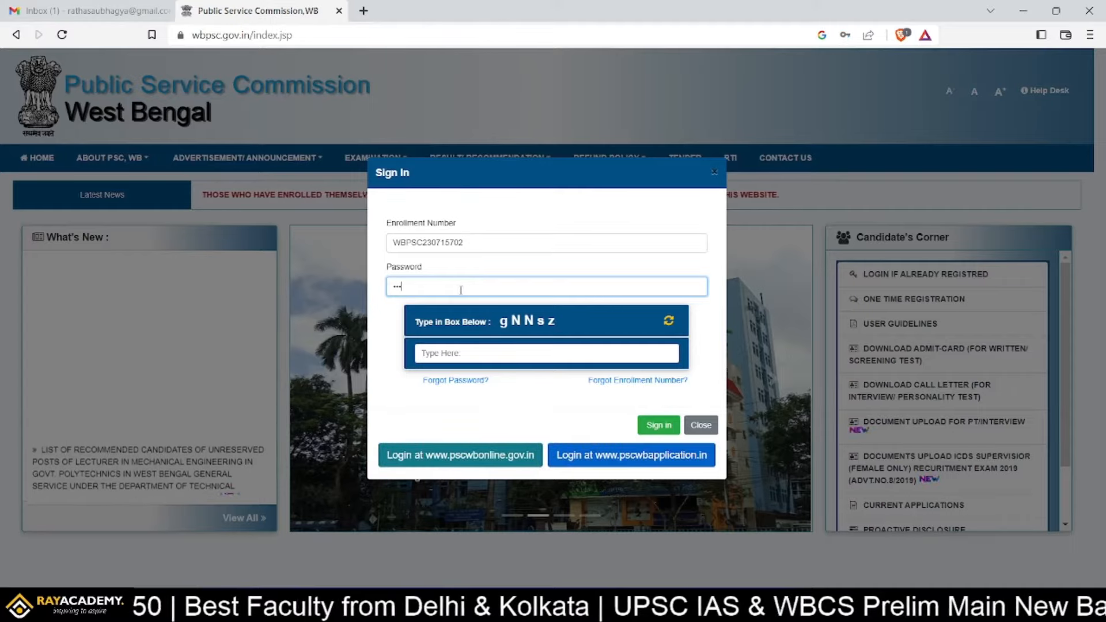
pyautogui.write('•••••')
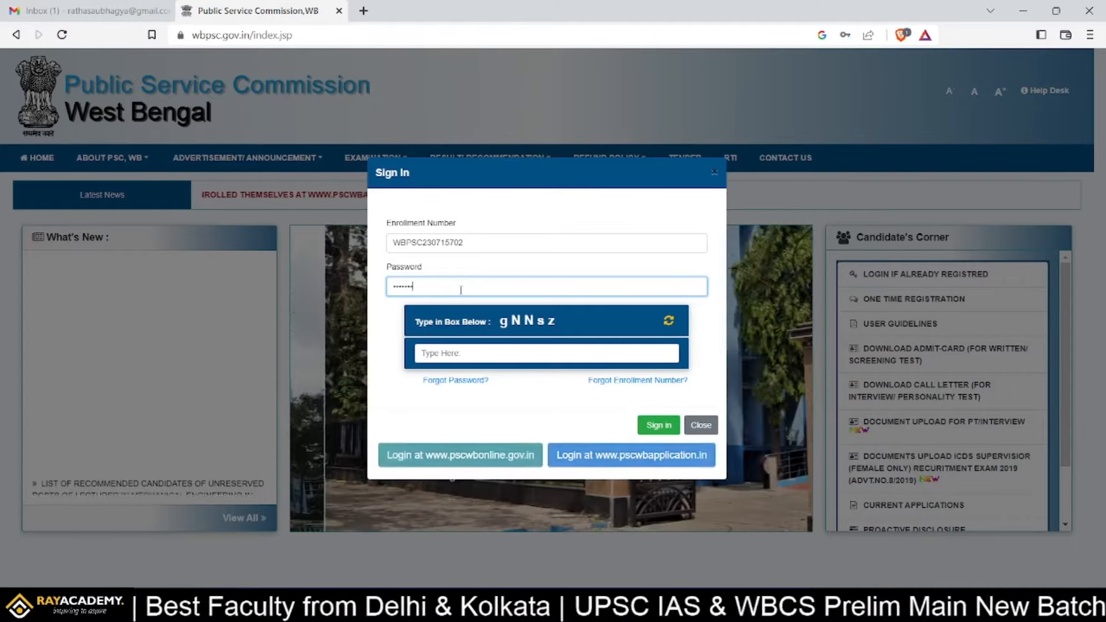
# - Fill in the captcha text and submit the sign-in, which is rejected as invalid
pyautogui.click(462, 359)
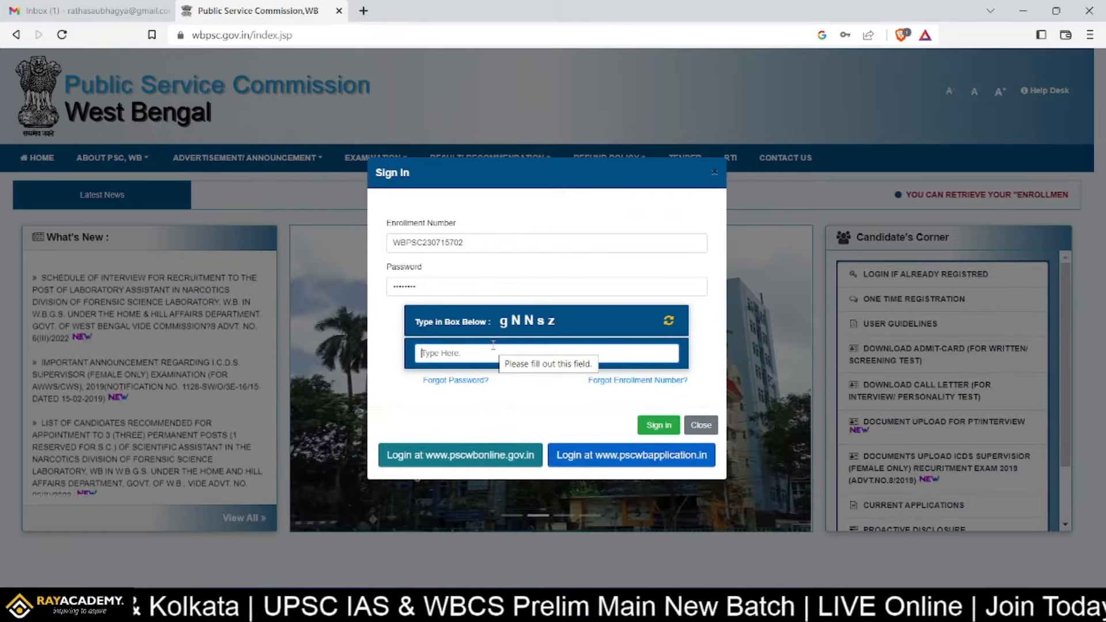
pyautogui.write('G')
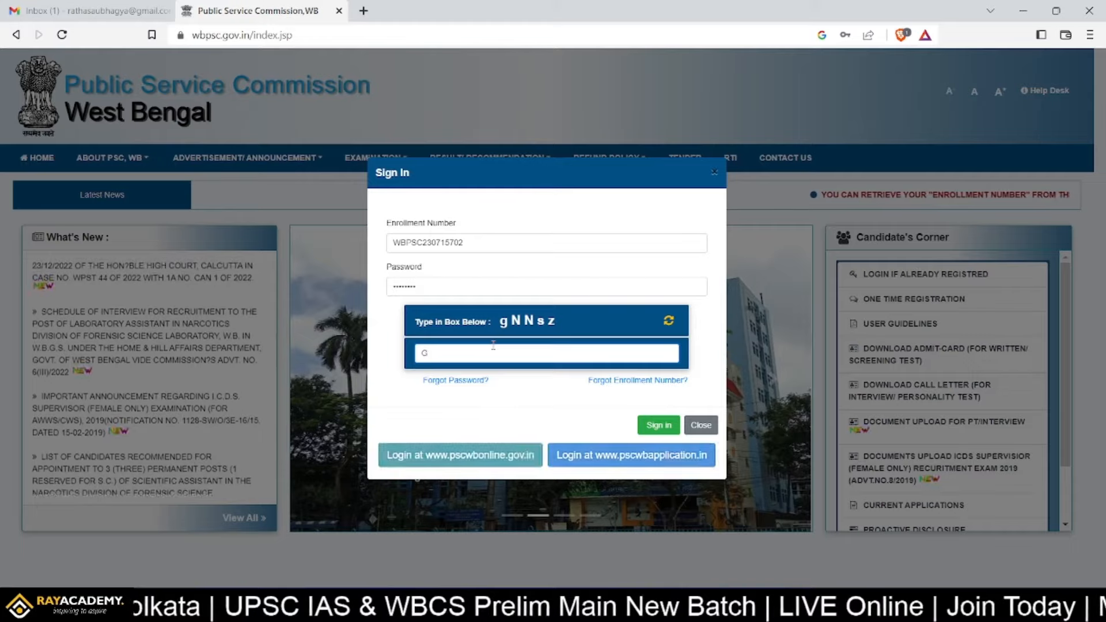
pyautogui.press('BackSpace')
pyautogui.write('g')
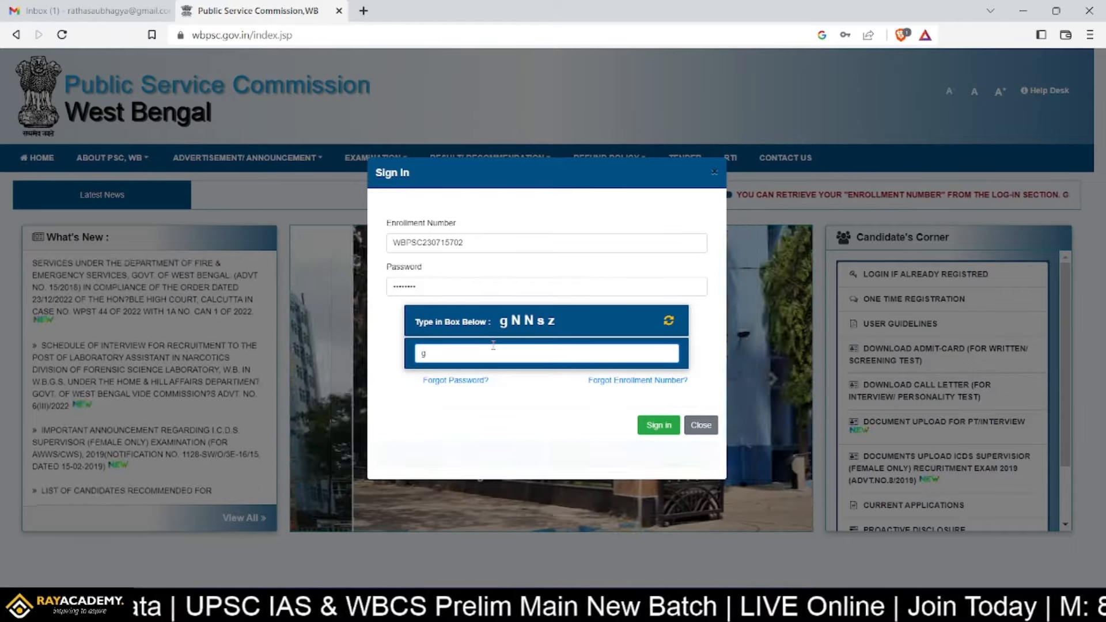
pyautogui.write('NN')
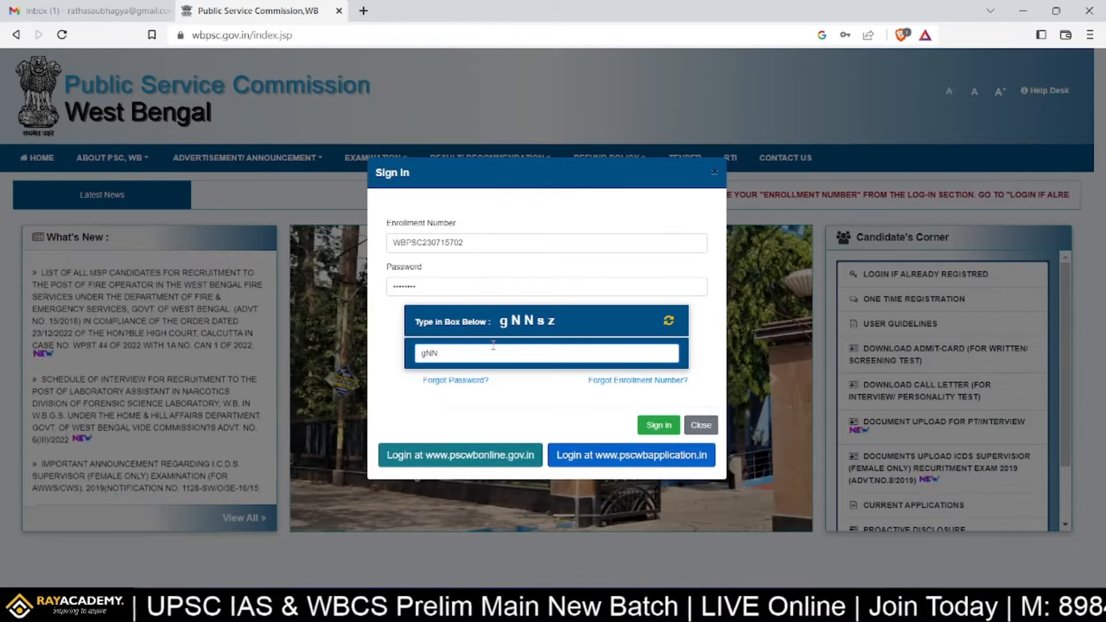
pyautogui.write('sz')
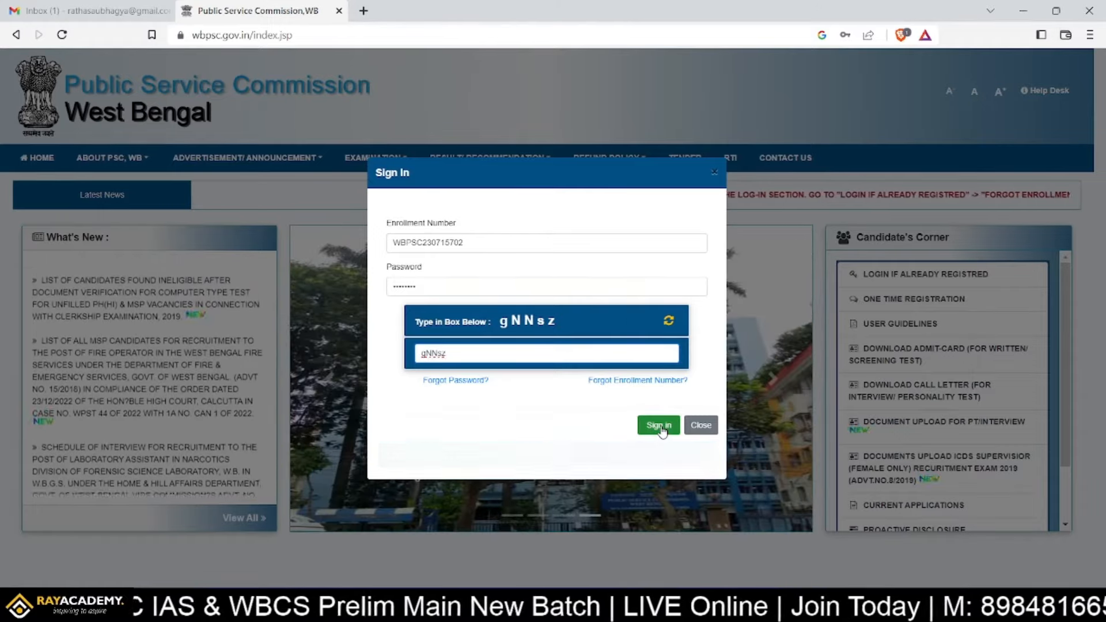
pyautogui.click(660, 429)
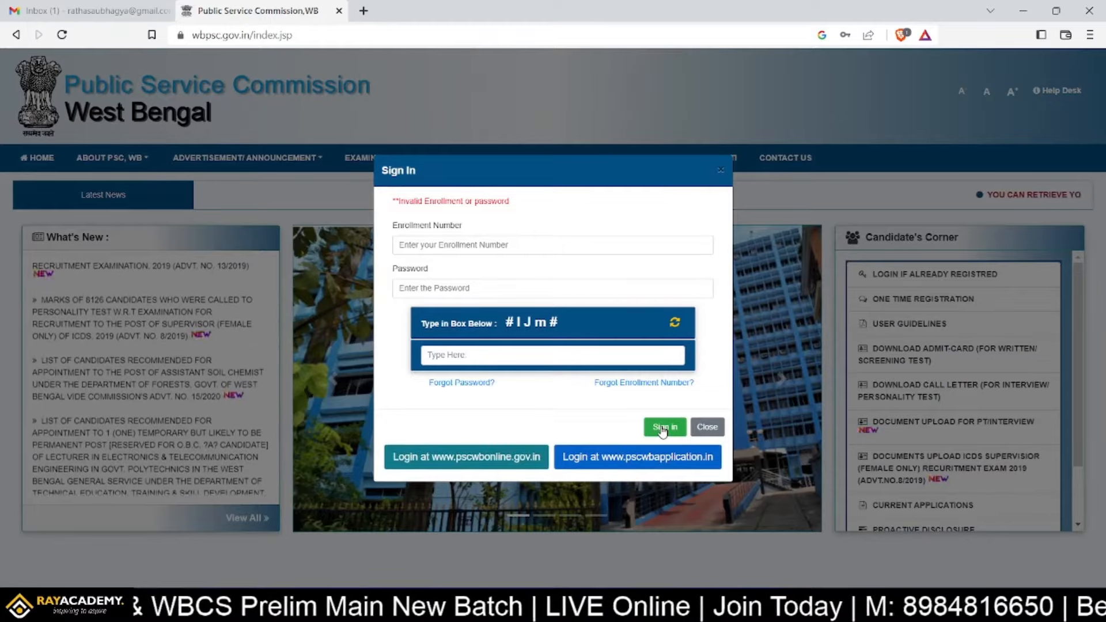
# - Re-enter the enrolment number and a corrected account password, then submit the sign-in form
pyautogui.click(427, 246)
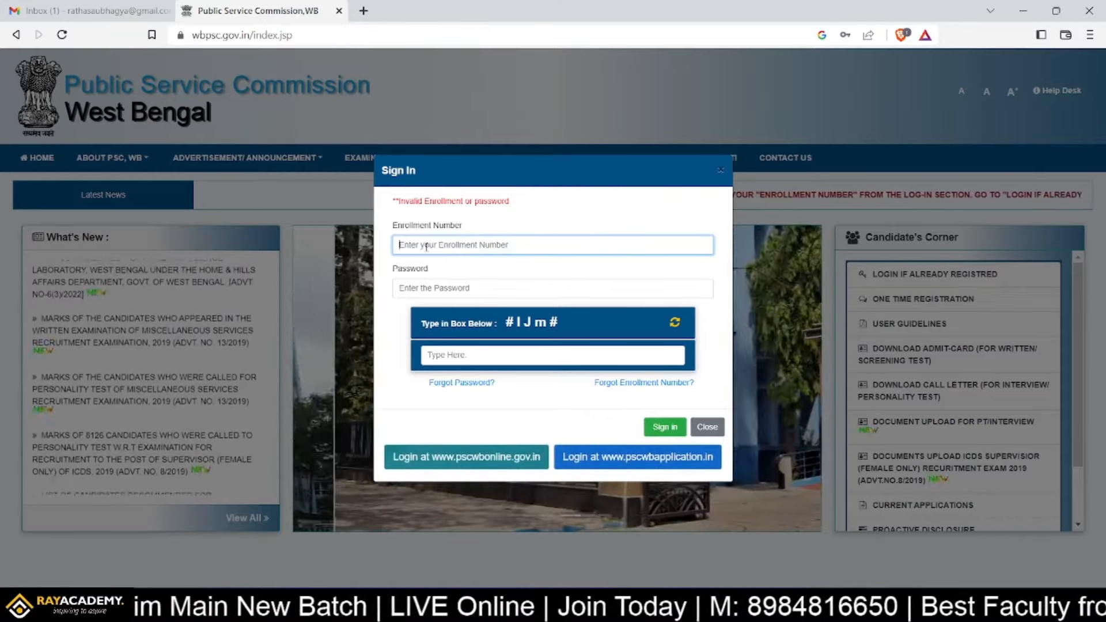
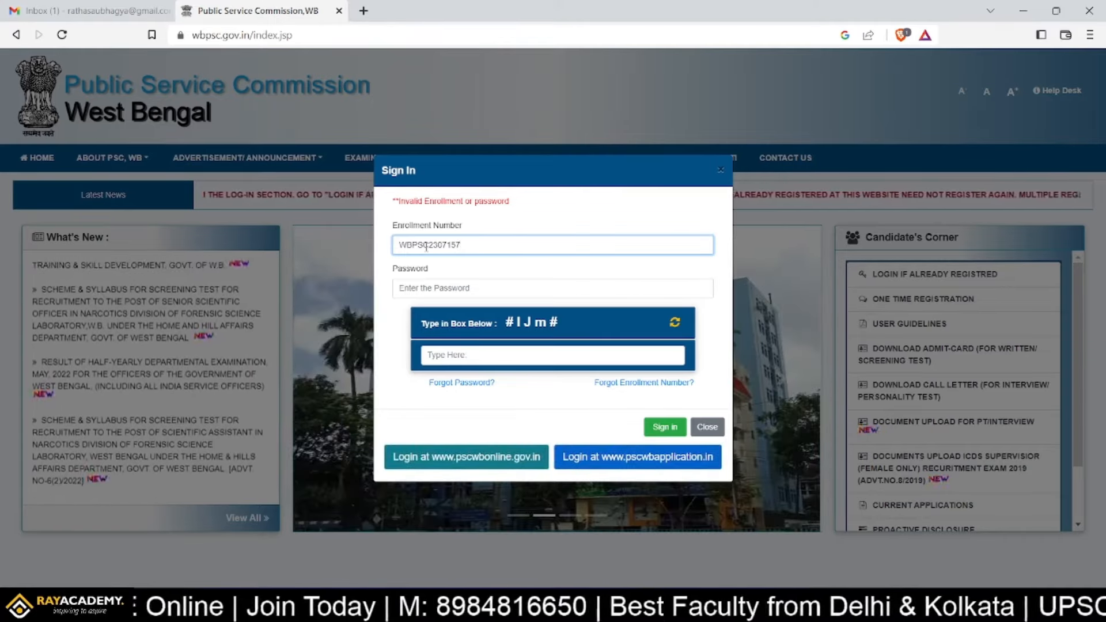
pyautogui.click(434, 285)
pyautogui.write('****')
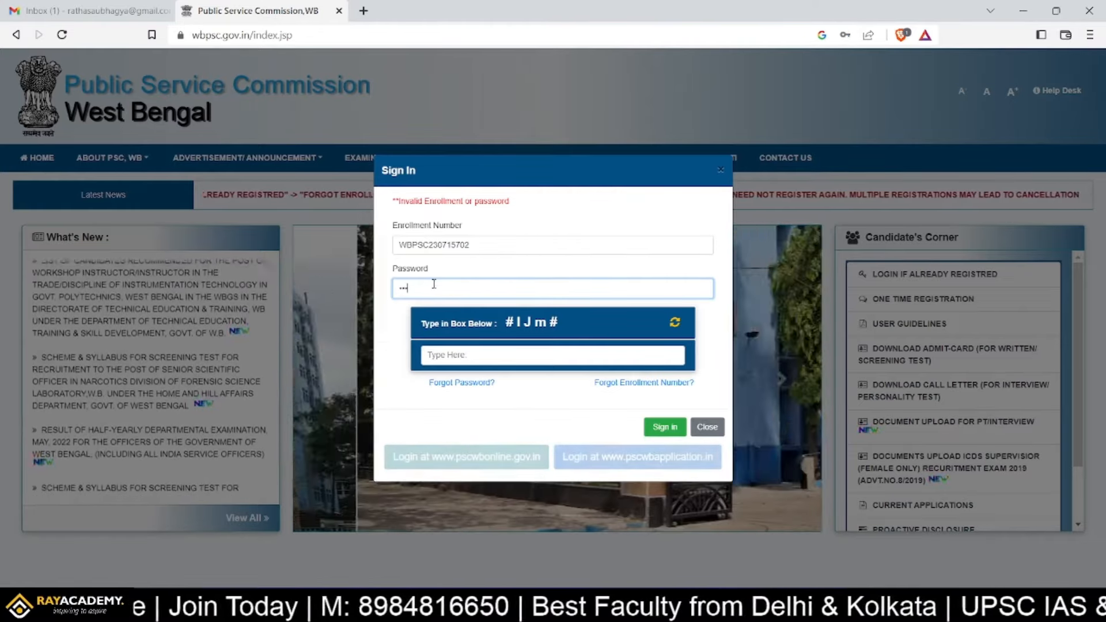
pyautogui.press('BackSpace')
pyautogui.press('BackSpace')
pyautogui.press('BackSpace')
pyautogui.press('BackSpace')
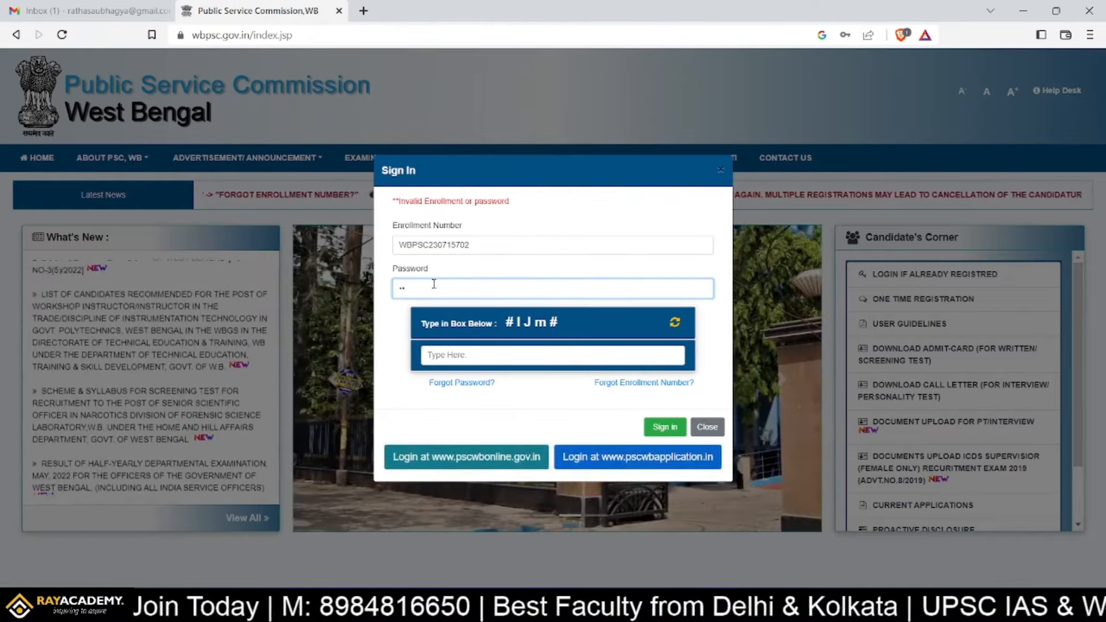
pyautogui.write('****')
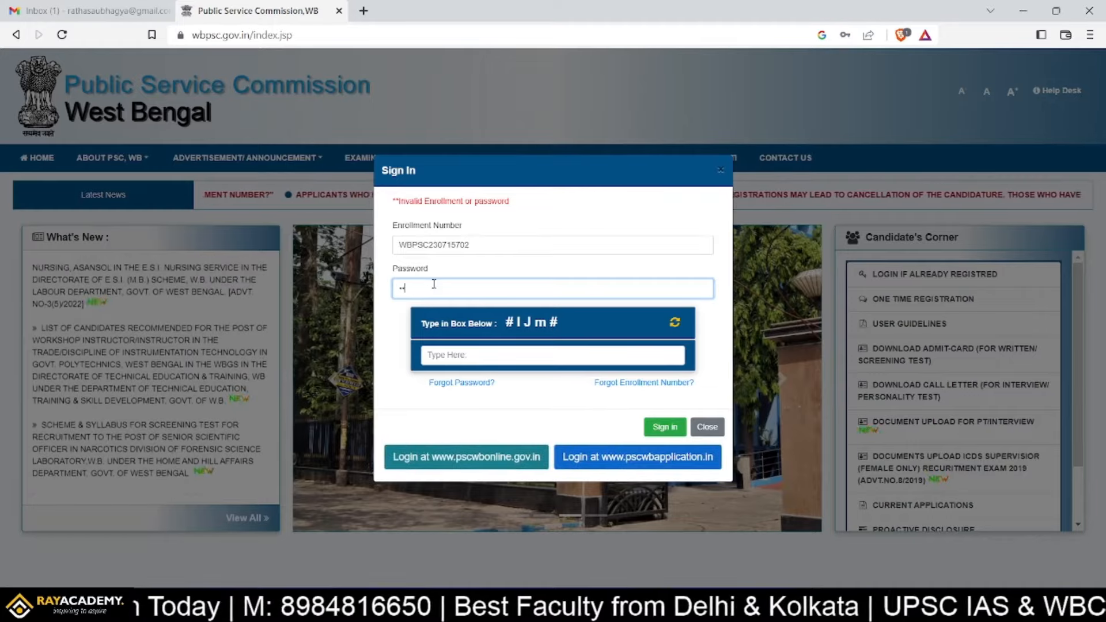
pyautogui.write('***')
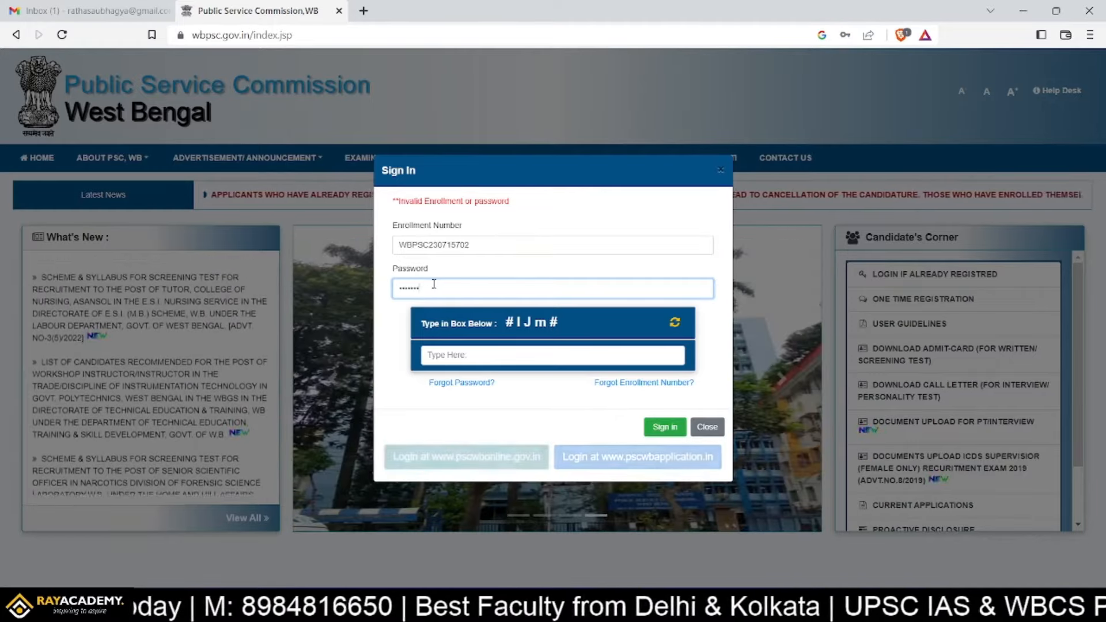
pyautogui.press('Return')
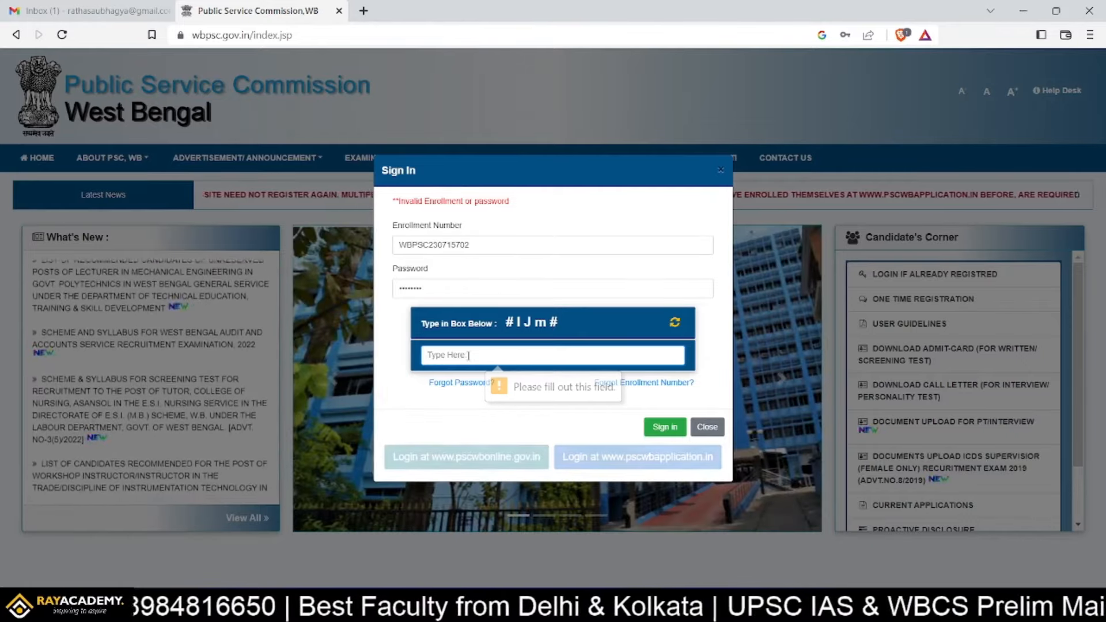
# - Submit the login with the captcha twice, dismissing the 'invalid Captcha!' alert each time
pyautogui.write('#')
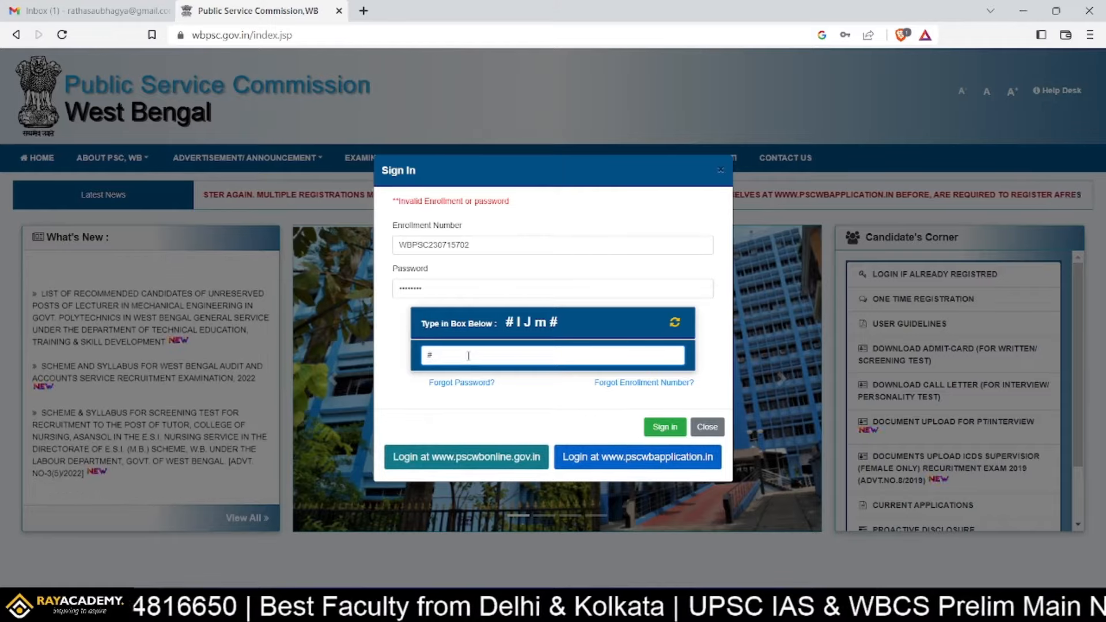
pyautogui.write('IJ')
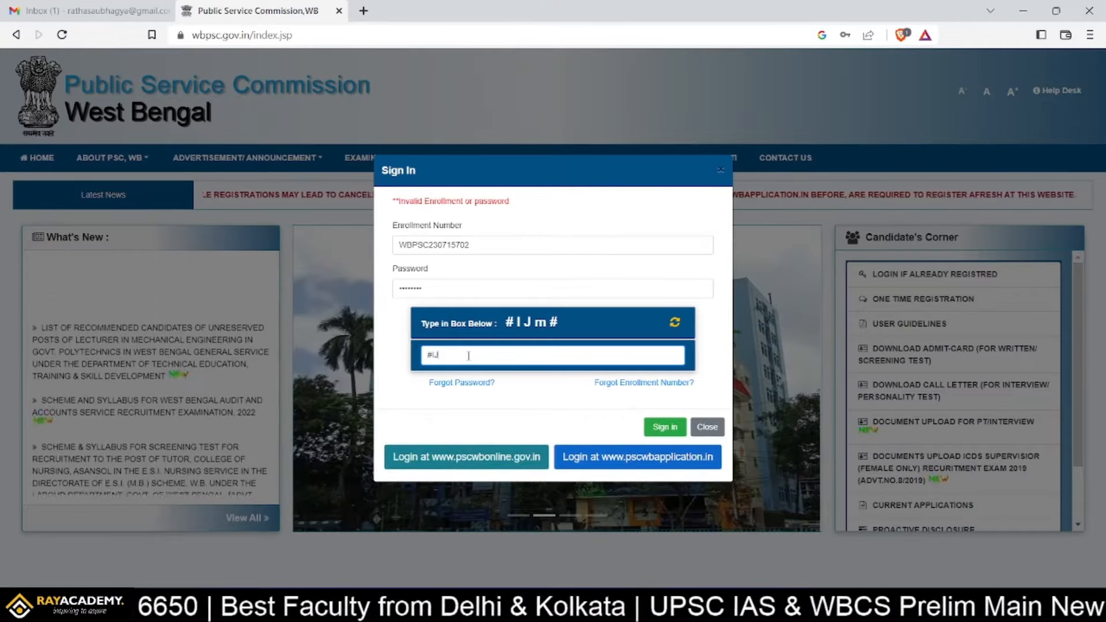
pyautogui.write('m')
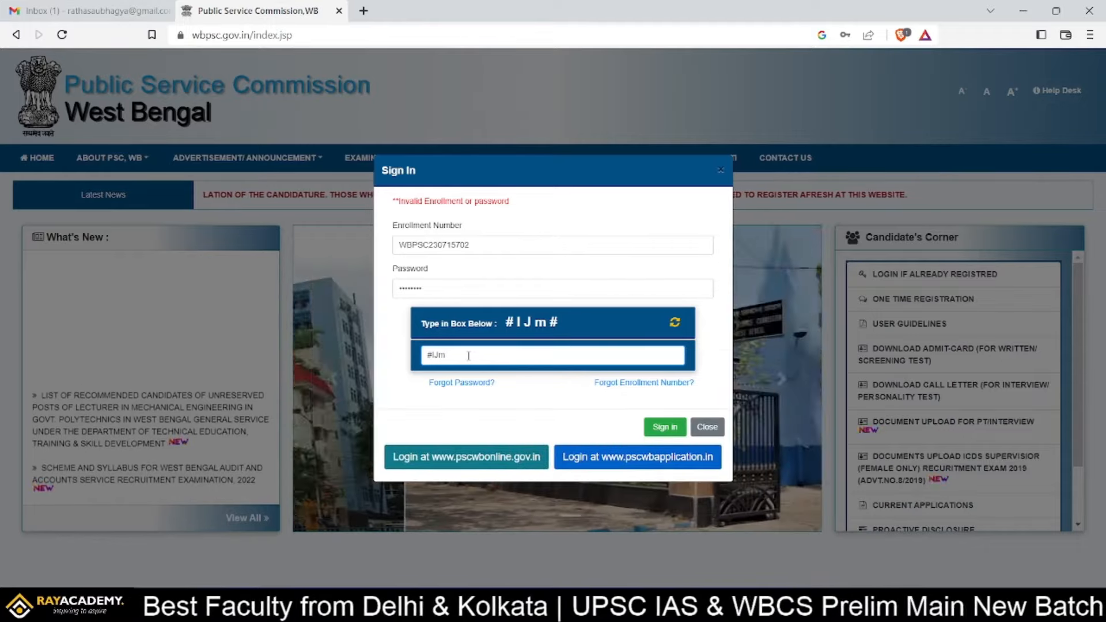
pyautogui.write('#')
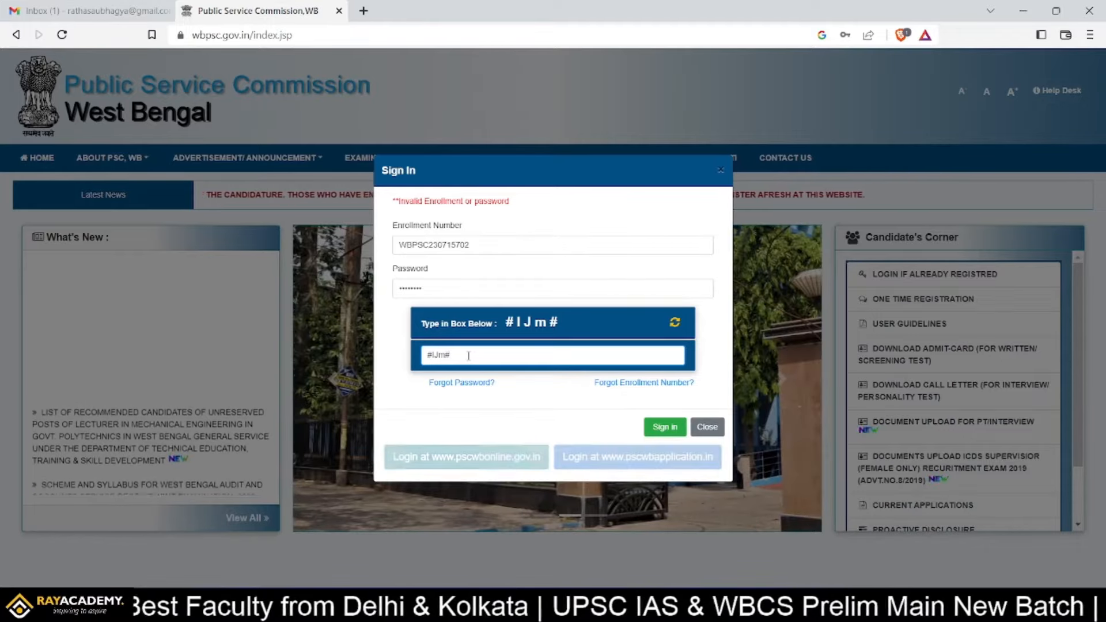
pyautogui.click(666, 426)
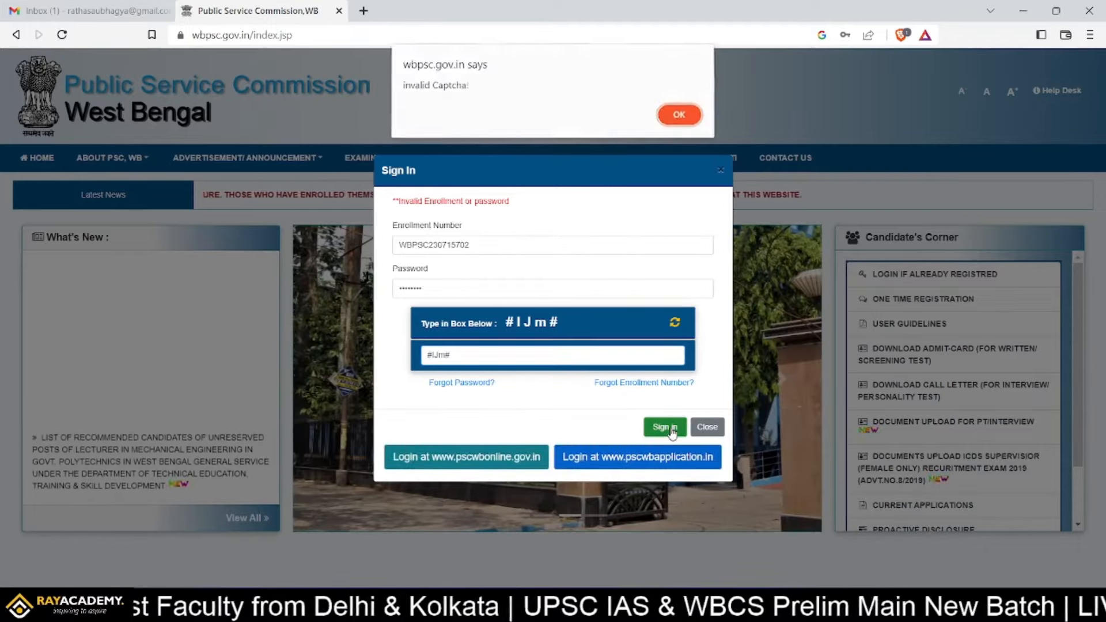
pyautogui.click(679, 116)
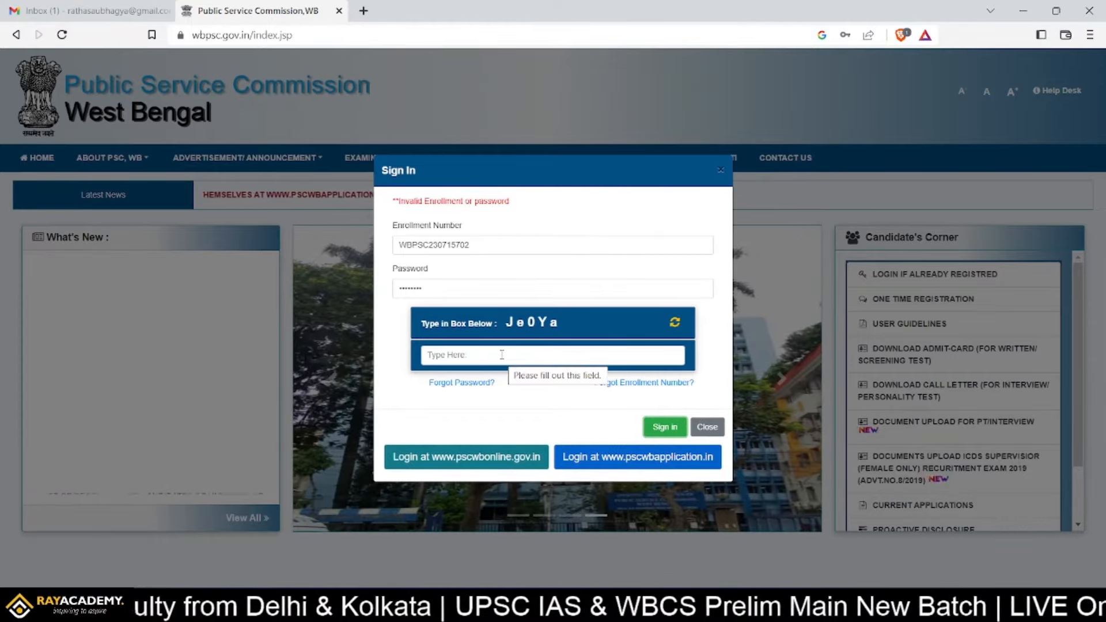
pyautogui.write('Je')
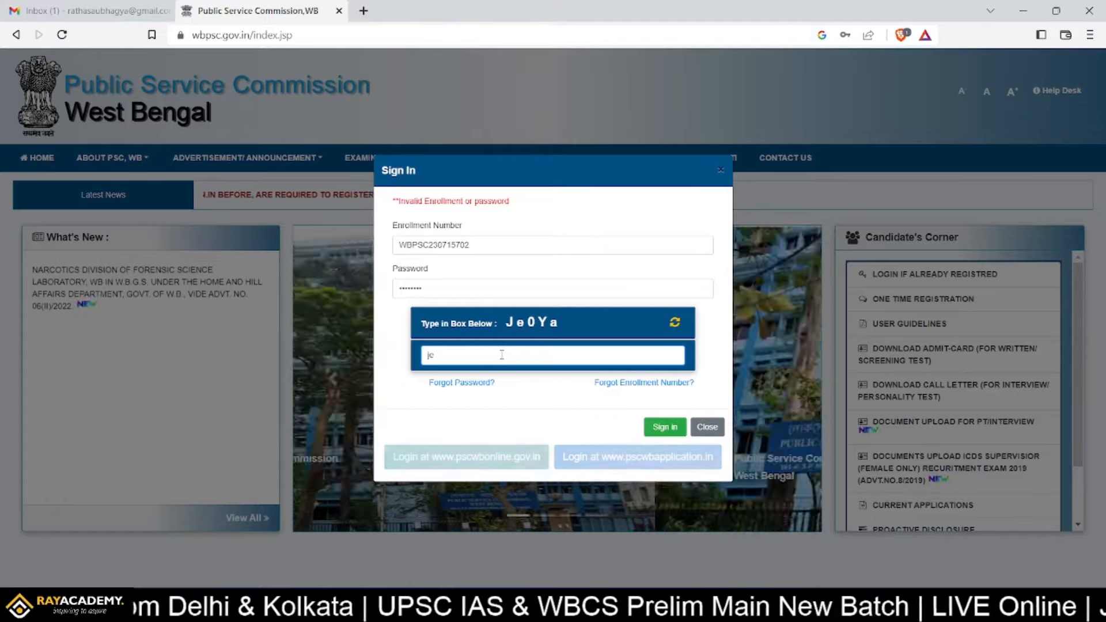
pyautogui.press('Return')
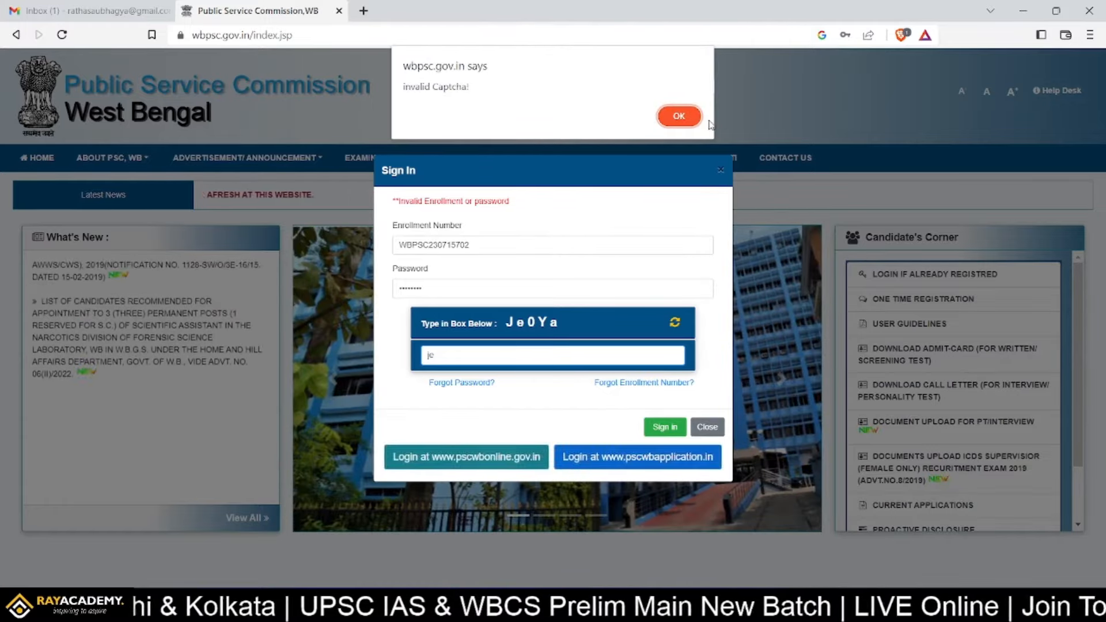
pyautogui.click(674, 112)
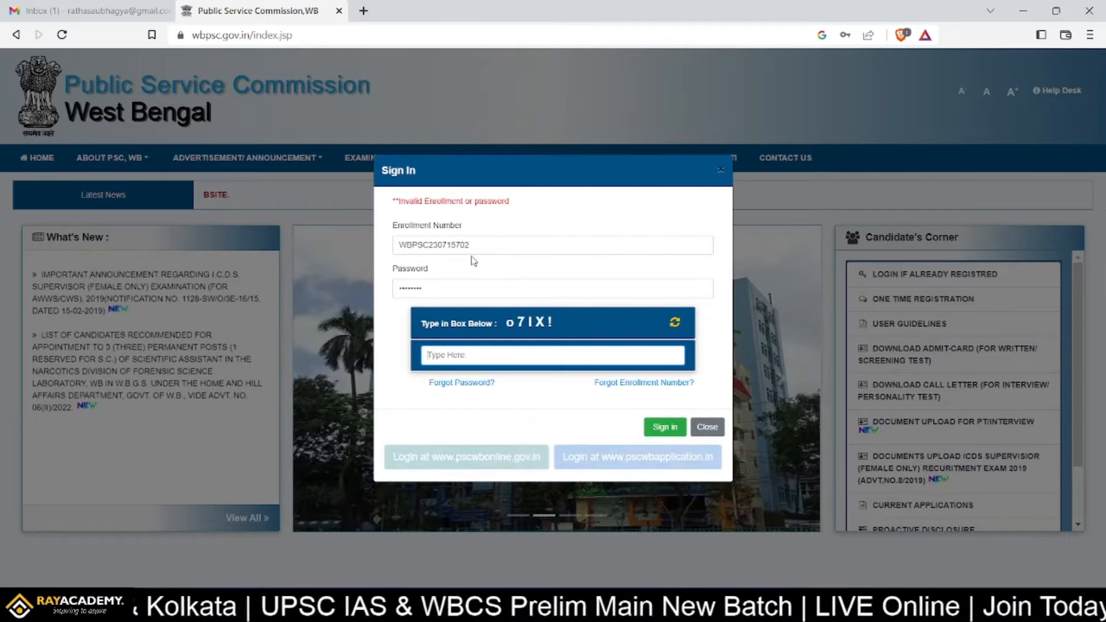
# - Type the freshly generated captcha correctly and sign in to the candidate account
pyautogui.write('o')
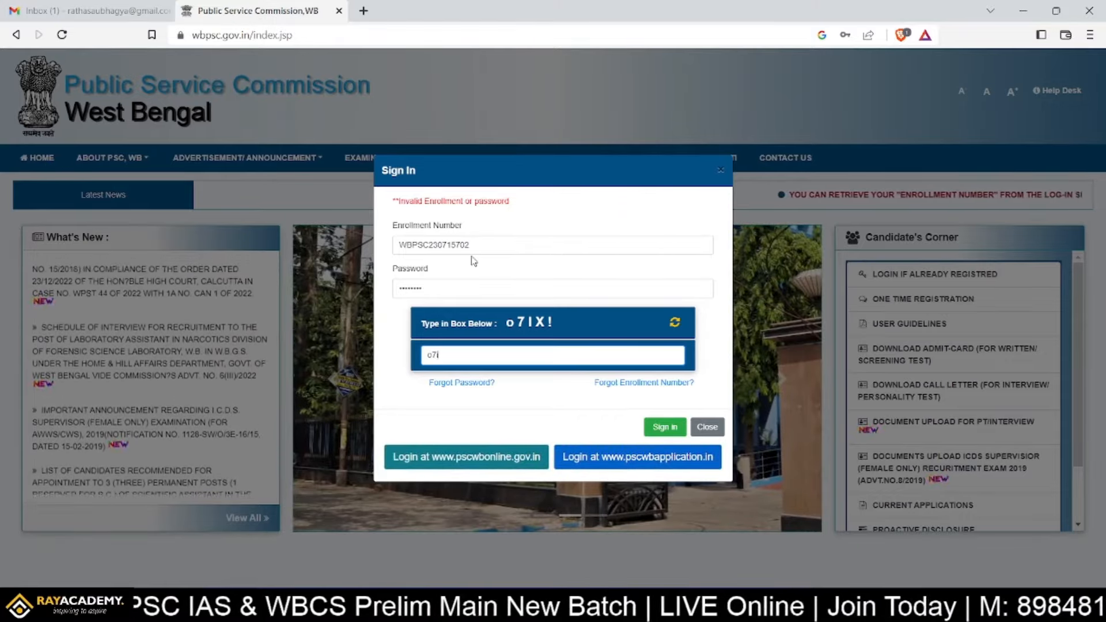
pyautogui.write('7i')
pyautogui.press('BackSpace')
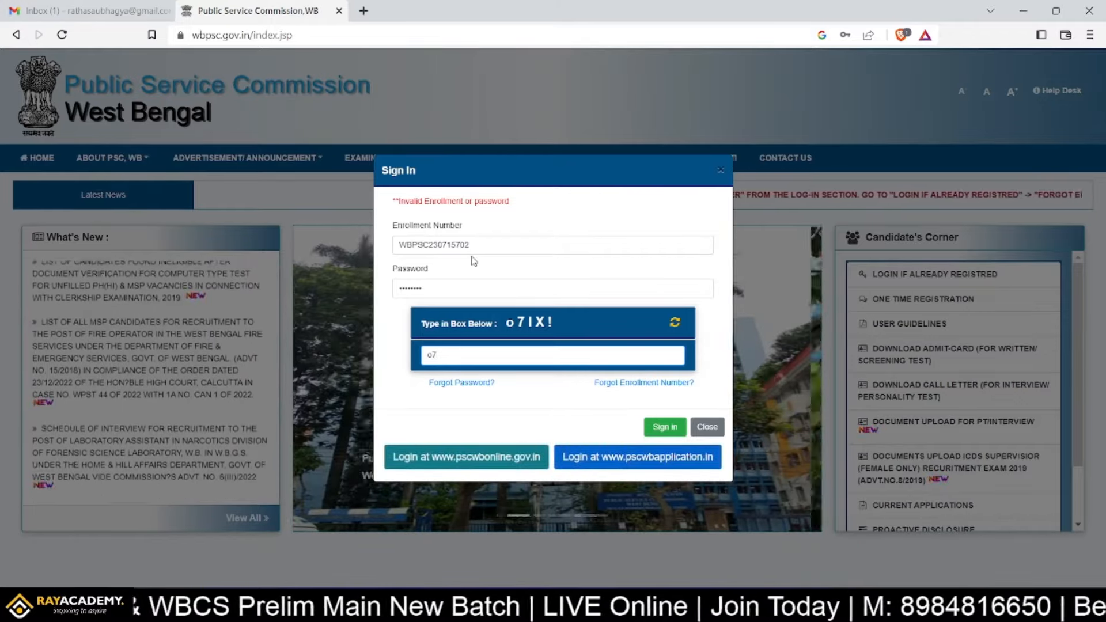
pyautogui.write('I')
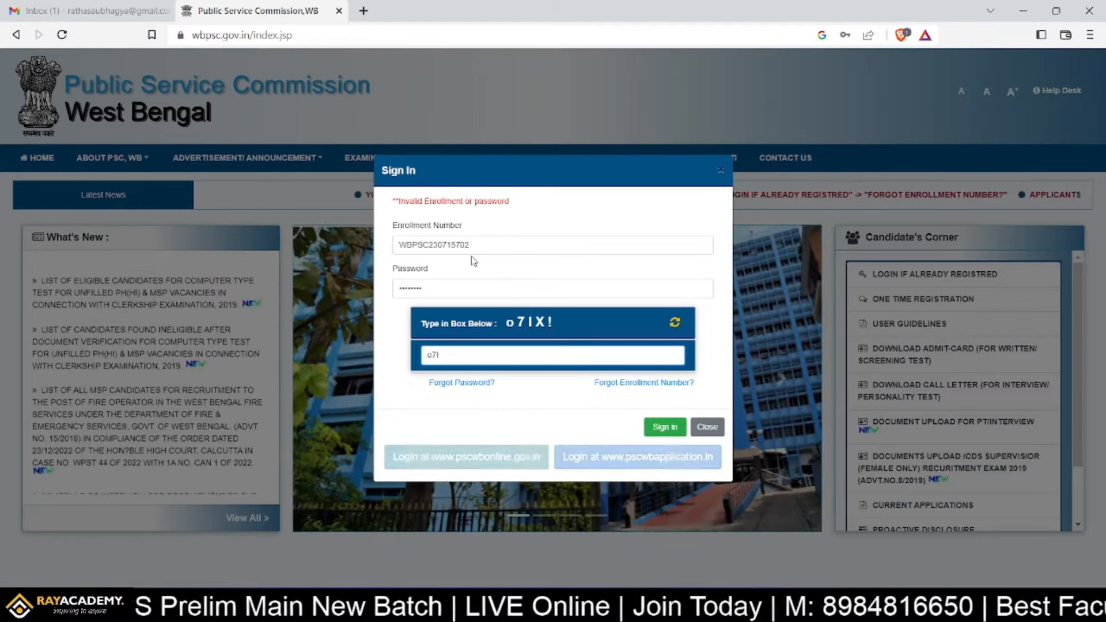
pyautogui.write('X')
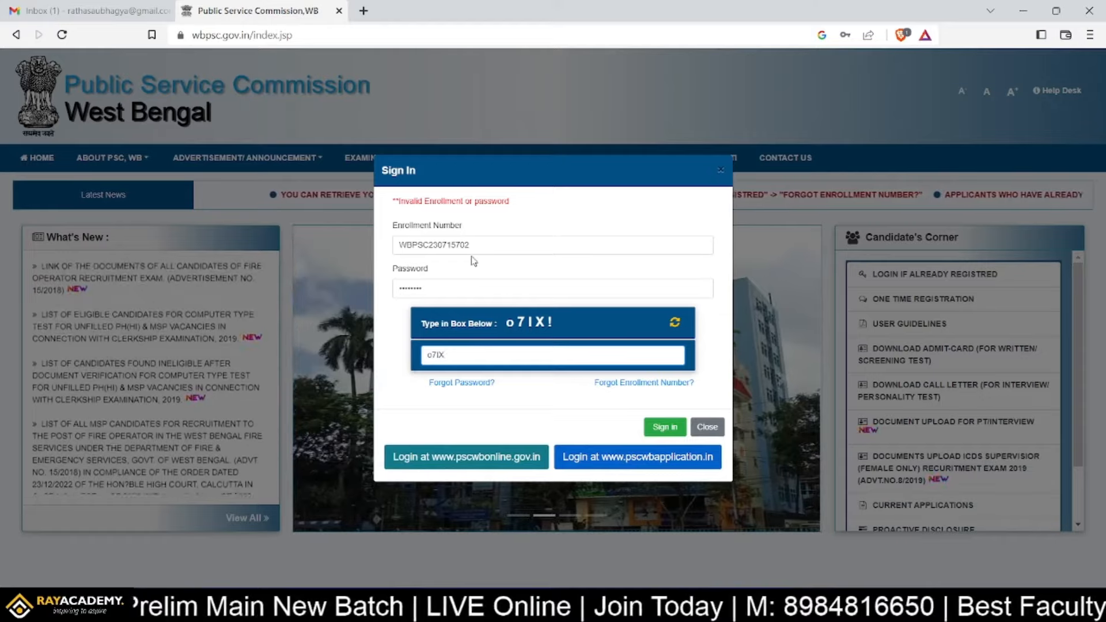
pyautogui.write('!')
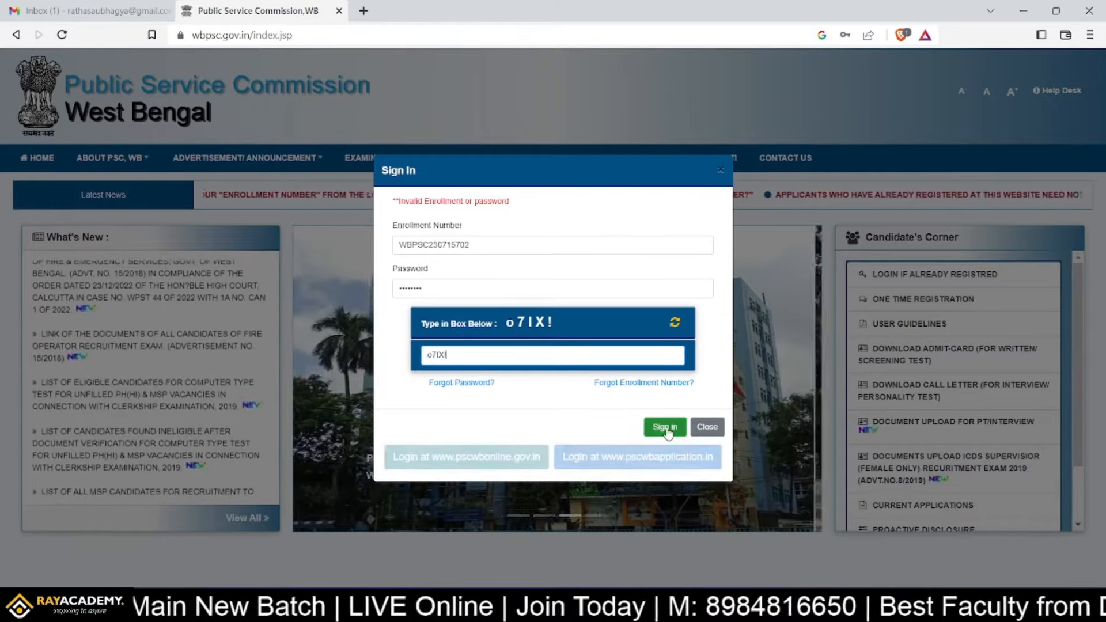
pyautogui.click(663, 426)
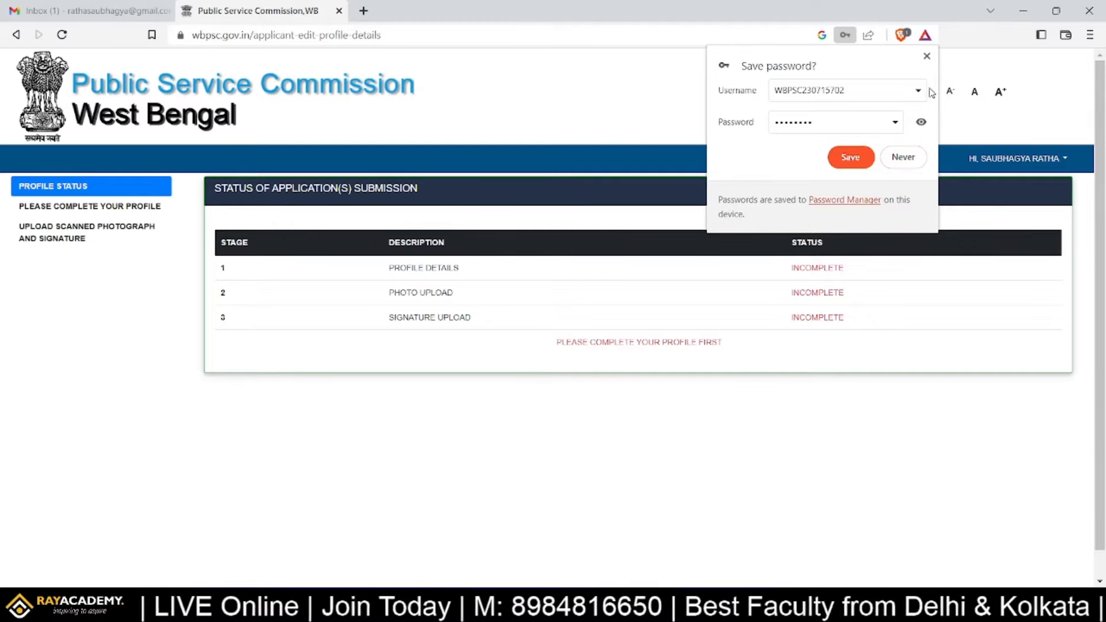
# - Save the login in Chrome's password prompt and review the Profile Status table
pyautogui.click(849, 156)
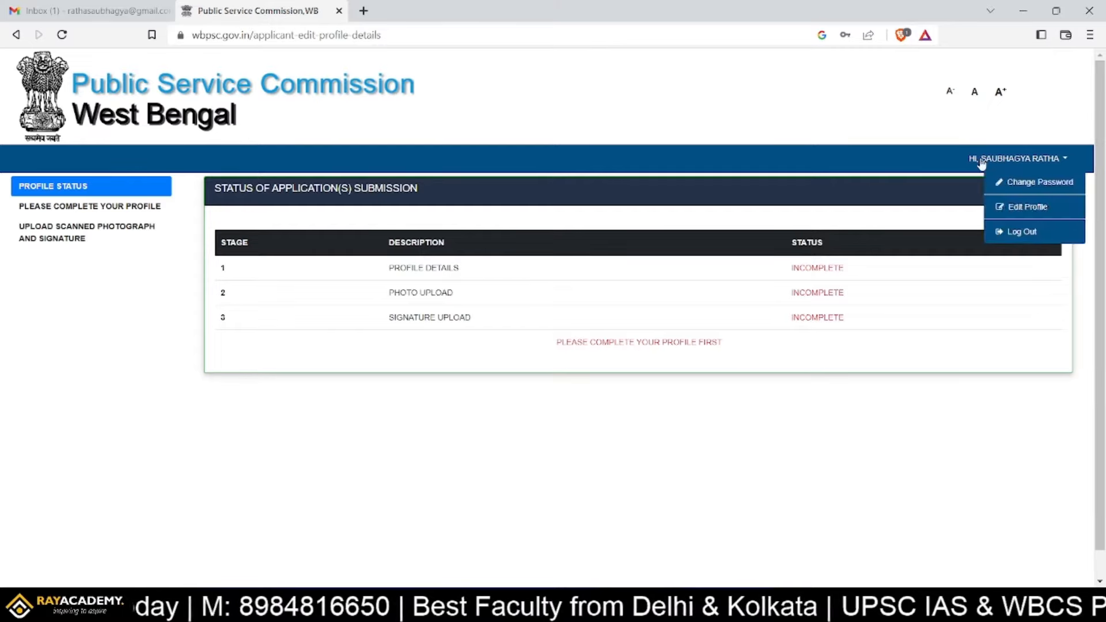
pyautogui.moveTo(990, 174)
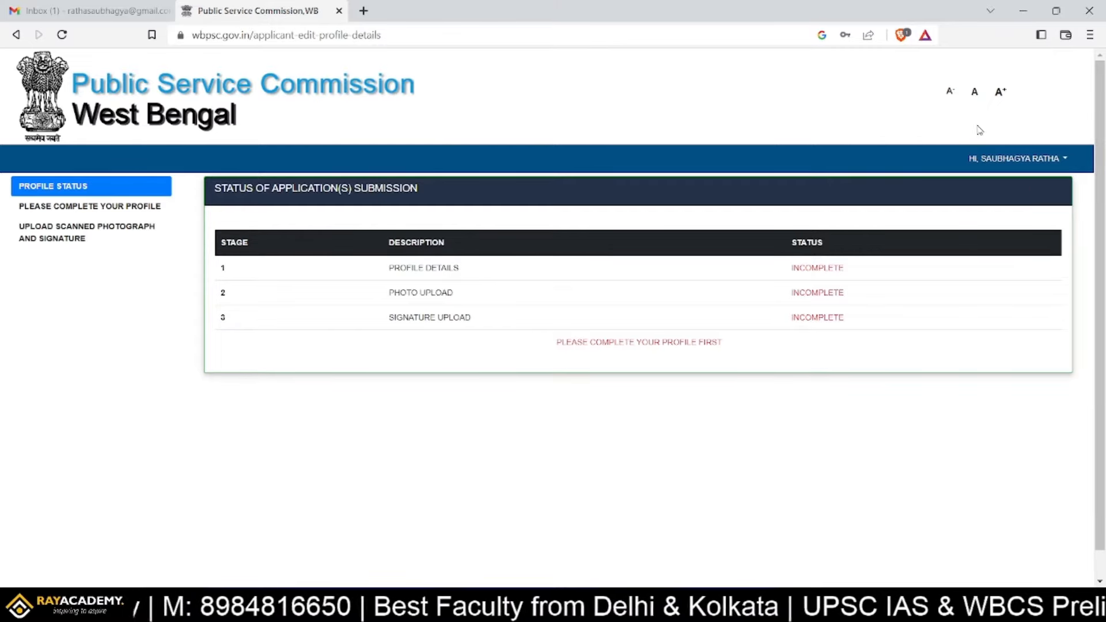
pyautogui.moveTo(1012, 158)
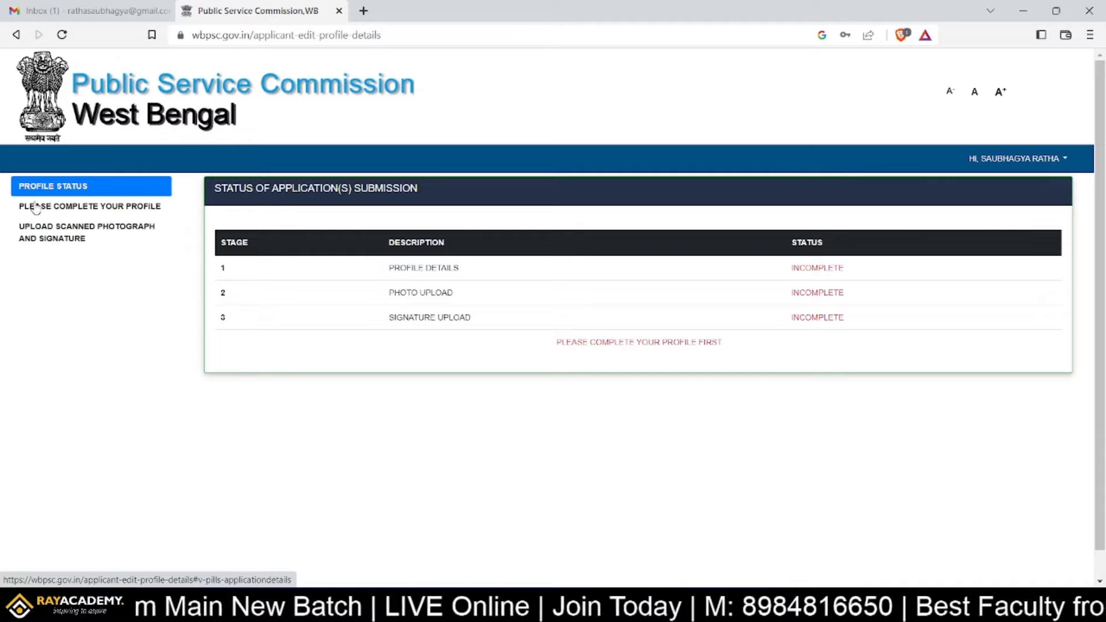
# - Open the Profile Details form and answer NO to the benchmark disability question
pyautogui.click(101, 213)
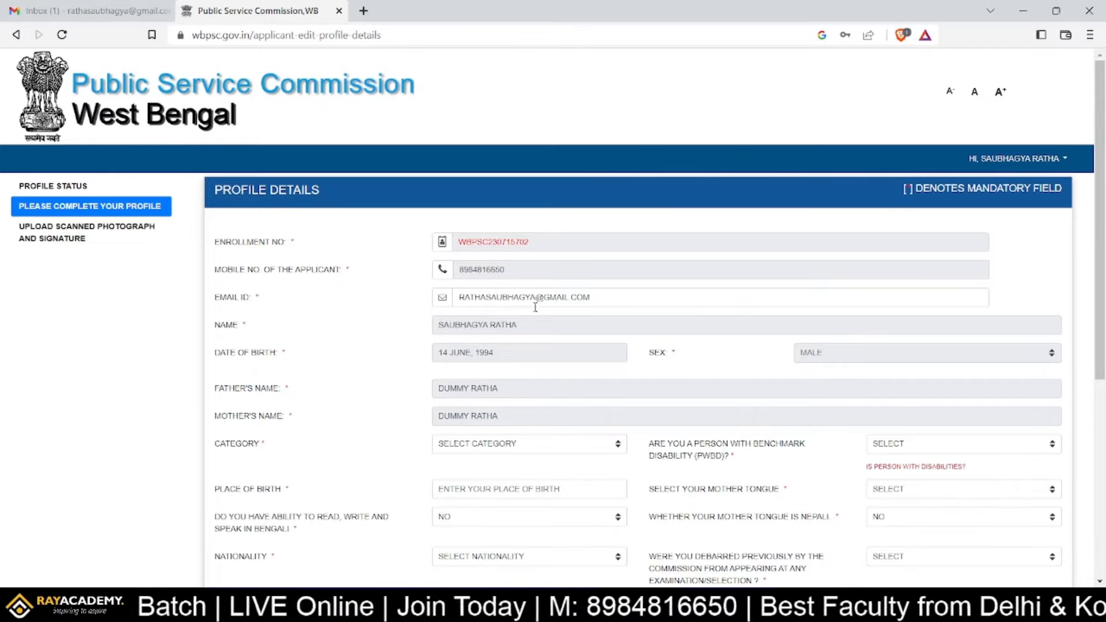
pyautogui.scroll(-1, 524, 410)
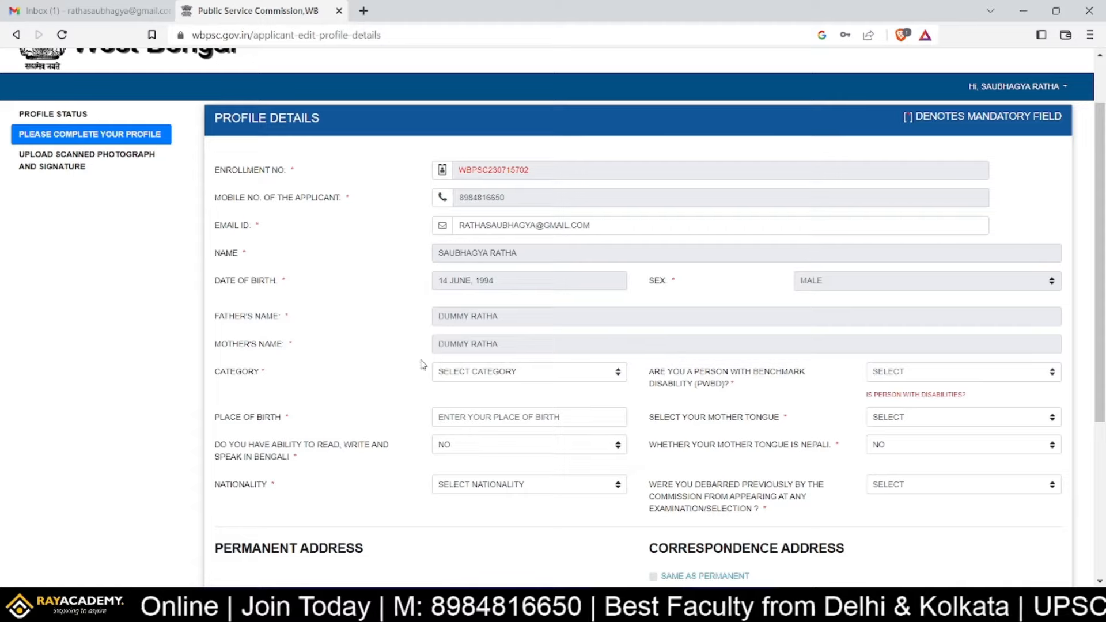
pyautogui.click(569, 375)
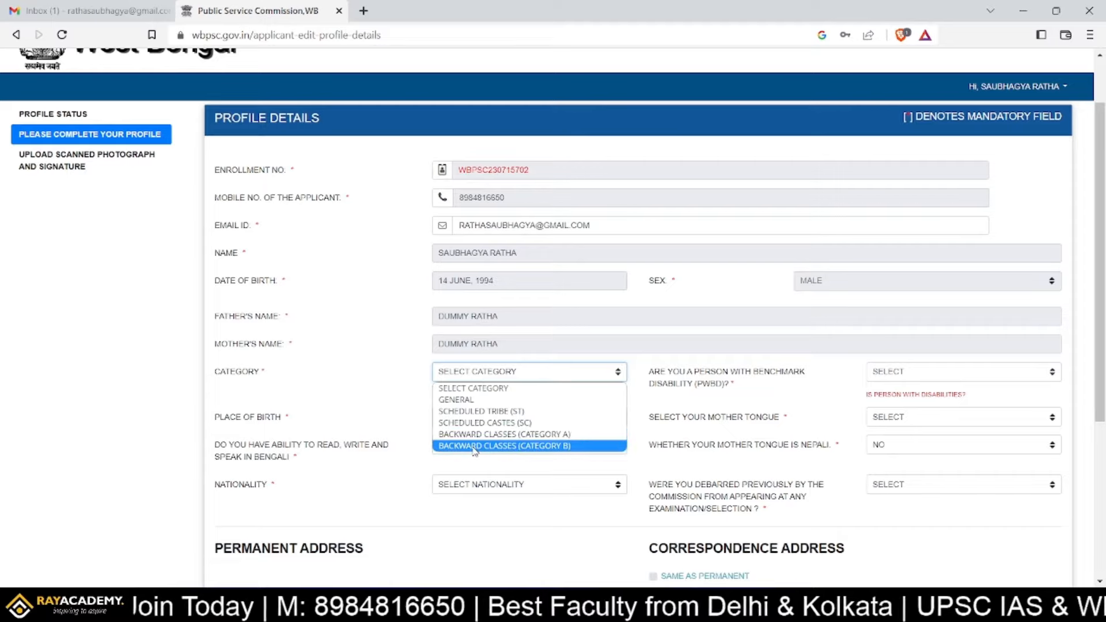
pyautogui.click(467, 422)
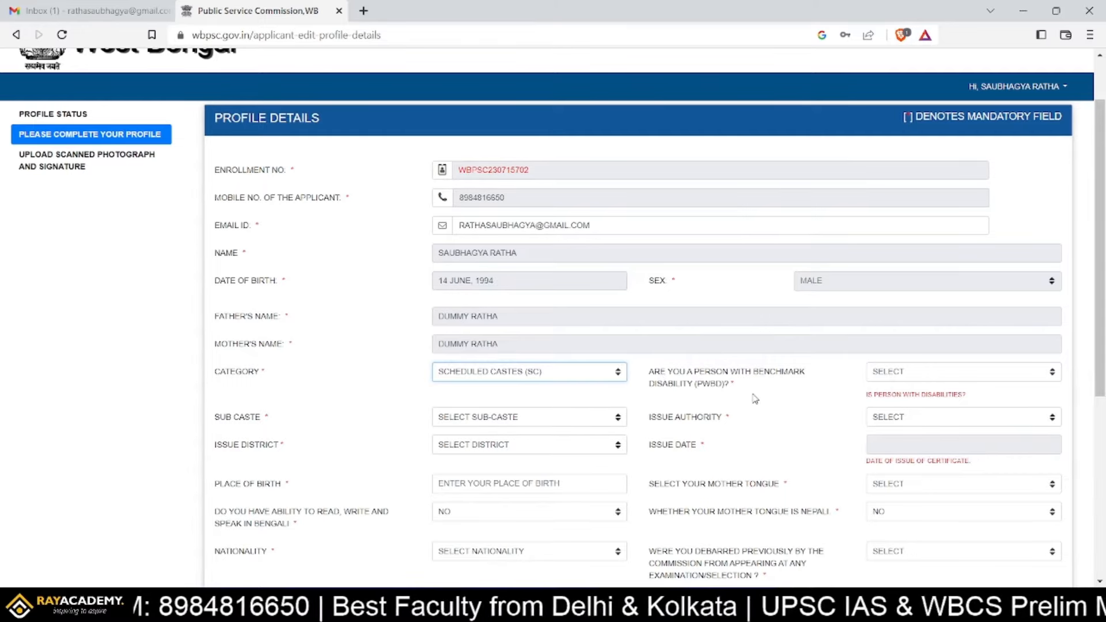
pyautogui.click(977, 374)
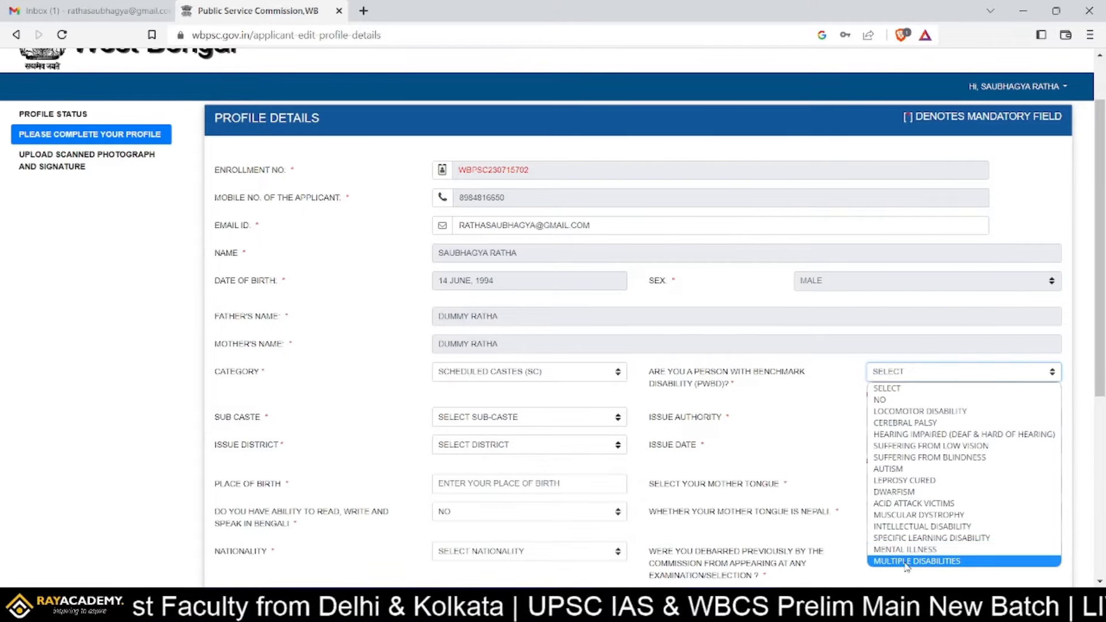
pyautogui.click(899, 399)
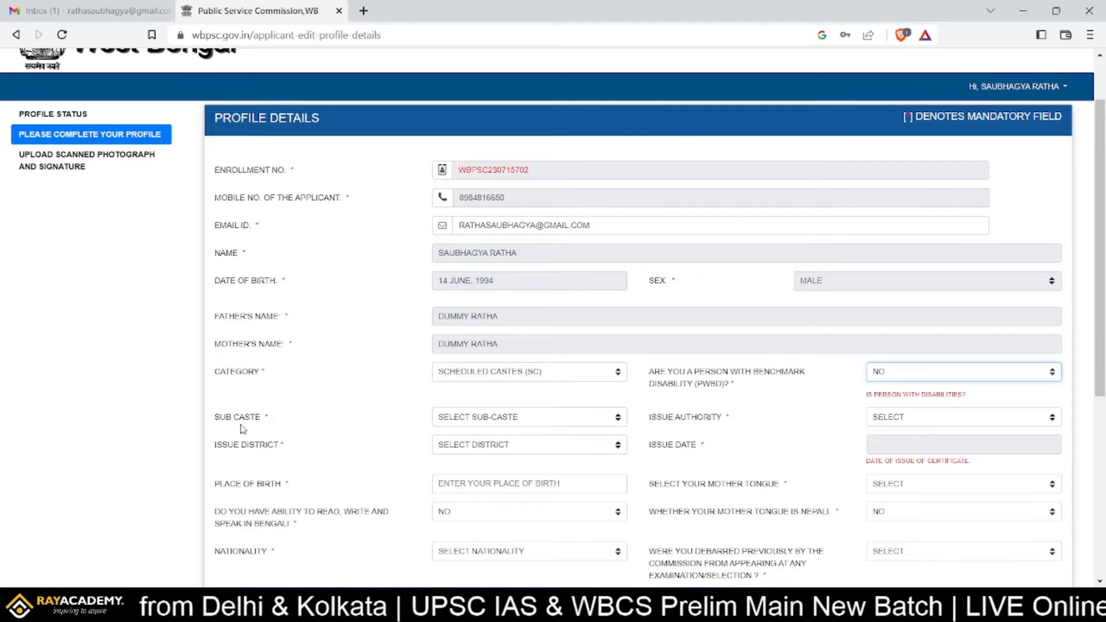
# - Change the category to Scheduled Tribe (ST)
pyautogui.click(549, 420)
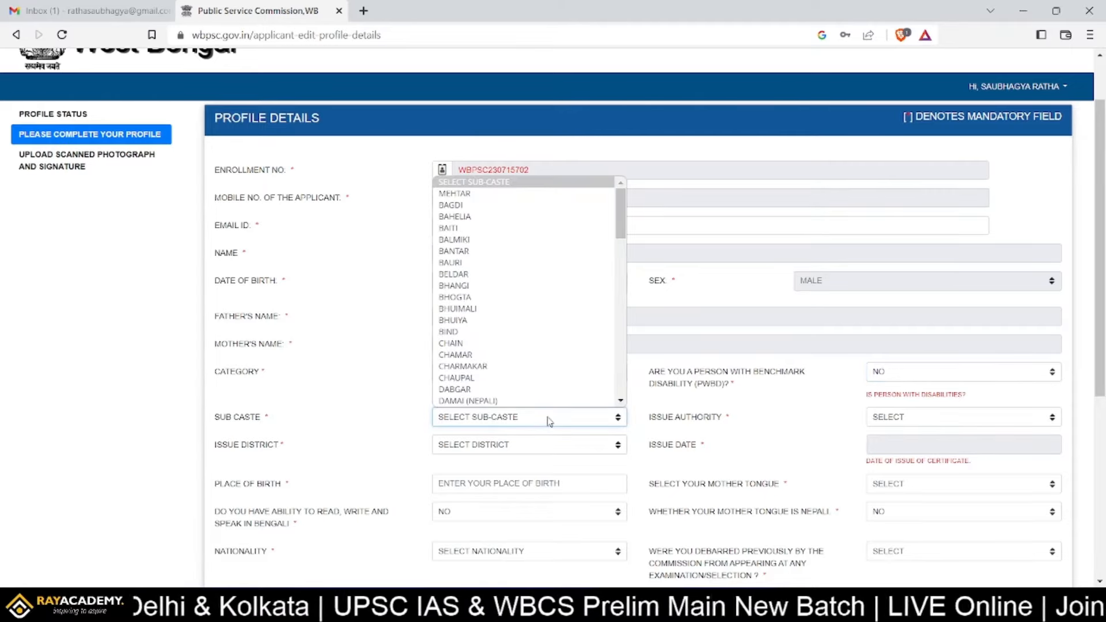
pyautogui.click(297, 382)
pyautogui.click(535, 376)
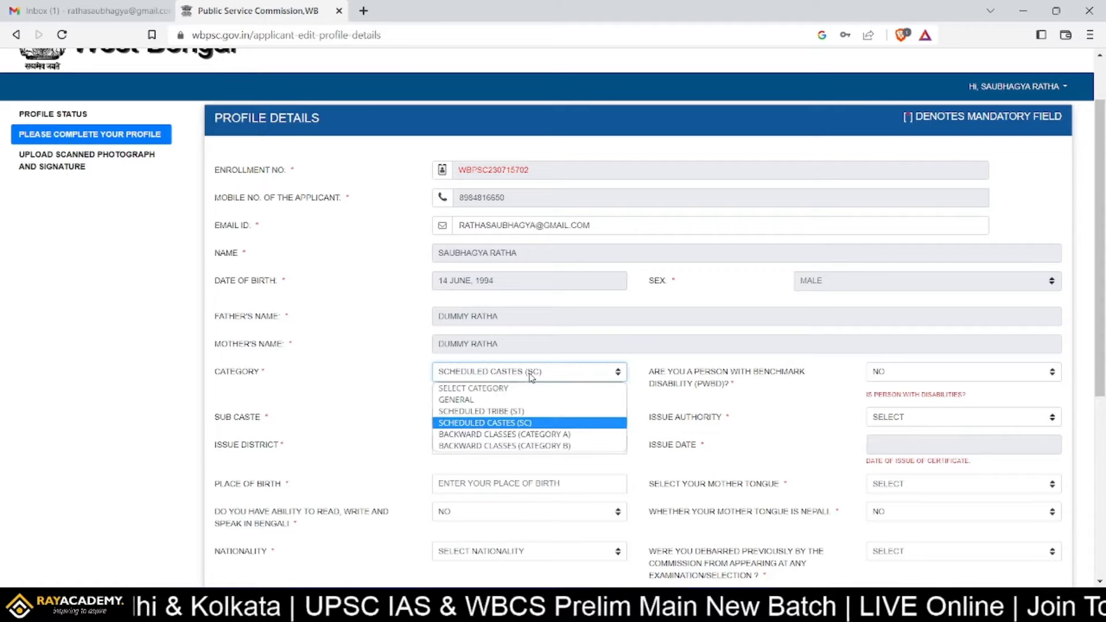
pyautogui.click(473, 400)
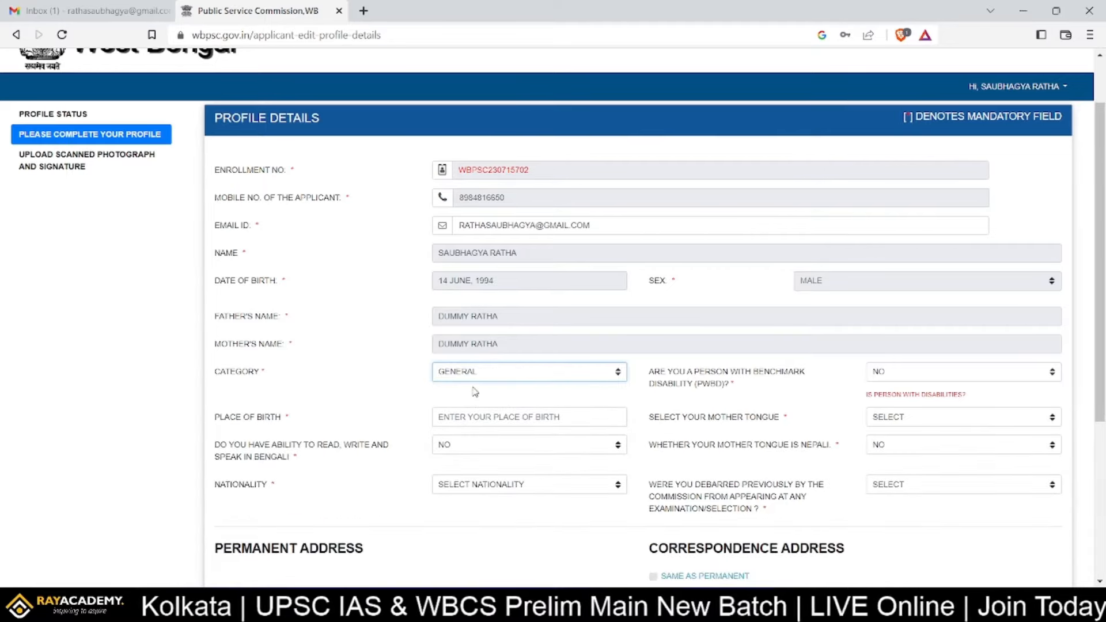
pyautogui.click(471, 375)
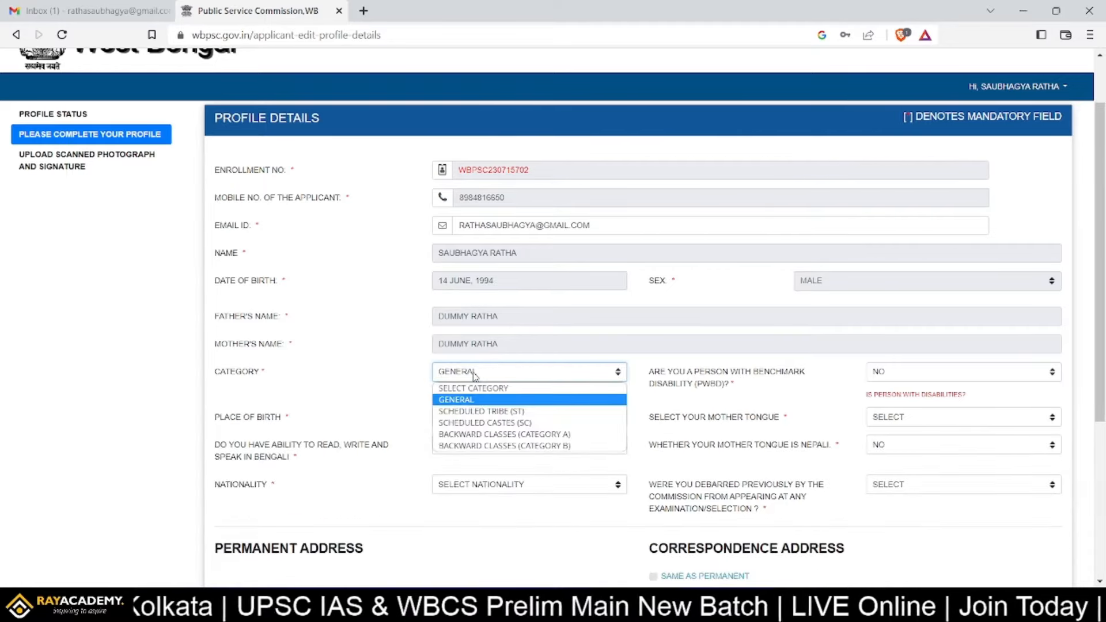
pyautogui.click(473, 410)
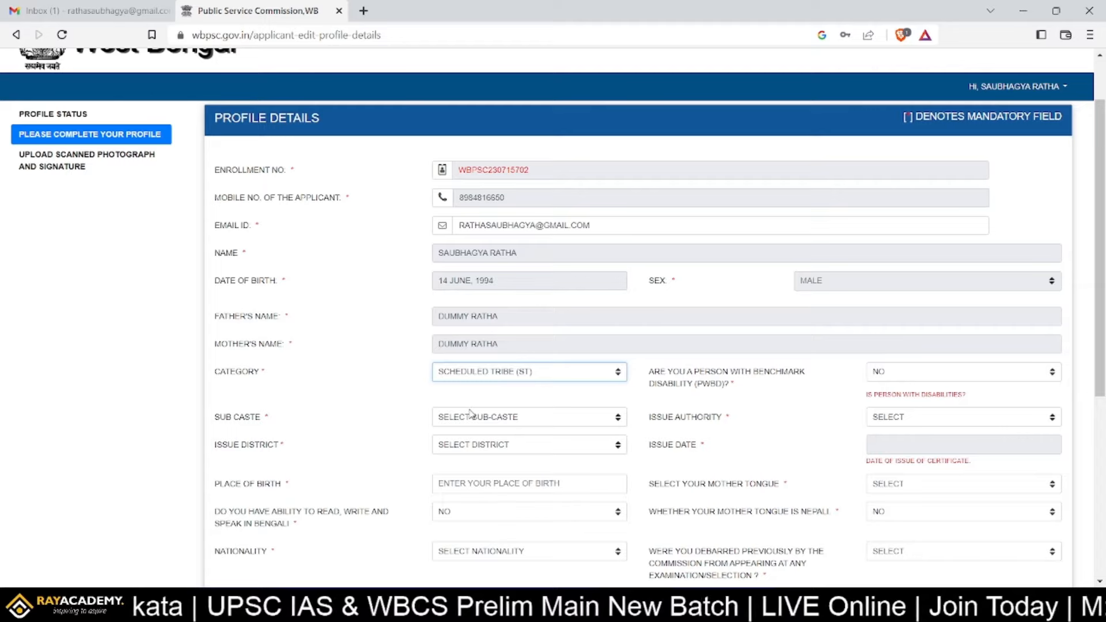
# - Set sub-caste ASUR, issuing authority District Welfare Officer, Kolkata, and issue district HOWRAH
pyautogui.click(505, 425)
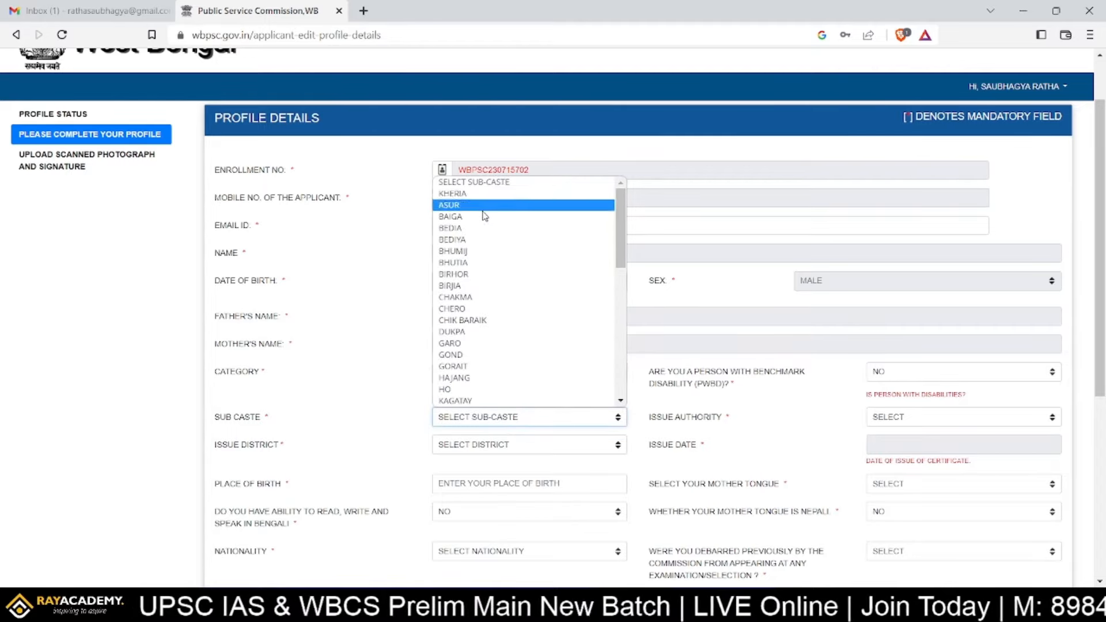
pyautogui.scroll(-5, 482, 378)
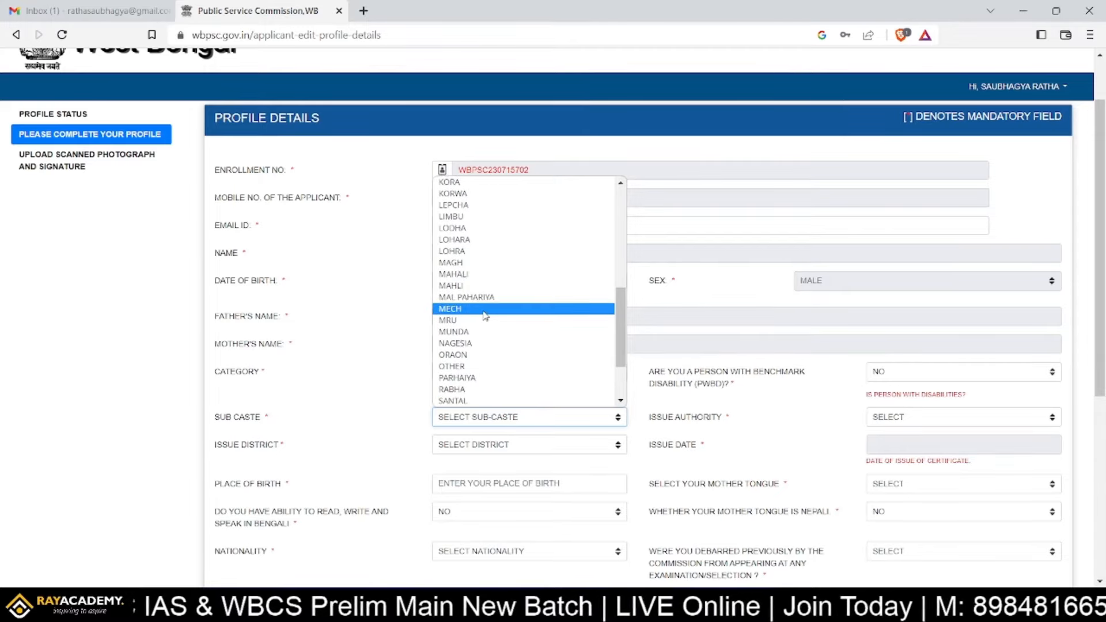
pyautogui.scroll(10, 483, 300)
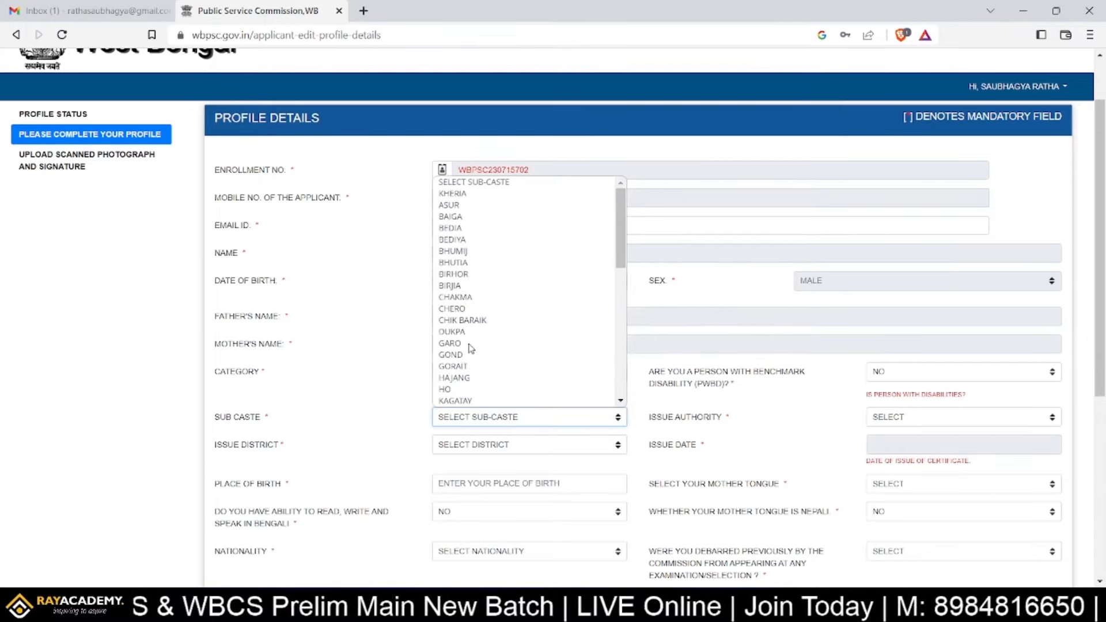
pyautogui.click(476, 203)
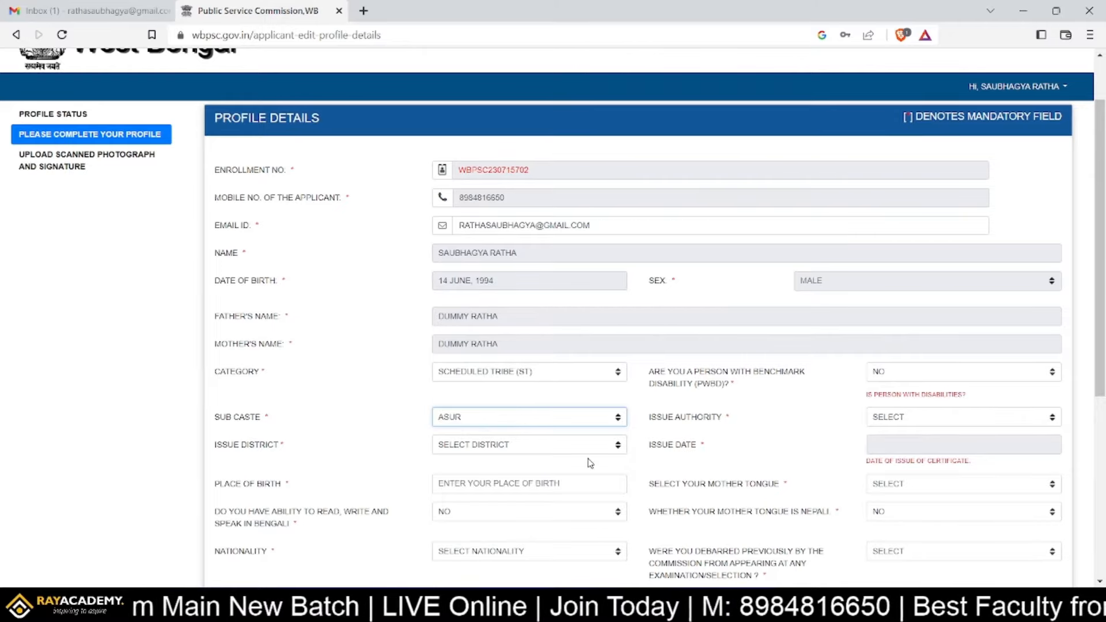
pyautogui.click(939, 415)
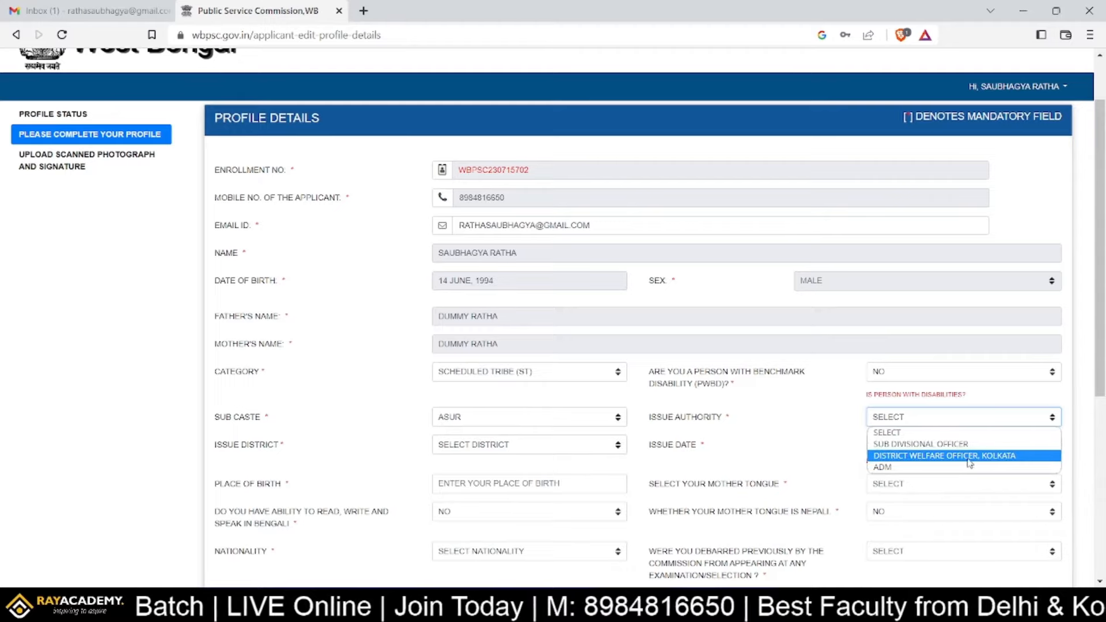
pyautogui.click(911, 458)
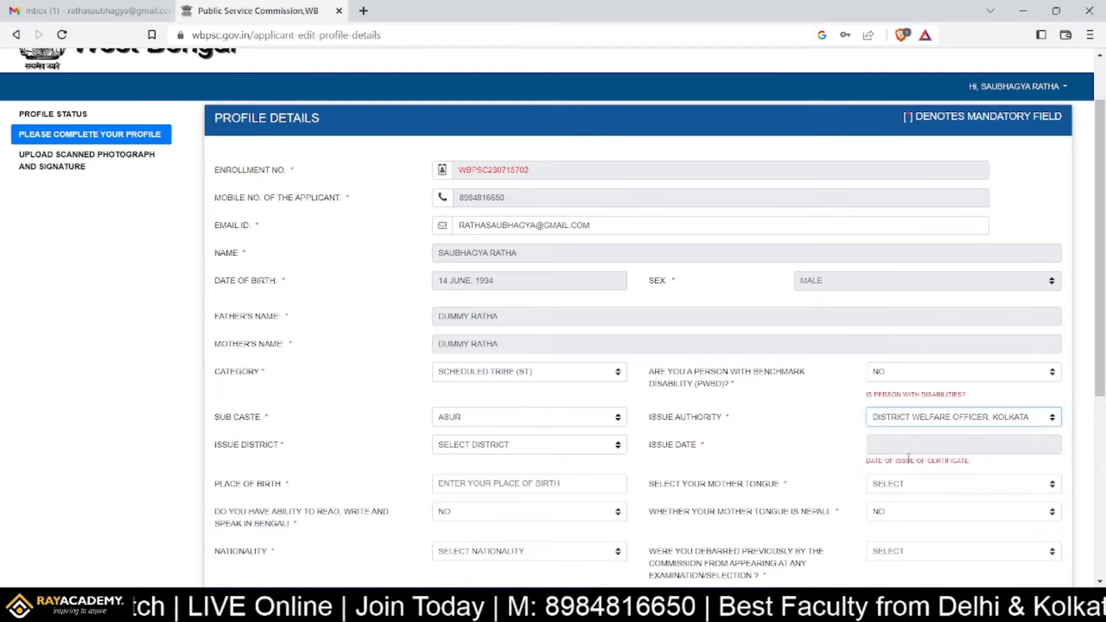
pyautogui.click(479, 454)
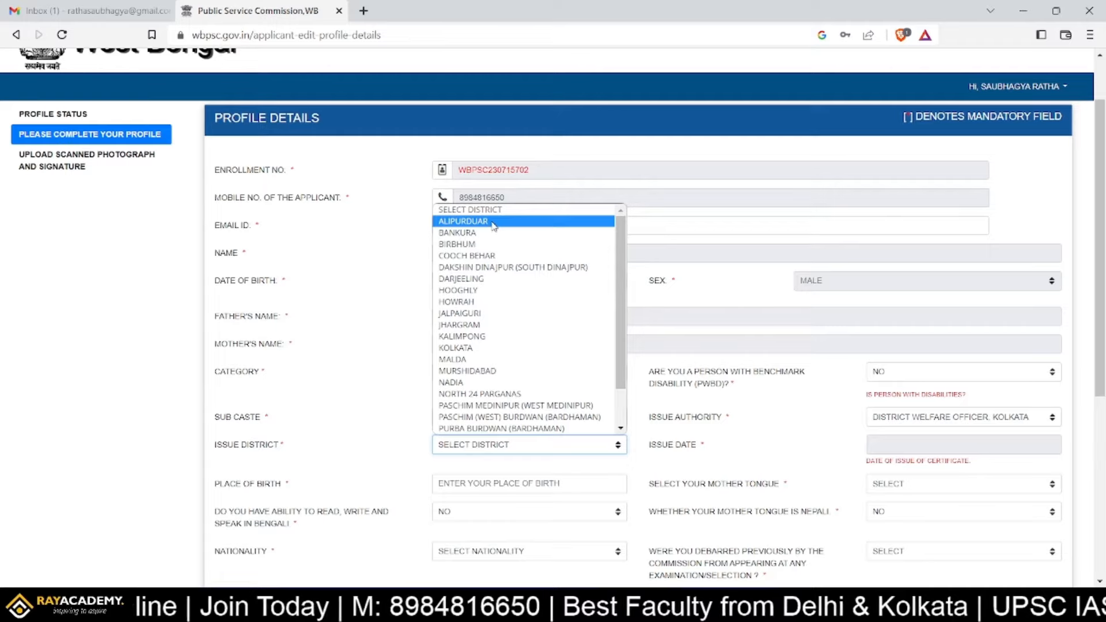
pyautogui.click(477, 303)
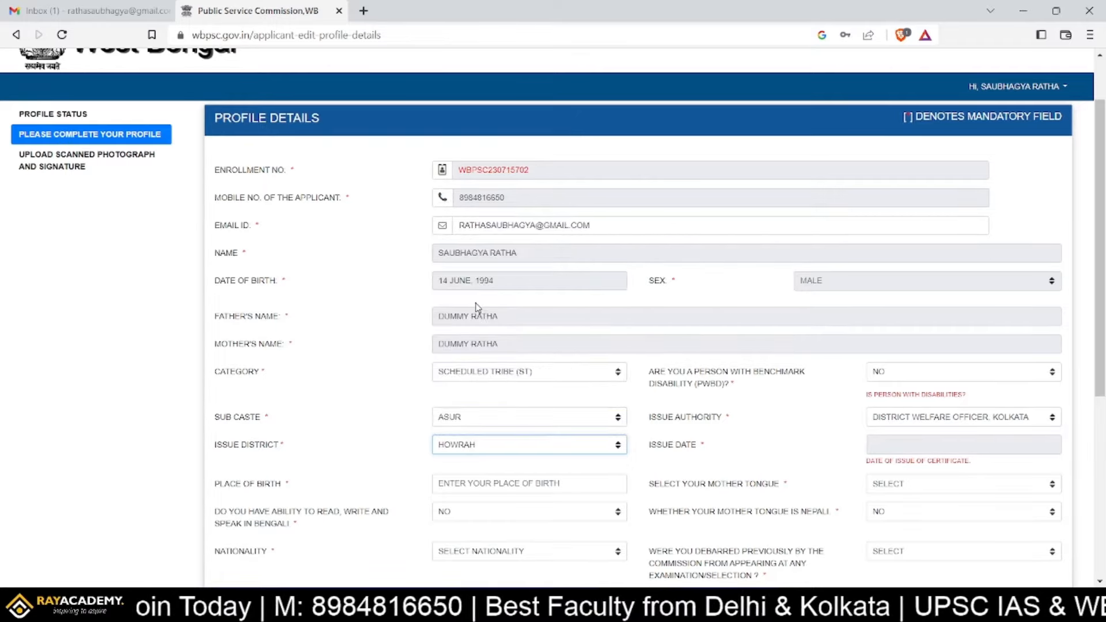
pyautogui.click(948, 452)
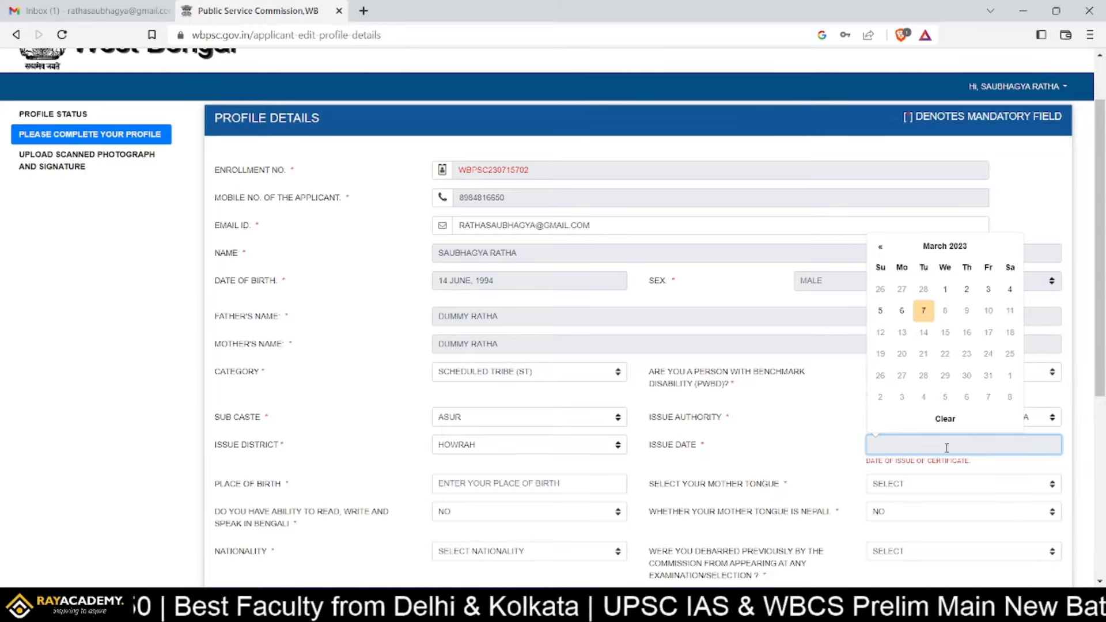
# - Set the certificate issue date to 15 June 2010 in the date picker
pyautogui.click(956, 257)
pyautogui.click(946, 271)
pyautogui.click(880, 271)
pyautogui.click(927, 306)
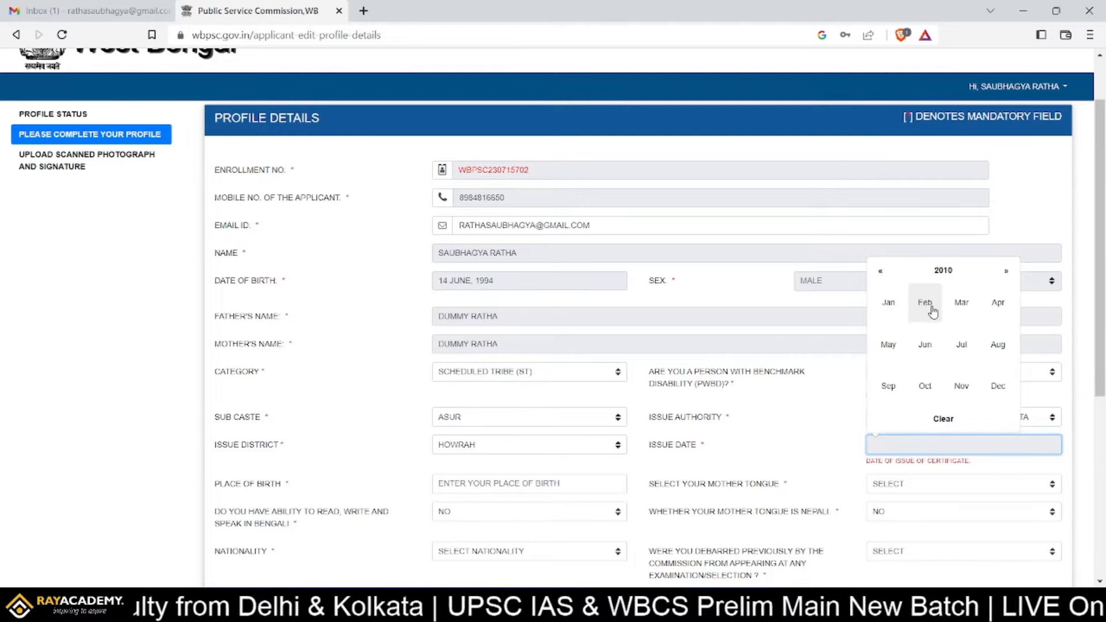
pyautogui.click(925, 344)
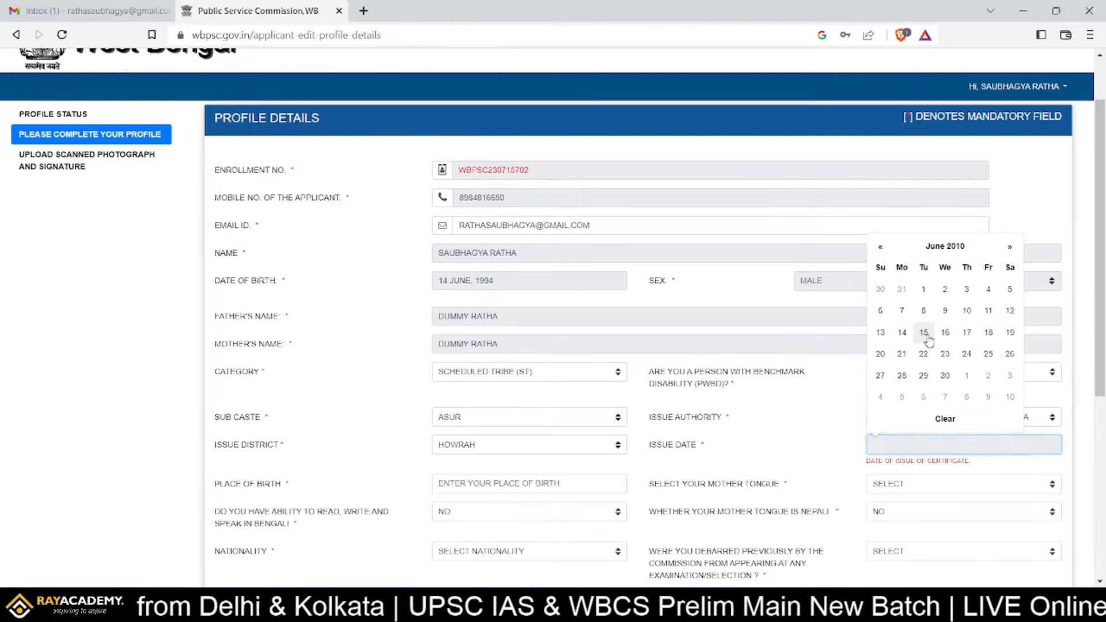
pyautogui.click(924, 331)
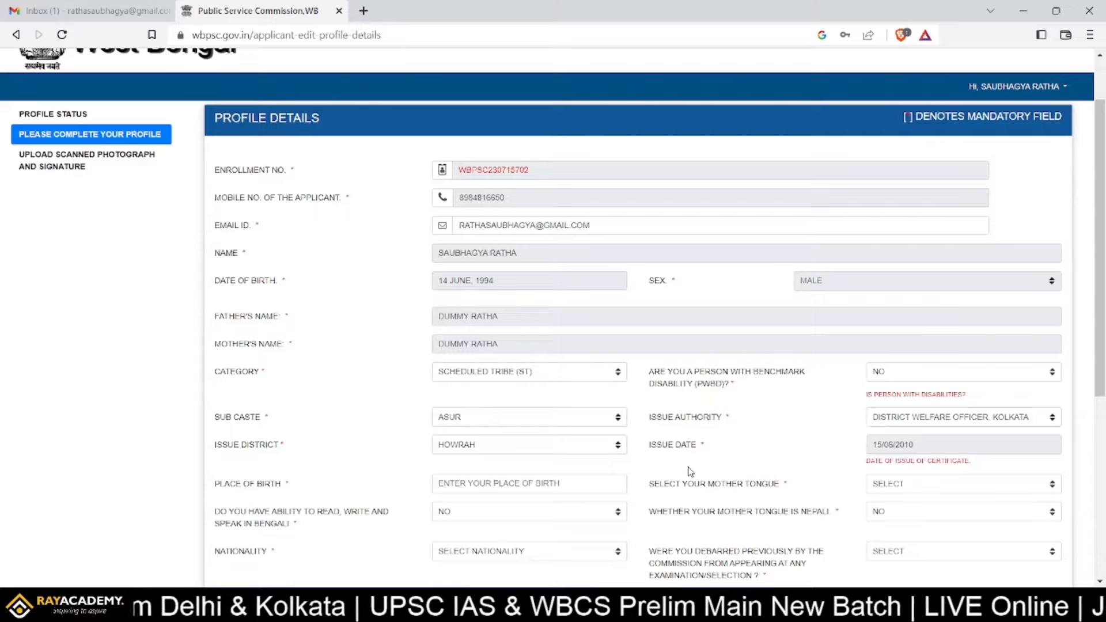
# - Enter KOLKATA as the place of birth, fixing the misspelling
pyautogui.scroll(-1, 689, 470)
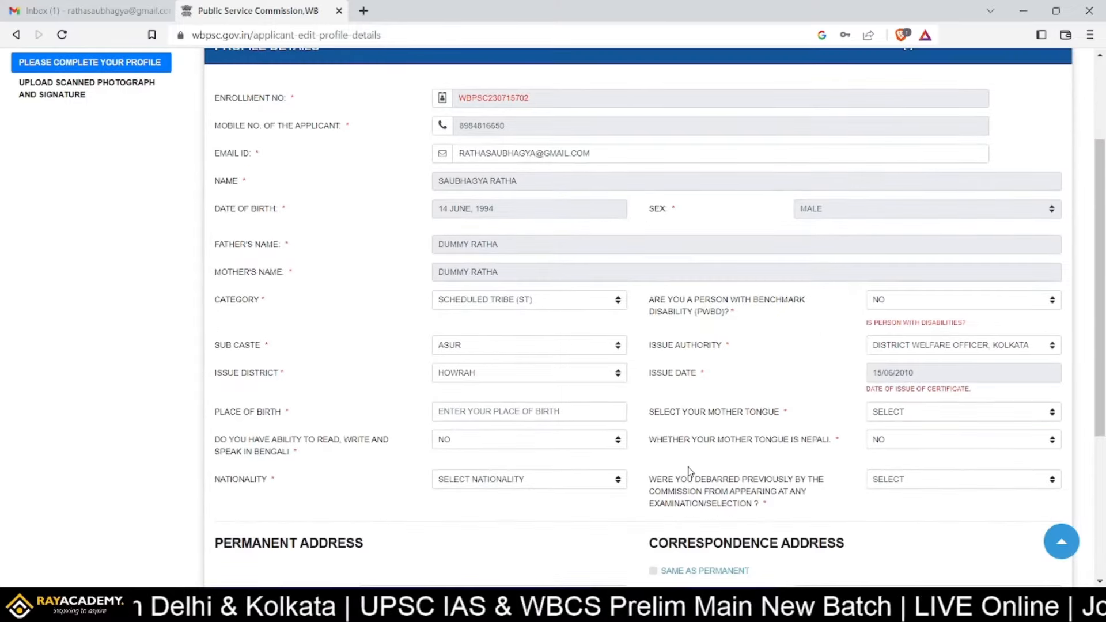
pyautogui.click(495, 414)
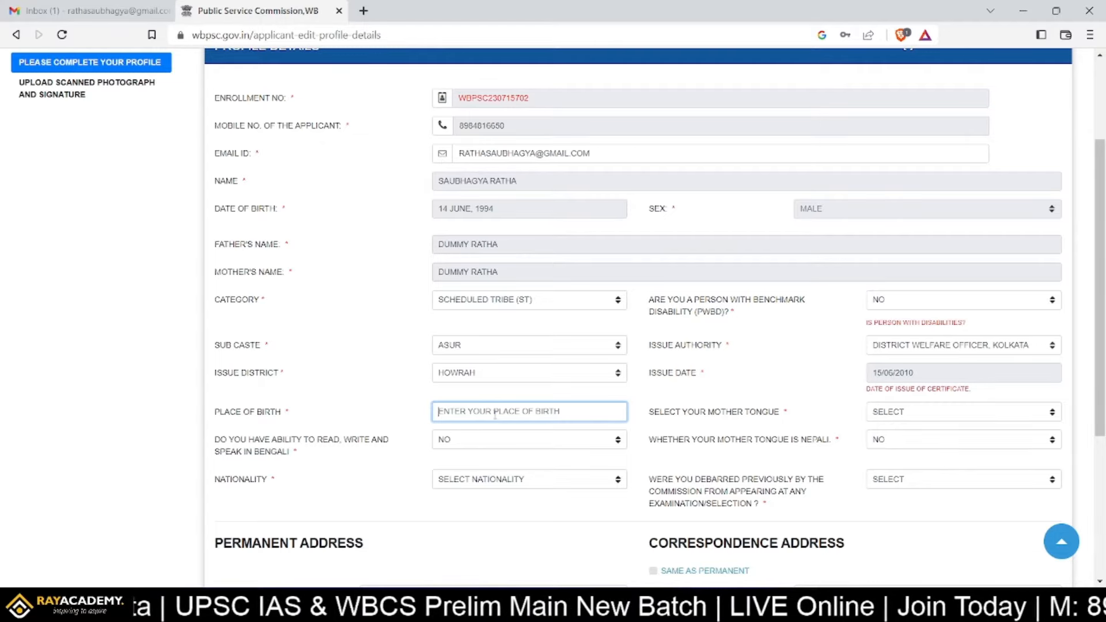
pyautogui.write('KOL')
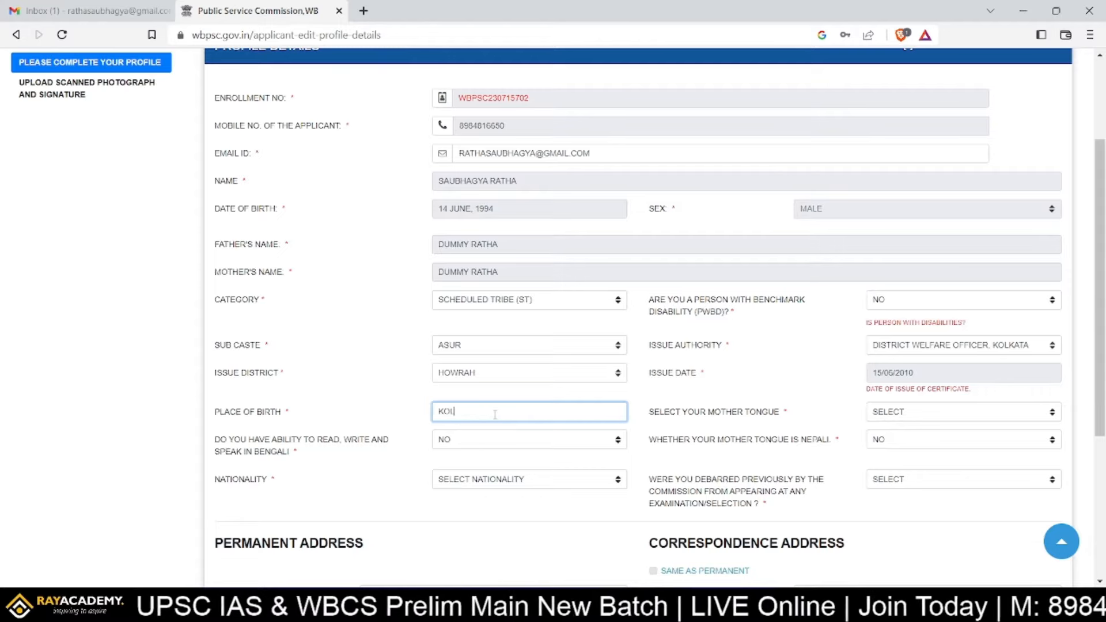
pyautogui.write('AKATA')
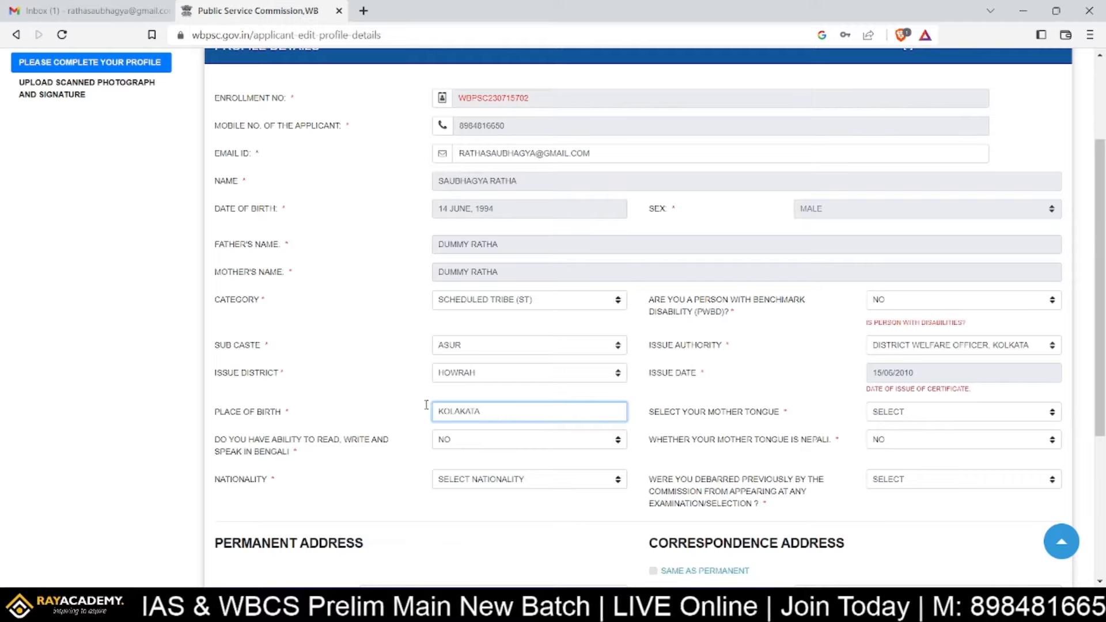
pyautogui.click(460, 409)
pyautogui.press('BackSpace')
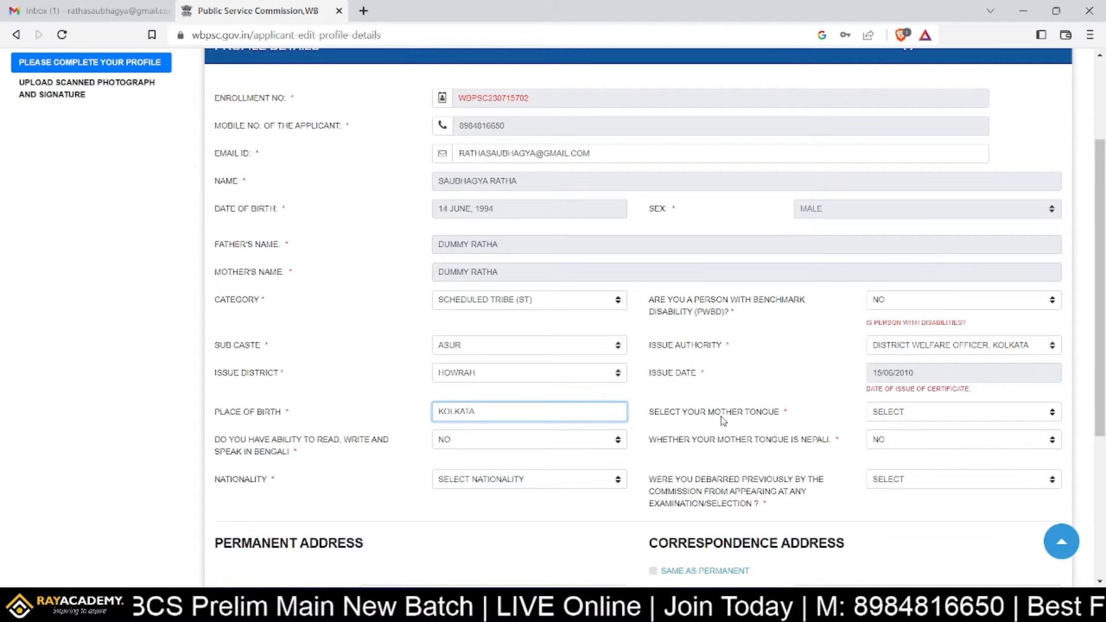
# - Set the mother tongue to BENGALI and answer YES to reading, writing and speaking Bengali
pyautogui.click(936, 418)
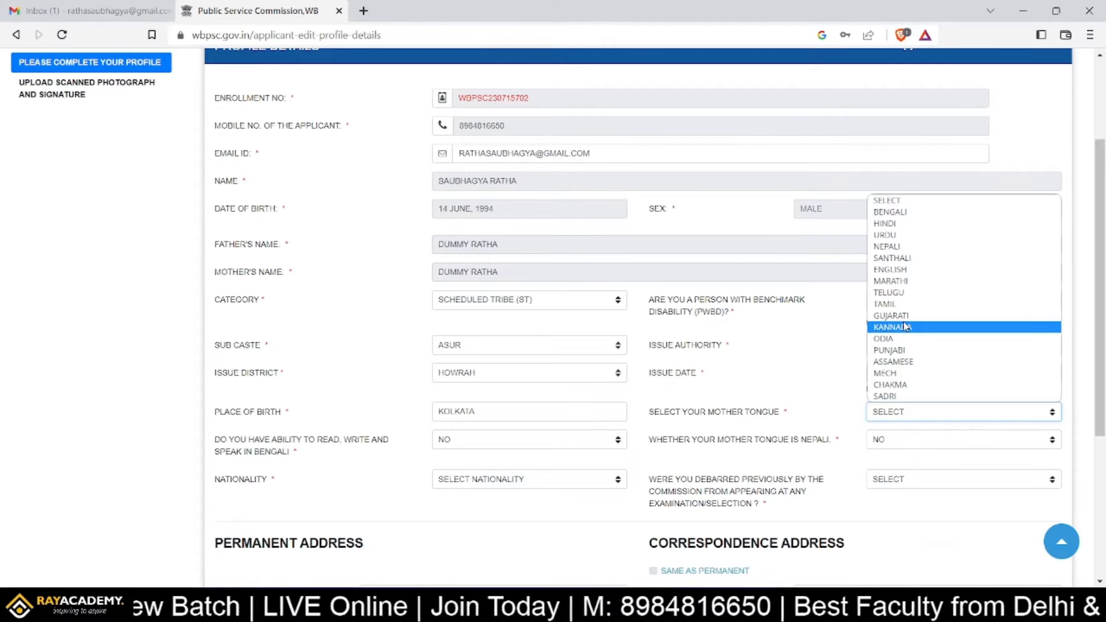
pyautogui.click(917, 211)
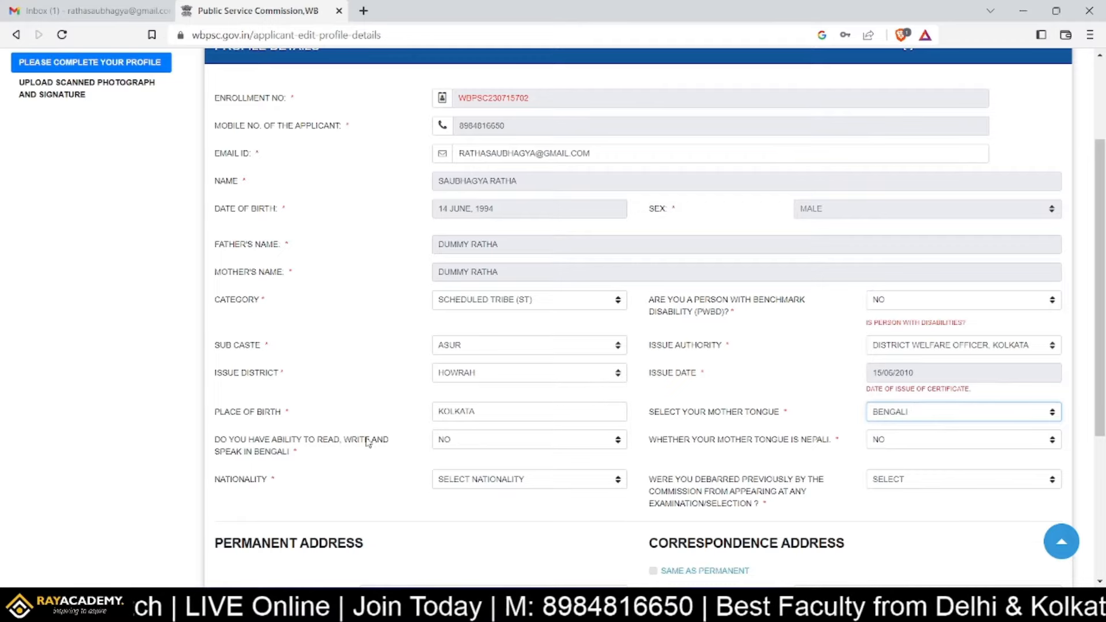
pyautogui.scroll(-1, 354, 454)
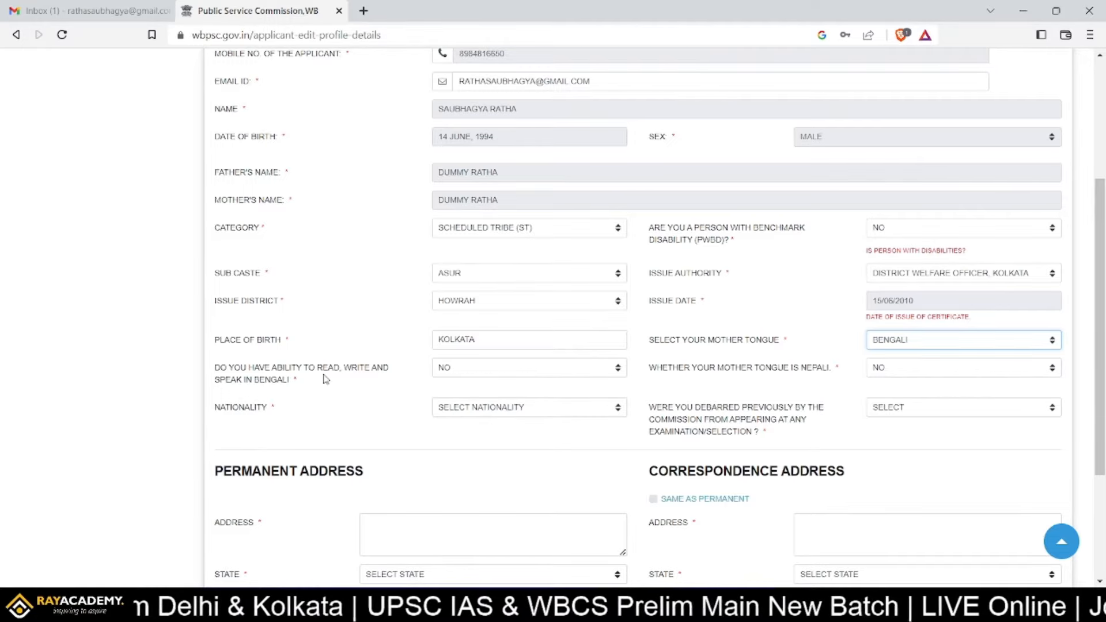
pyautogui.click(474, 375)
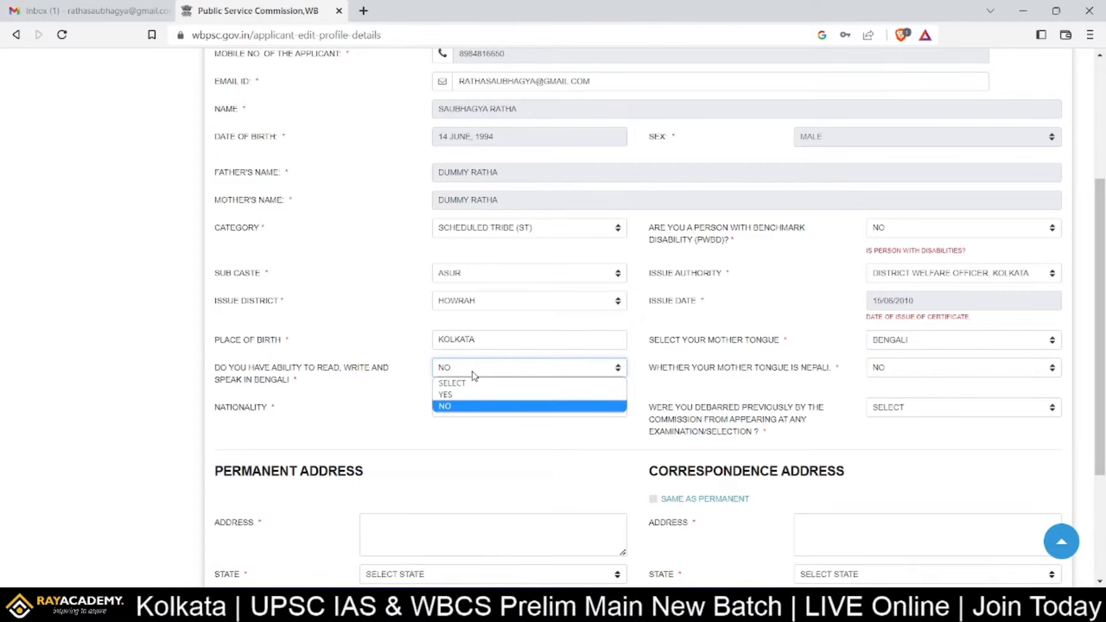
pyautogui.click(466, 394)
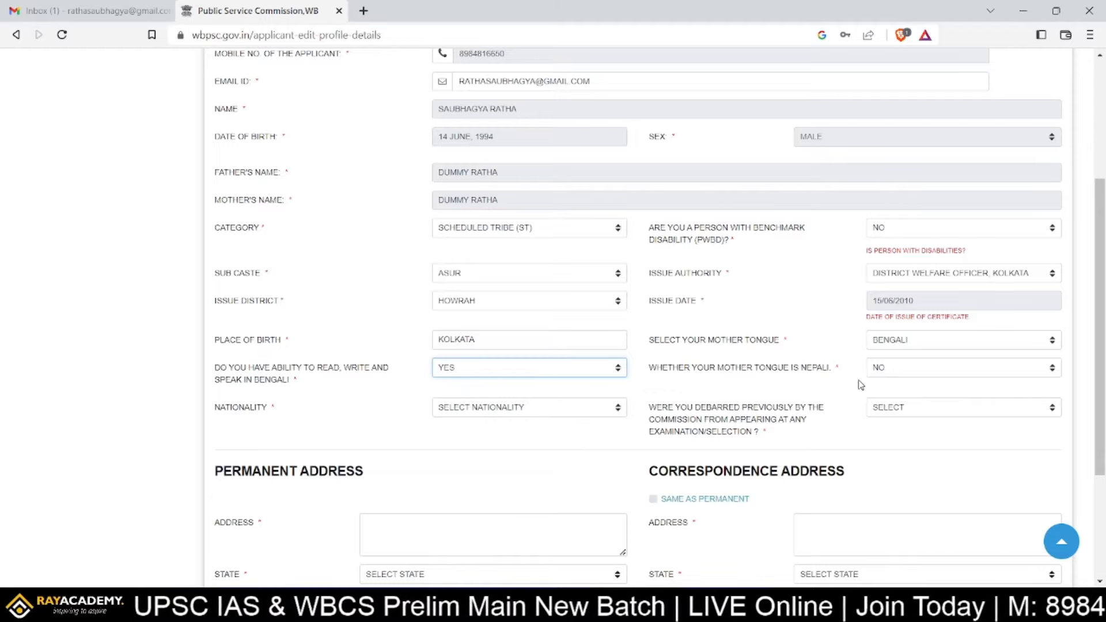
# - Answer NO to whether the mother tongue is Nepali, correcting an accidental YES
pyautogui.click(896, 376)
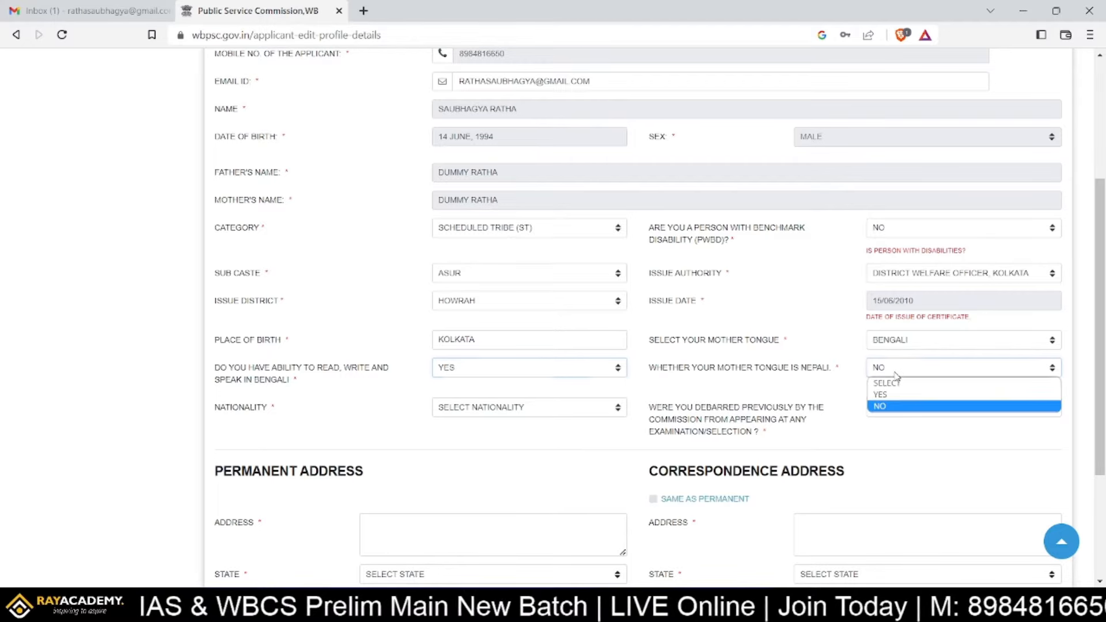
pyautogui.click(897, 341)
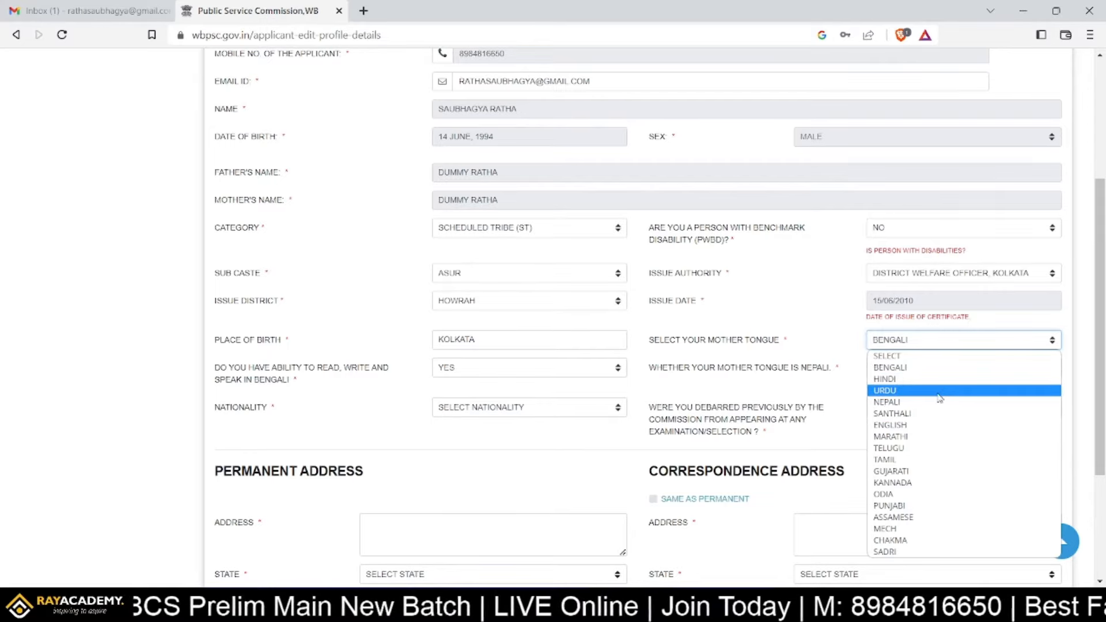
pyautogui.click(801, 390)
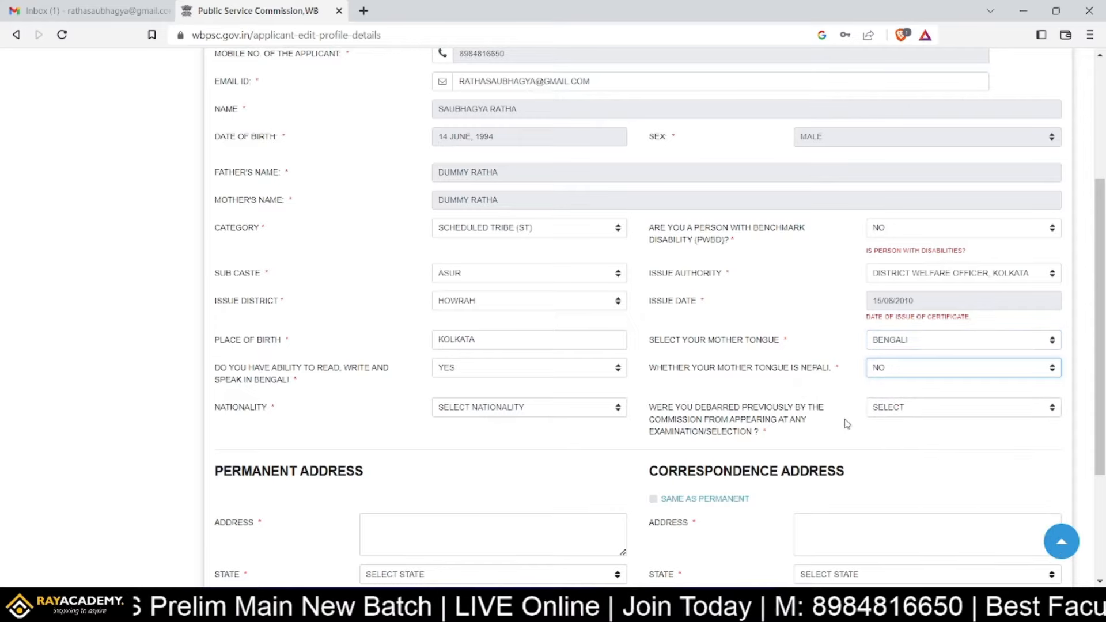
pyautogui.click(956, 371)
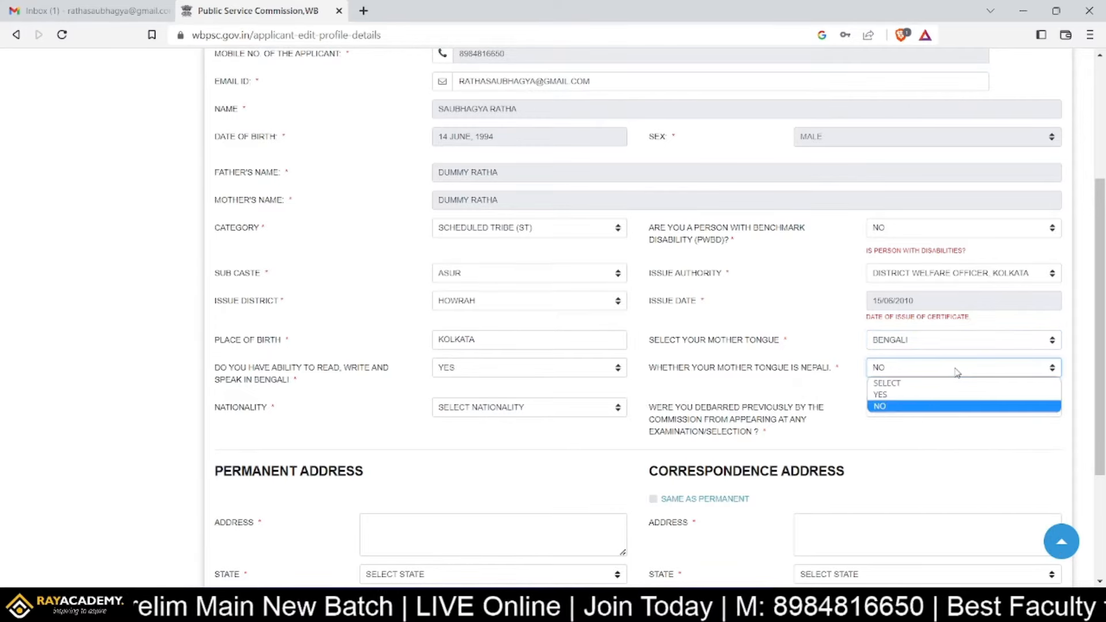
pyautogui.click(903, 395)
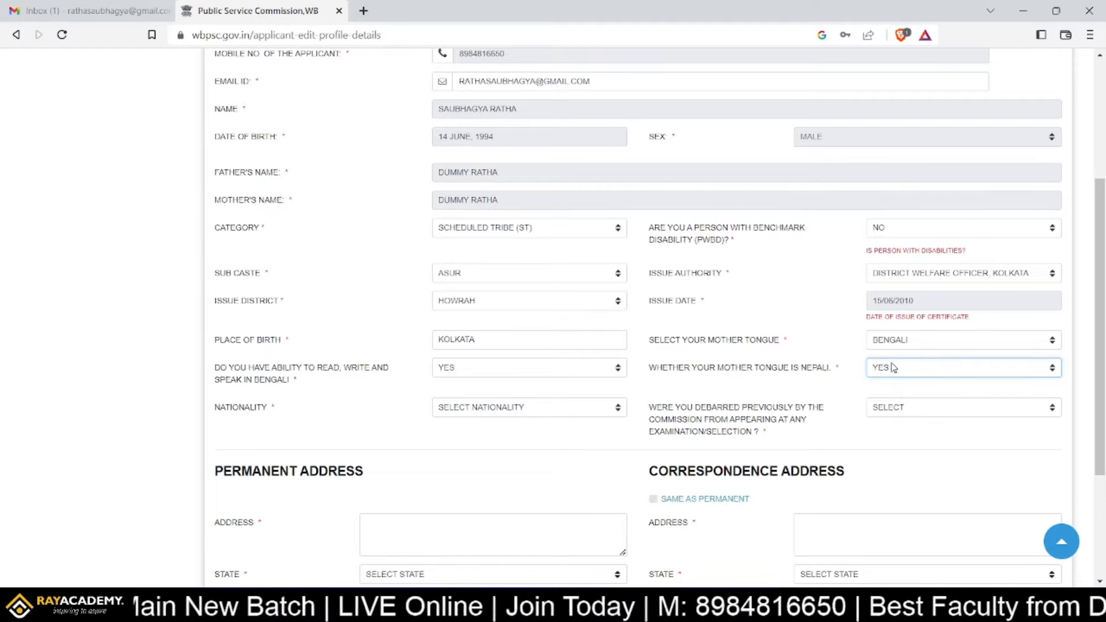
pyautogui.click(957, 373)
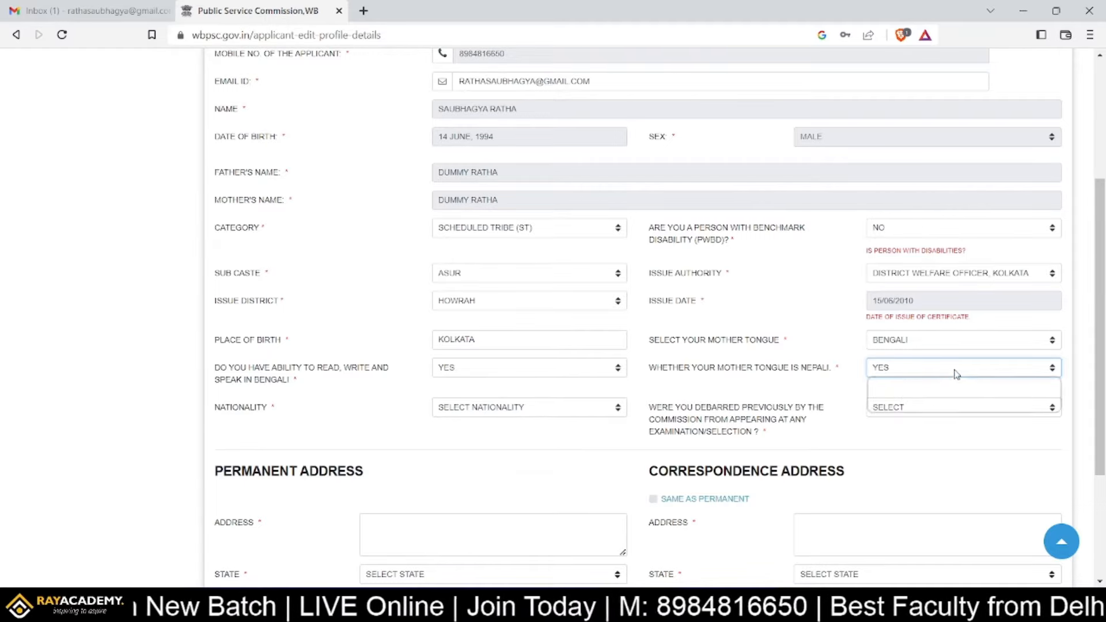
pyautogui.click(896, 406)
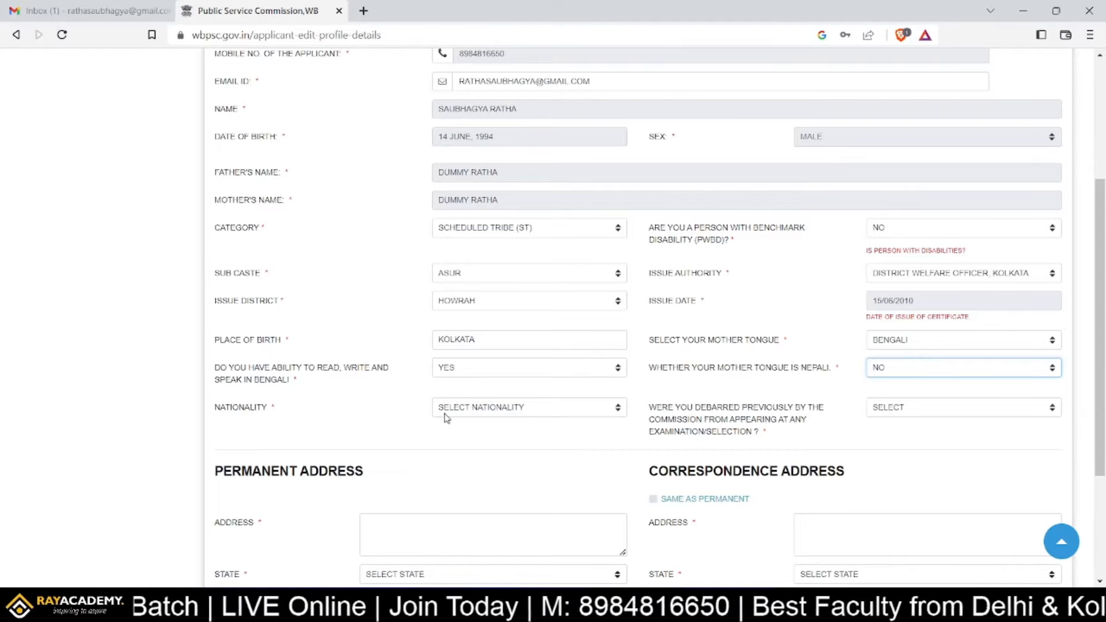
pyautogui.scroll(-2, 449, 409)
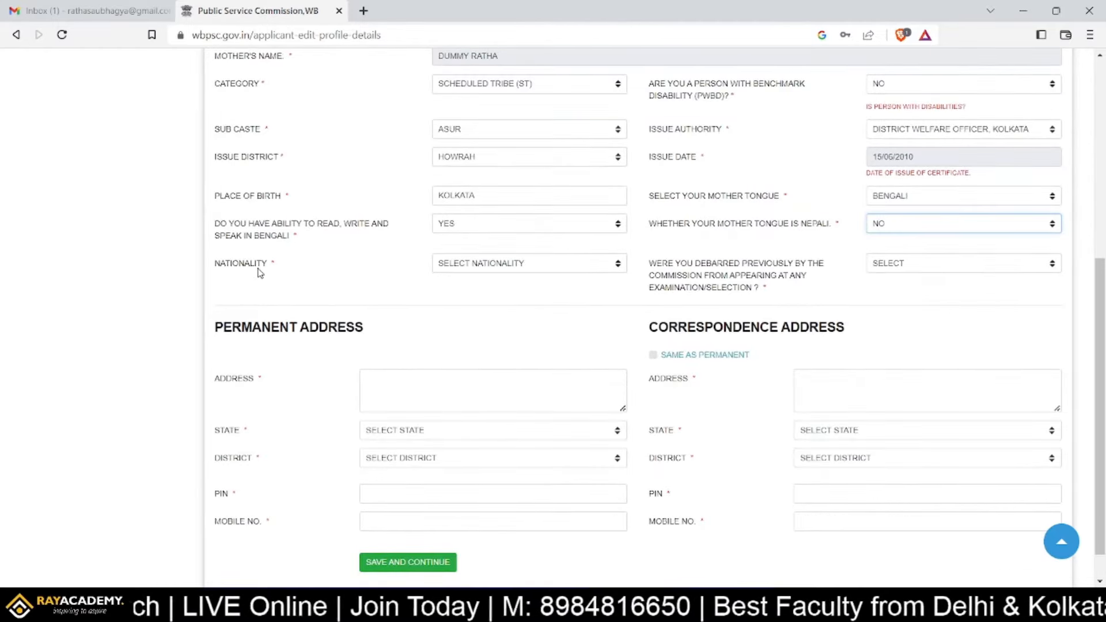
# - Choose INDIAN BY BIRTH as nationality and answer NO to previous debarment
pyautogui.click(517, 262)
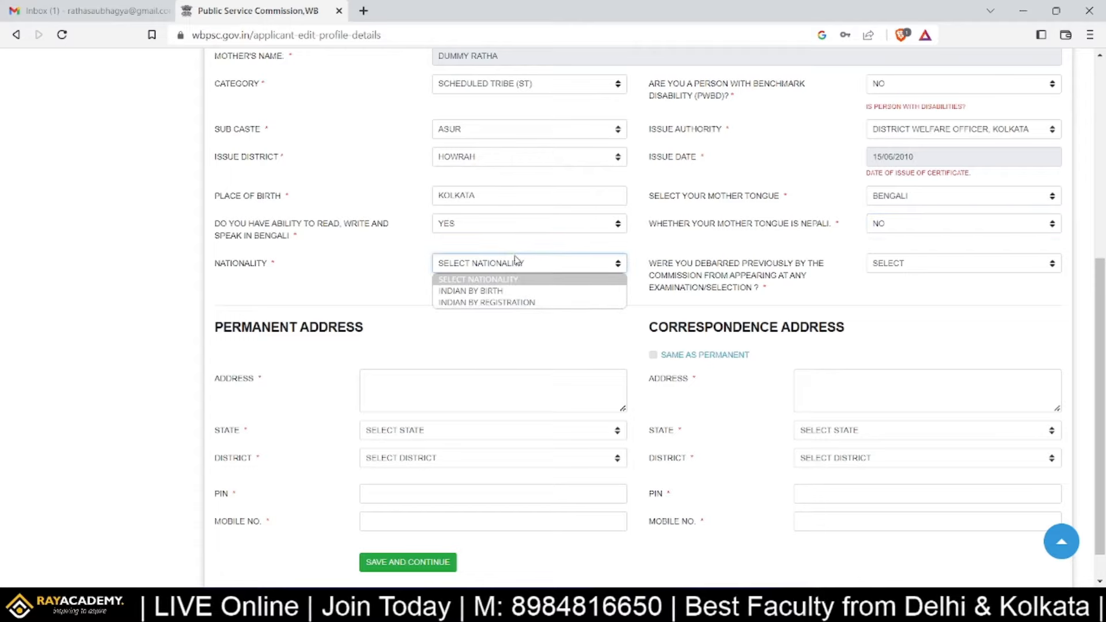
pyautogui.click(501, 292)
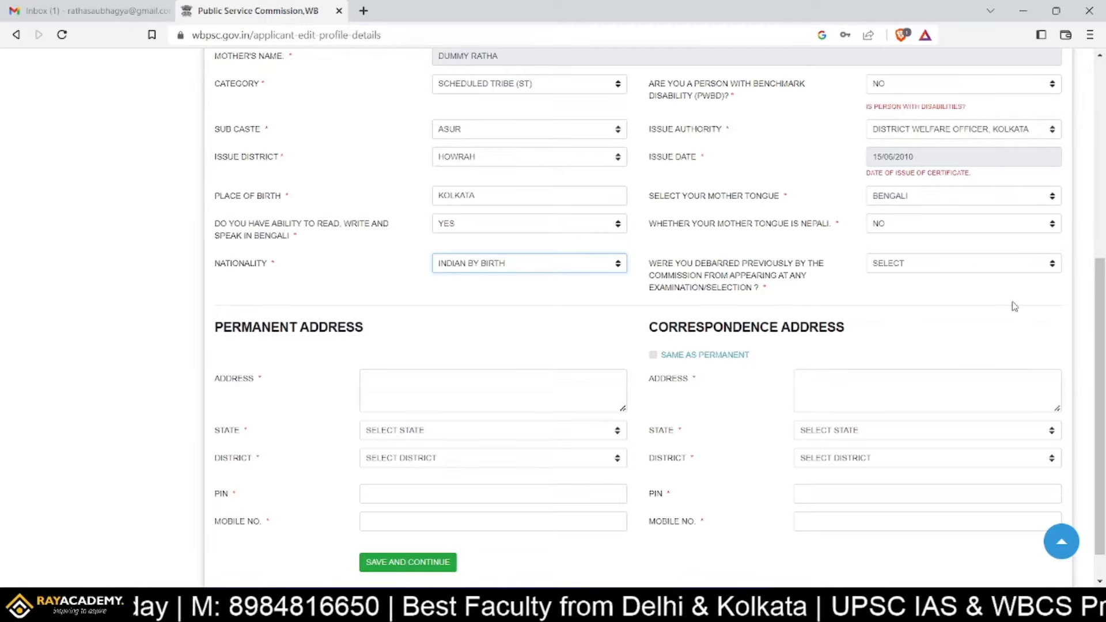
pyautogui.click(973, 264)
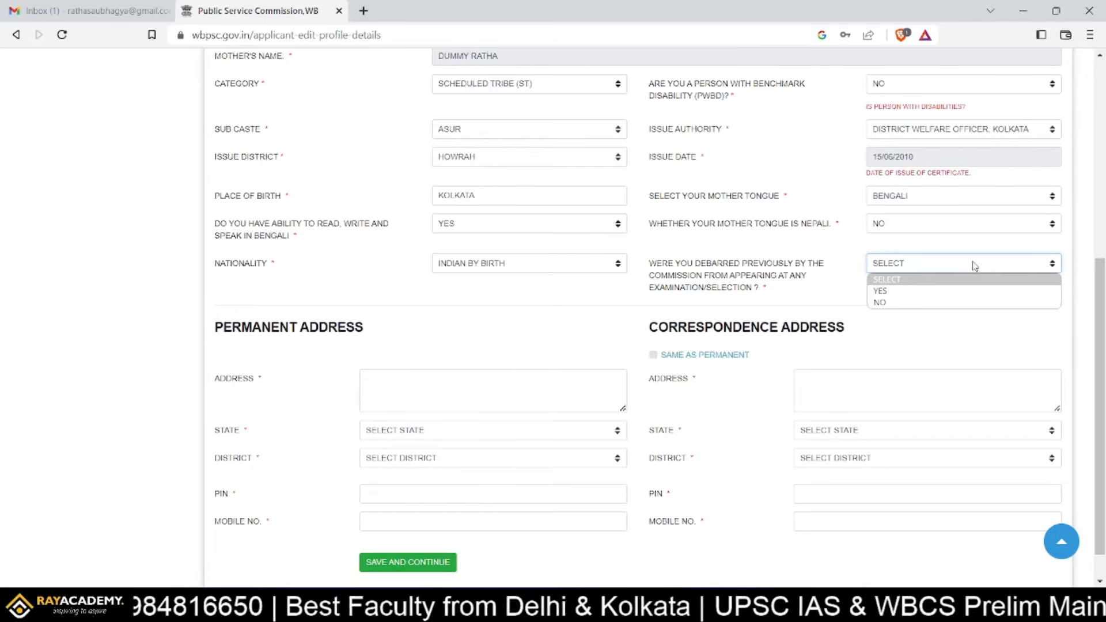
pyautogui.click(887, 303)
pyautogui.scroll(-1, 699, 302)
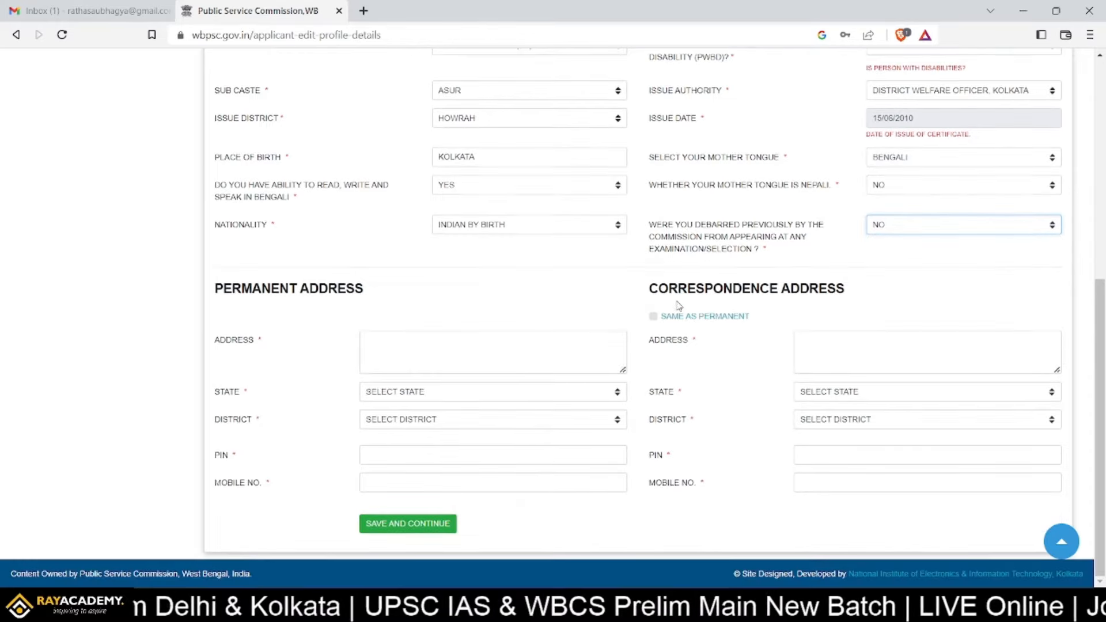
pyautogui.click(430, 348)
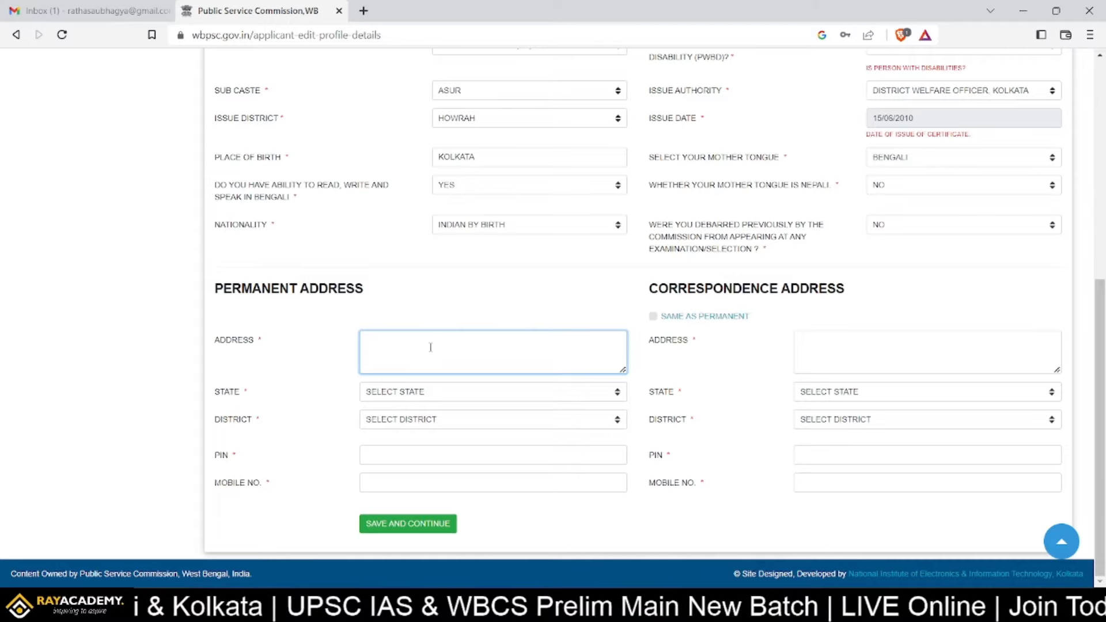
# - Type the permanent address, then set state WEST BENGAL and district HOWRAH
pyautogui.write('KOLKATA')
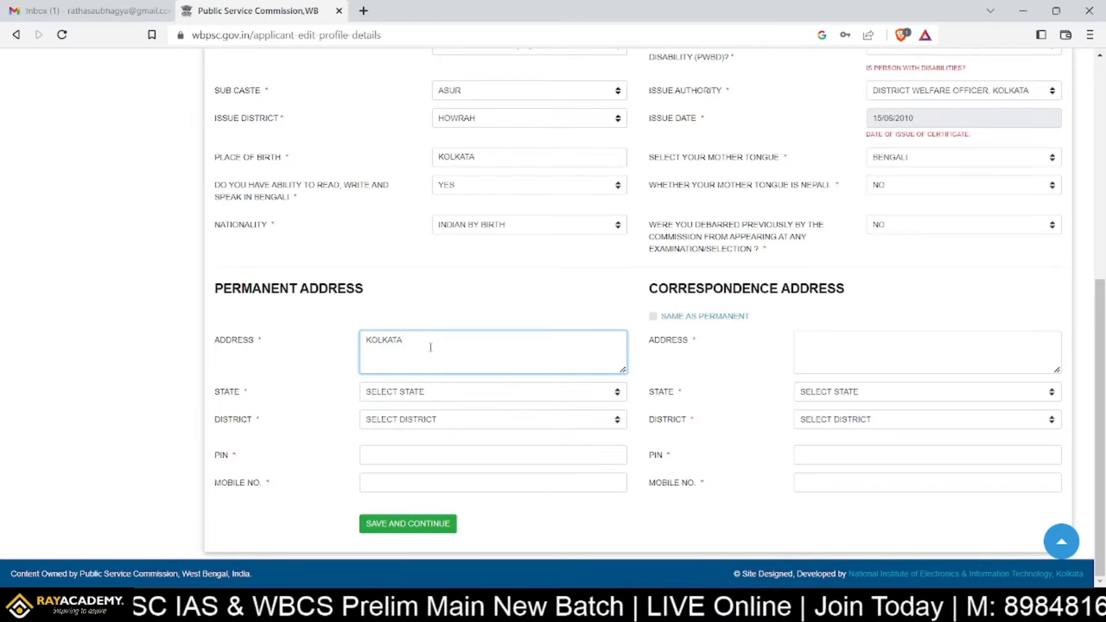
pyautogui.write('WES')
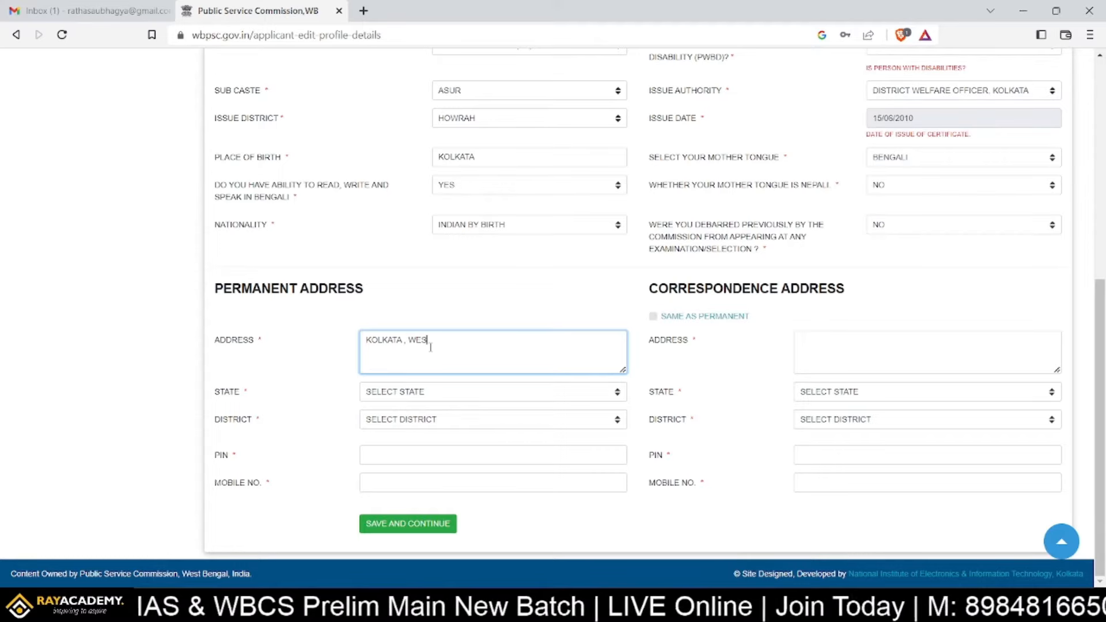
pyautogui.write('T BANGAL')
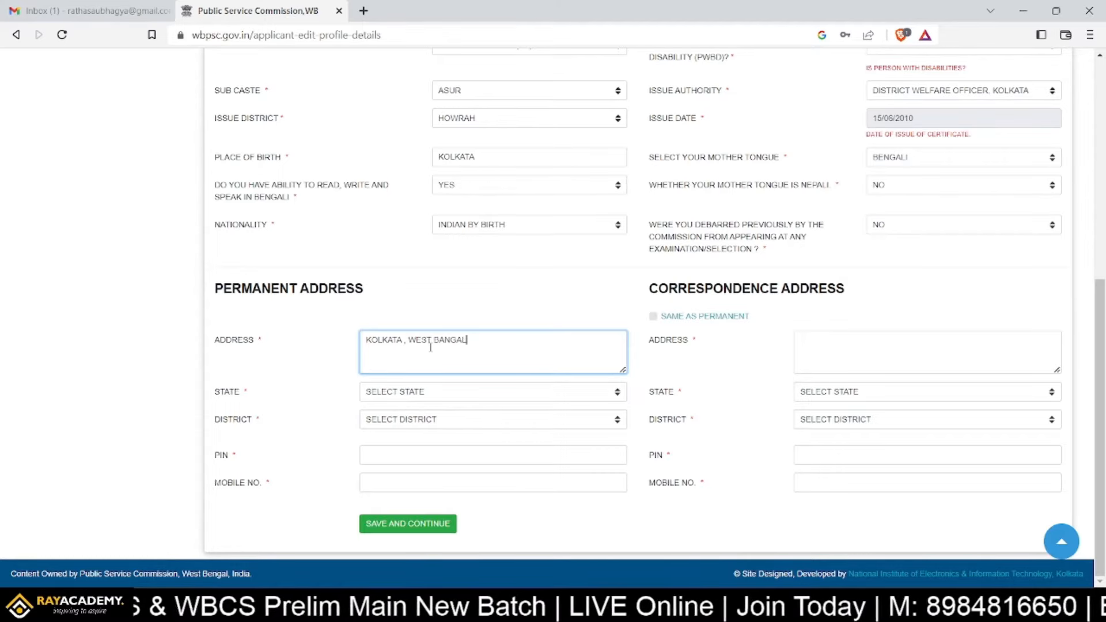
pyautogui.click(427, 391)
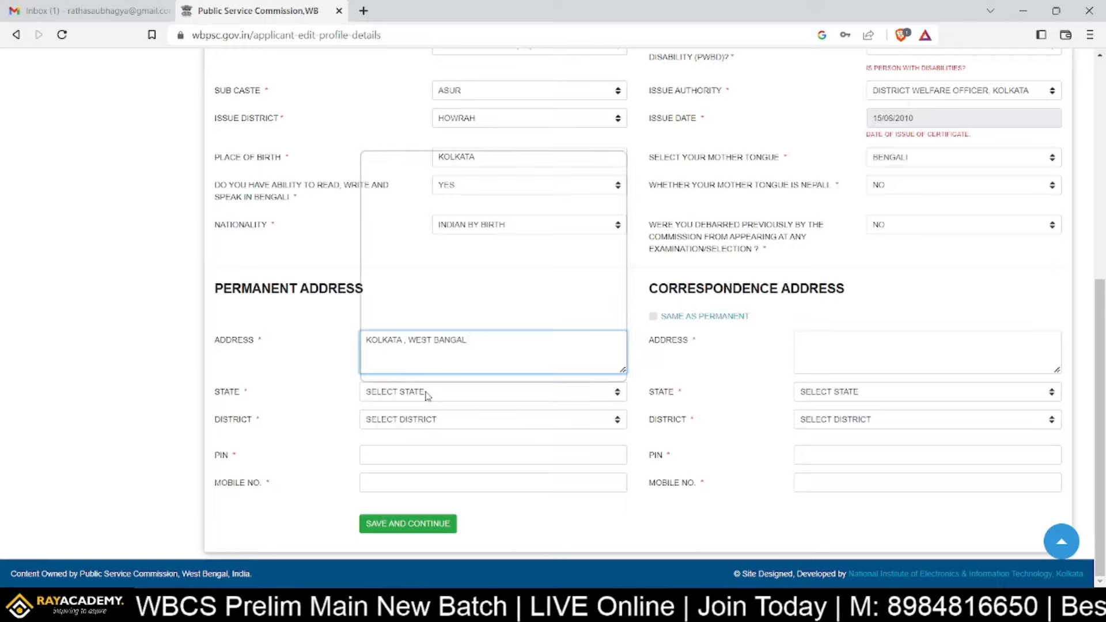
pyautogui.scroll(-5, 490, 372)
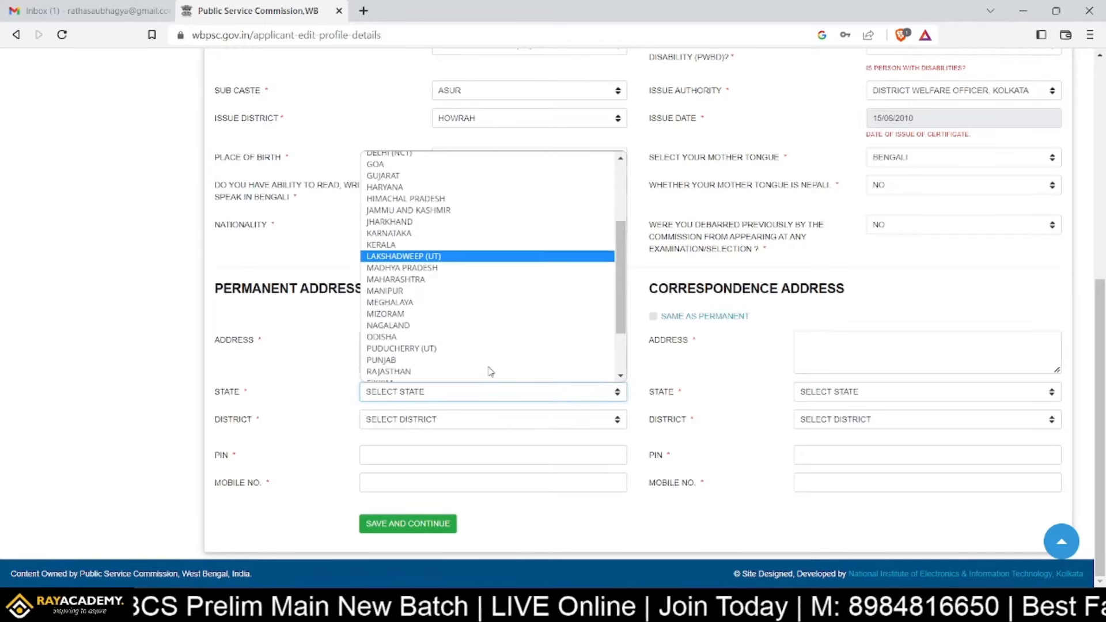
pyautogui.click(487, 377)
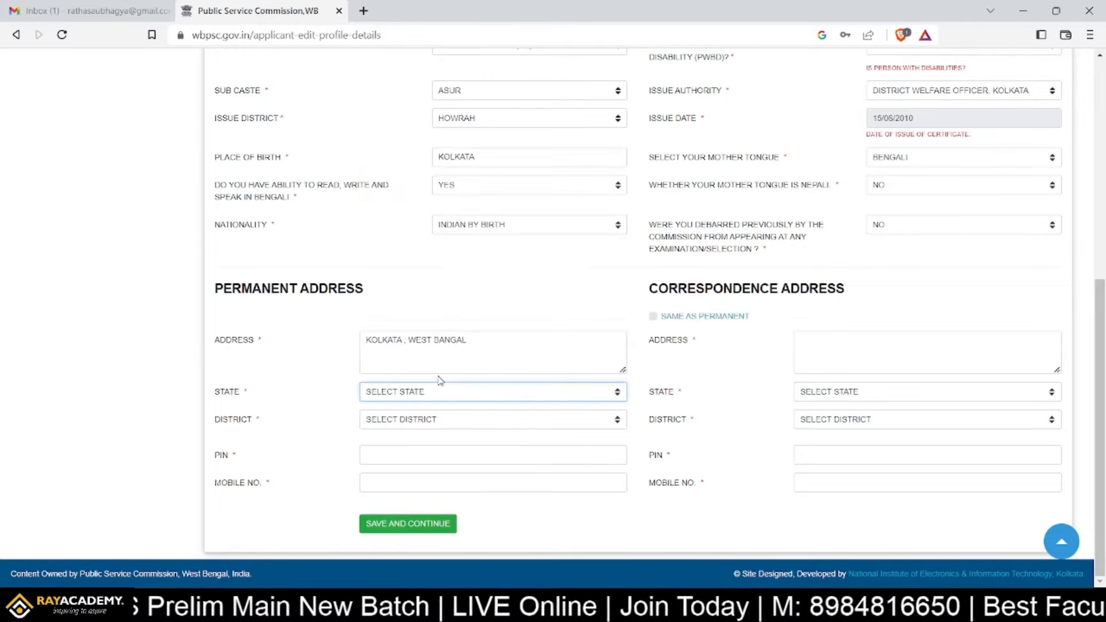
pyautogui.click(422, 426)
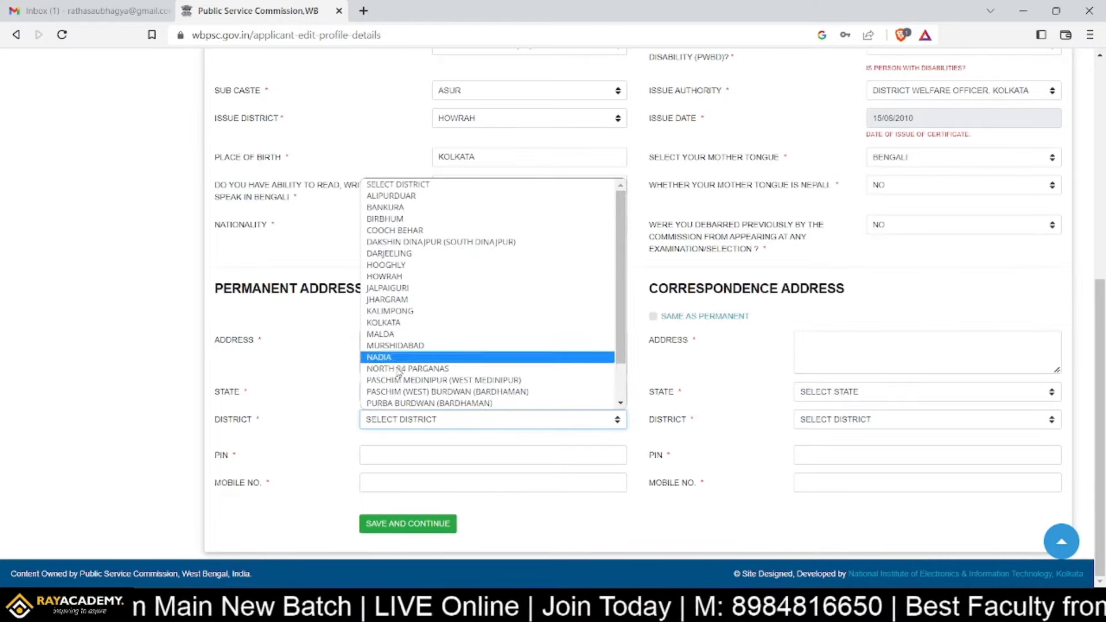
pyautogui.click(404, 276)
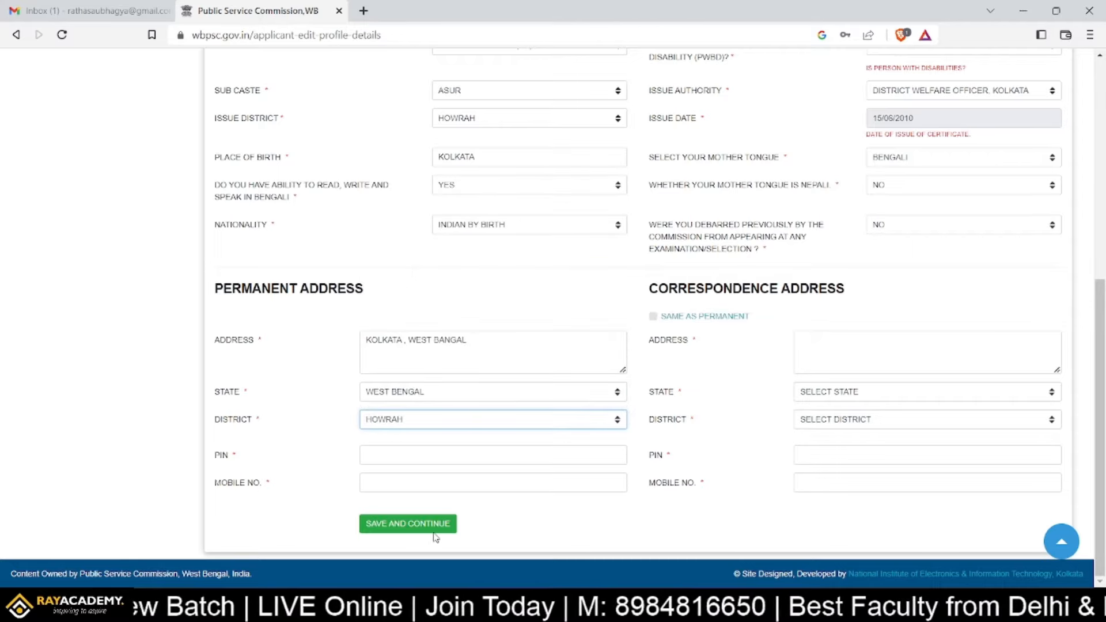
# - Enter the PIN code and mobile number for the permanent address
pyautogui.click(390, 447)
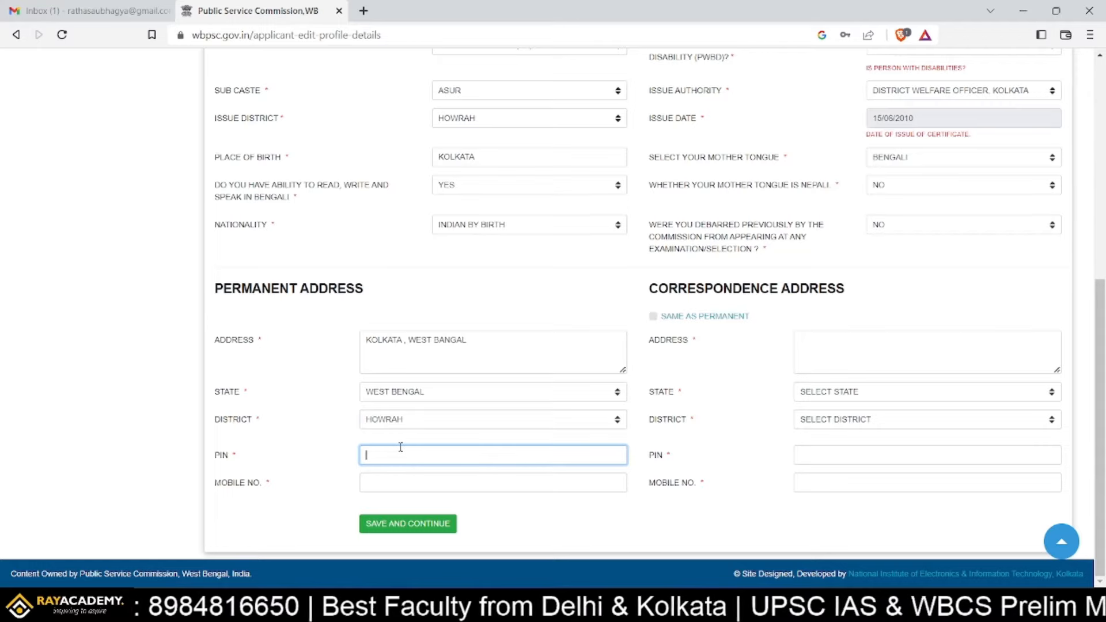
pyautogui.write('7')
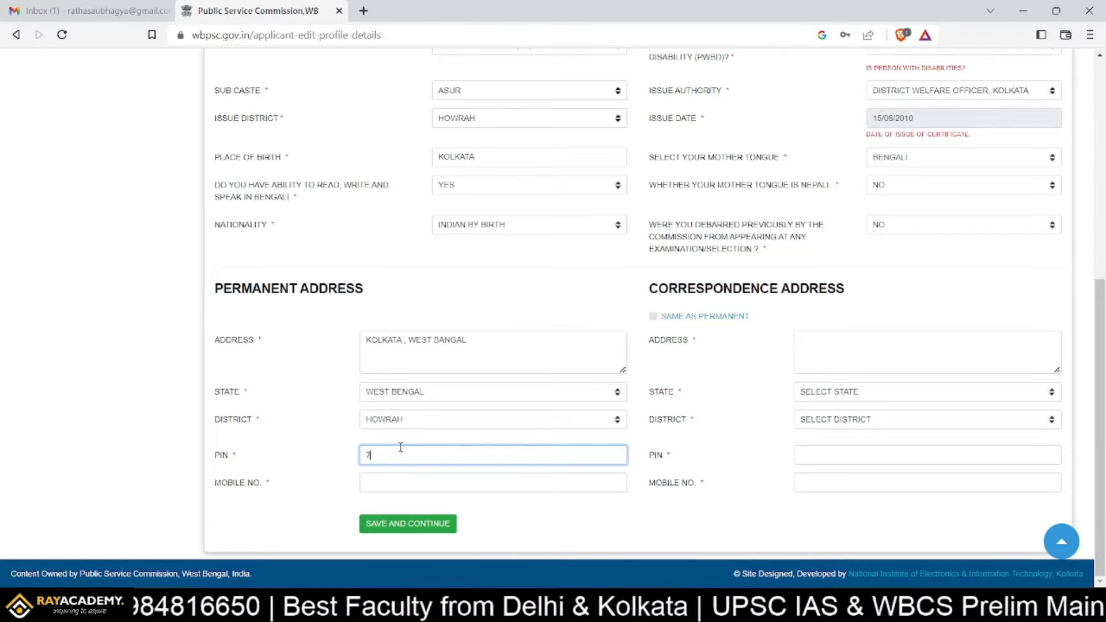
pyautogui.write('000')
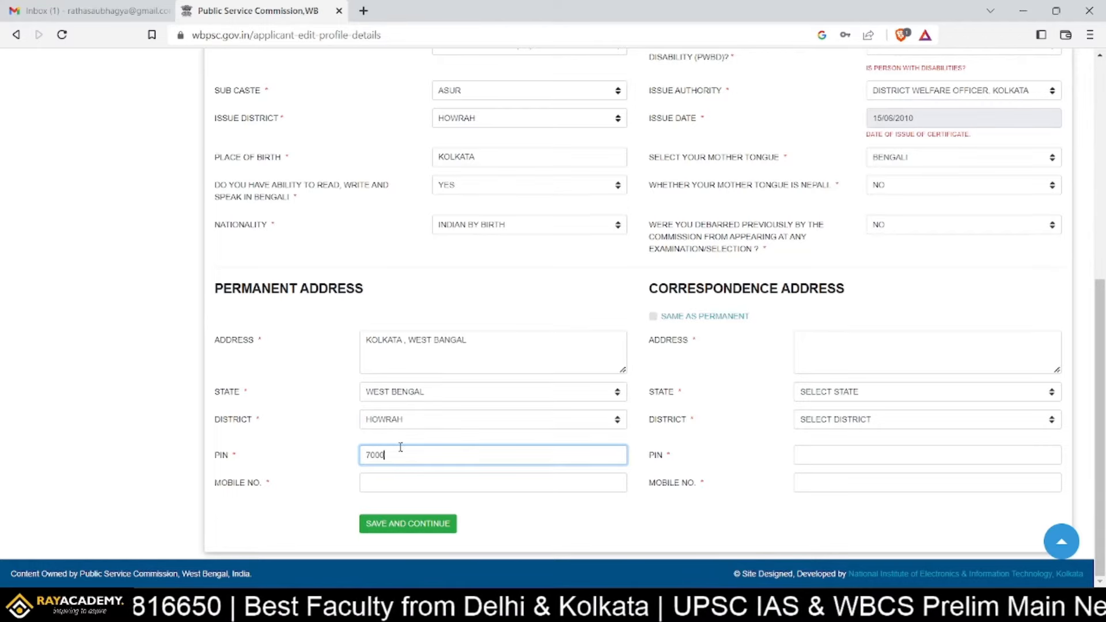
pyautogui.write('01')
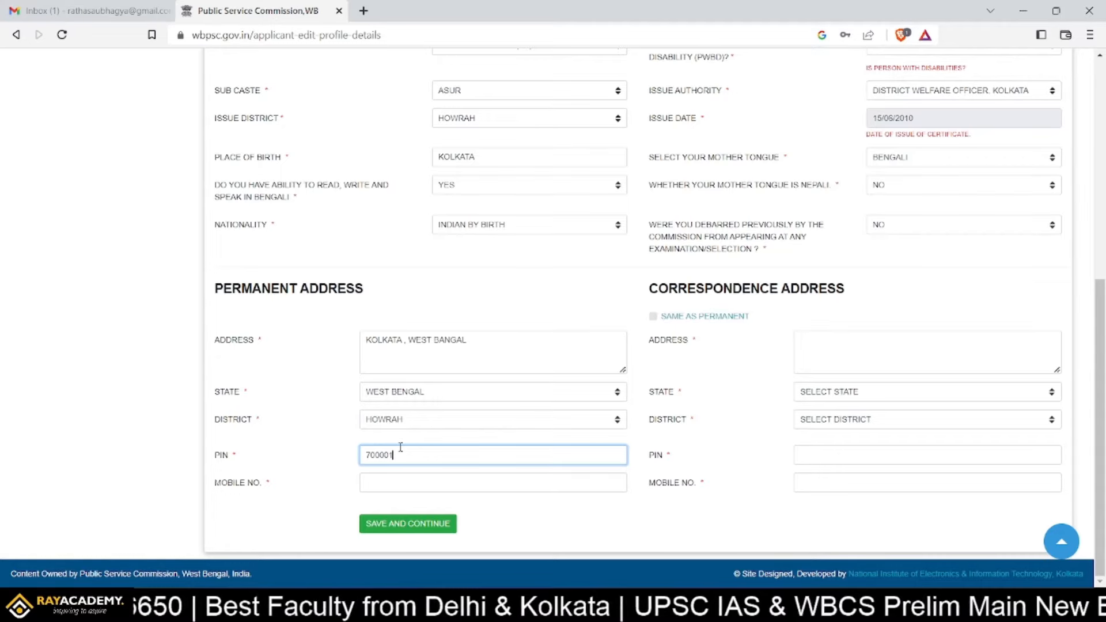
pyautogui.click(384, 489)
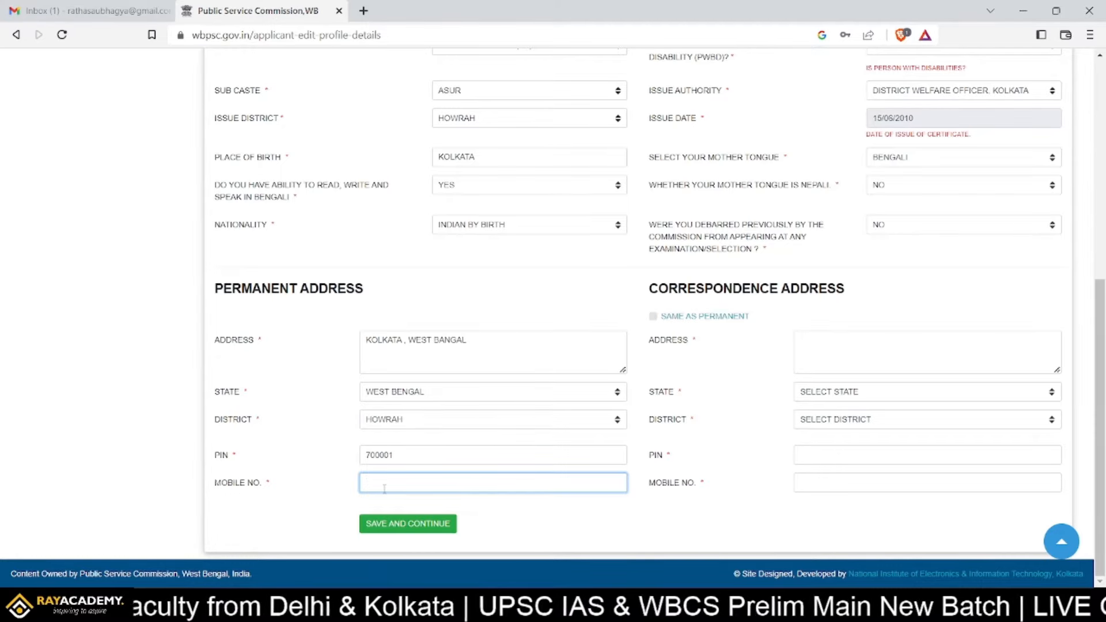
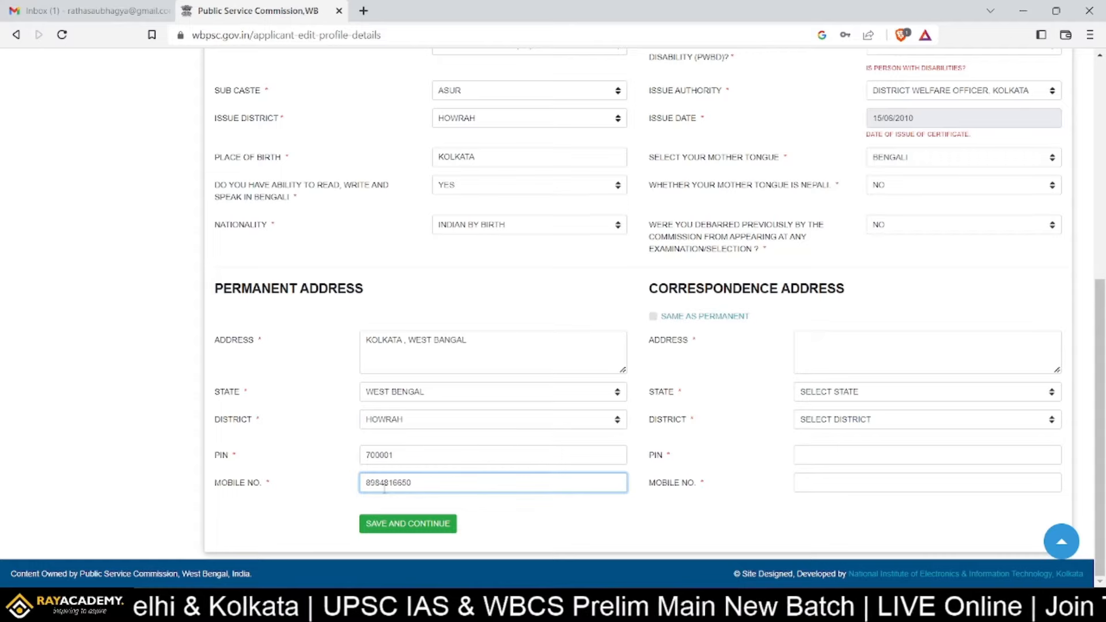
# - Tick 'Same as Permanent' to copy the permanent address into the correspondence address, then review the form
pyautogui.click(868, 358)
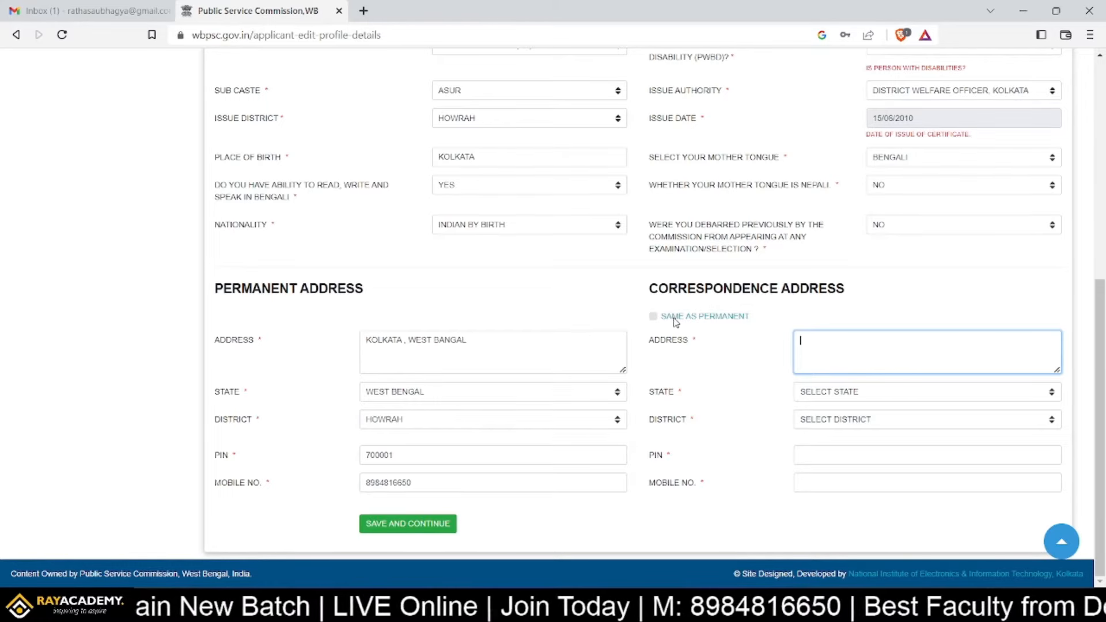
pyautogui.click(653, 317)
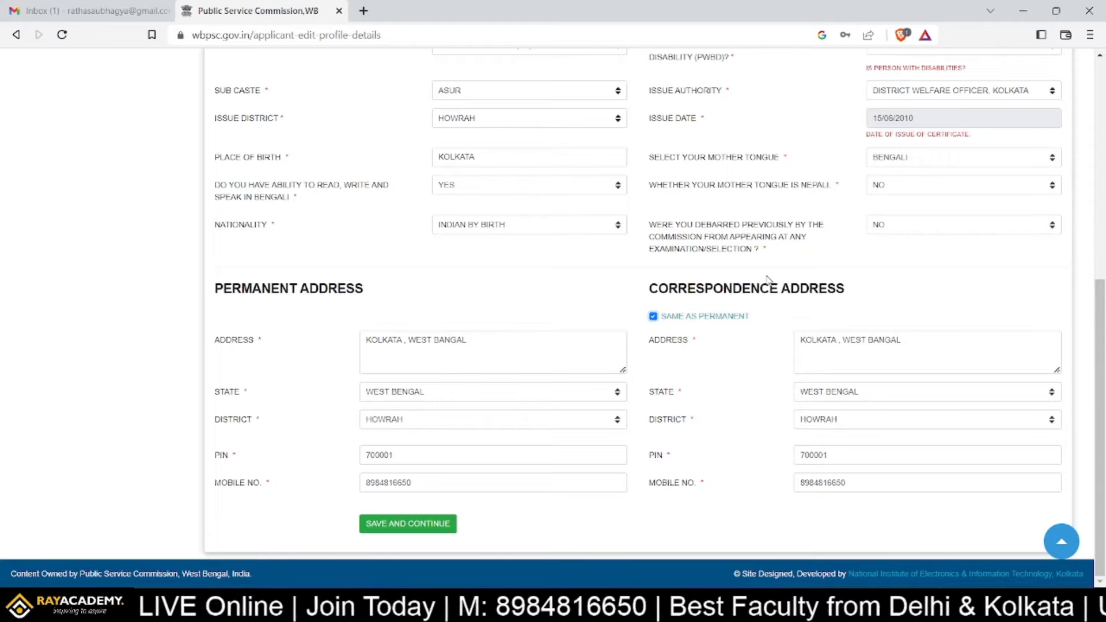
pyautogui.scroll(7, 769, 280)
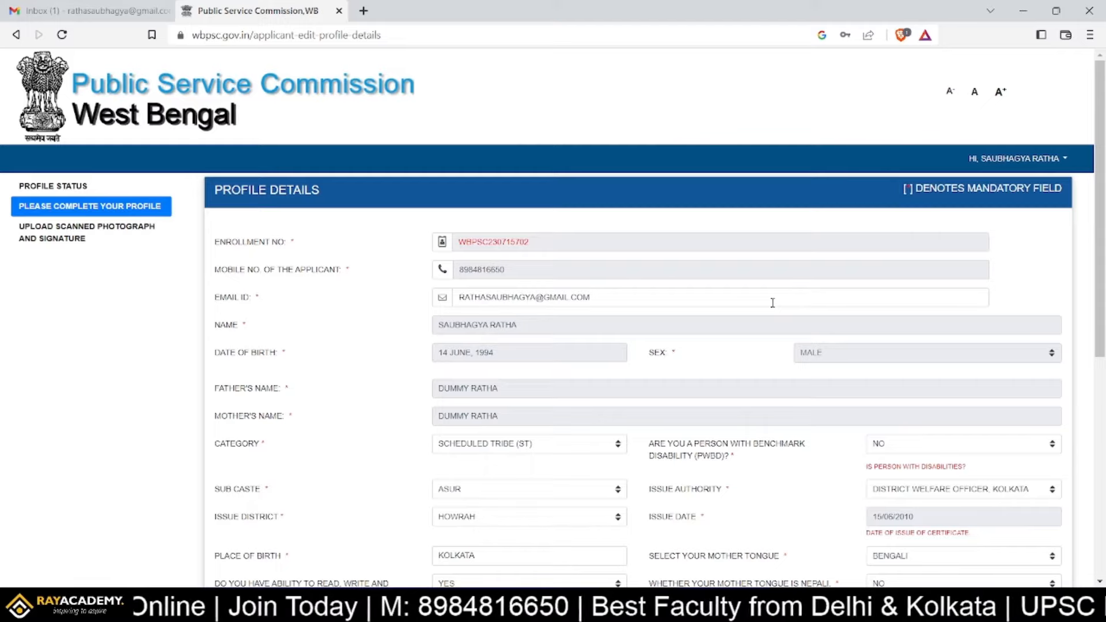
pyautogui.scroll(-7, 772, 302)
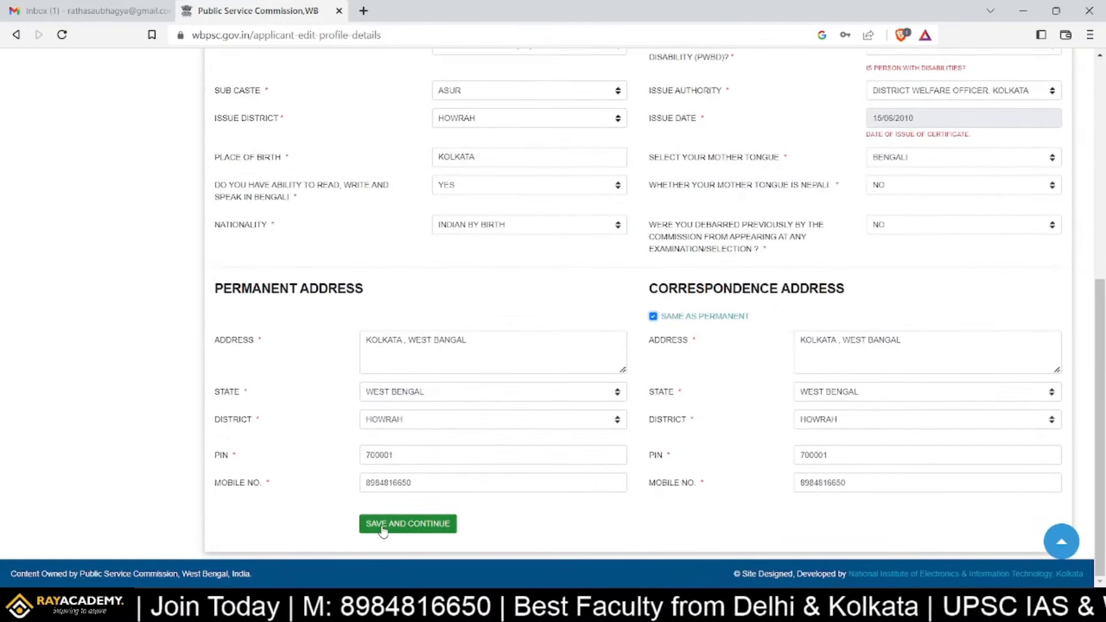
pyautogui.scroll(3, 686, 506)
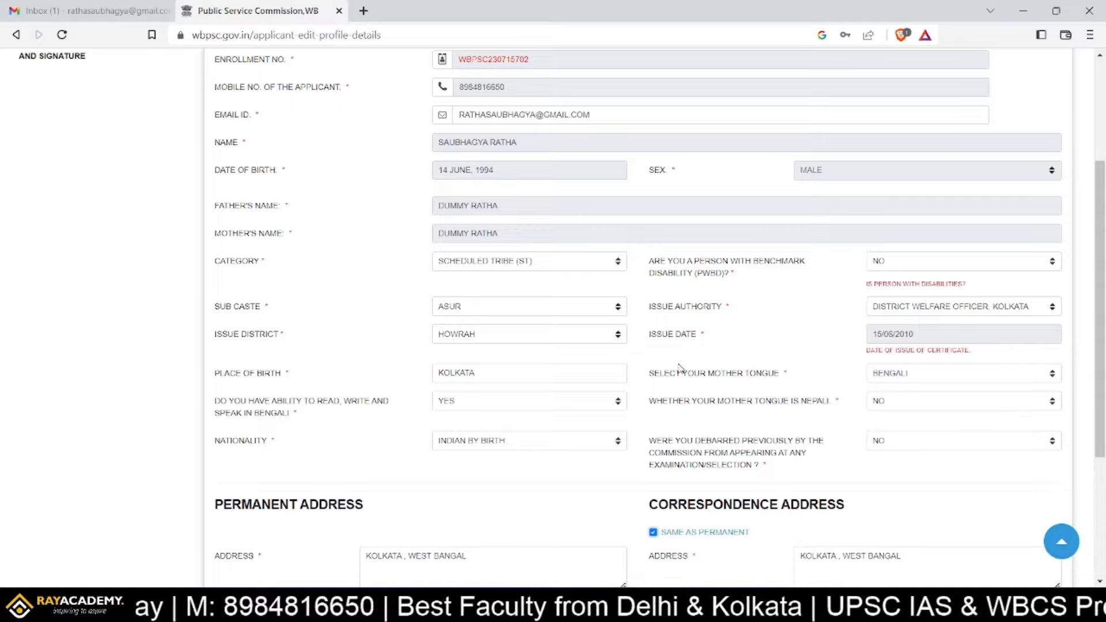
pyautogui.scroll(-4, 590, 361)
pyautogui.scroll(1, 345, 502)
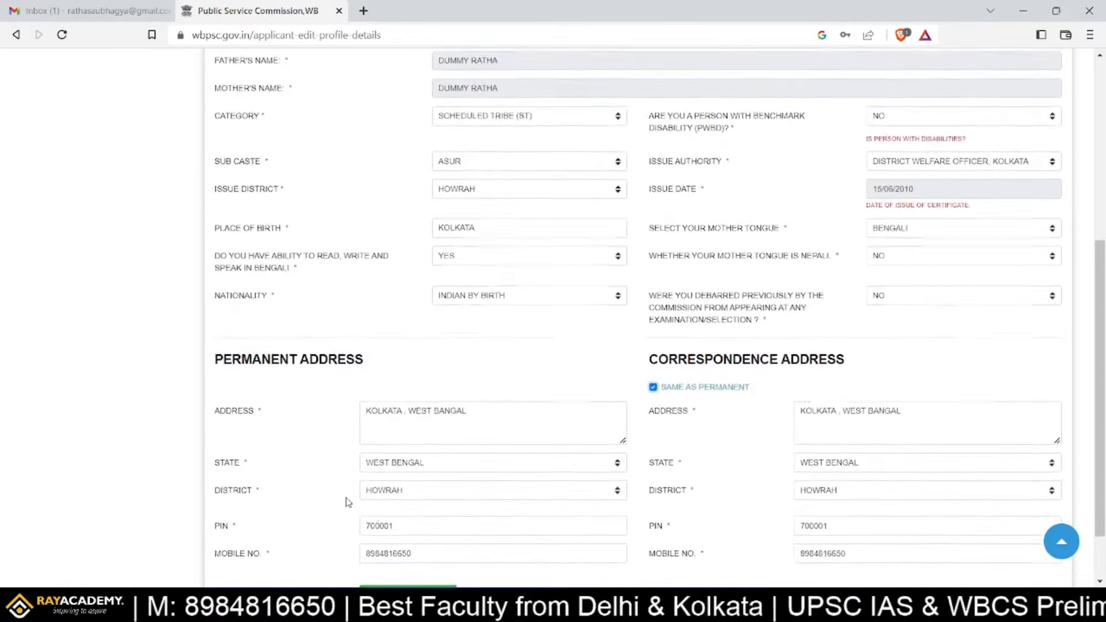
pyautogui.scroll(5, 667, 482)
pyautogui.scroll(-6, 666, 481)
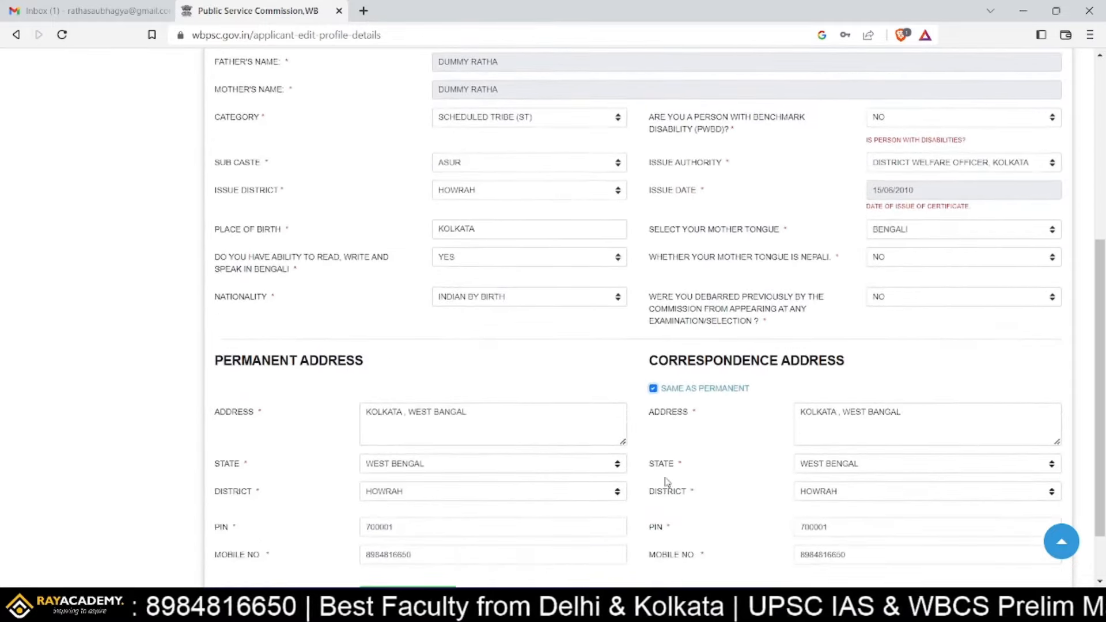
pyautogui.scroll(-1, 666, 482)
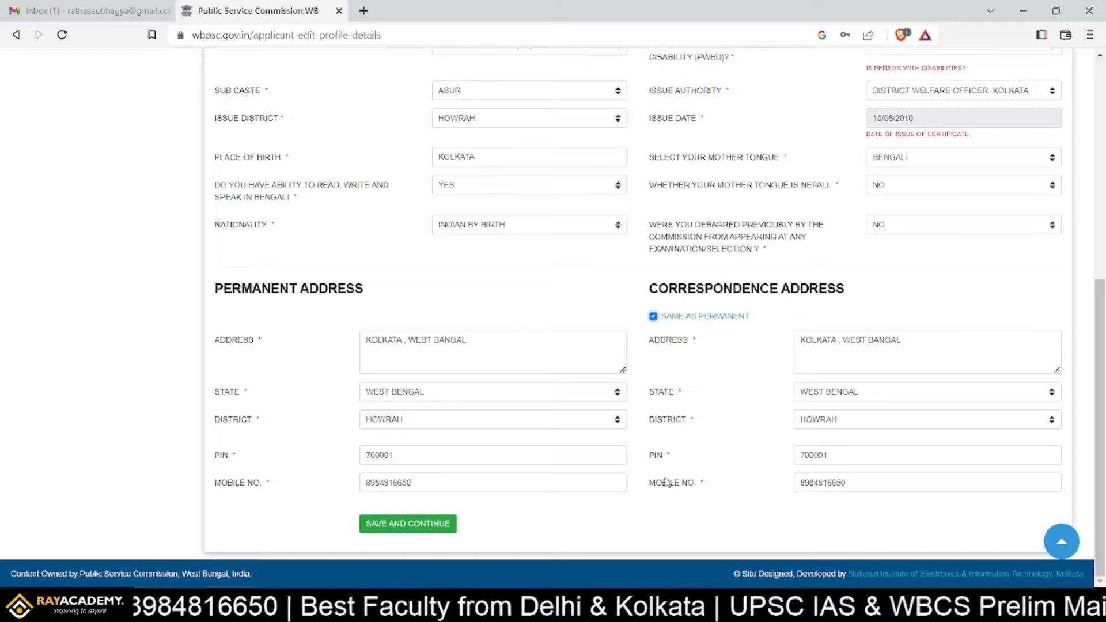
# - Save the profile with SAVE AND CONTINUE and confirm OK in the 'Are you sure you want to Save?' prompt
pyautogui.click(404, 533)
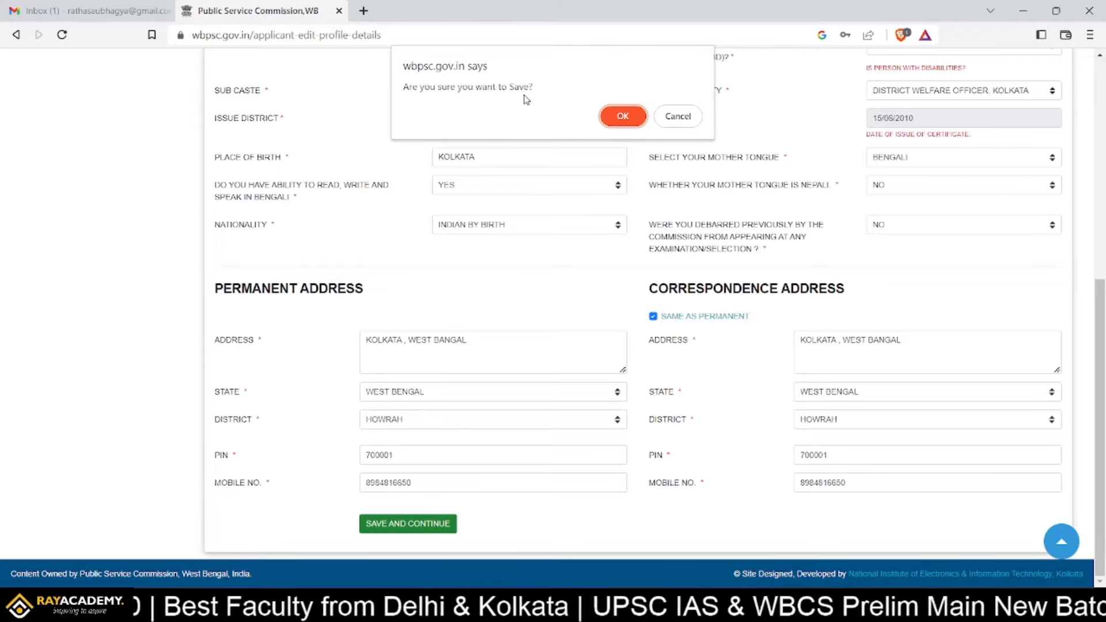
pyautogui.click(640, 120)
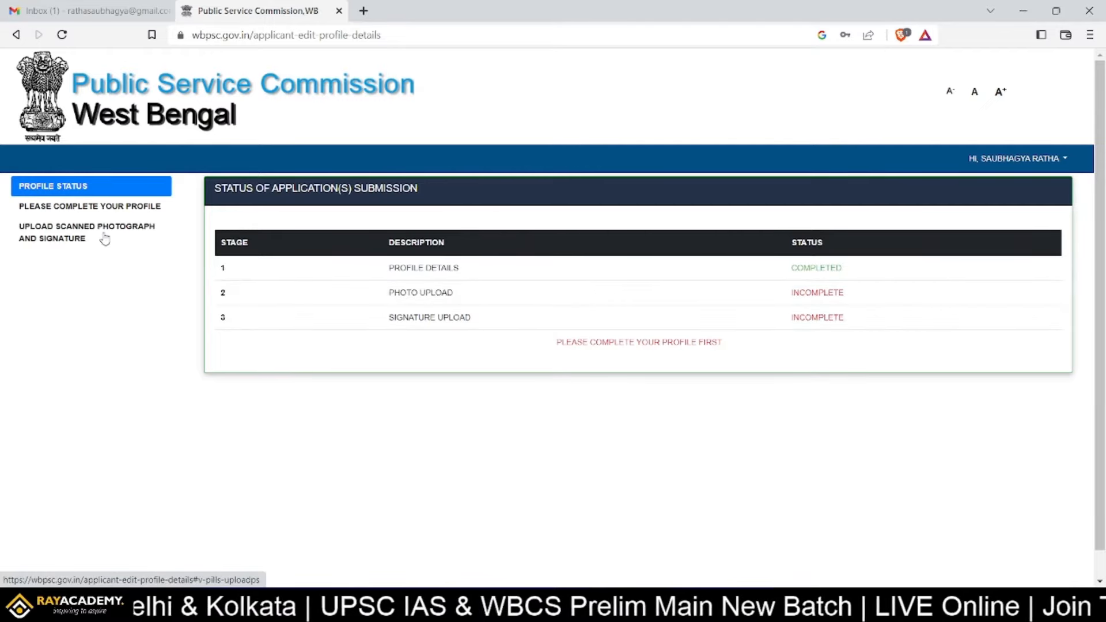
# - In the photo and signature upload section, choose the istockphoto image from Downloads as the photograph
pyautogui.click(80, 238)
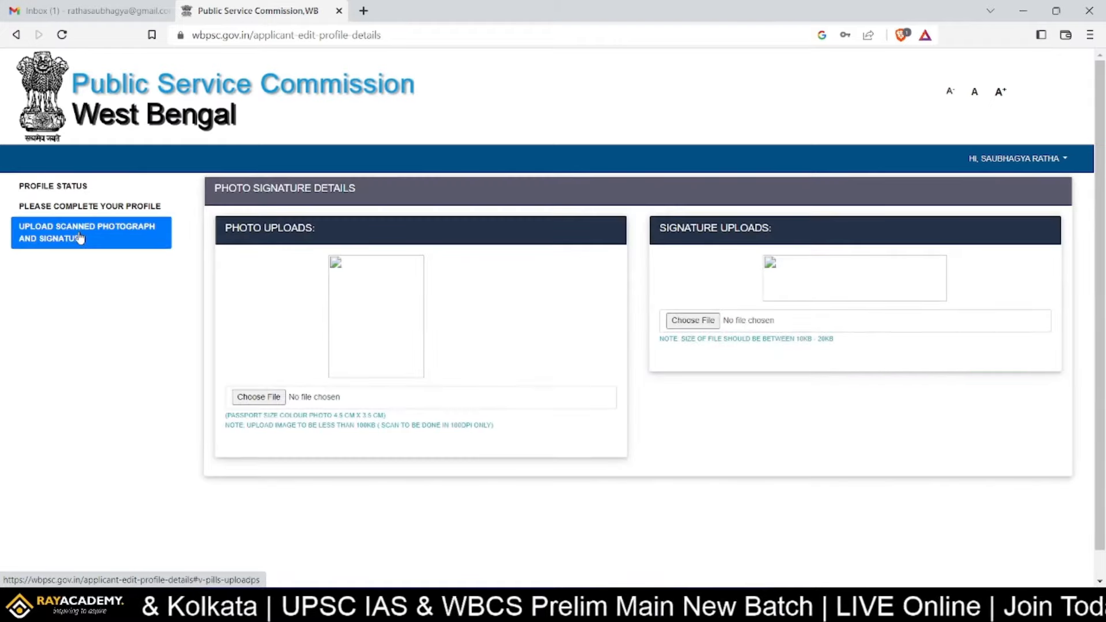
pyautogui.click(253, 399)
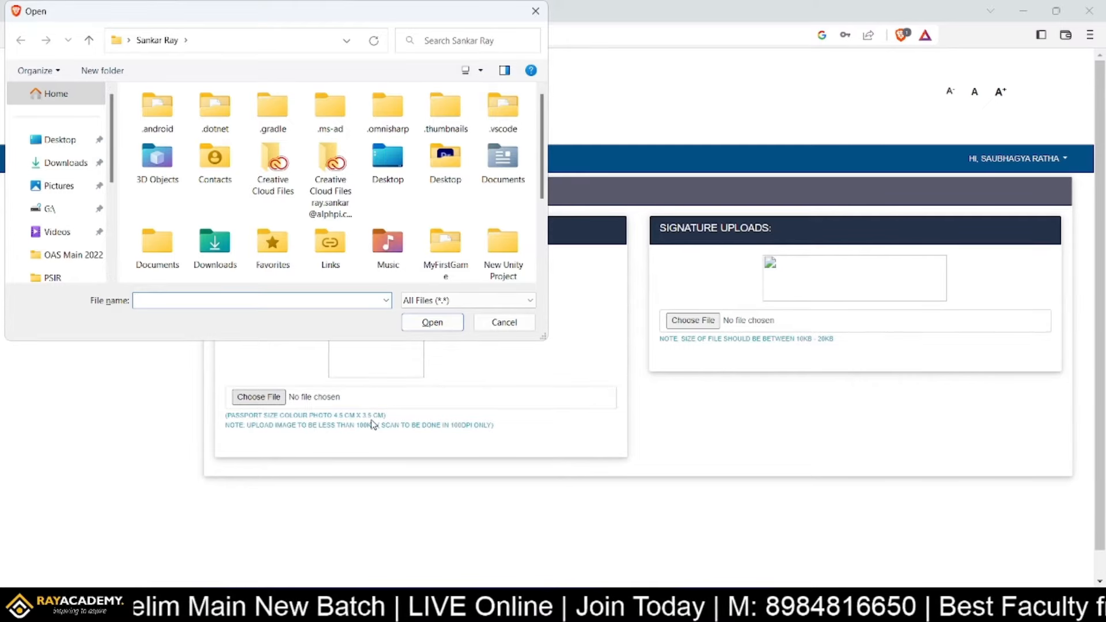
pyautogui.click(65, 165)
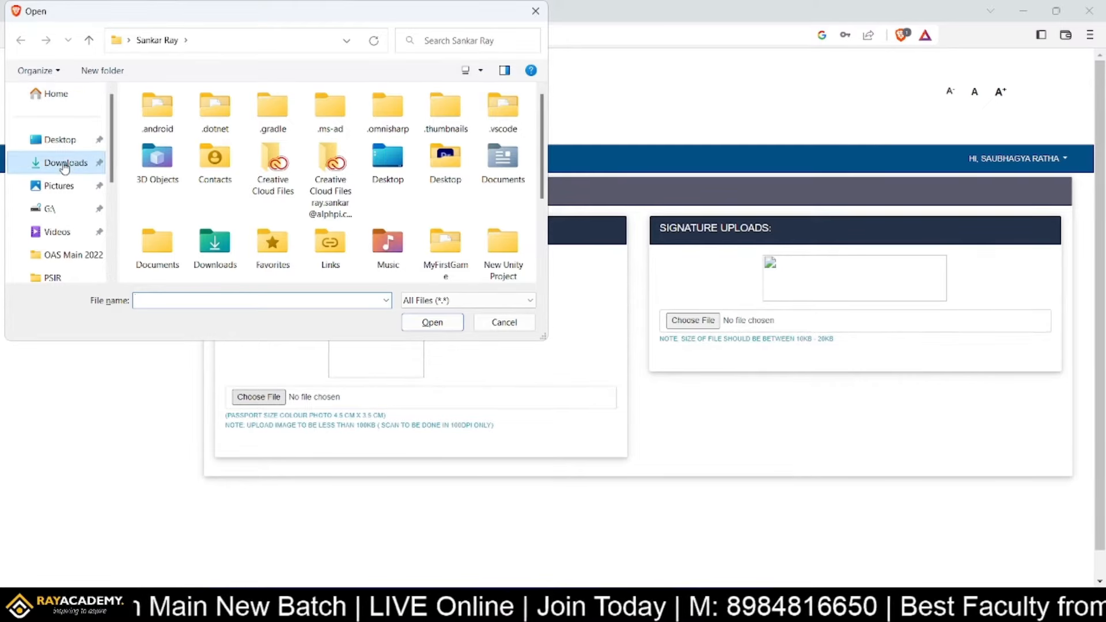
pyautogui.scroll(-3, 230, 199)
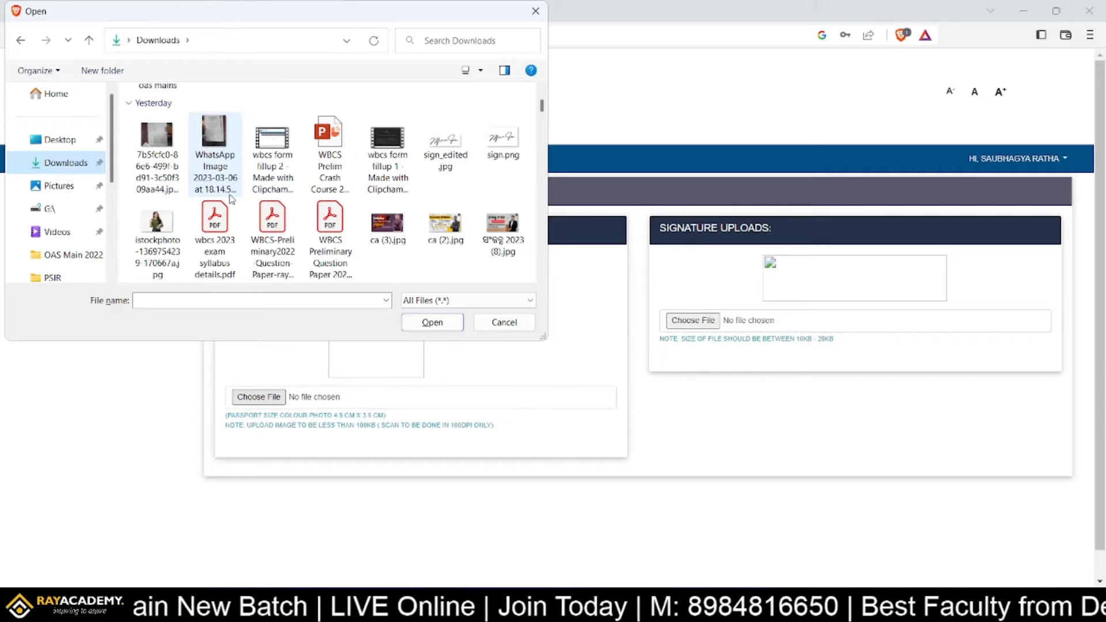
pyautogui.click(164, 229)
pyautogui.click(435, 322)
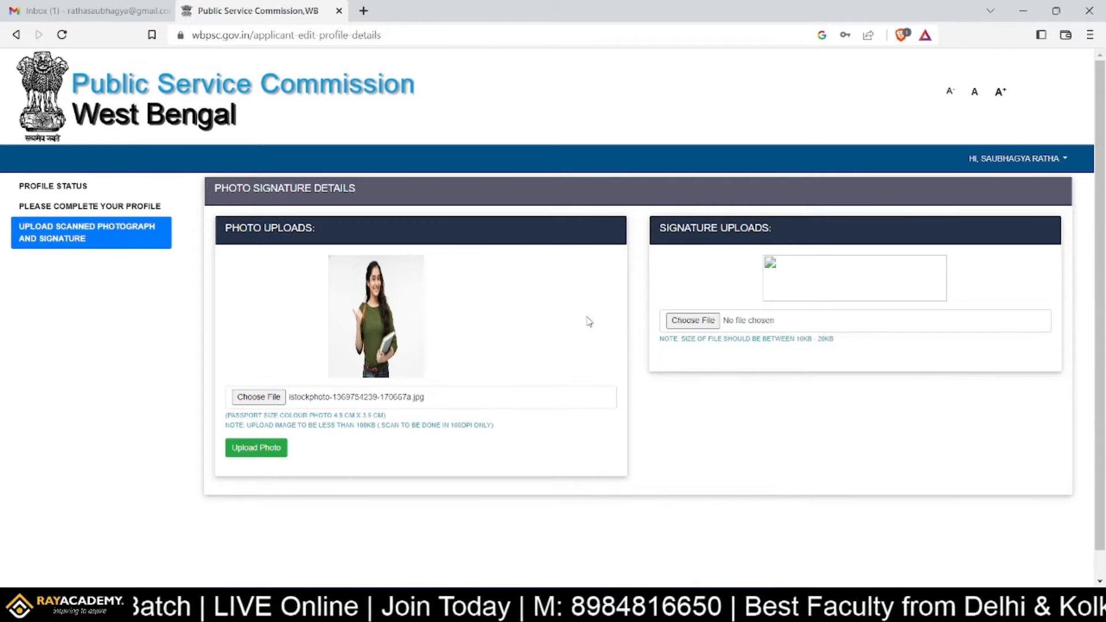
# - Choose sign_edited.jpg as the signature file, then upload the photograph
pyautogui.click(690, 321)
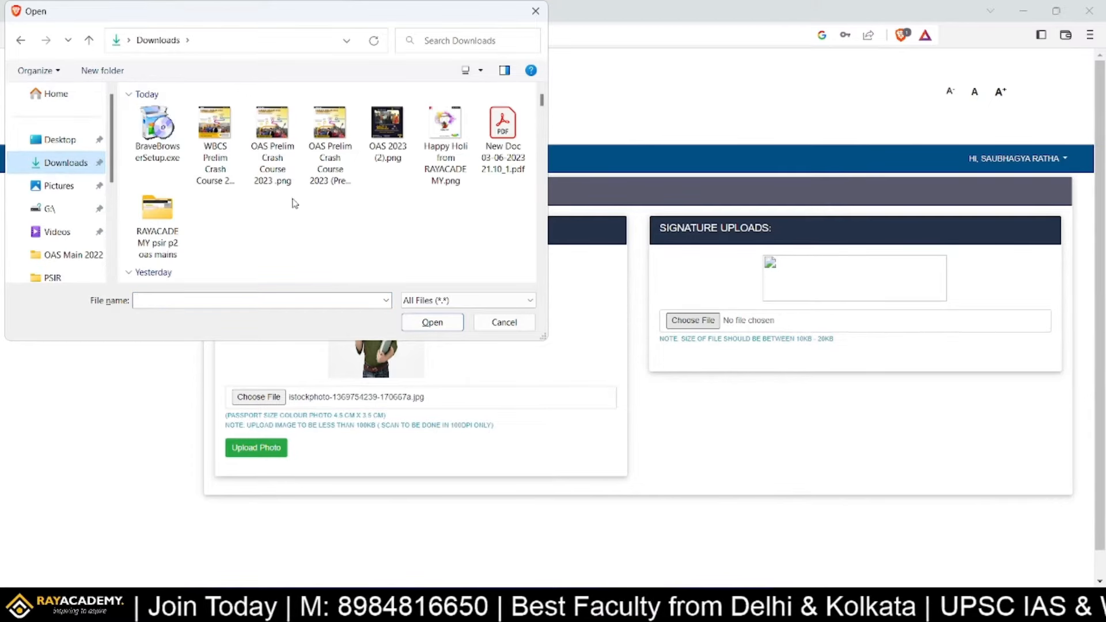
pyautogui.scroll(-3, 343, 210)
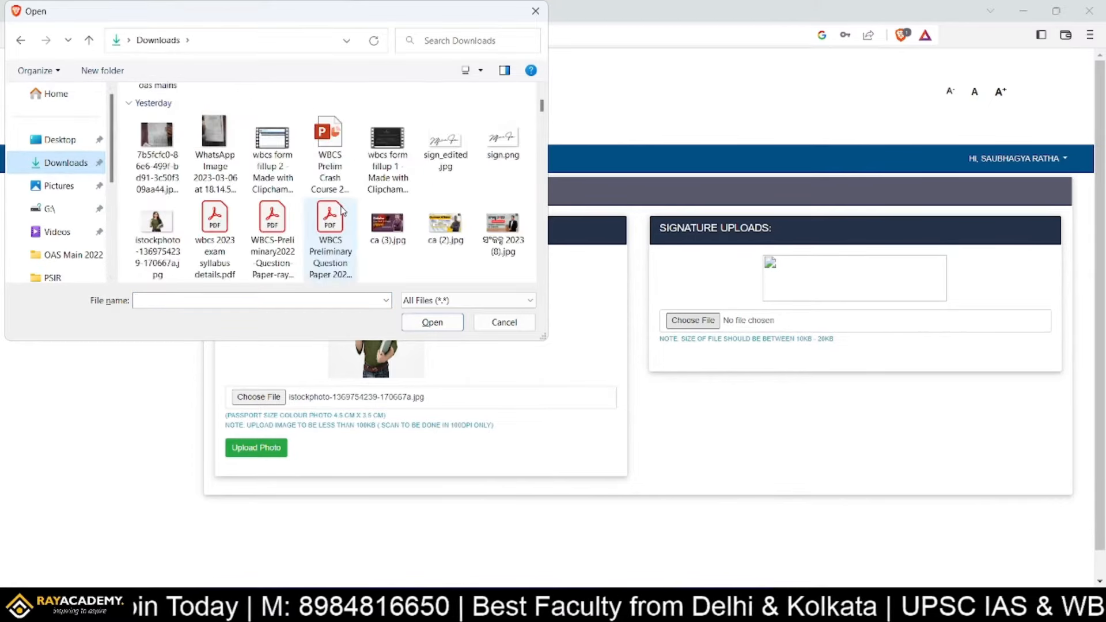
pyautogui.click(445, 144)
pyautogui.click(432, 322)
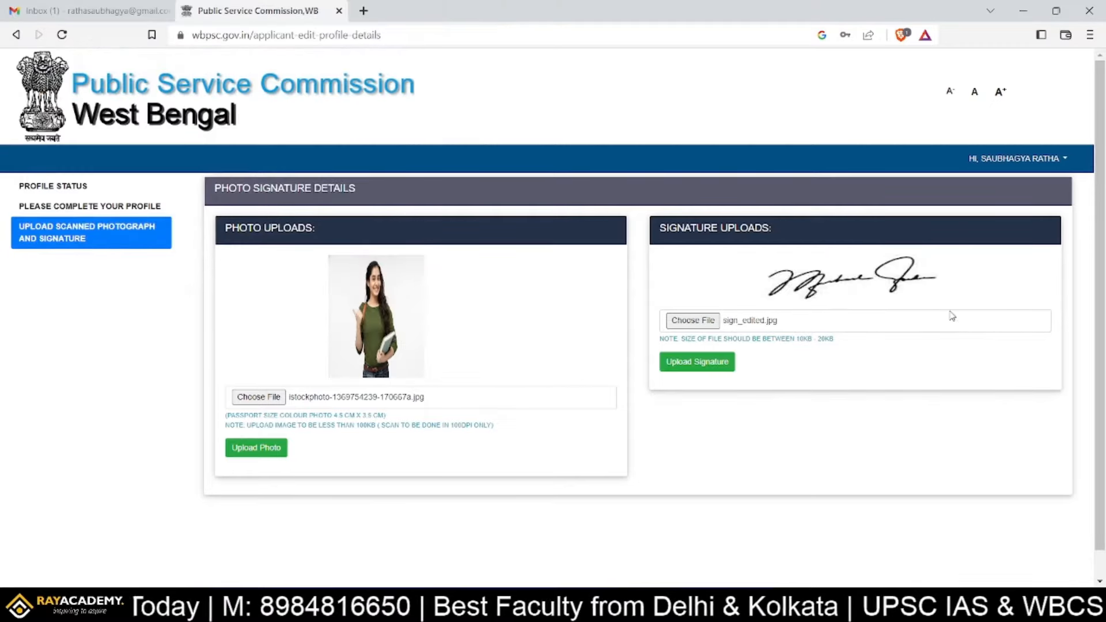
pyautogui.click(252, 449)
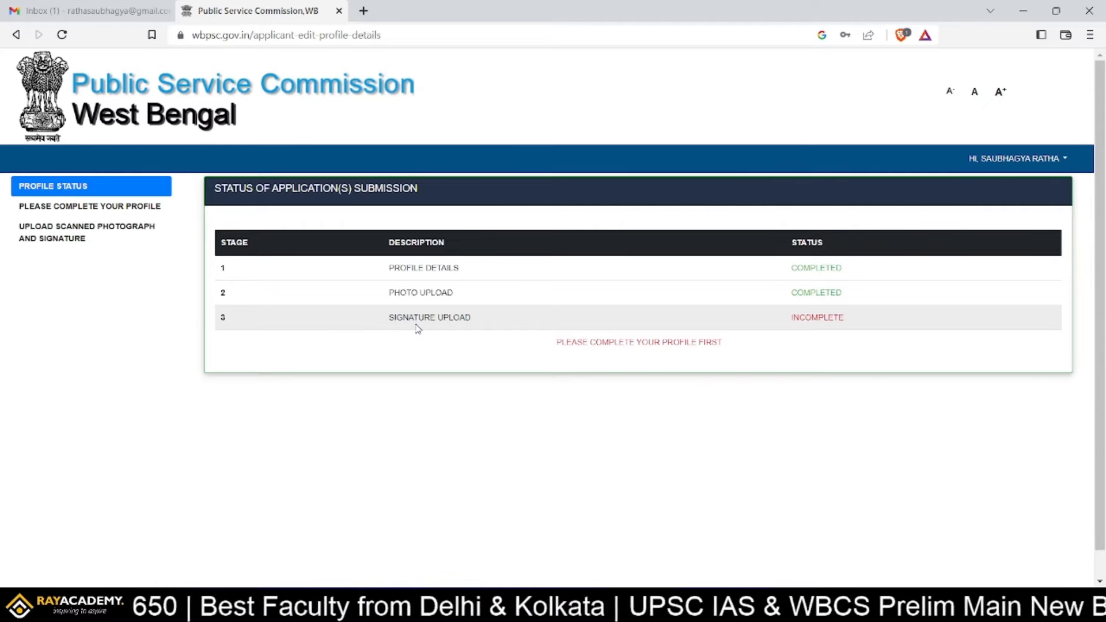
# - Re-select sign_edited.jpg as the signature, upload it and confirm with OK
pyautogui.click(50, 240)
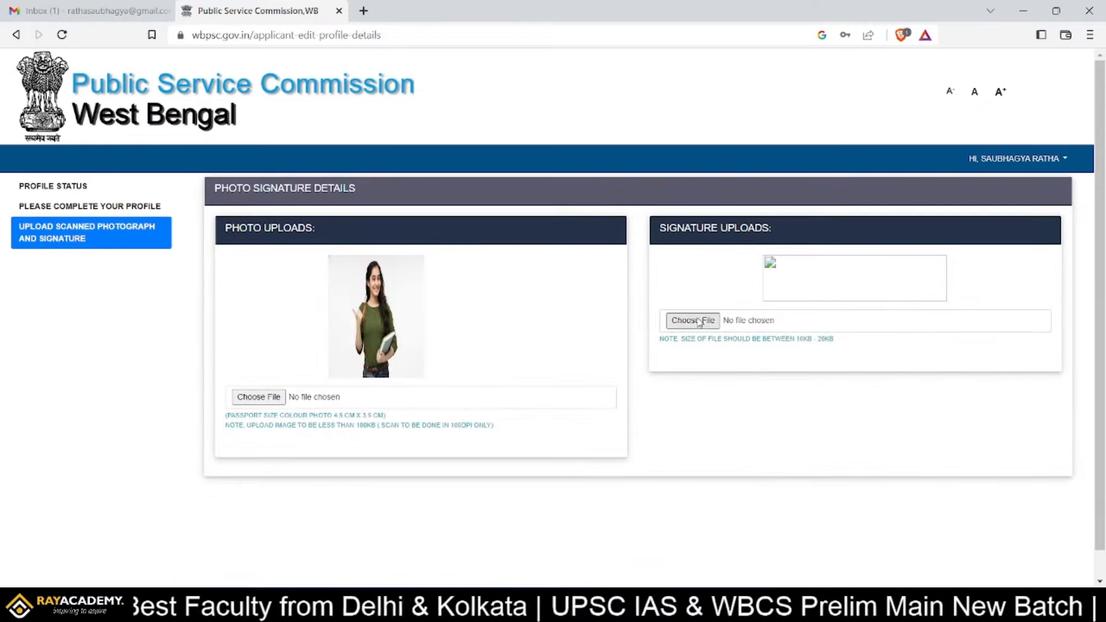
pyautogui.click(693, 320)
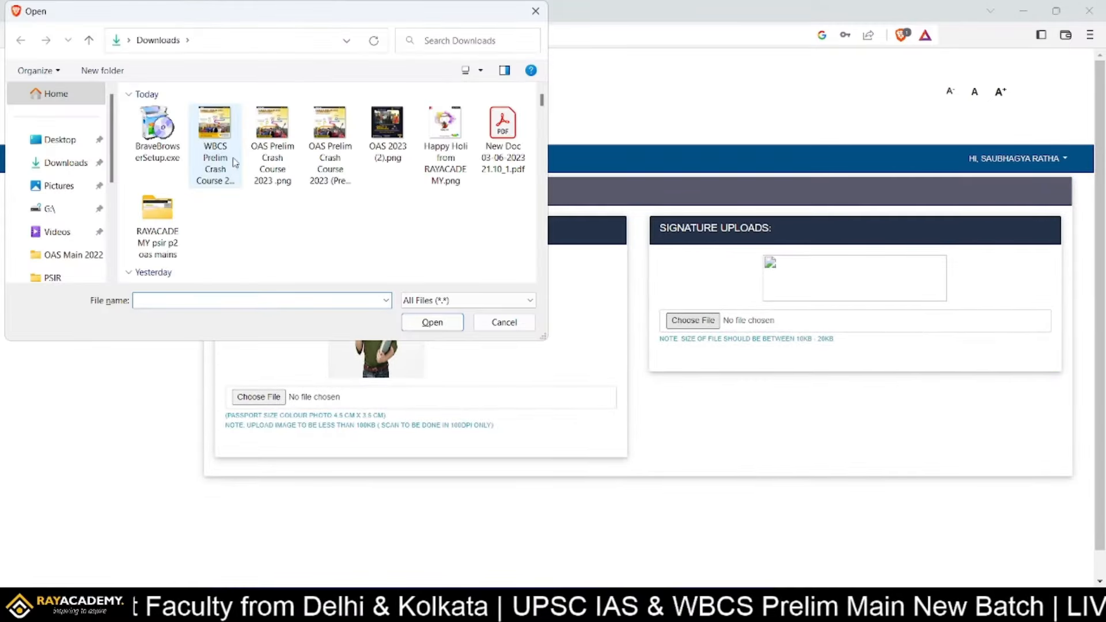
pyautogui.click(445, 147)
pyautogui.click(432, 321)
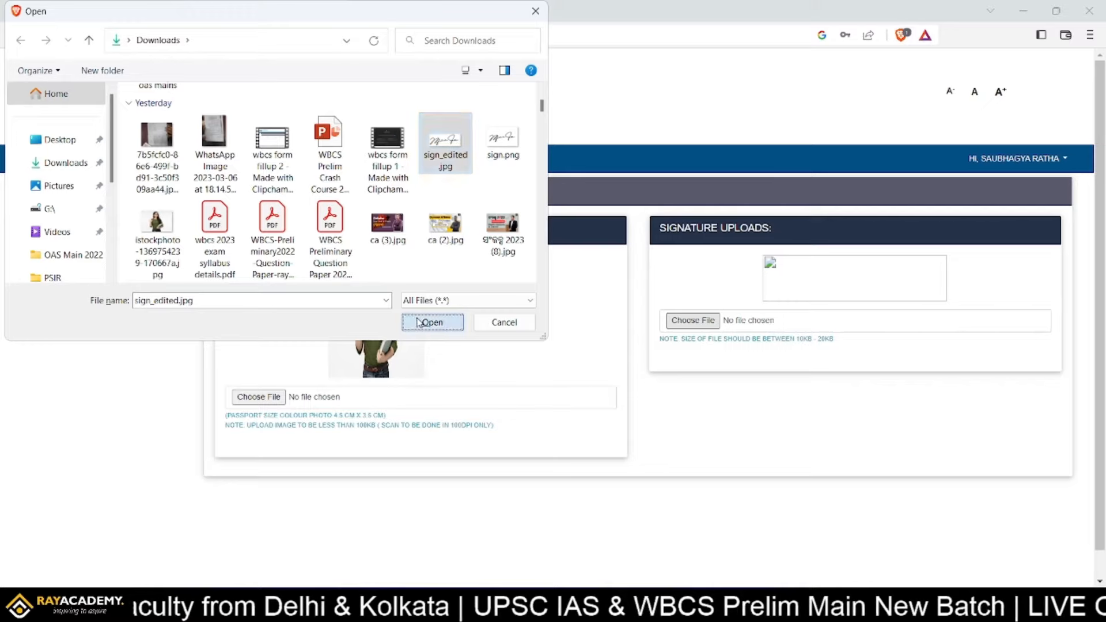
pyautogui.click(708, 361)
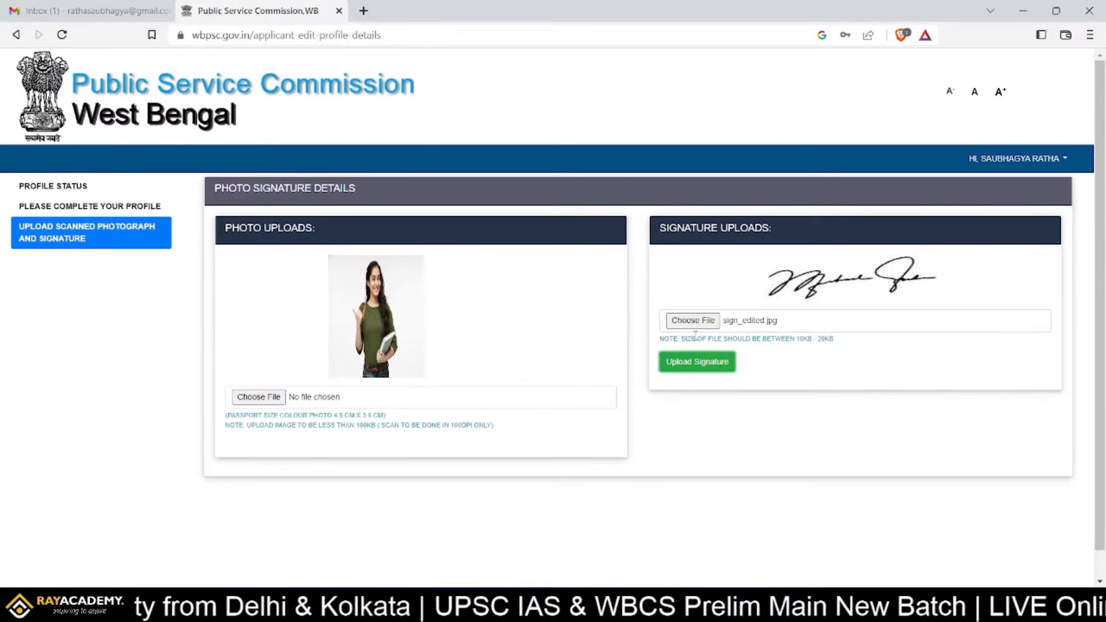
pyautogui.click(692, 363)
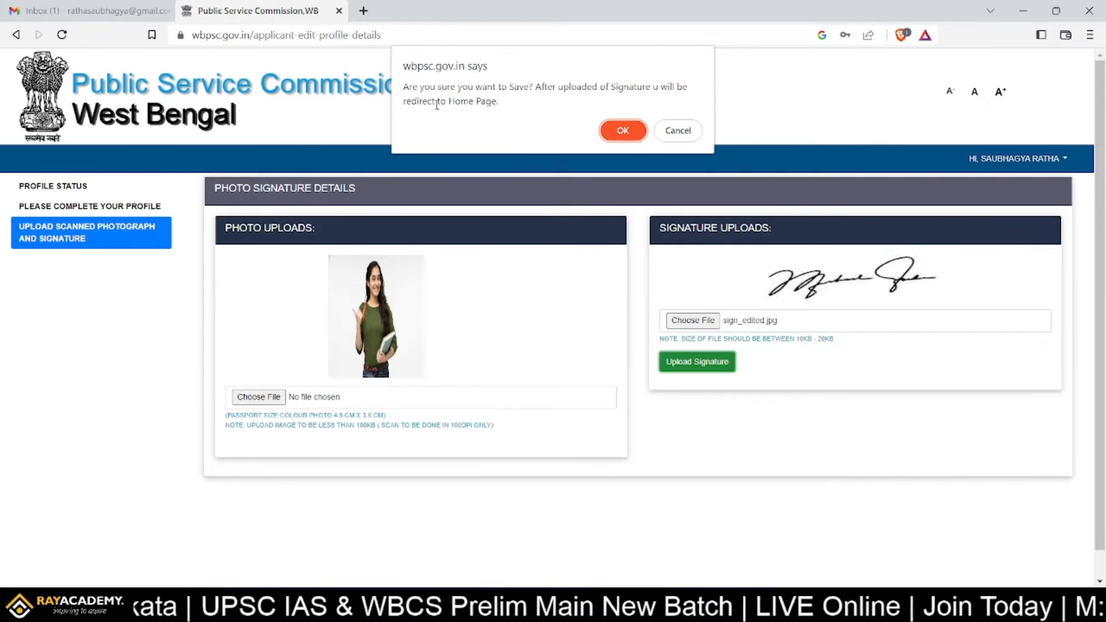
pyautogui.click(640, 132)
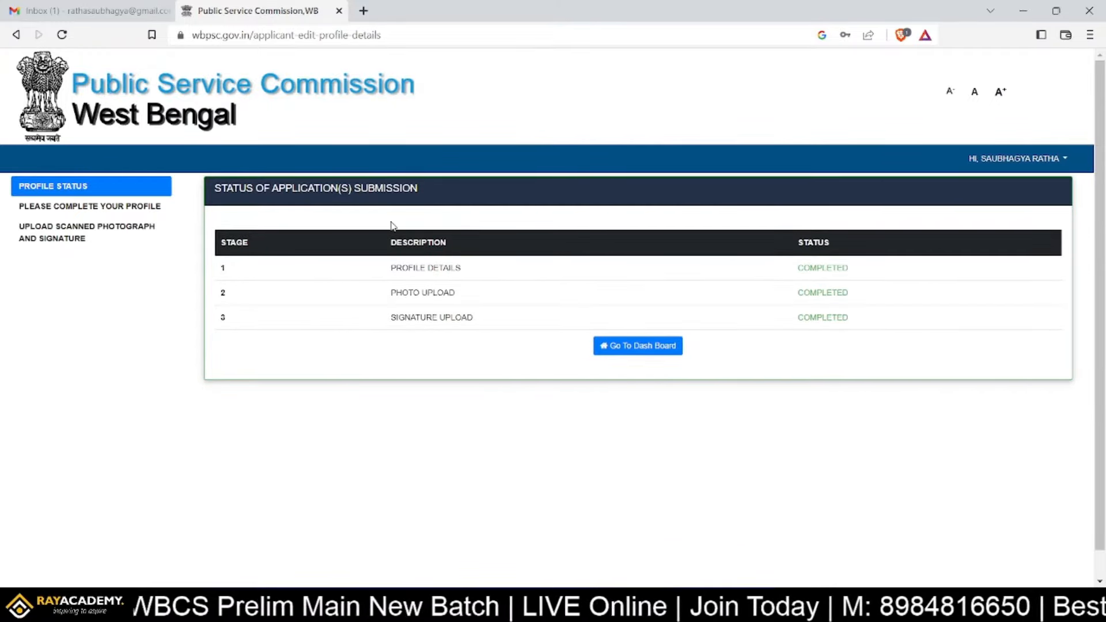
# - From the dashboard, select ADVT. NO. 01/2023 WBCS (Executive) and the WBCS (Executive) post, then proceed
pyautogui.click(649, 355)
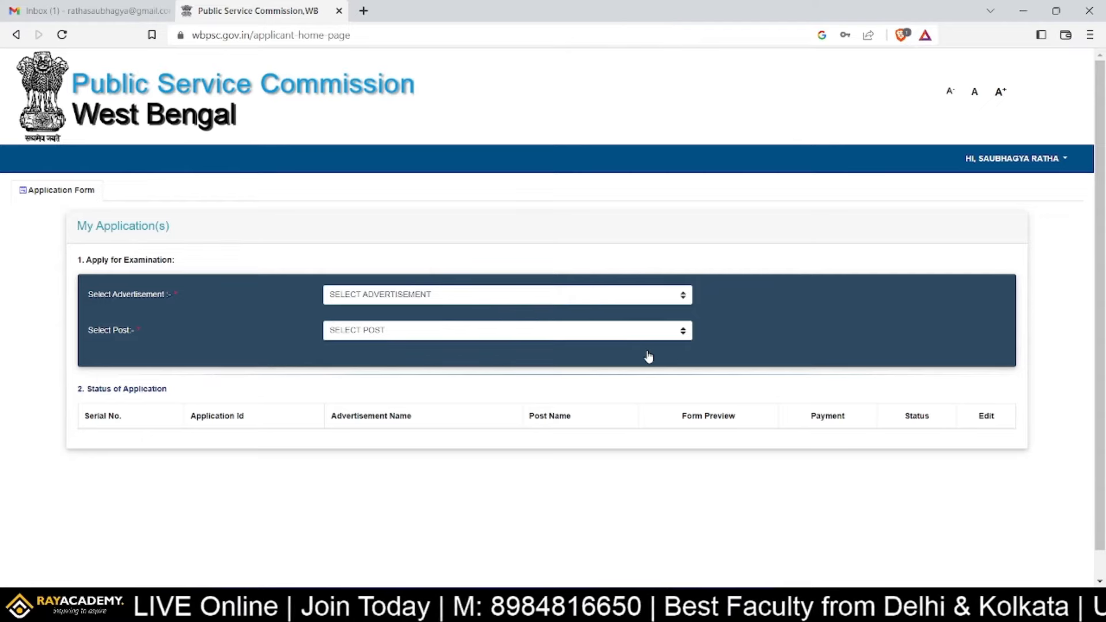
pyautogui.click(444, 296)
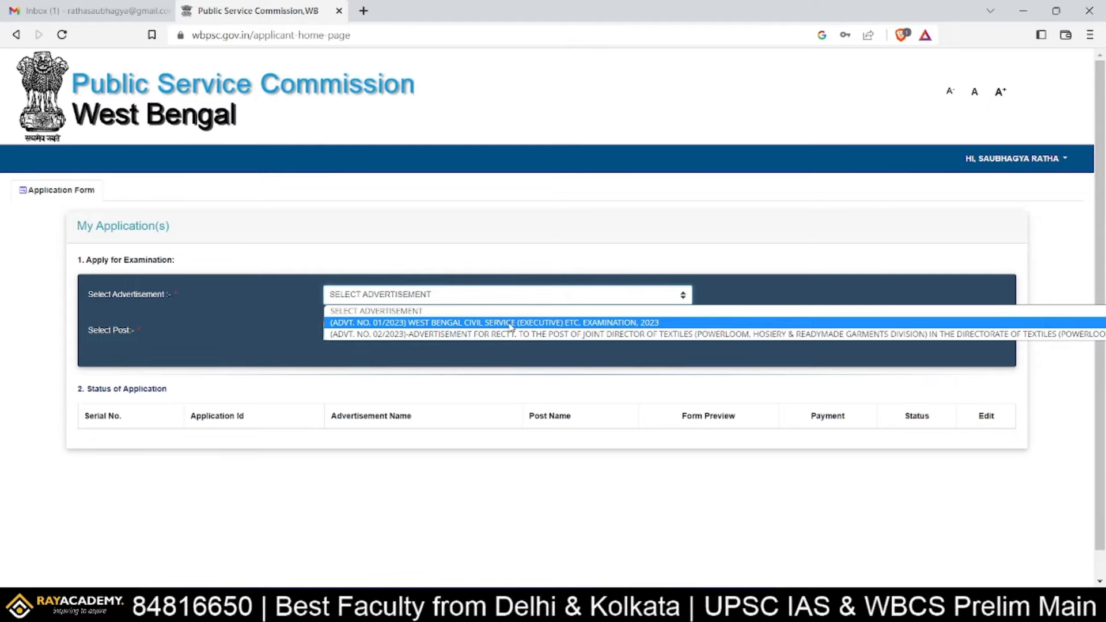
pyautogui.click(629, 323)
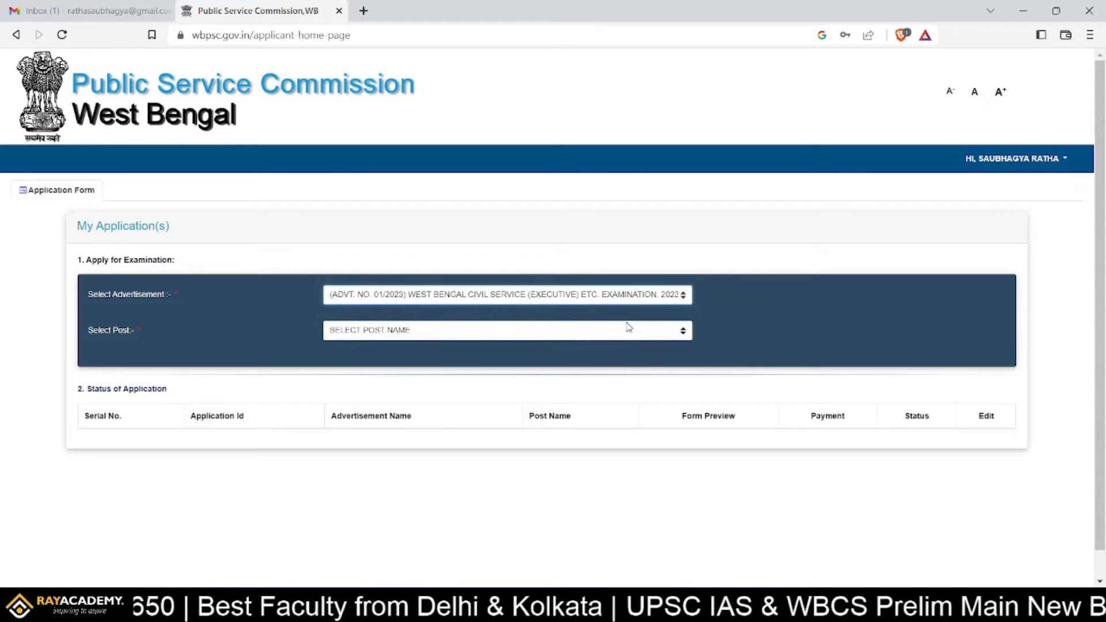
pyautogui.click(361, 334)
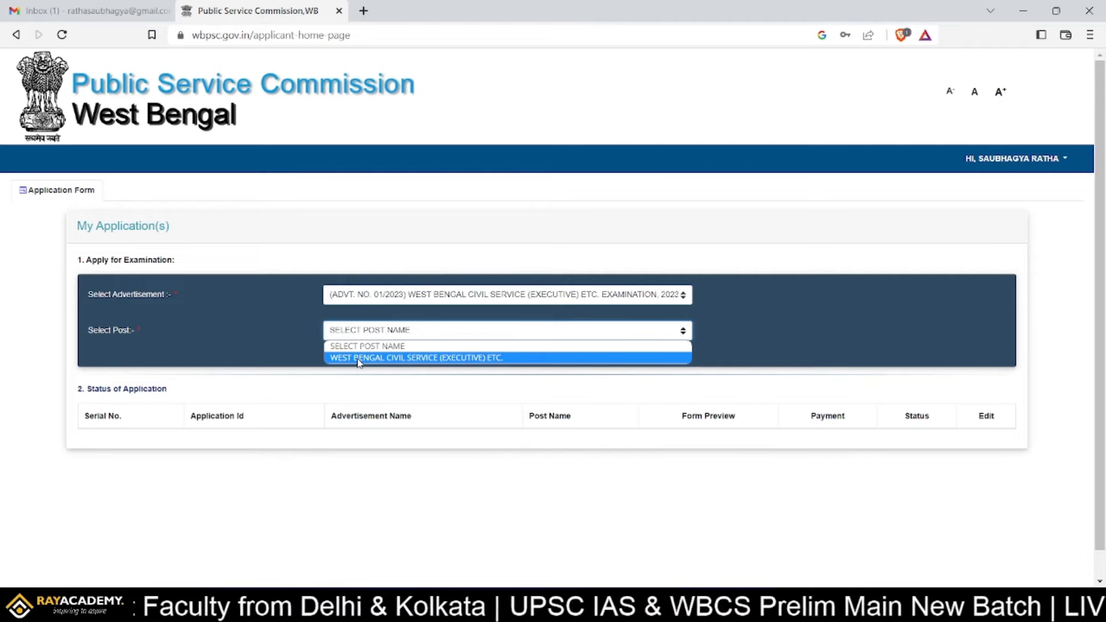
pyautogui.click(360, 358)
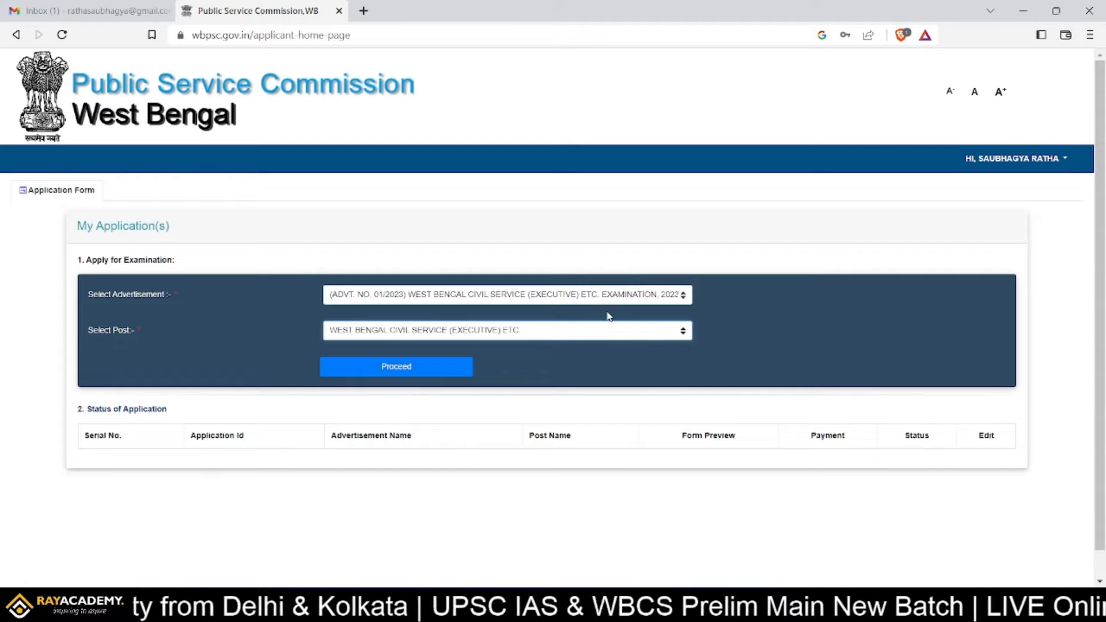
pyautogui.click(427, 375)
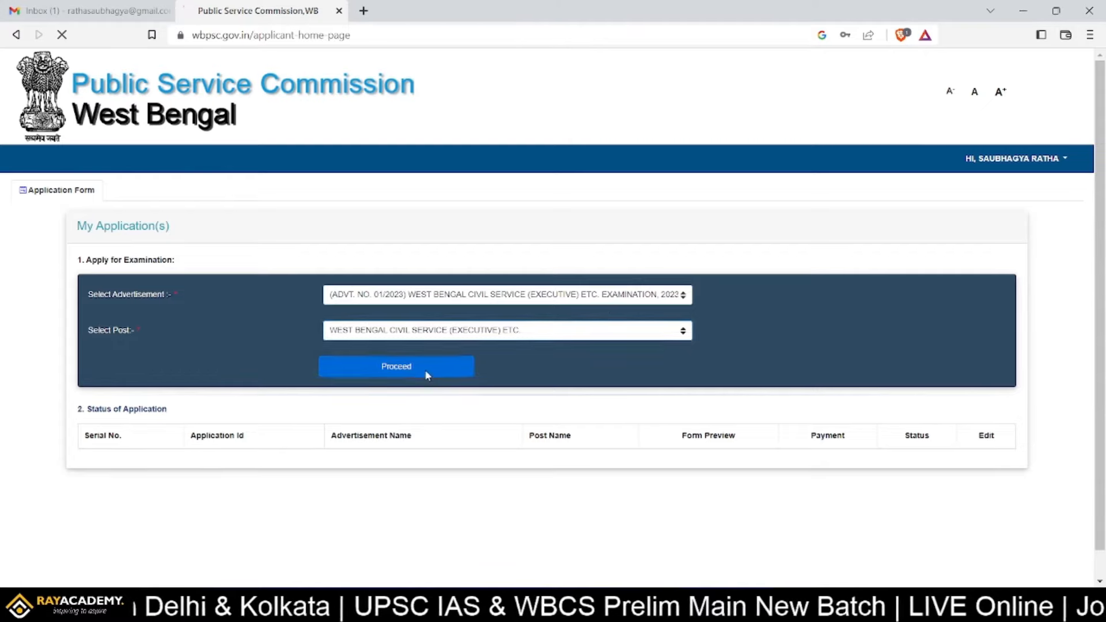
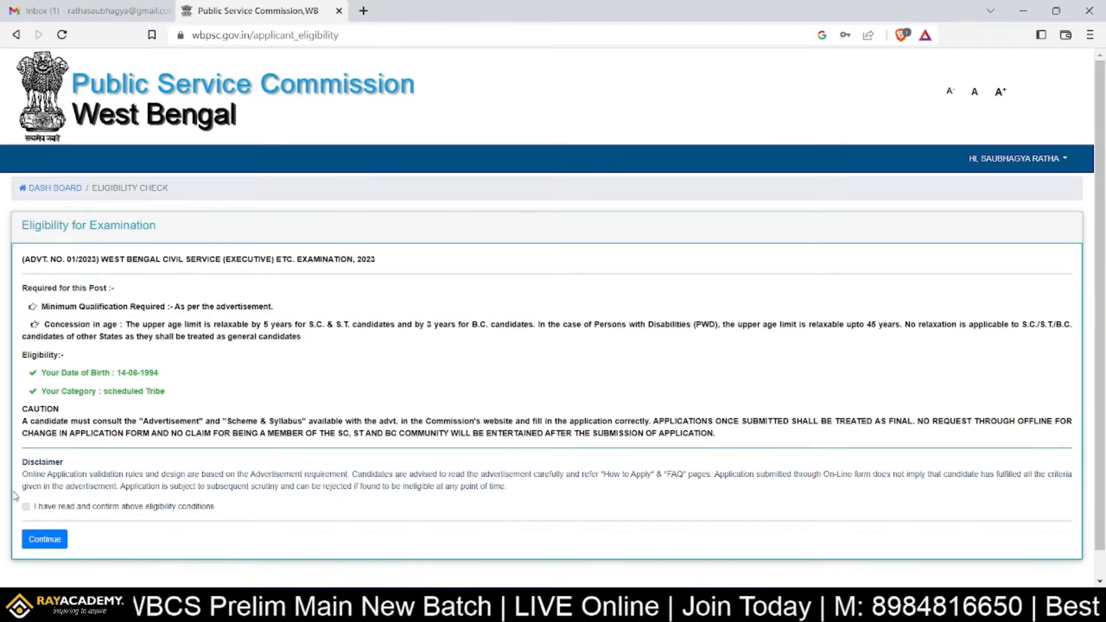
# - Tick the eligibility-conditions confirmation and continue to Candidate Qualification Details
pyautogui.click(26, 507)
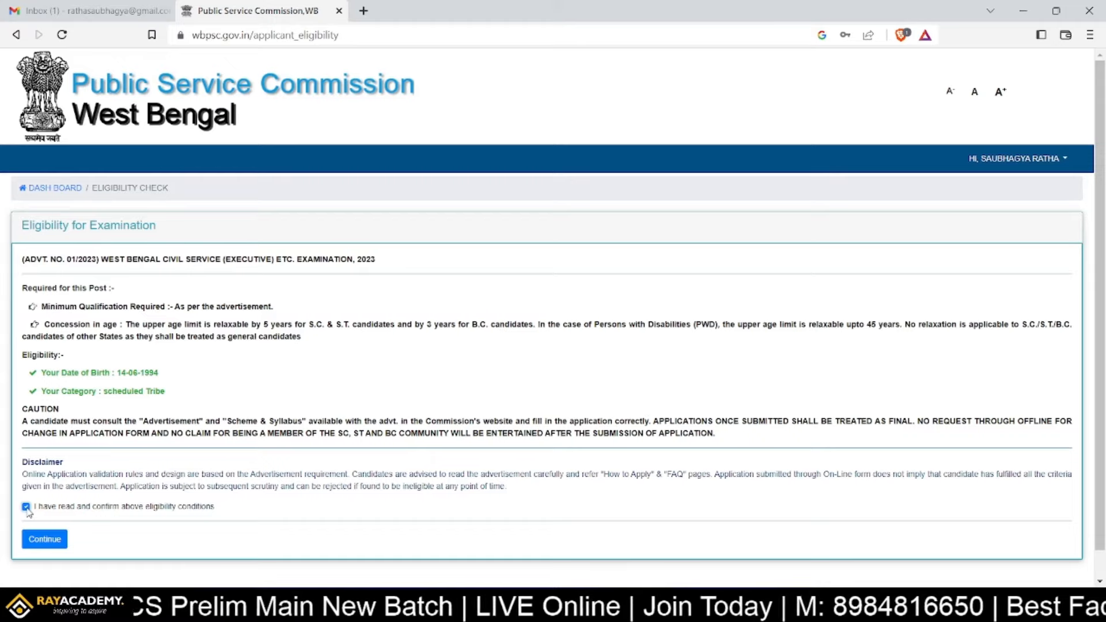
pyautogui.click(46, 540)
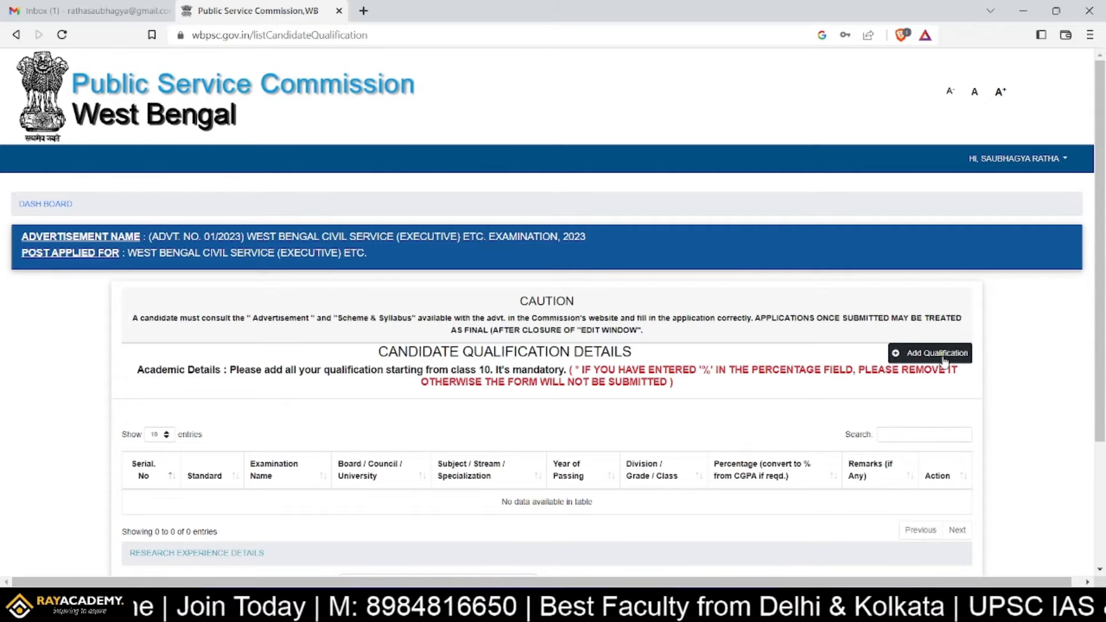
# - Open the Add New Qualification form from the Candidate Qualification Details page
pyautogui.scroll(-1, 944, 360)
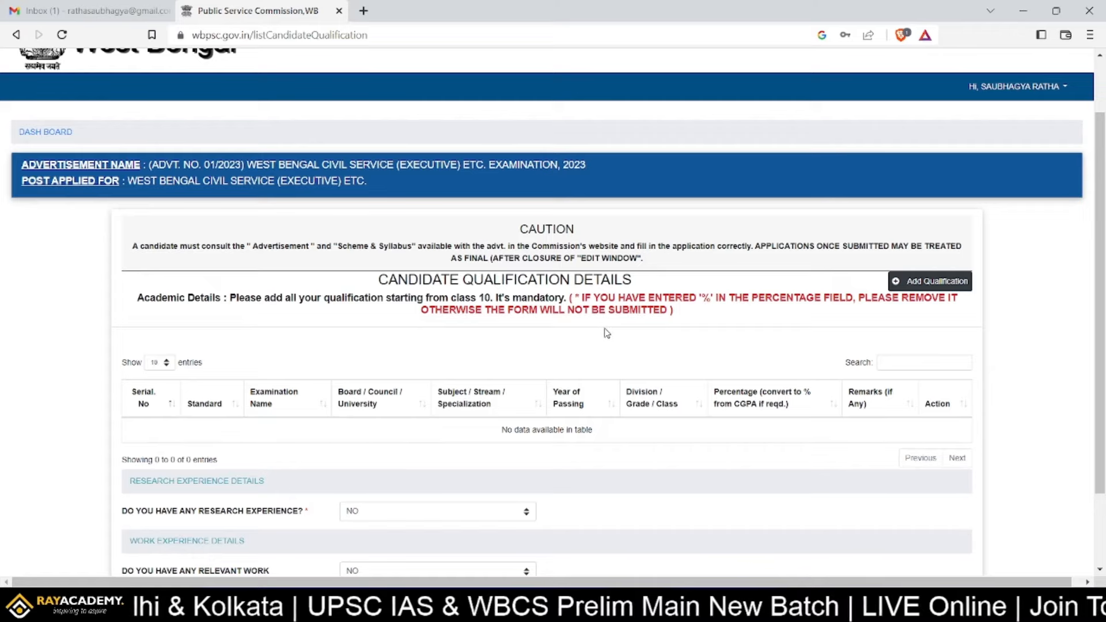
pyautogui.click(911, 284)
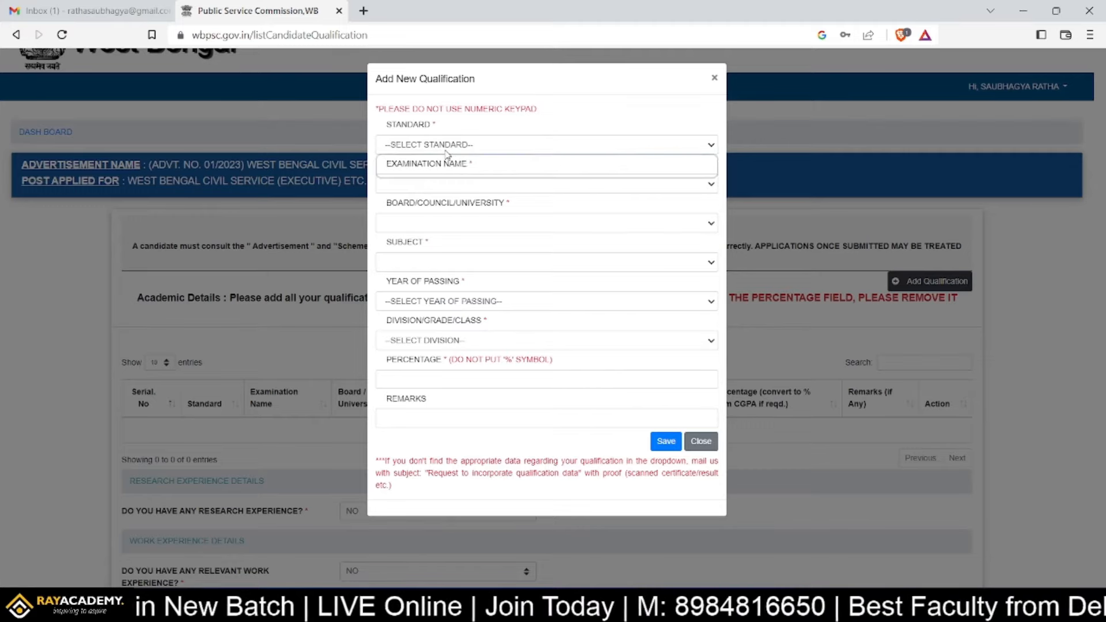
# - Enter standard 10th, Madhyamik/Secondary exam, West Bengal Board of Secondary Education, All Subjects
pyautogui.click(426, 143)
pyautogui.click(441, 171)
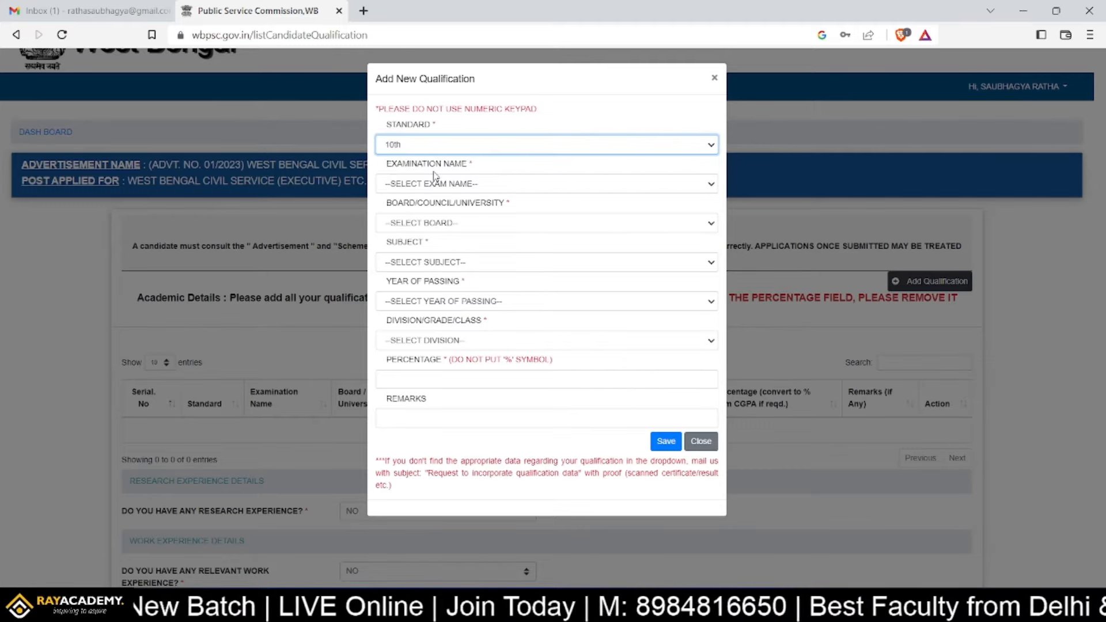
pyautogui.click(433, 184)
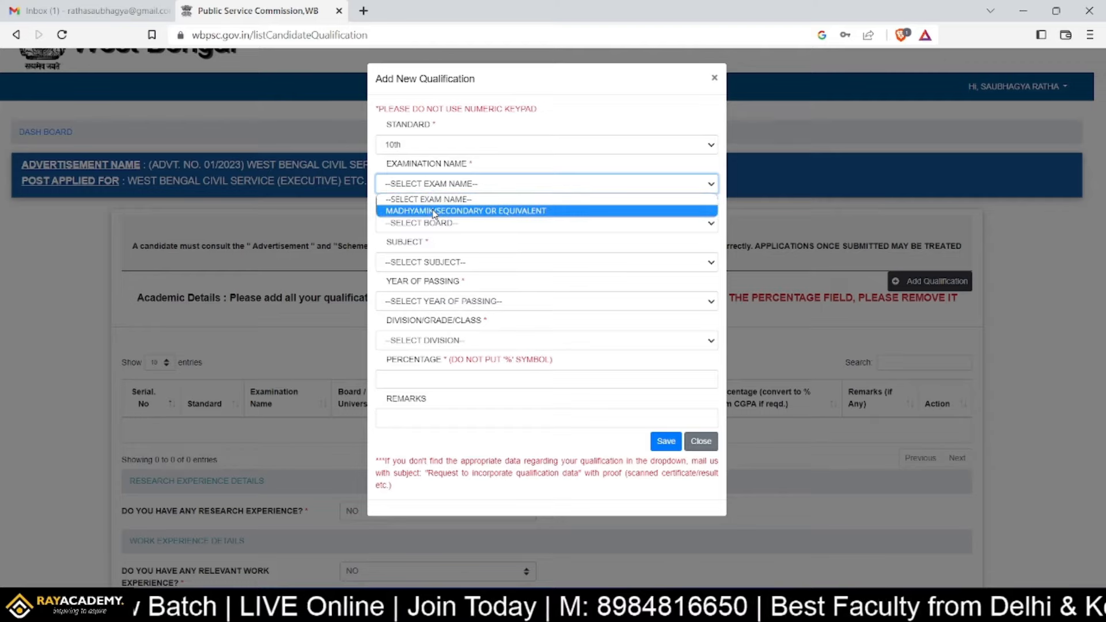
pyautogui.click(434, 211)
pyautogui.click(434, 223)
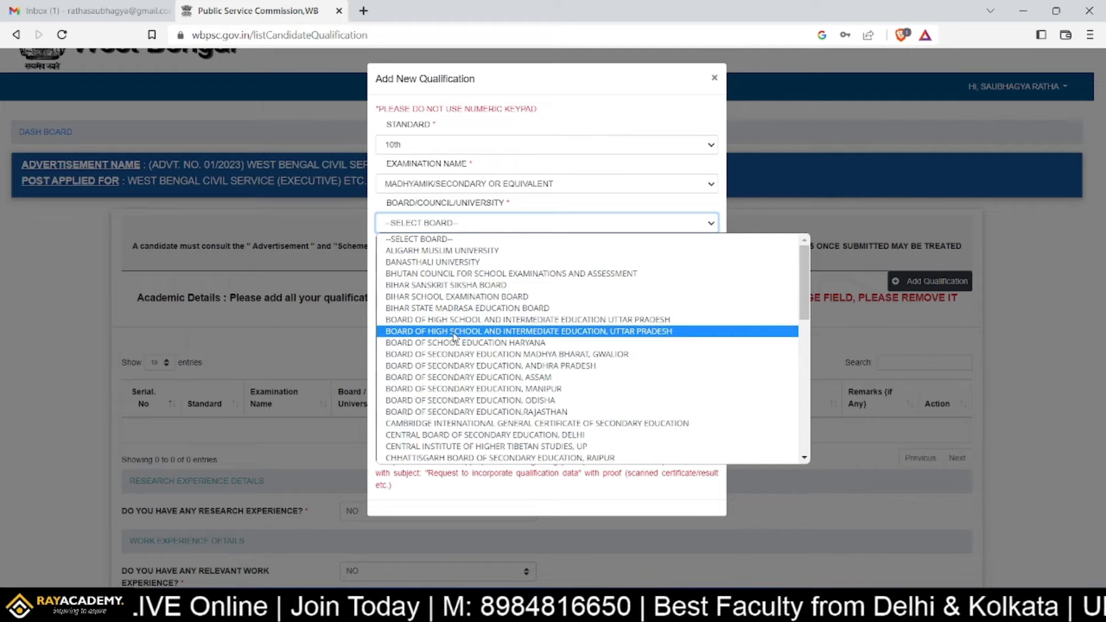
pyautogui.scroll(-10, 457, 339)
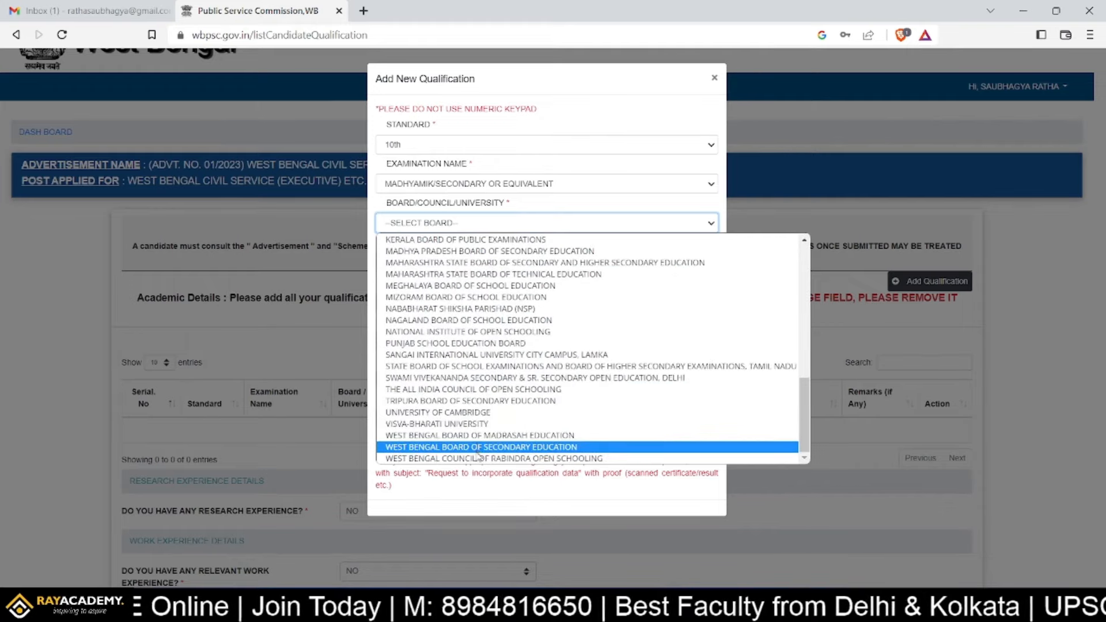
pyautogui.click(469, 448)
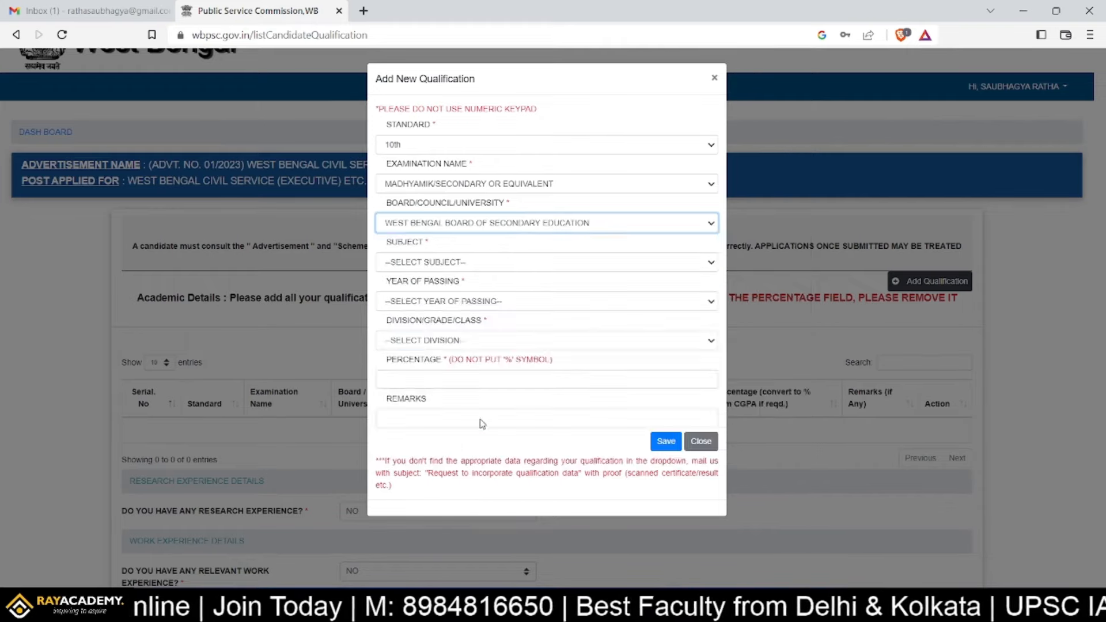
pyautogui.click(500, 265)
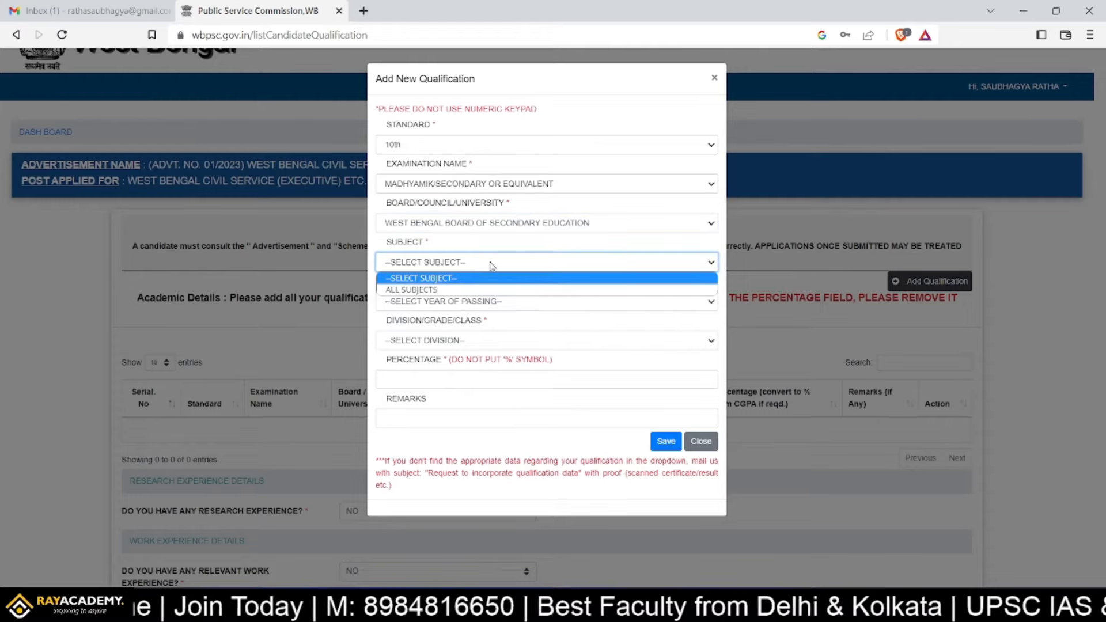
pyautogui.click(454, 290)
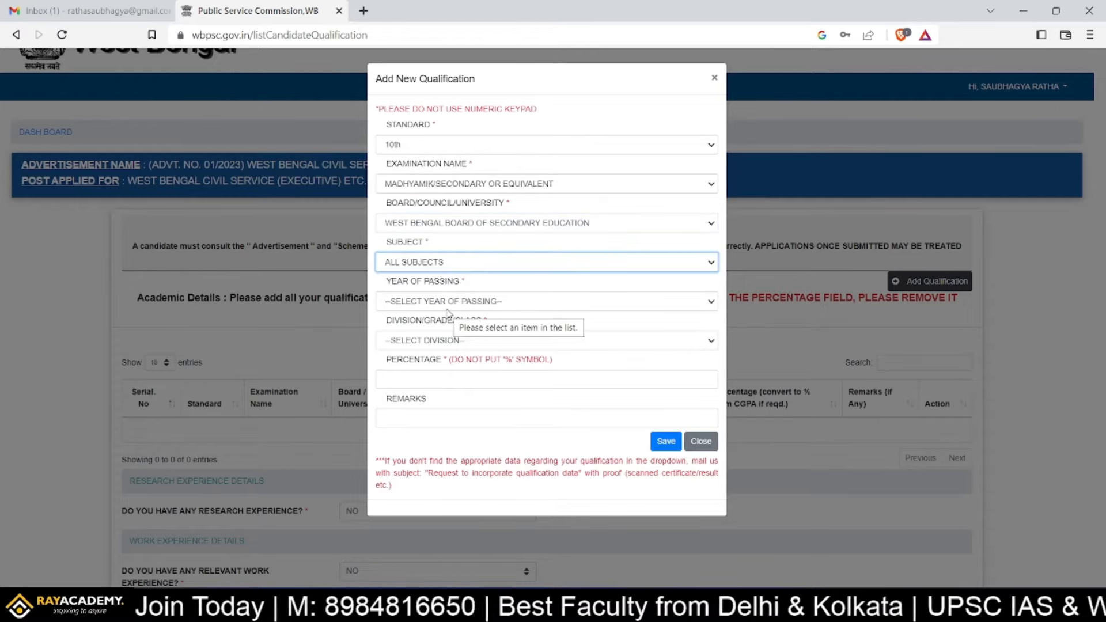
# - Set passing year 2013, 1st Class, 81 percent, save, and open a new qualification form
pyautogui.click(447, 307)
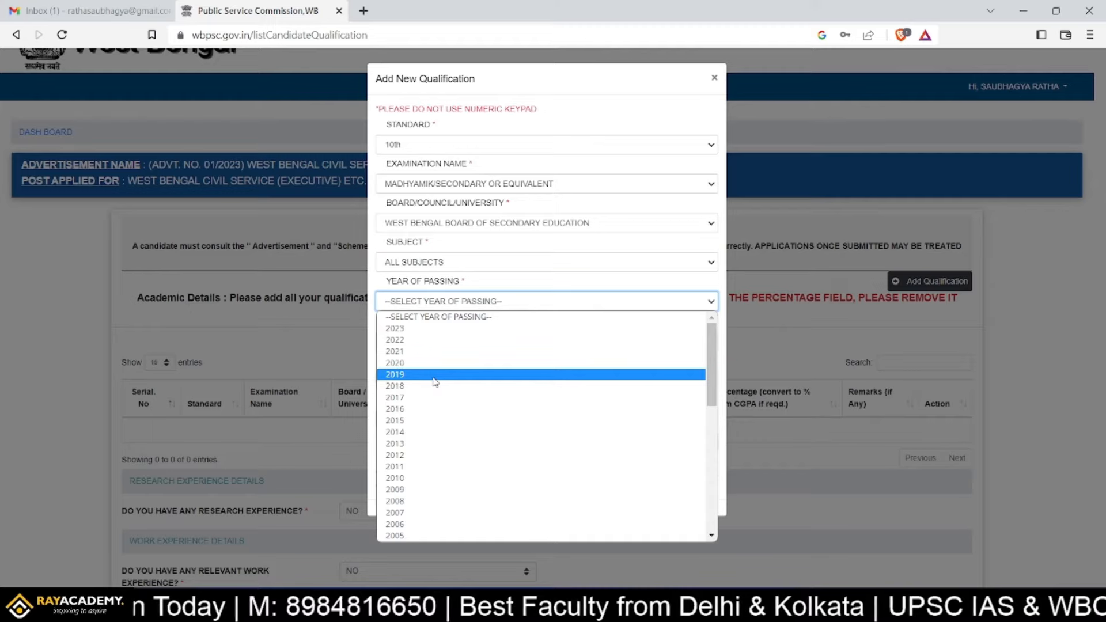
pyautogui.click(426, 445)
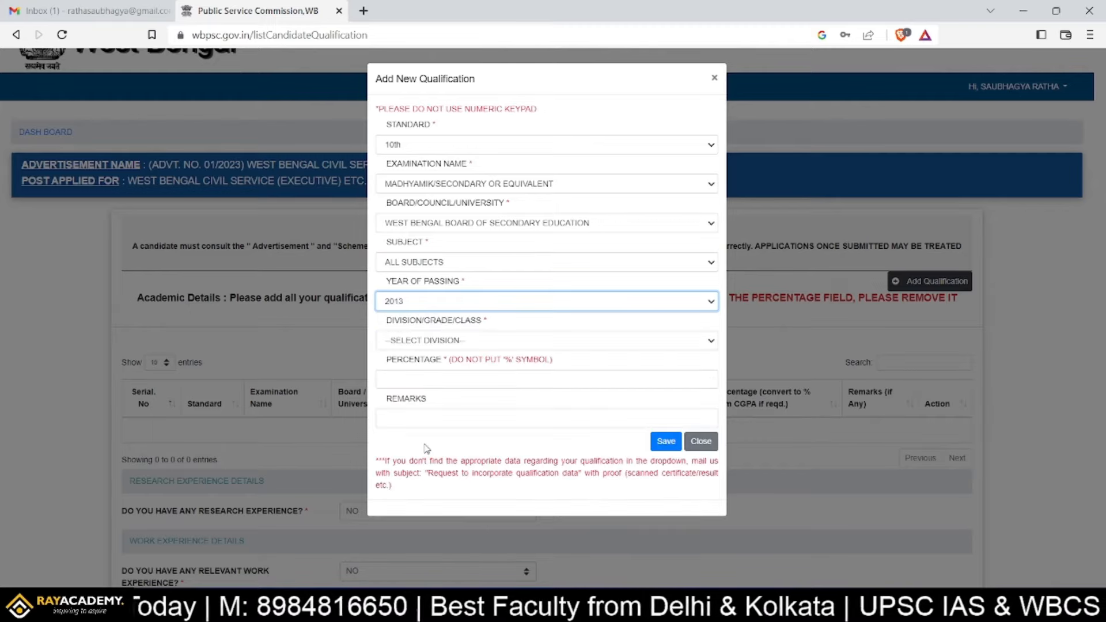
pyautogui.click(436, 345)
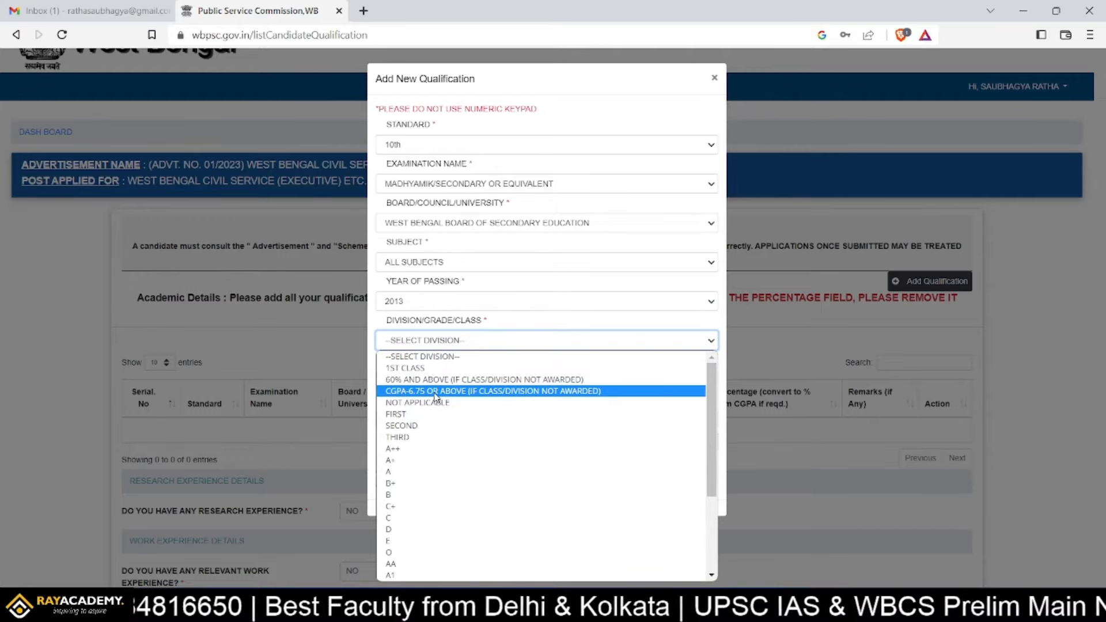
pyautogui.click(421, 369)
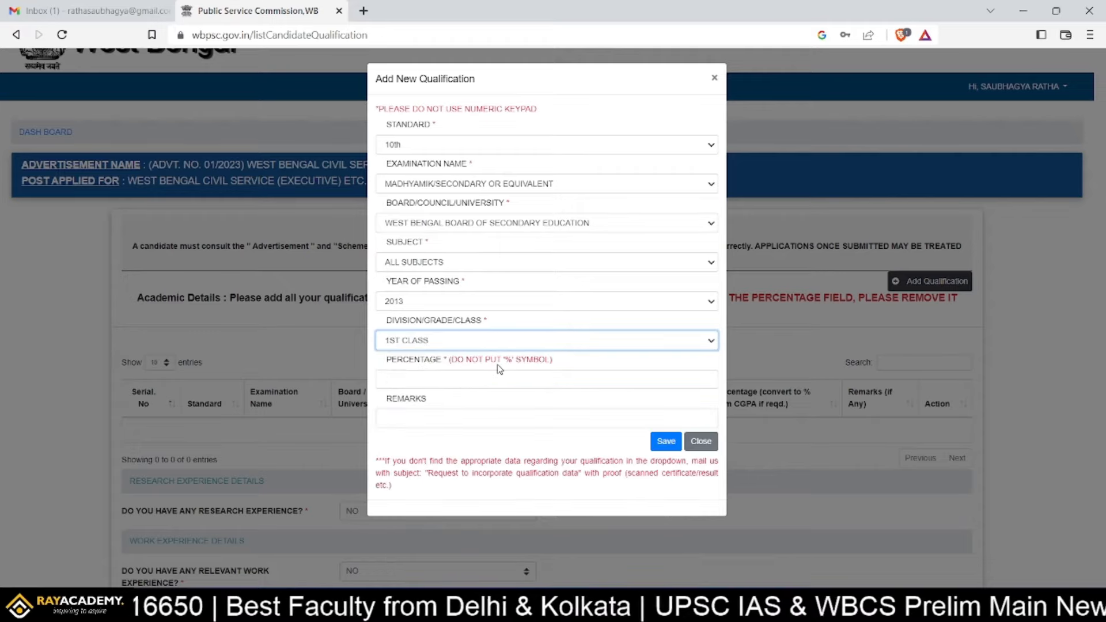
pyautogui.click(418, 380)
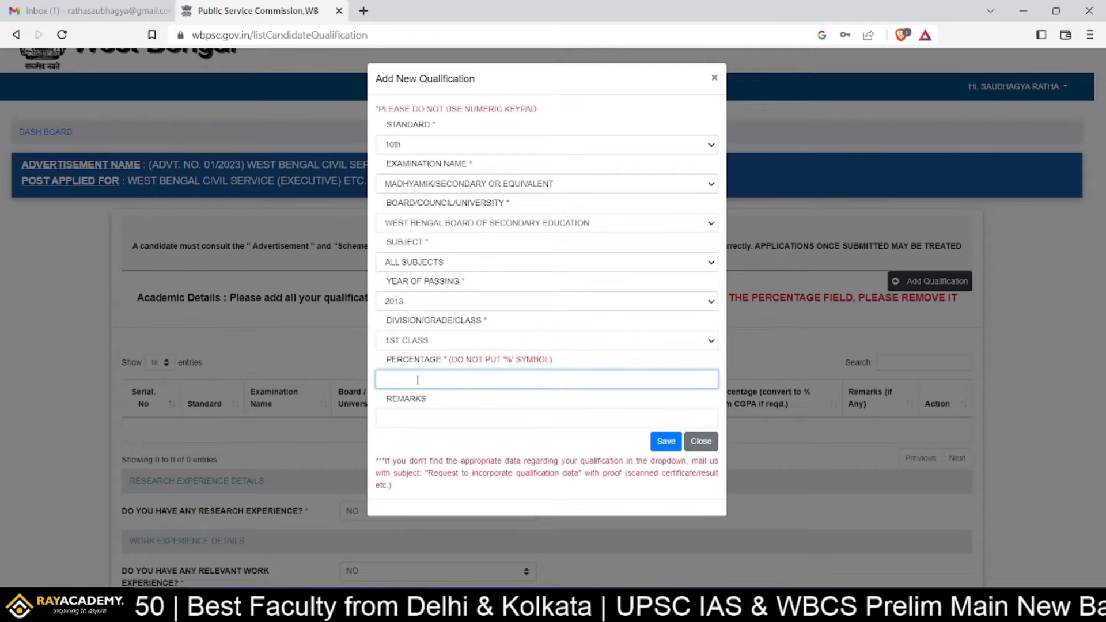
pyautogui.write('81')
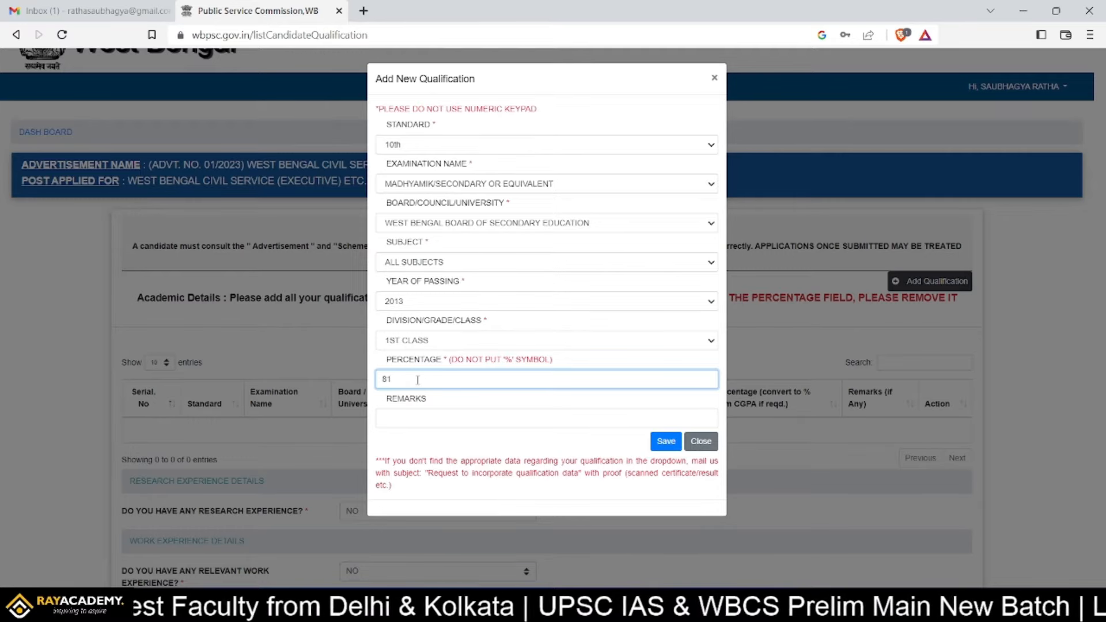
pyautogui.click(425, 413)
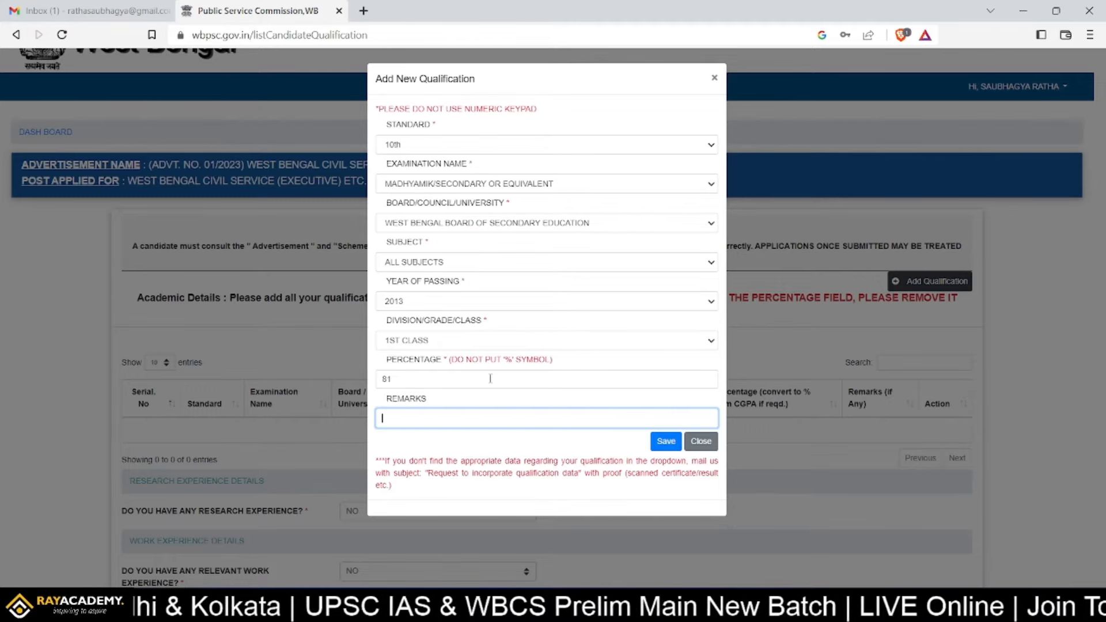
pyautogui.click(673, 451)
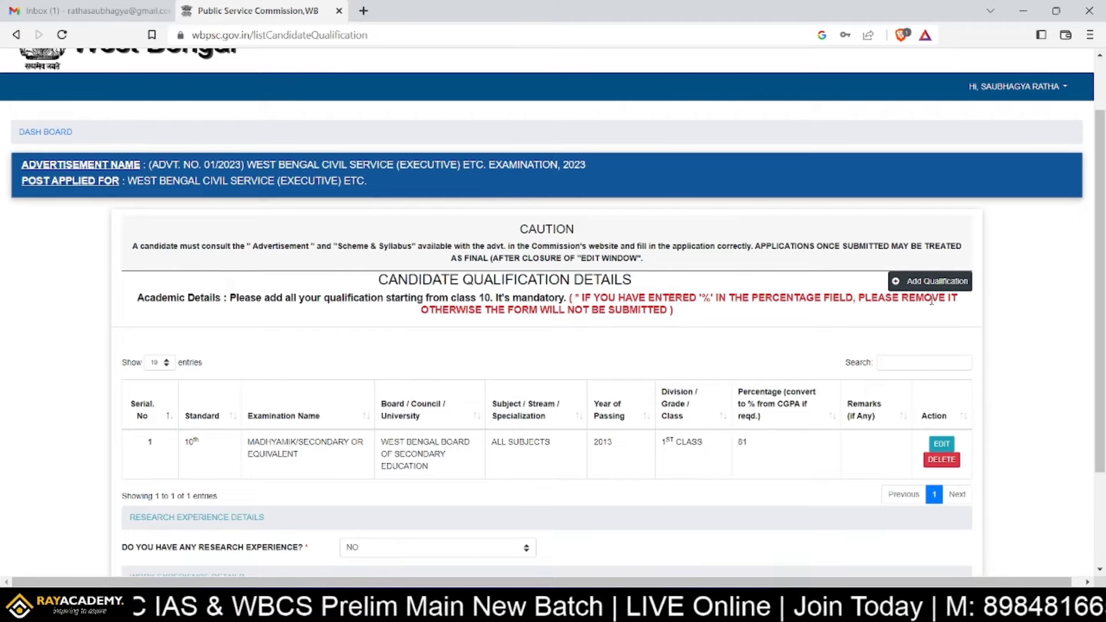
pyautogui.click(934, 280)
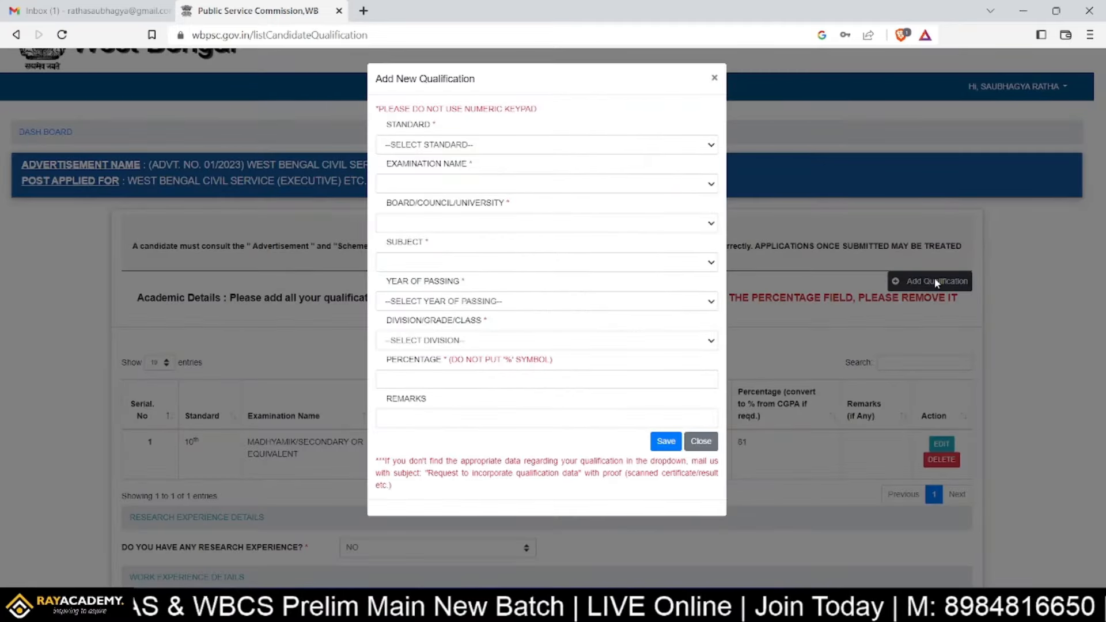
# - Enter standard 12th, Higher Secondary exam, West Bengal Council of Higher Secondary Education, Commerce
pyautogui.click(473, 144)
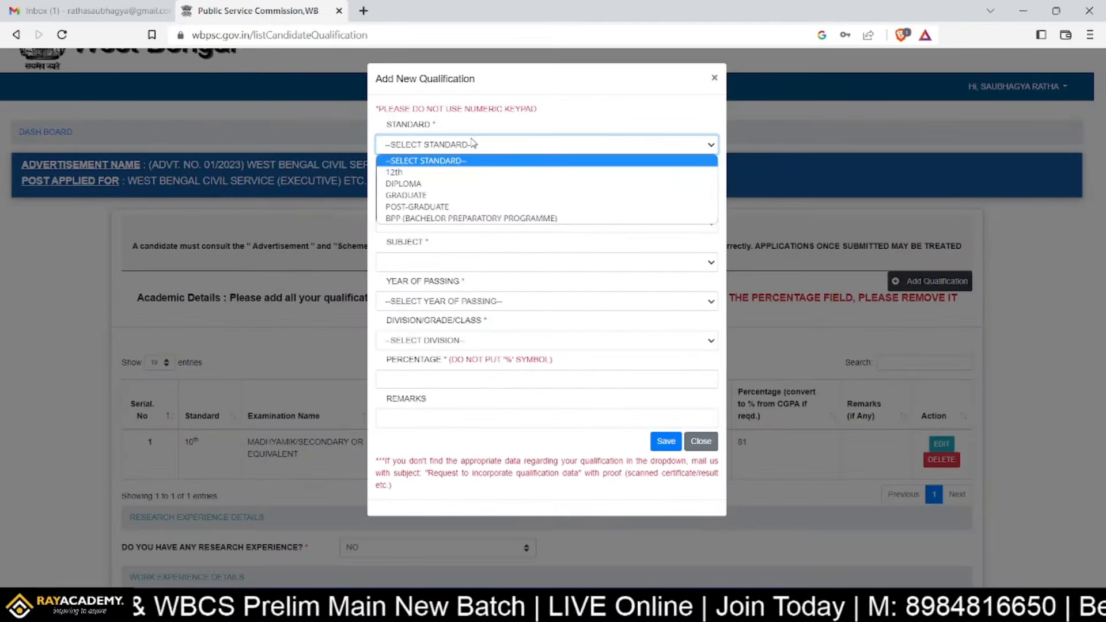
pyautogui.click(451, 173)
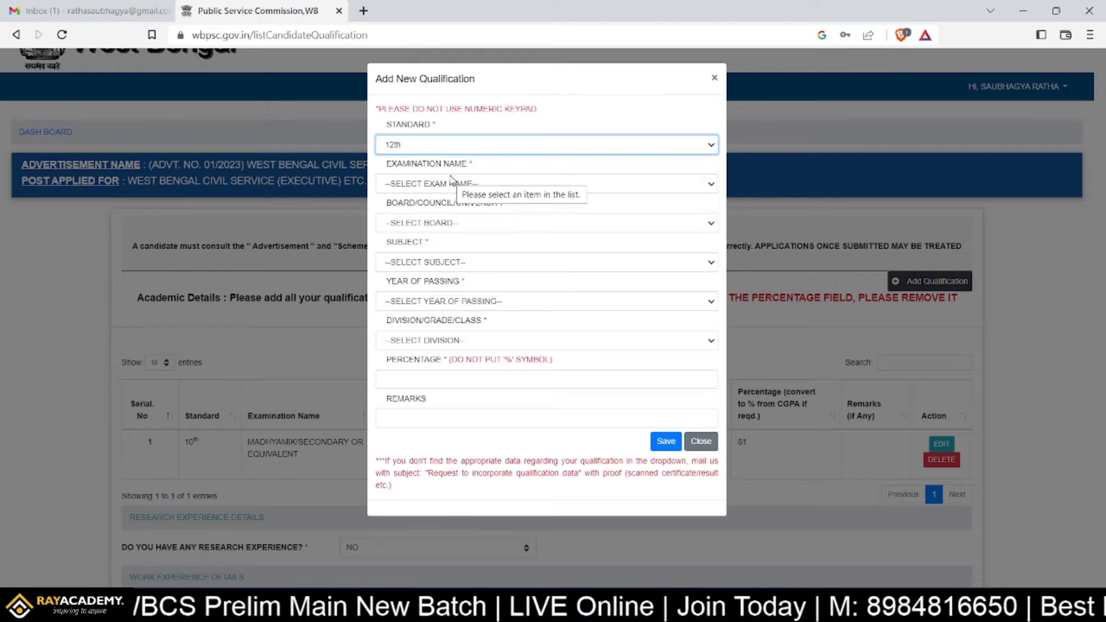
pyautogui.click(450, 147)
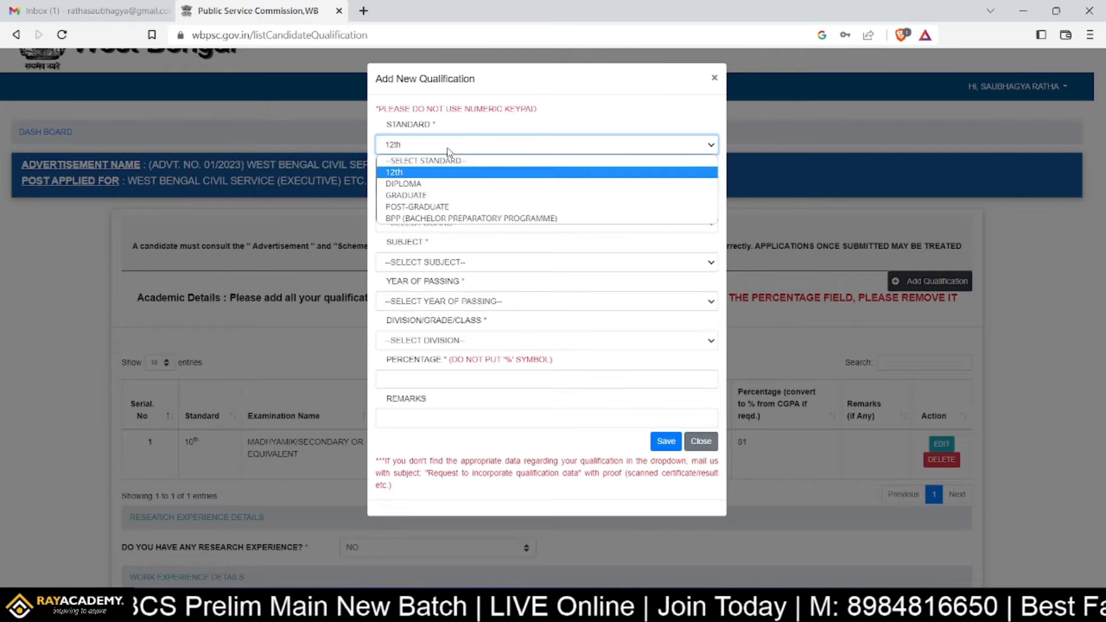
pyautogui.click(424, 172)
pyautogui.click(413, 185)
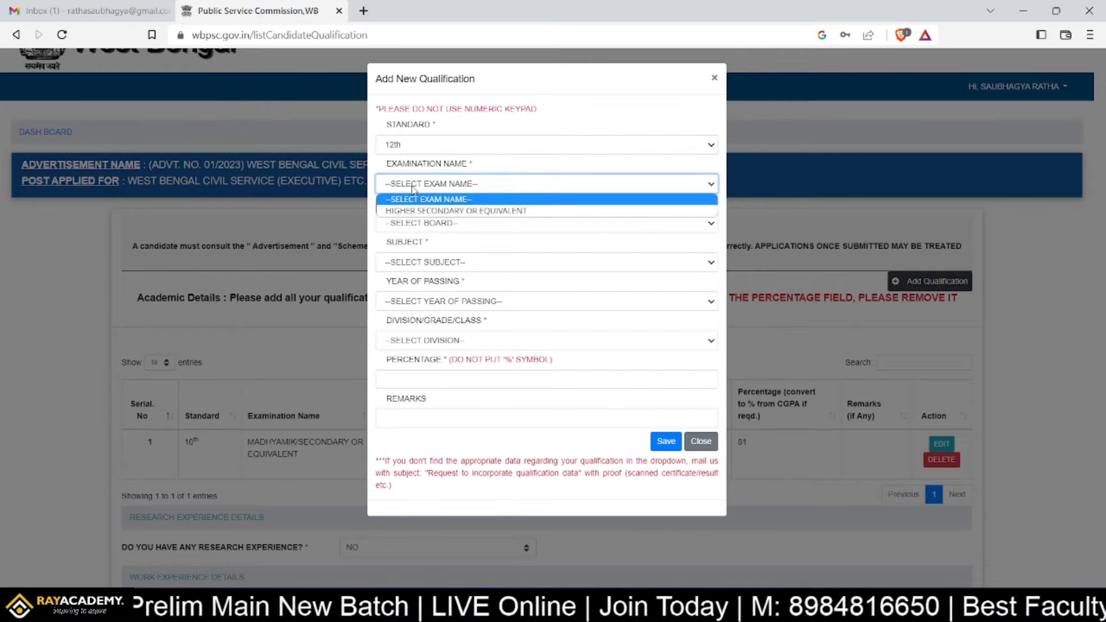
pyautogui.click(416, 208)
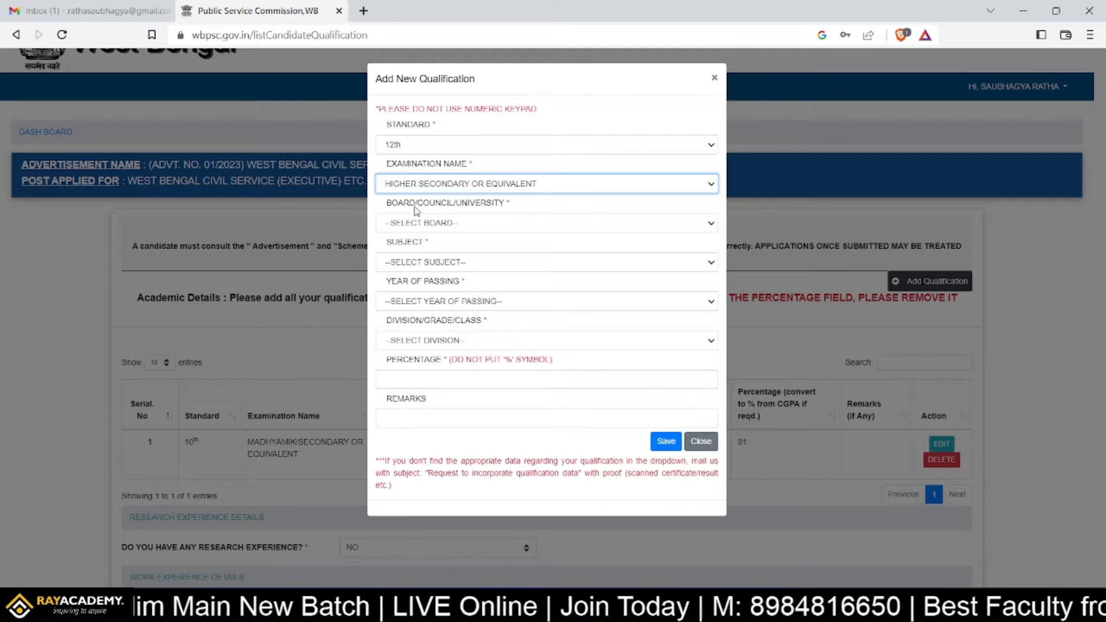
pyautogui.click(413, 224)
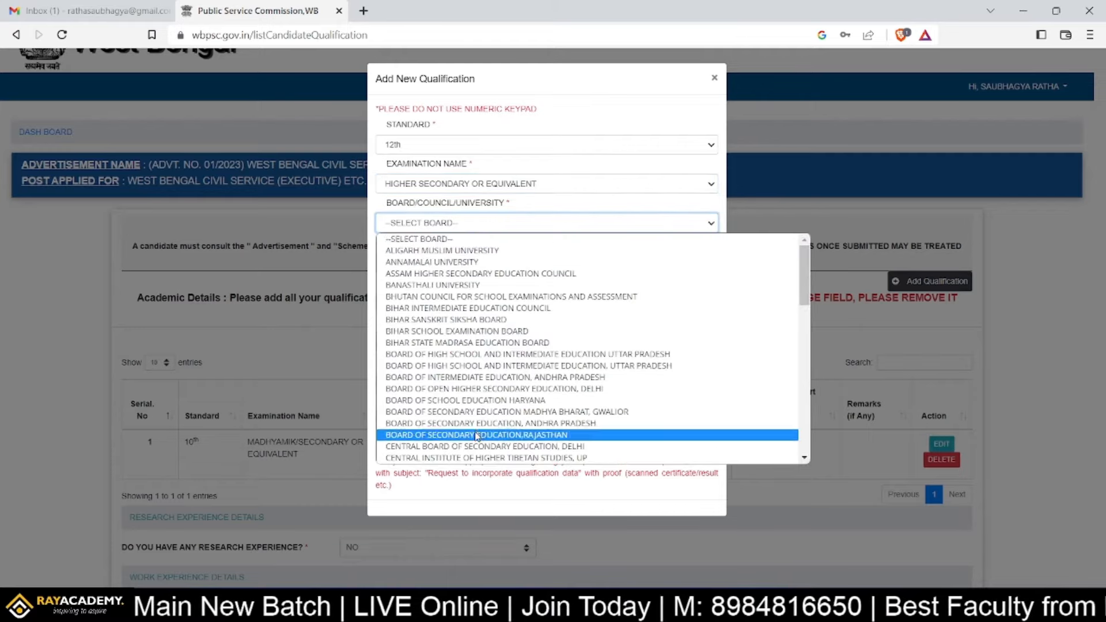
pyautogui.scroll(-15, 477, 435)
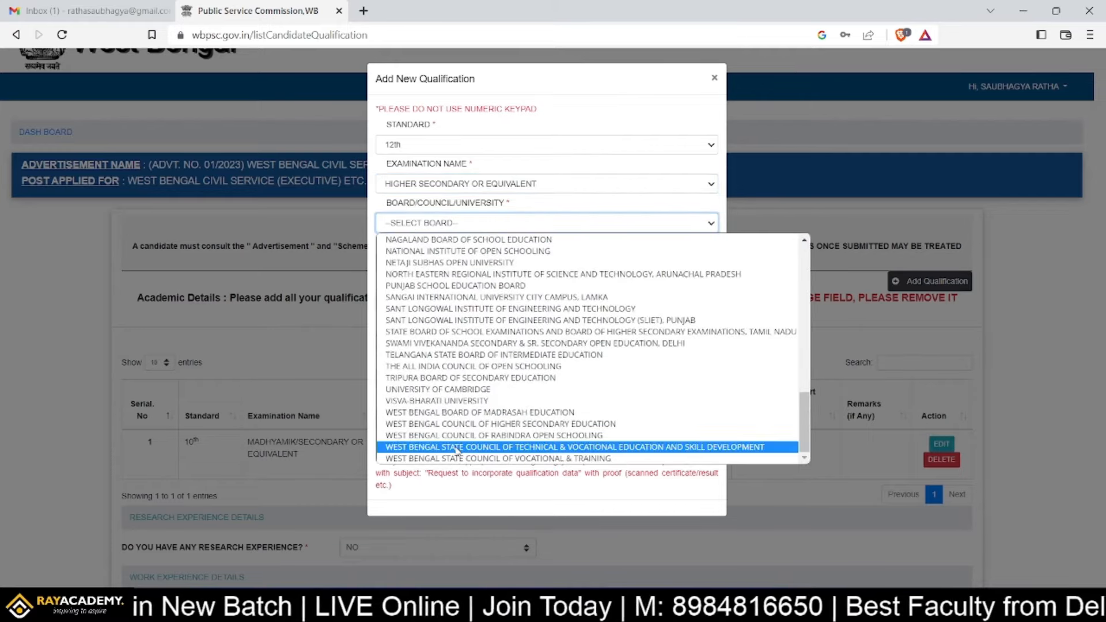
pyautogui.click(457, 424)
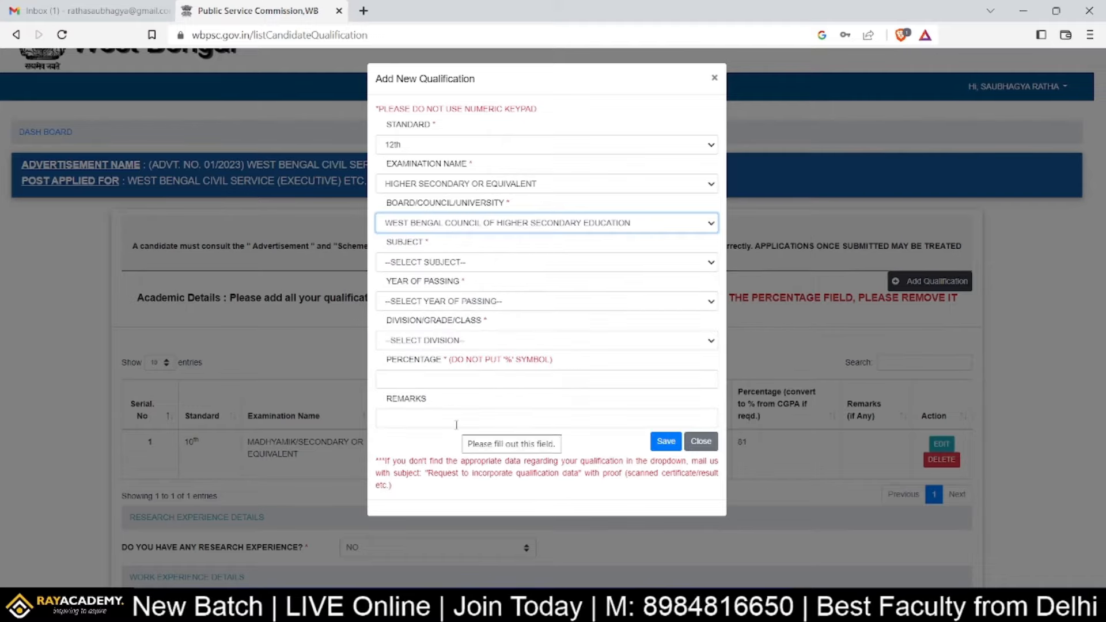
pyautogui.click(462, 263)
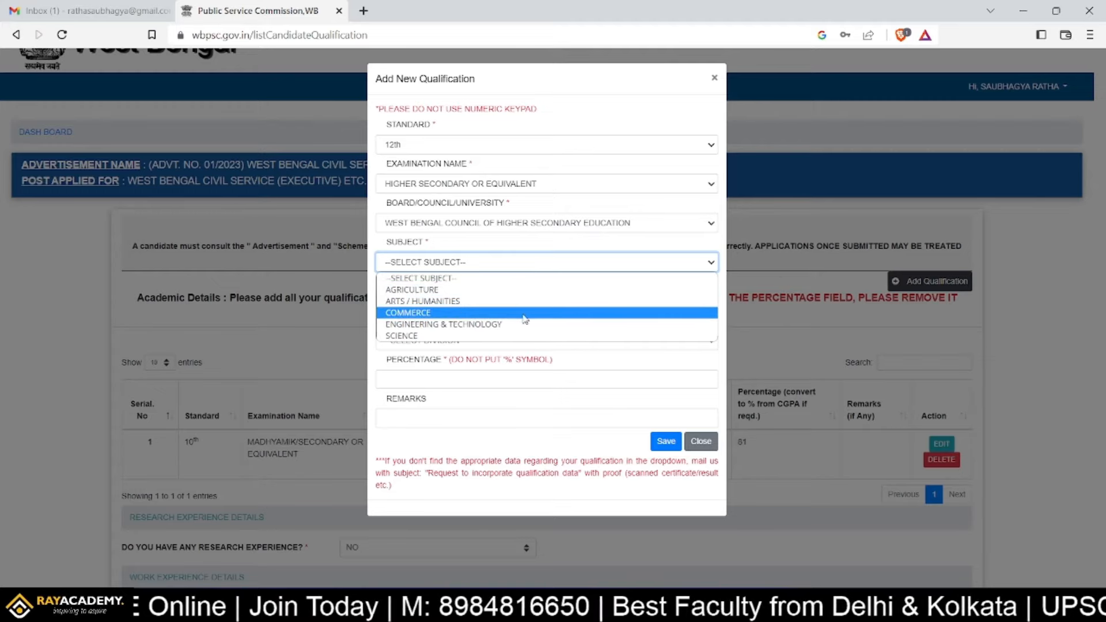
pyautogui.click(444, 313)
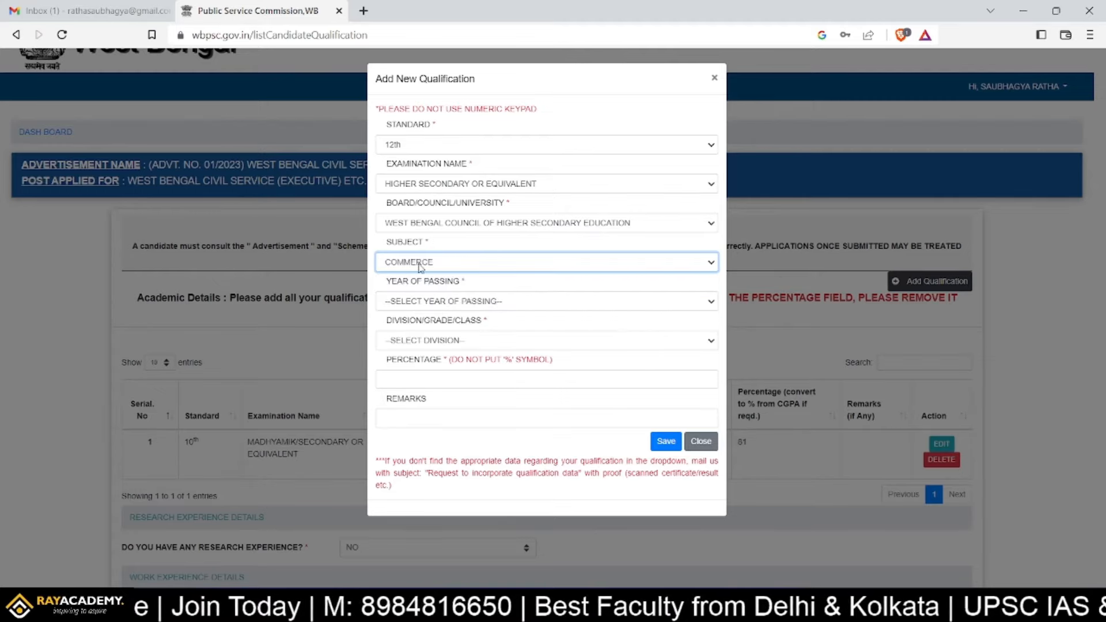
# - Set passing year 2015, 1st Class, 91 percent and save the 12th entry
pyautogui.click(417, 308)
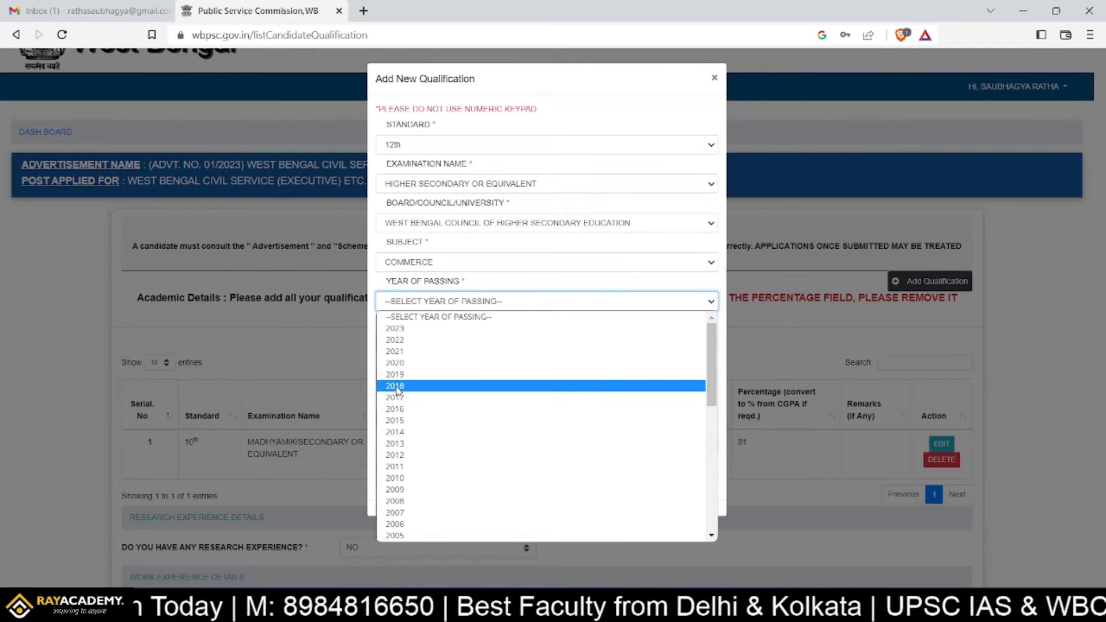
pyautogui.click(401, 421)
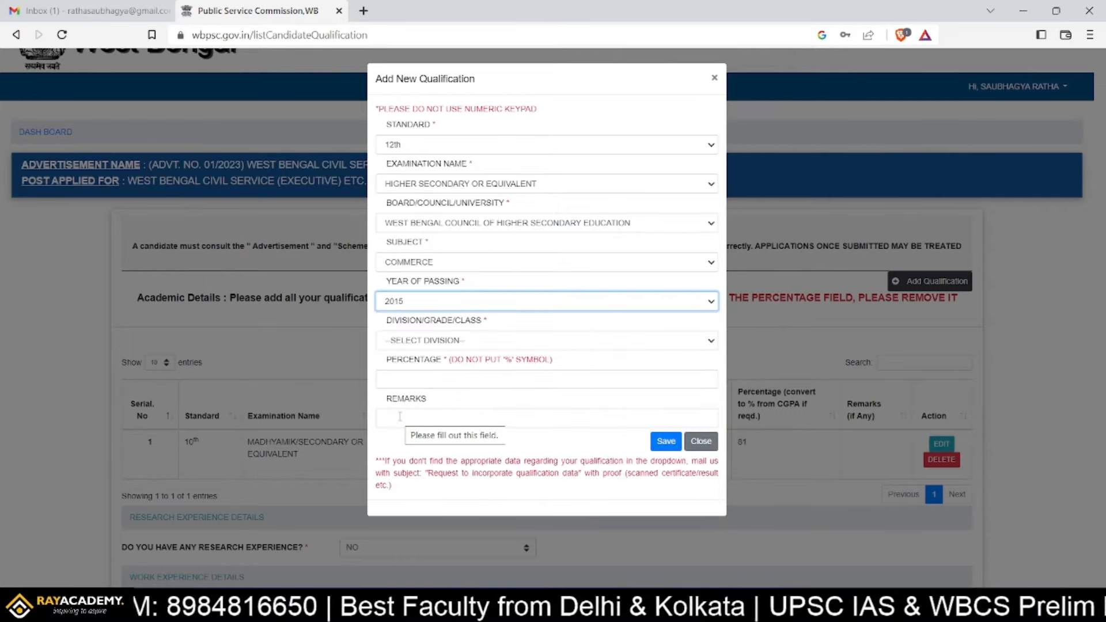
pyautogui.click(410, 341)
pyautogui.click(408, 369)
pyautogui.click(421, 380)
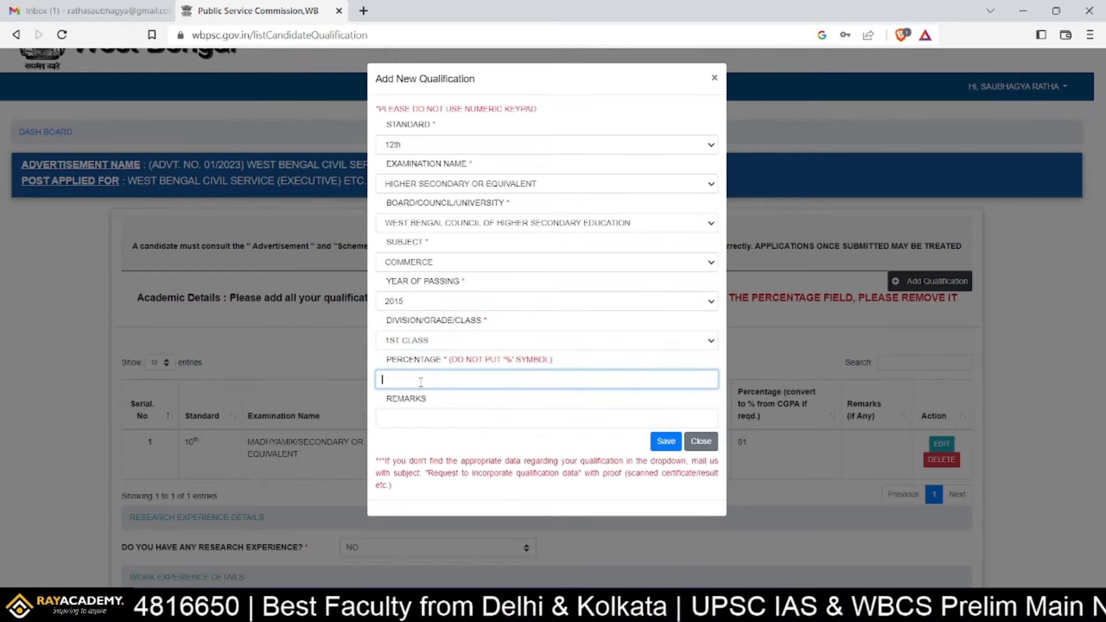
pyautogui.write('91')
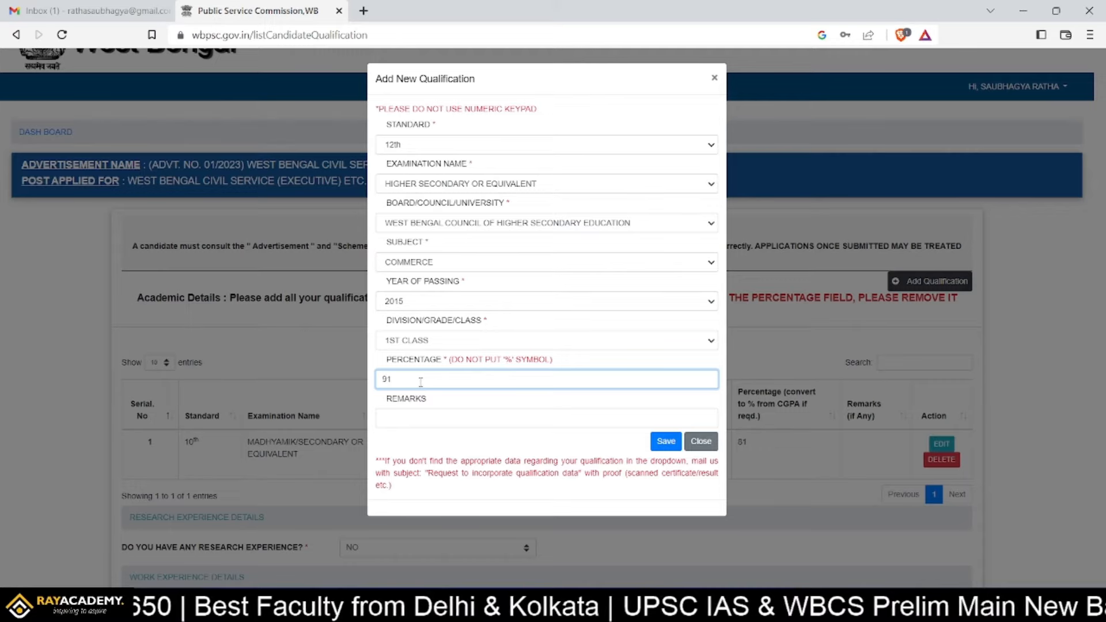
pyautogui.click(384, 416)
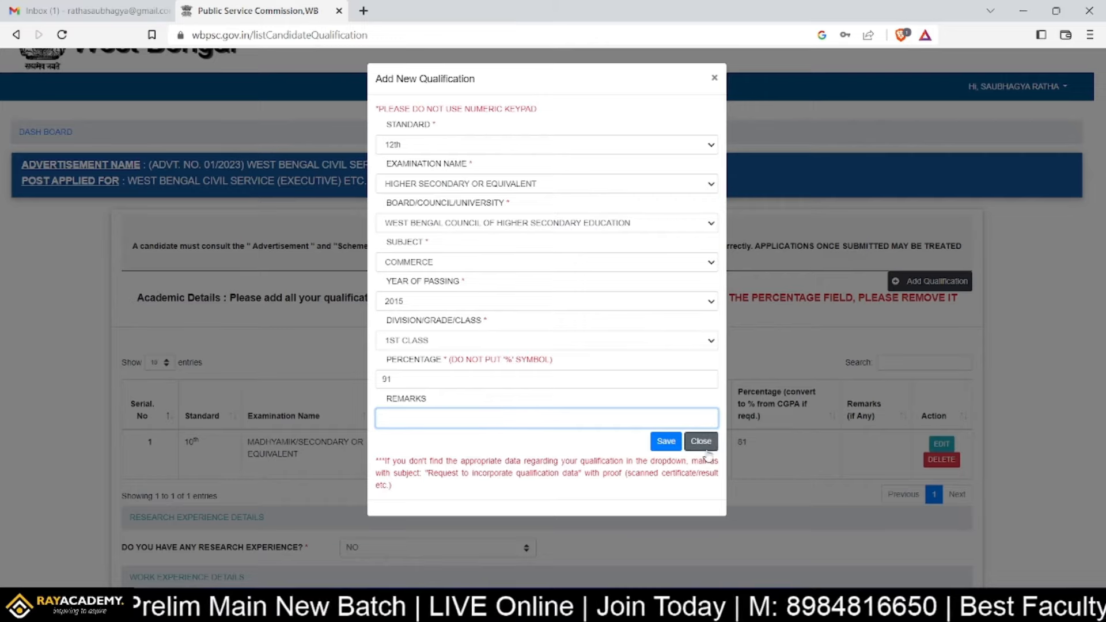
pyautogui.click(666, 440)
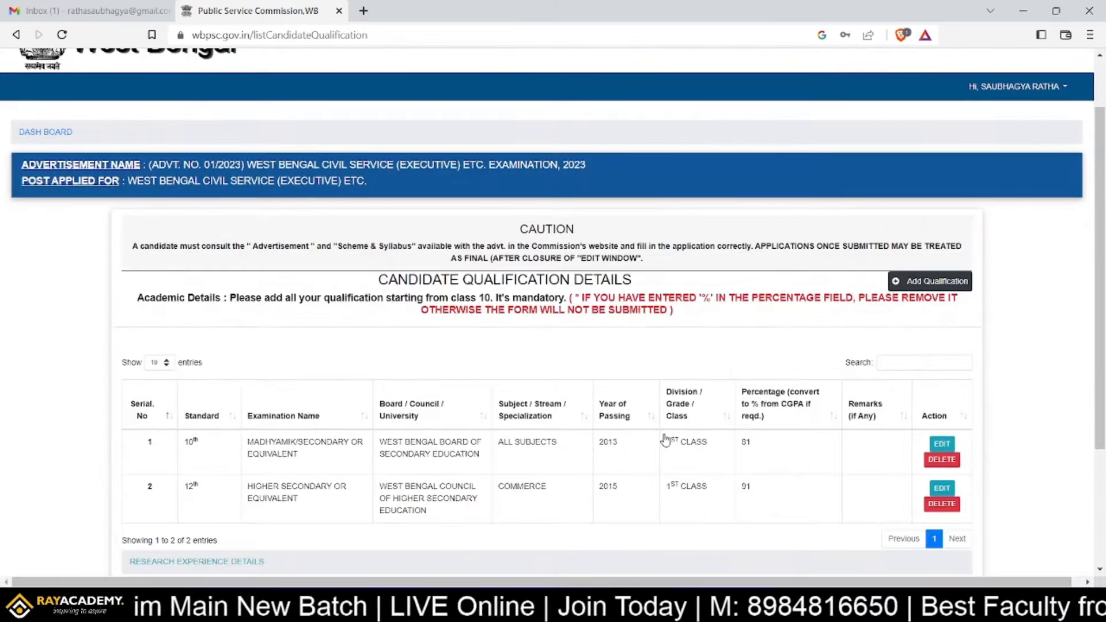
# - Open a blank Add New Qualification form below the 10th and 12th rows
pyautogui.scroll(-2, 631, 415)
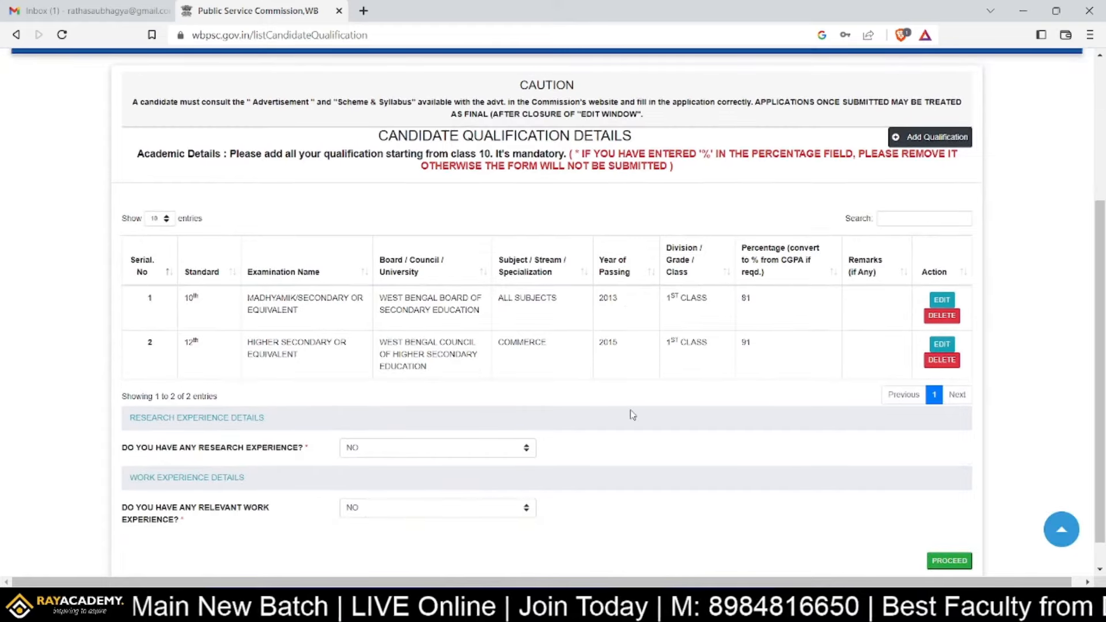
pyautogui.click(928, 139)
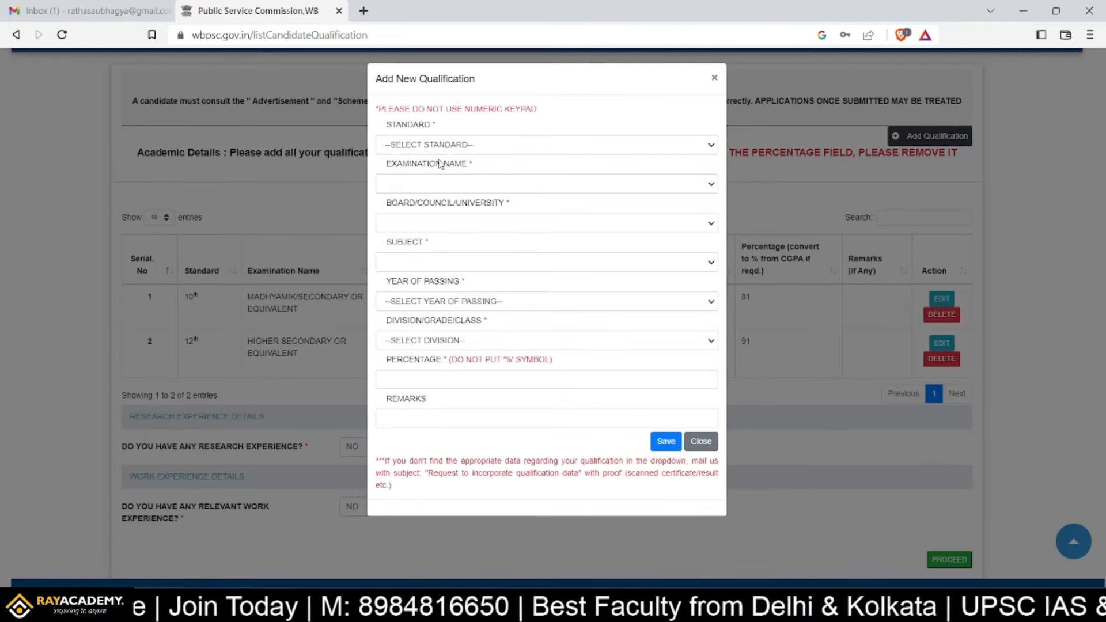
# - Enter standard Graduate, examination B.TECH, university Centre for Management Development
pyautogui.click(436, 146)
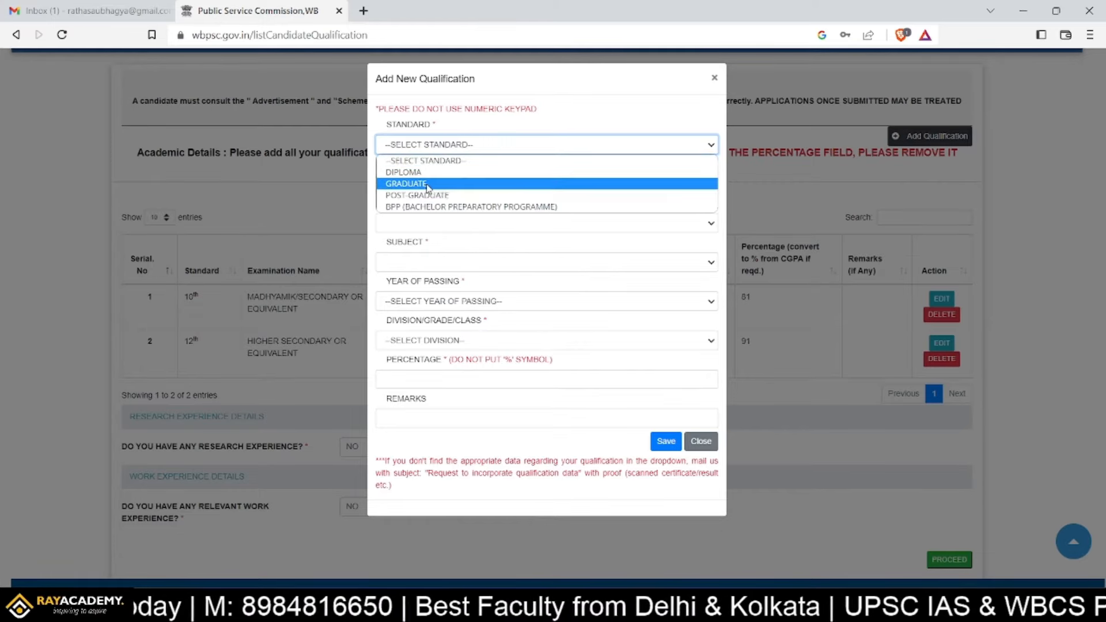
pyautogui.click(427, 184)
pyautogui.click(427, 184)
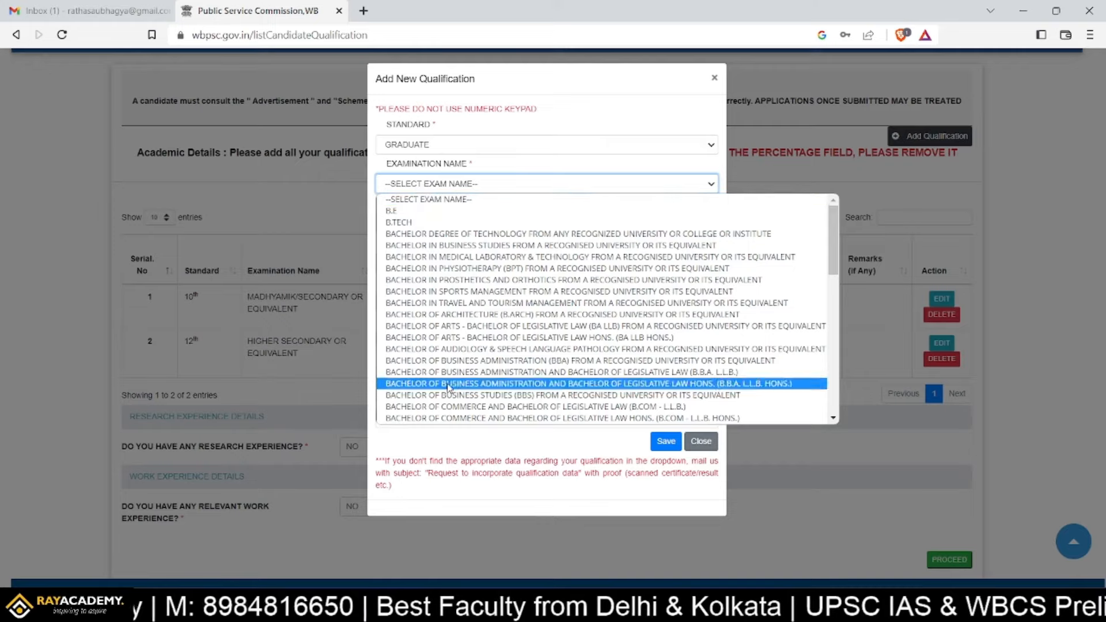
pyautogui.click(431, 223)
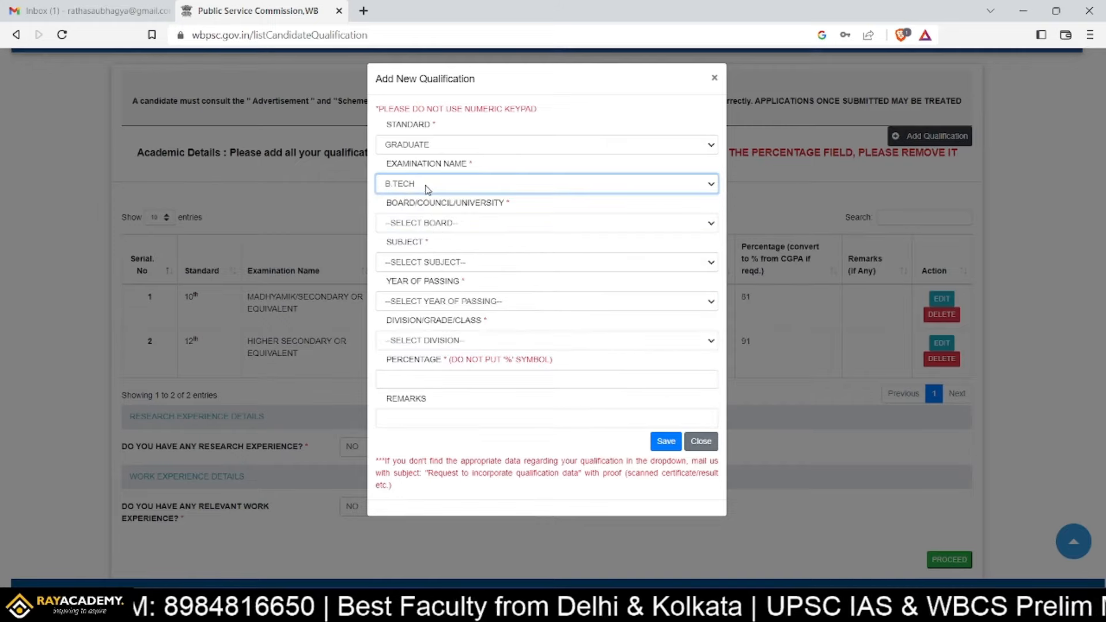
pyautogui.click(428, 187)
pyautogui.scroll(-5, 507, 345)
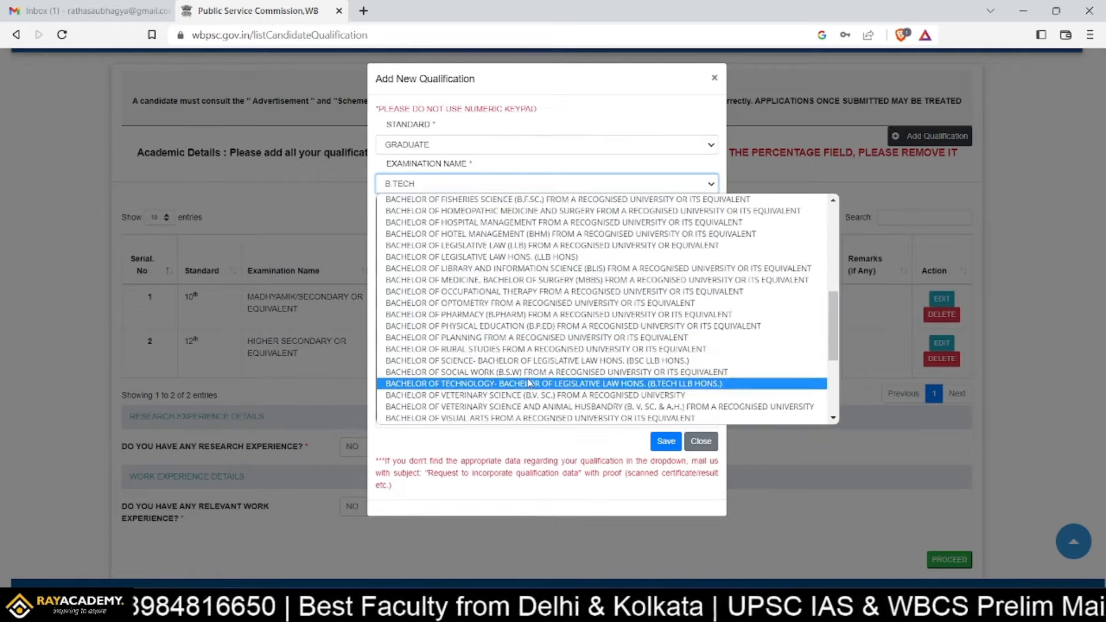
pyautogui.scroll(5, 528, 385)
pyautogui.scroll(-10, 528, 385)
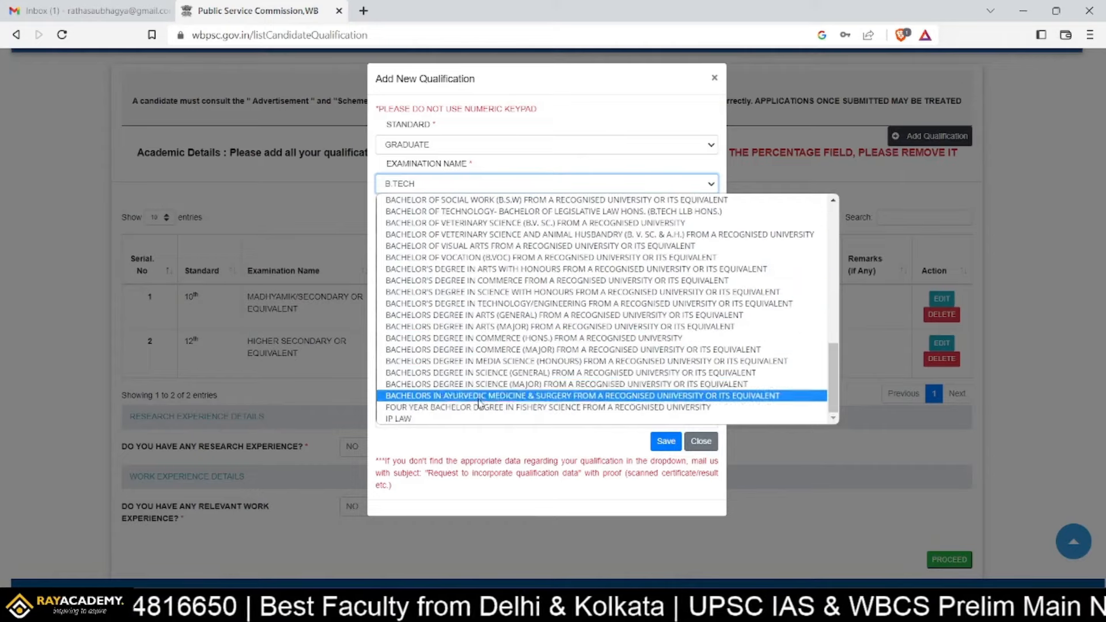
pyautogui.scroll(5, 481, 410)
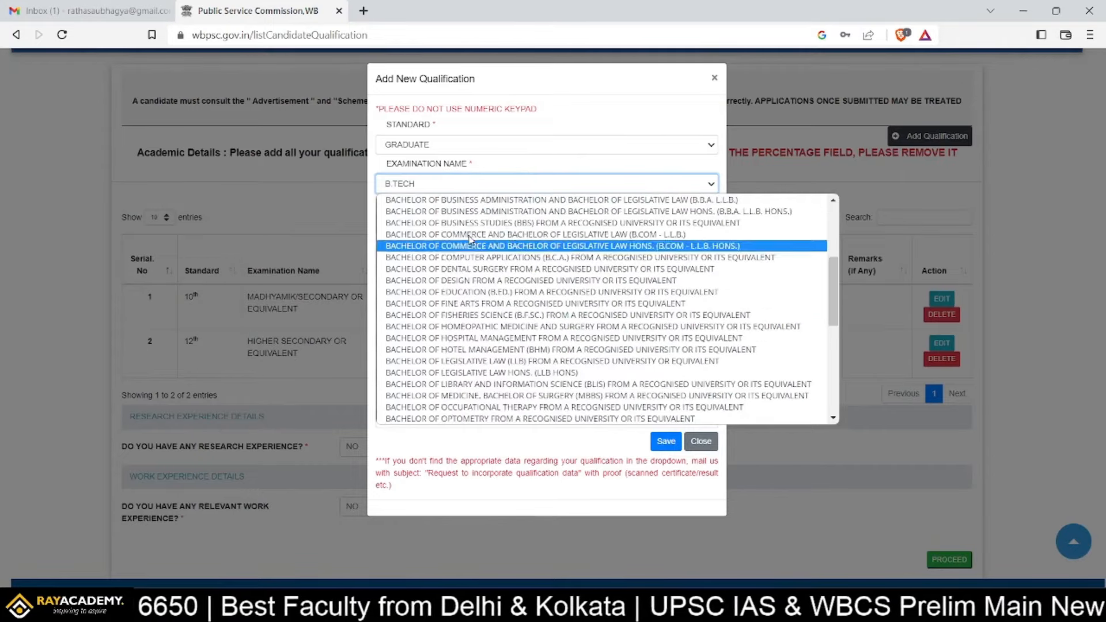
pyautogui.click(458, 184)
pyautogui.click(444, 223)
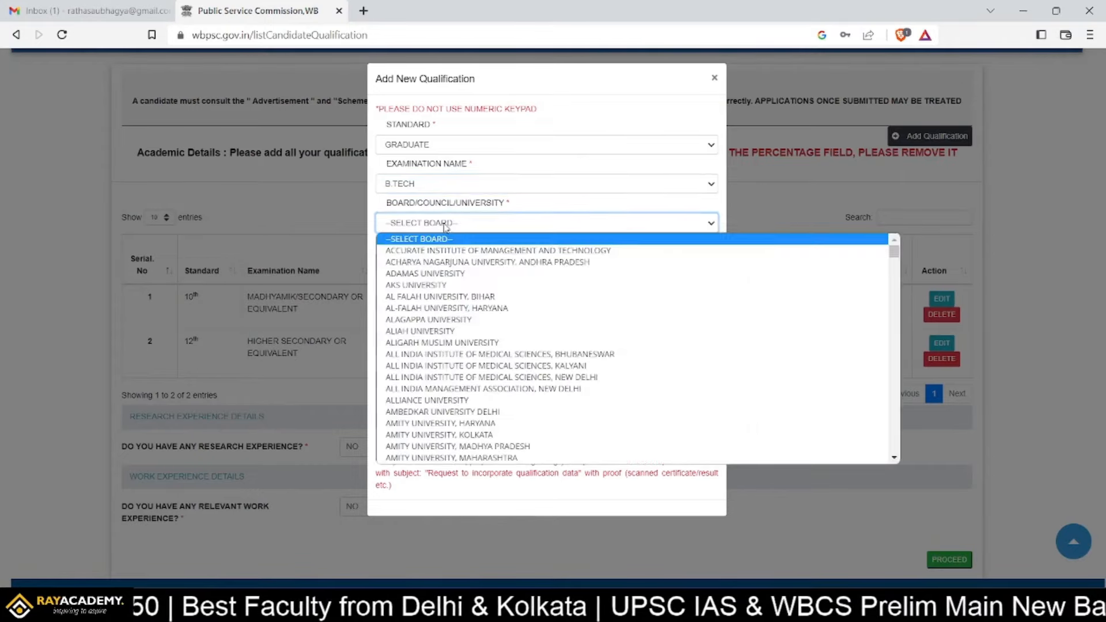
pyautogui.scroll(-8, 556, 452)
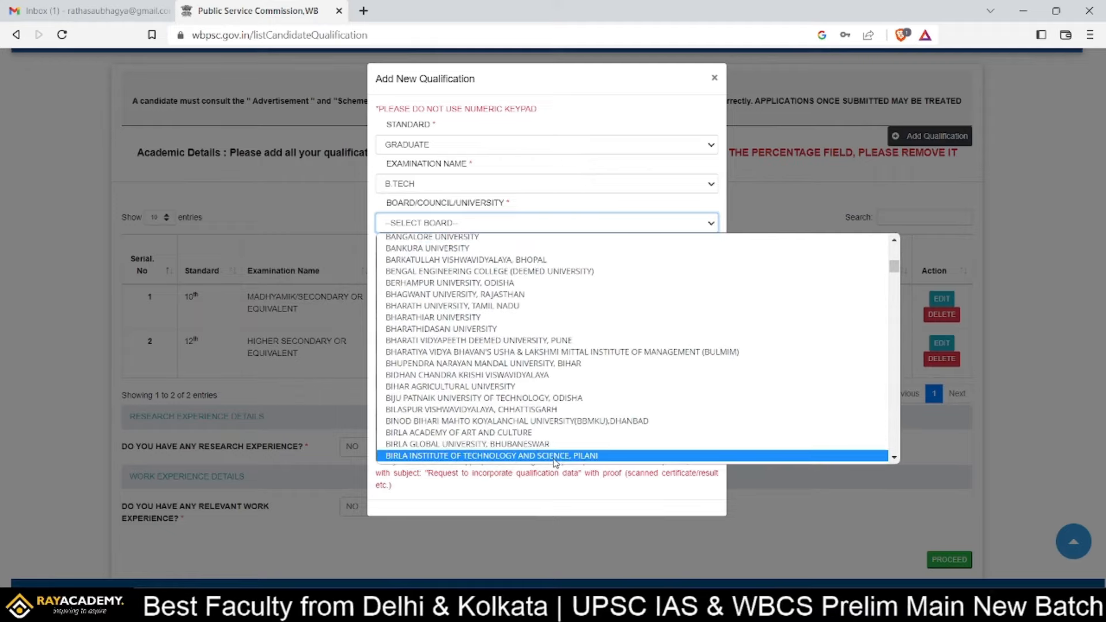
pyautogui.scroll(-6, 511, 399)
pyautogui.scroll(14, 510, 406)
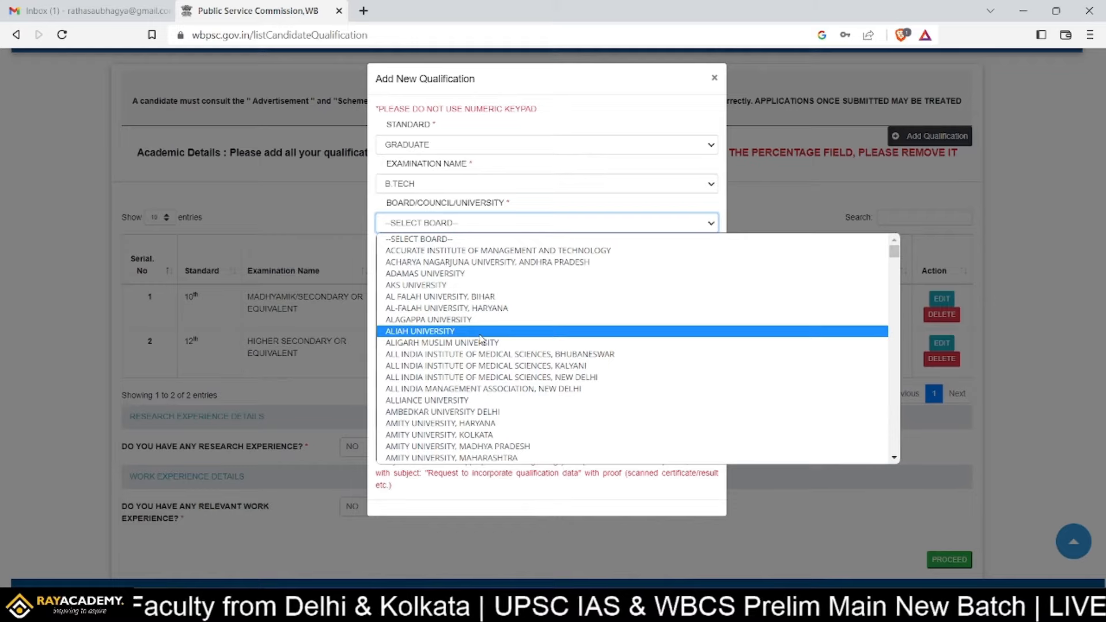
pyautogui.scroll(-10, 481, 345)
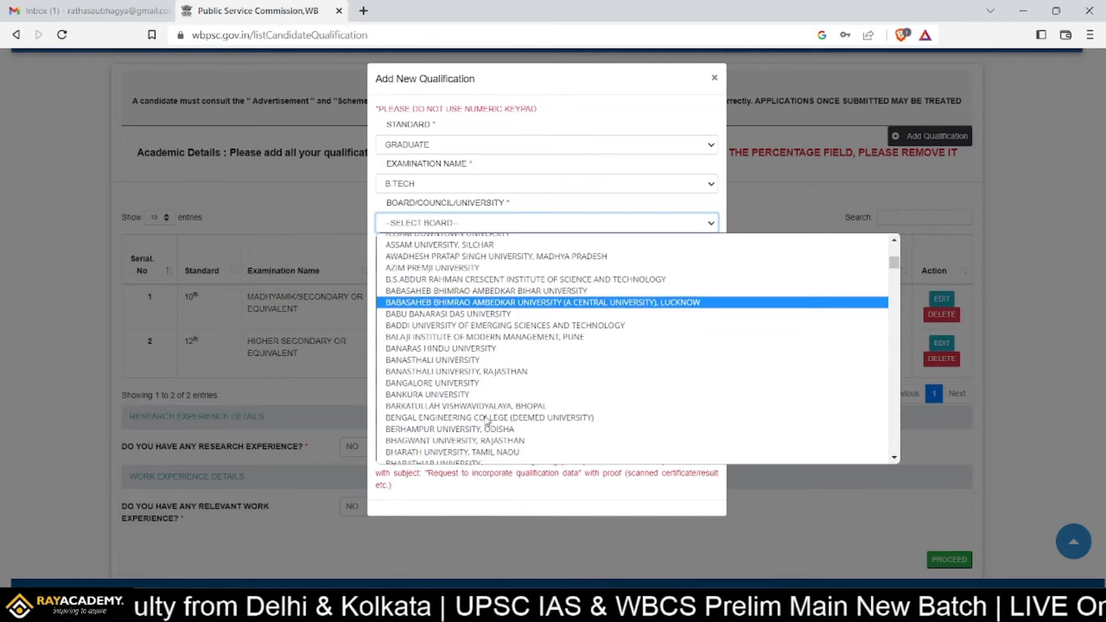
pyautogui.scroll(-5, 485, 426)
pyautogui.click(478, 411)
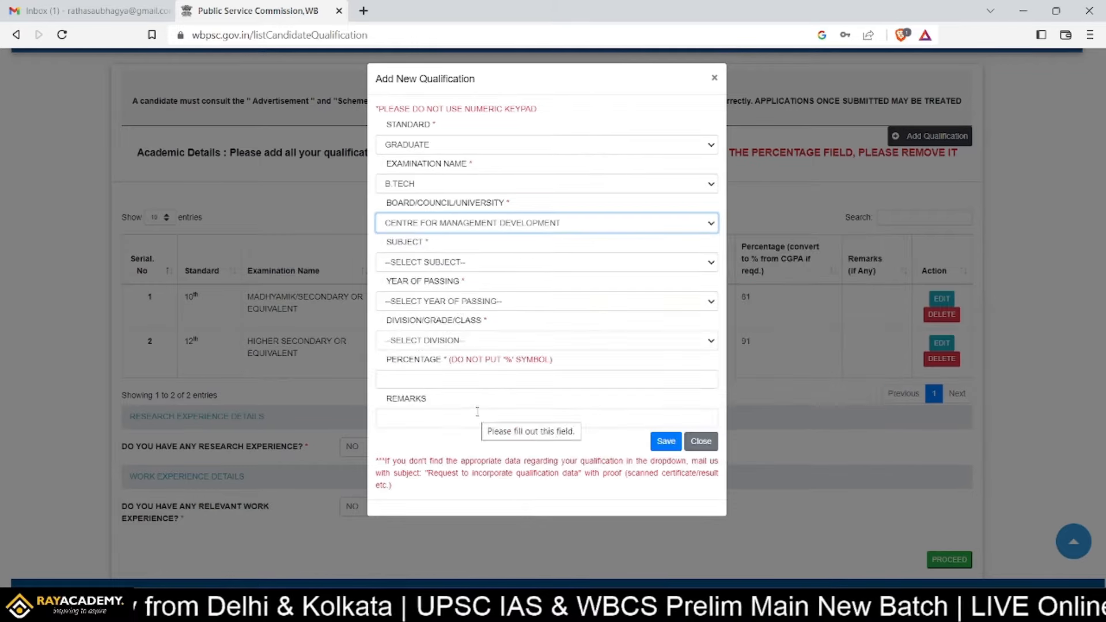
# - Set subject Accounting, passing year 2018, 1st Class, 92 percent, and save
pyautogui.click(449, 264)
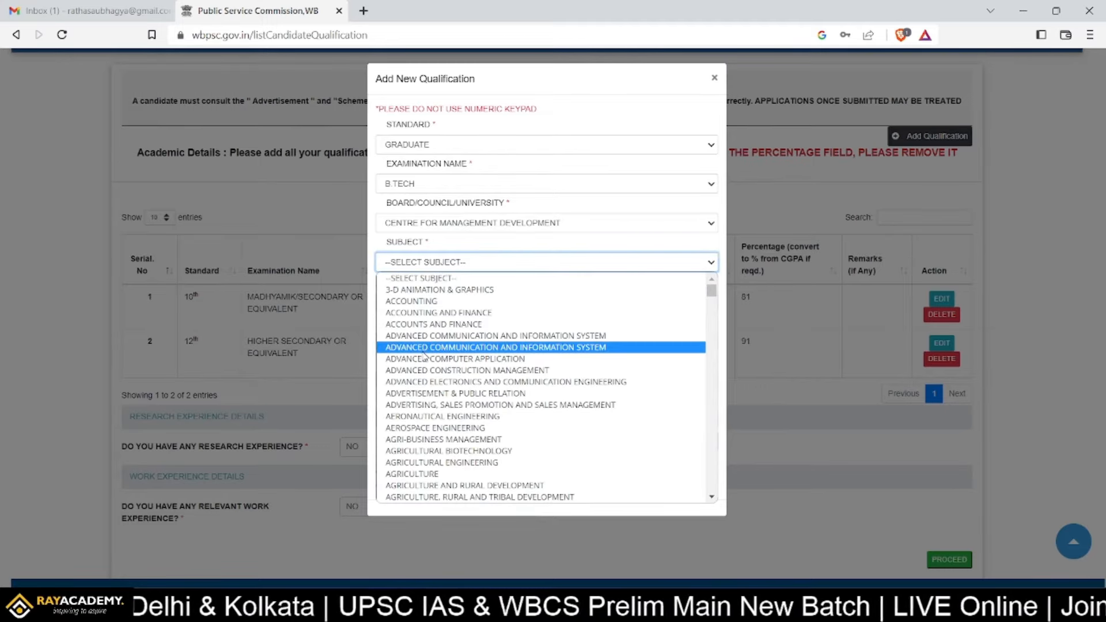
pyautogui.click(415, 300)
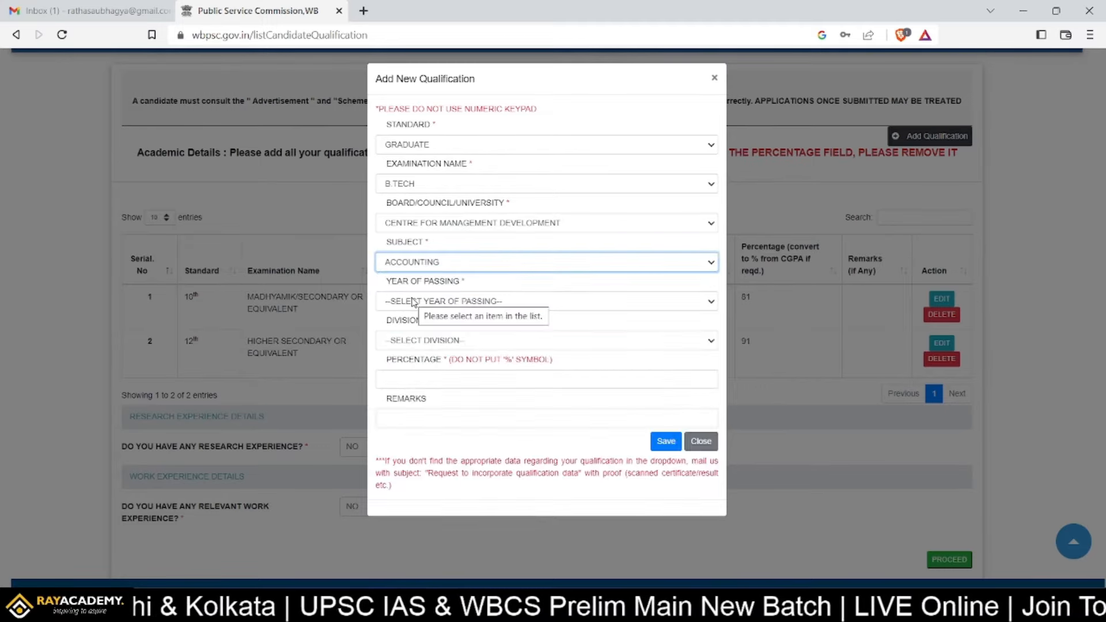
pyautogui.click(419, 301)
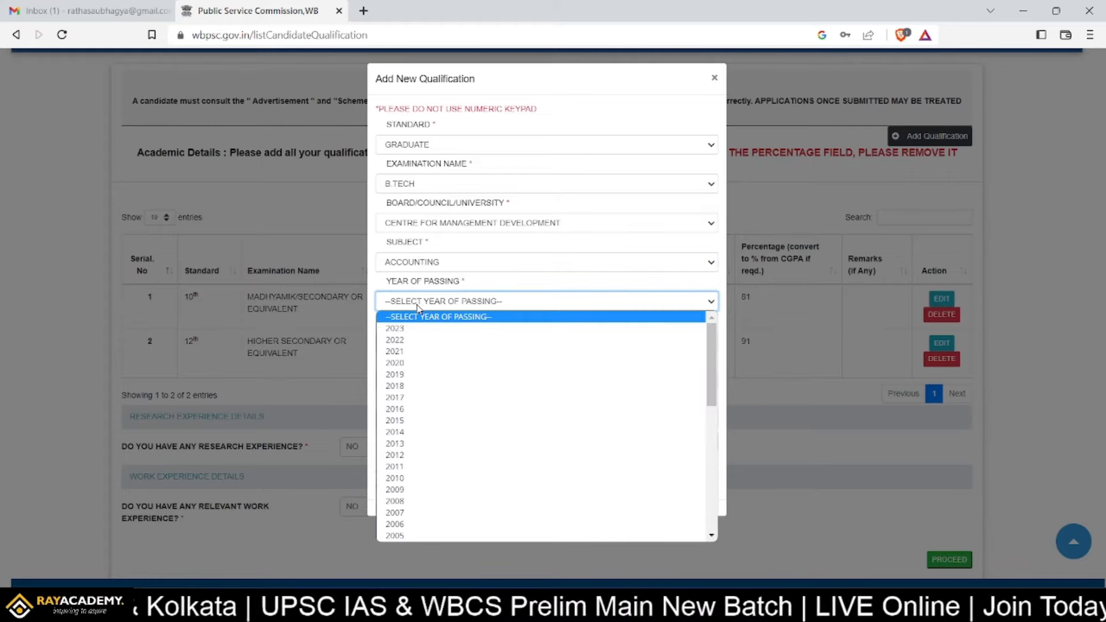
pyautogui.click(390, 386)
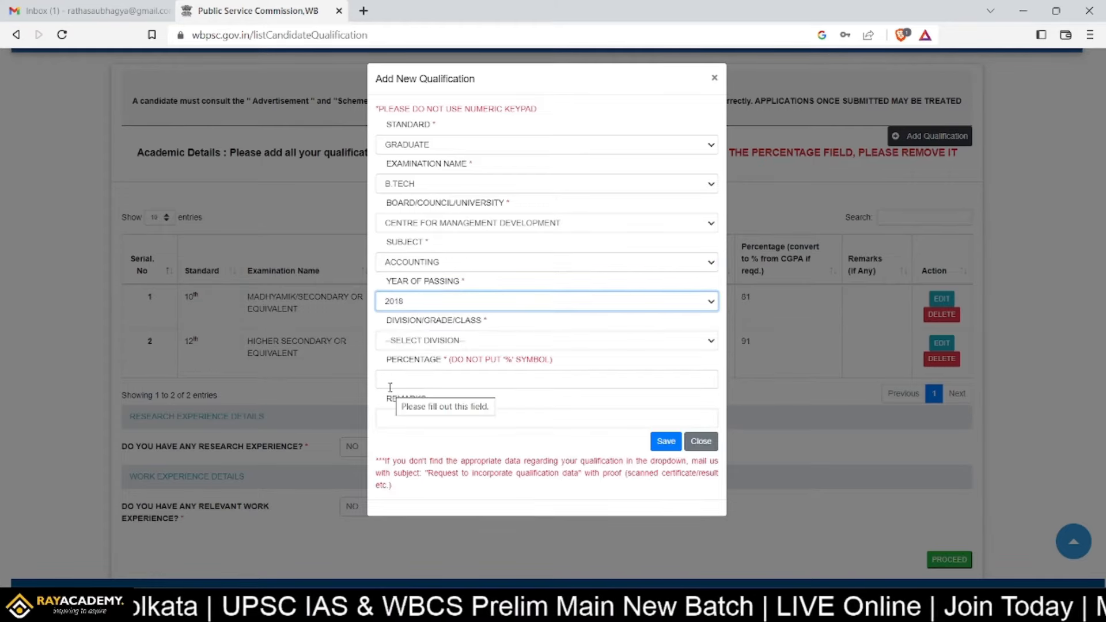
pyautogui.click(406, 341)
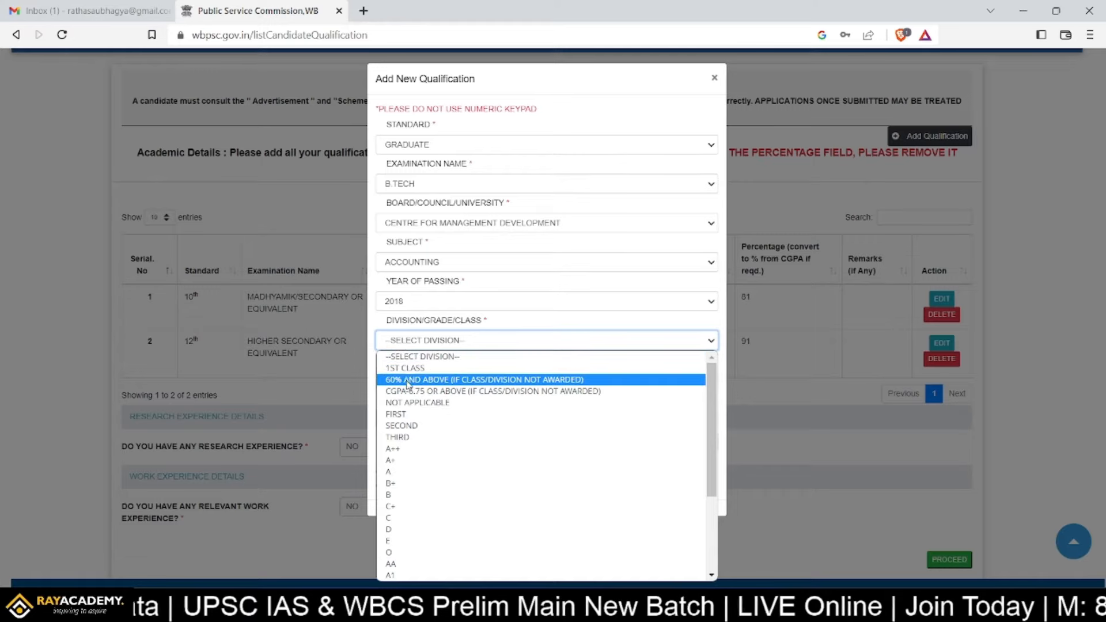
pyautogui.click(404, 368)
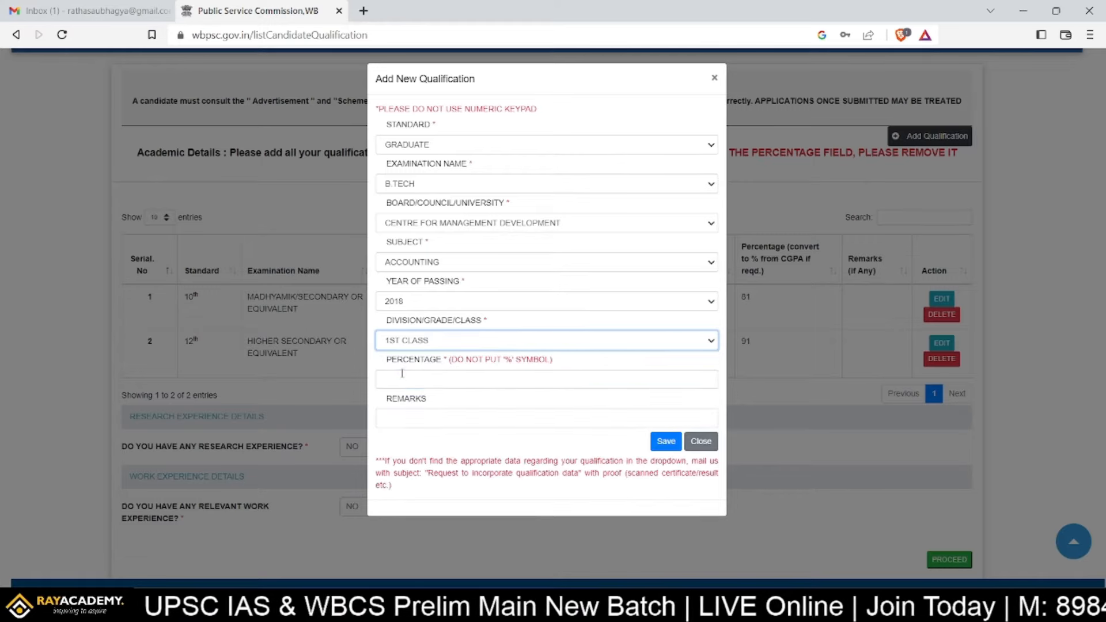
pyautogui.click(402, 373)
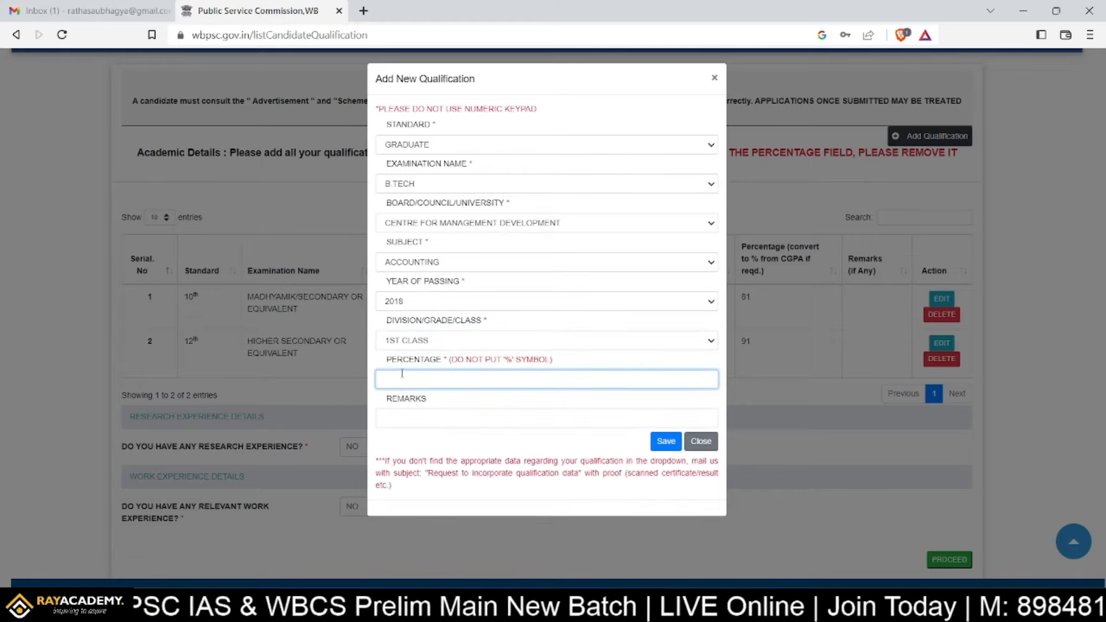
pyautogui.write('92')
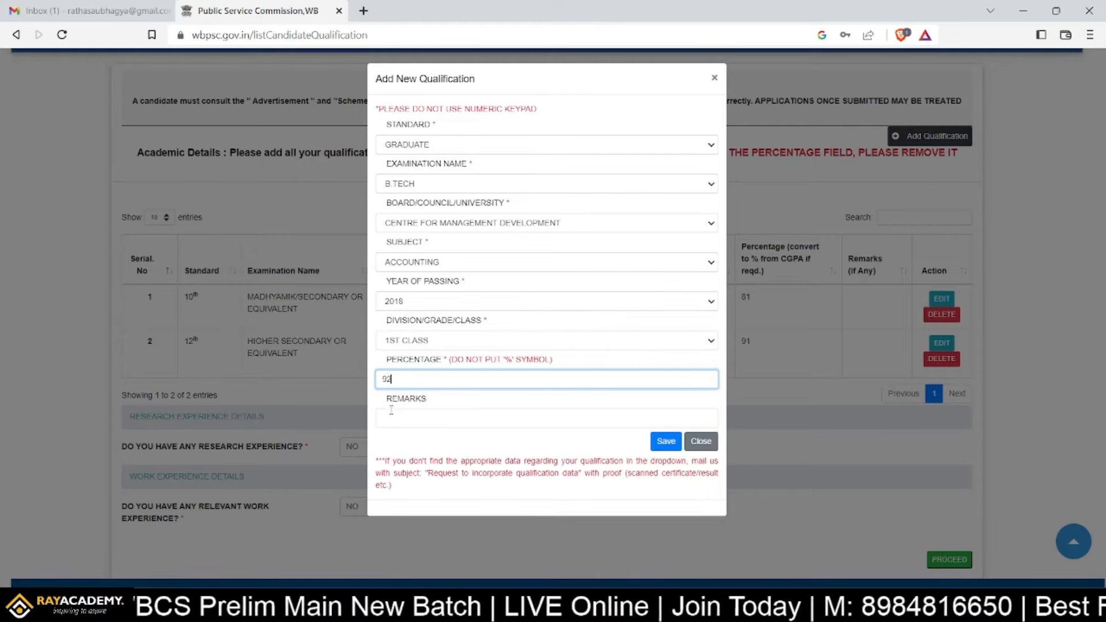
pyautogui.click(395, 424)
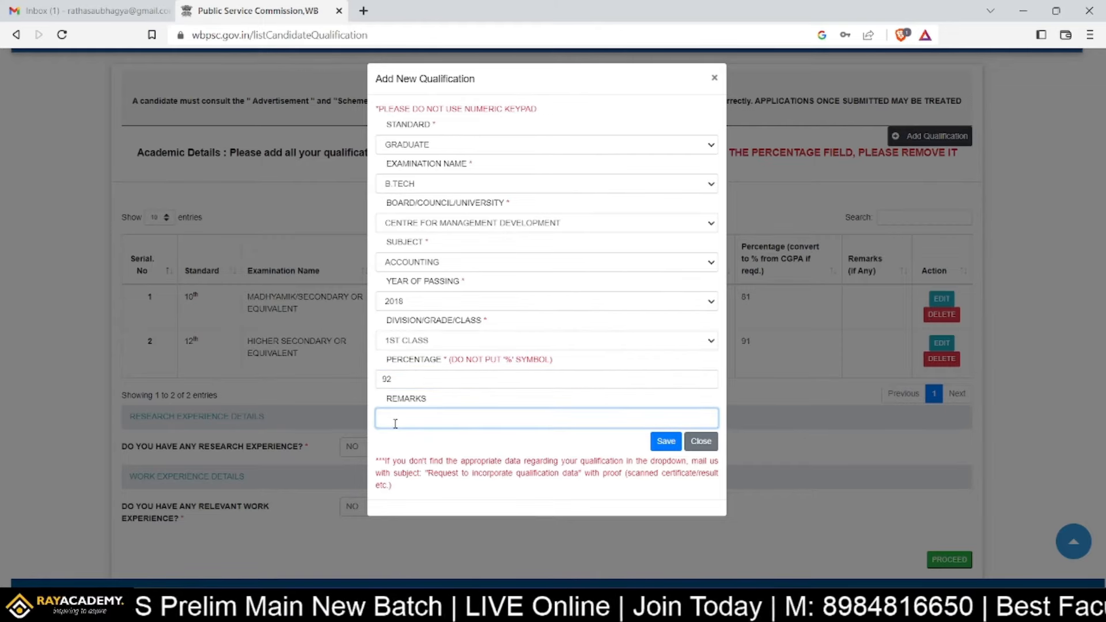
pyautogui.click(665, 440)
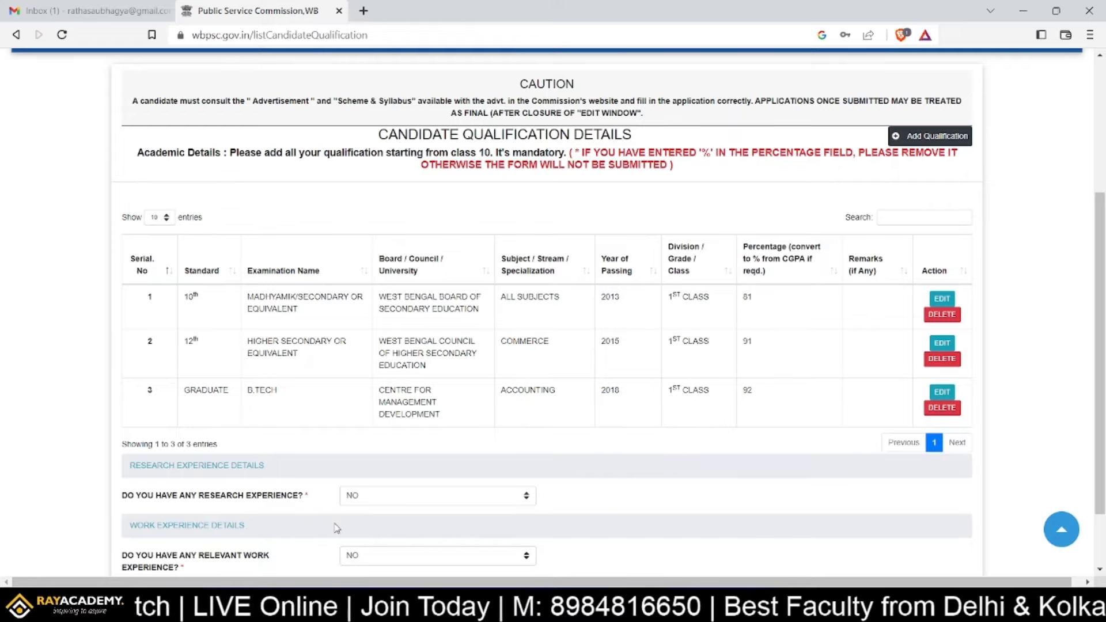
# - Set 'Do you have any research experience?' to NO below the three listed qualifications
pyautogui.scroll(-2, 335, 526)
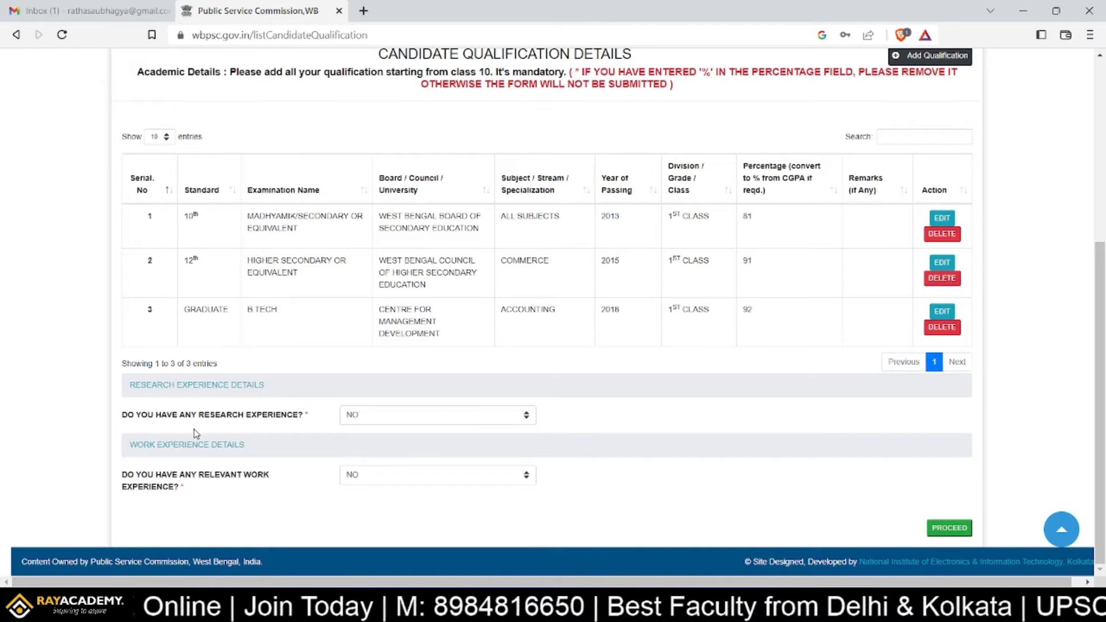
pyautogui.click(440, 423)
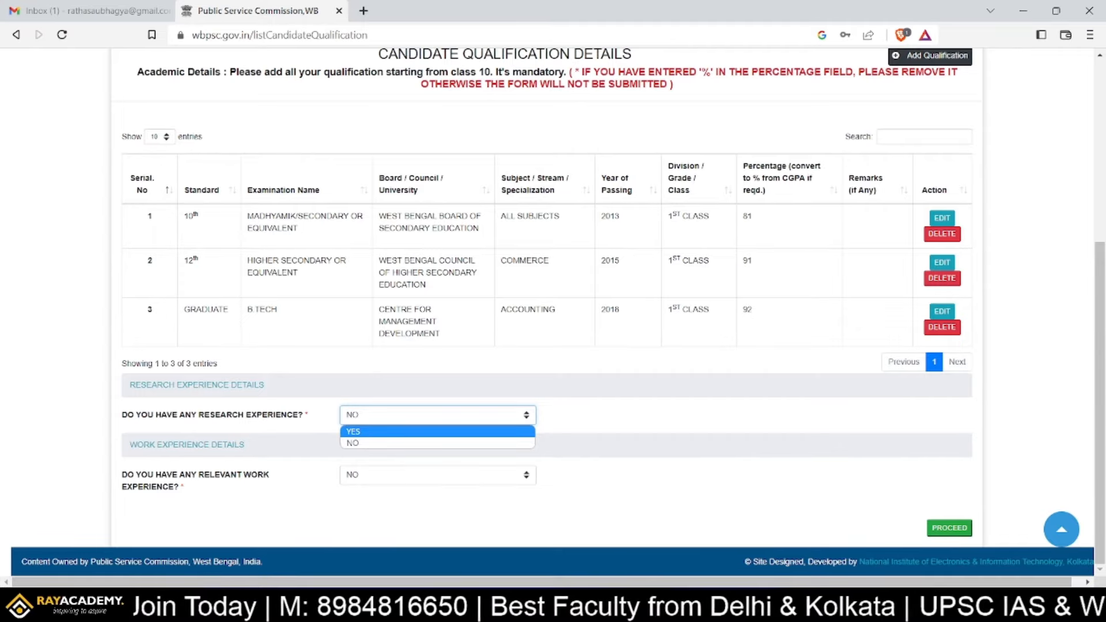
pyautogui.click(364, 444)
pyautogui.click(361, 416)
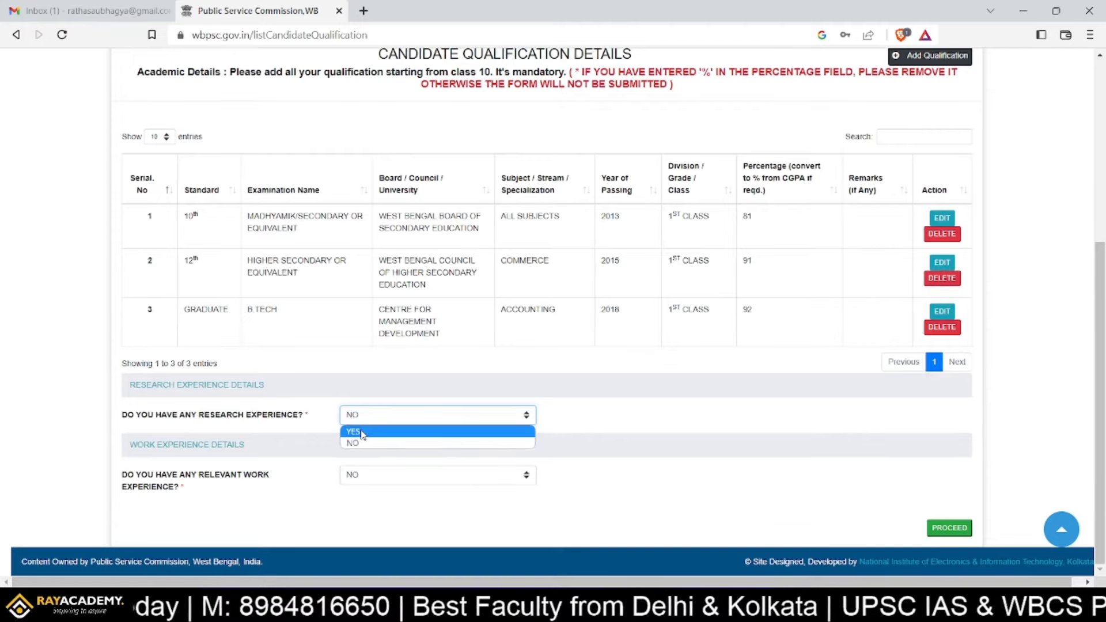
pyautogui.click(358, 436)
pyautogui.scroll(-1, 187, 494)
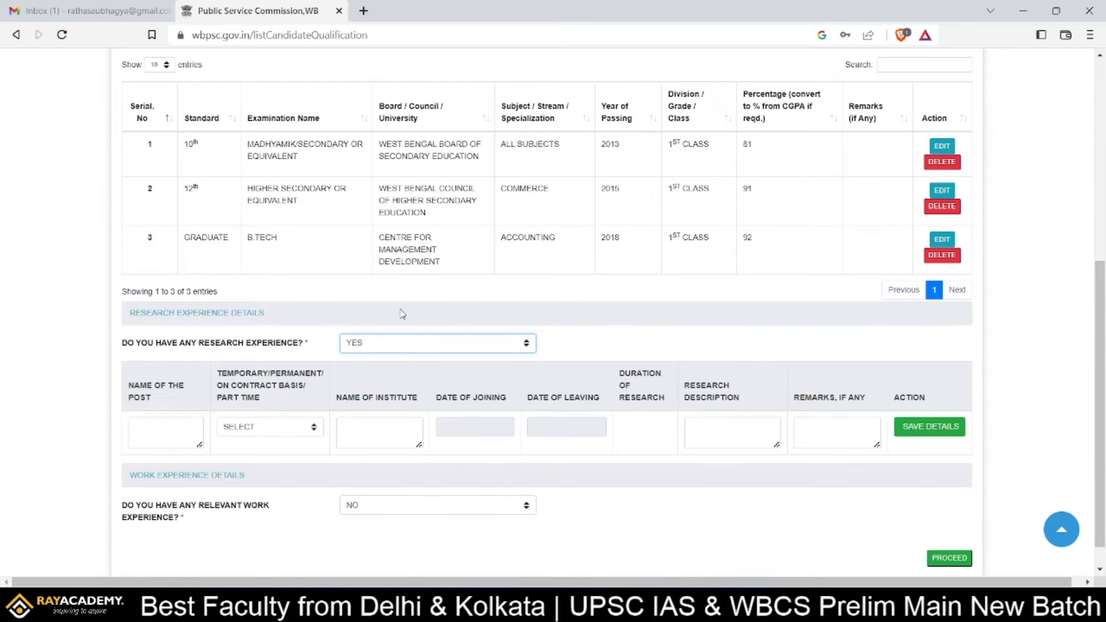
pyautogui.click(408, 343)
pyautogui.click(393, 372)
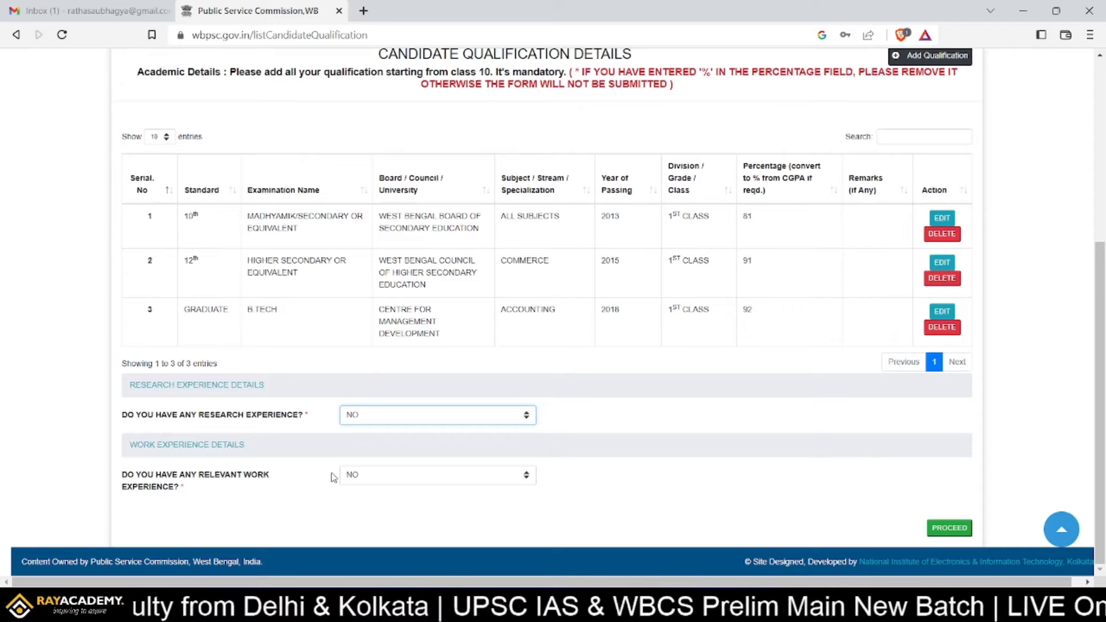
pyautogui.click(494, 479)
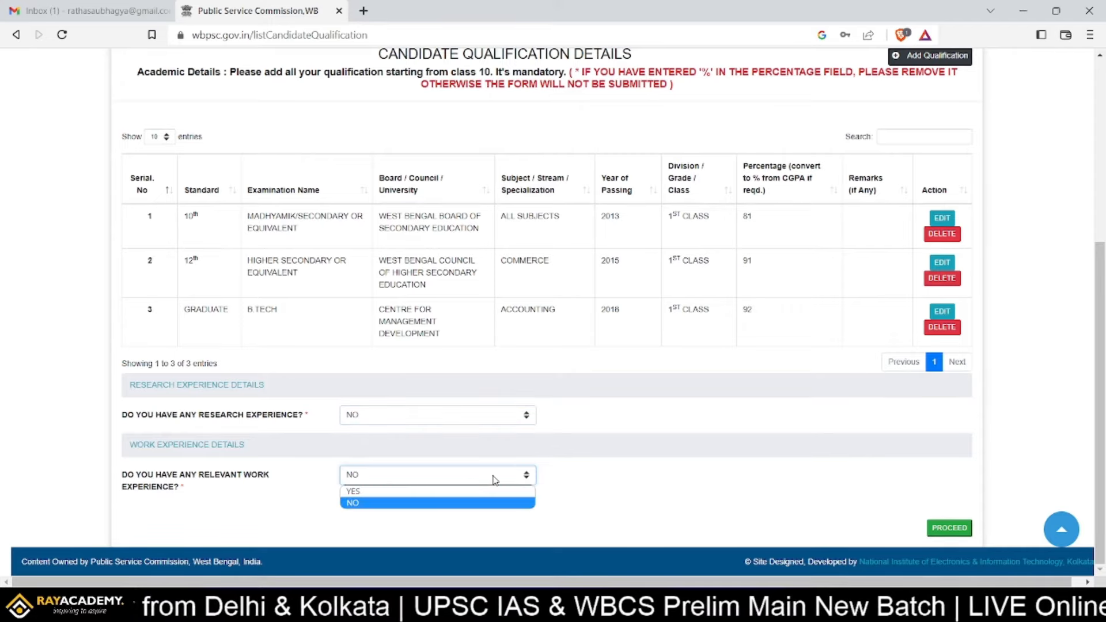
pyautogui.press('Up')
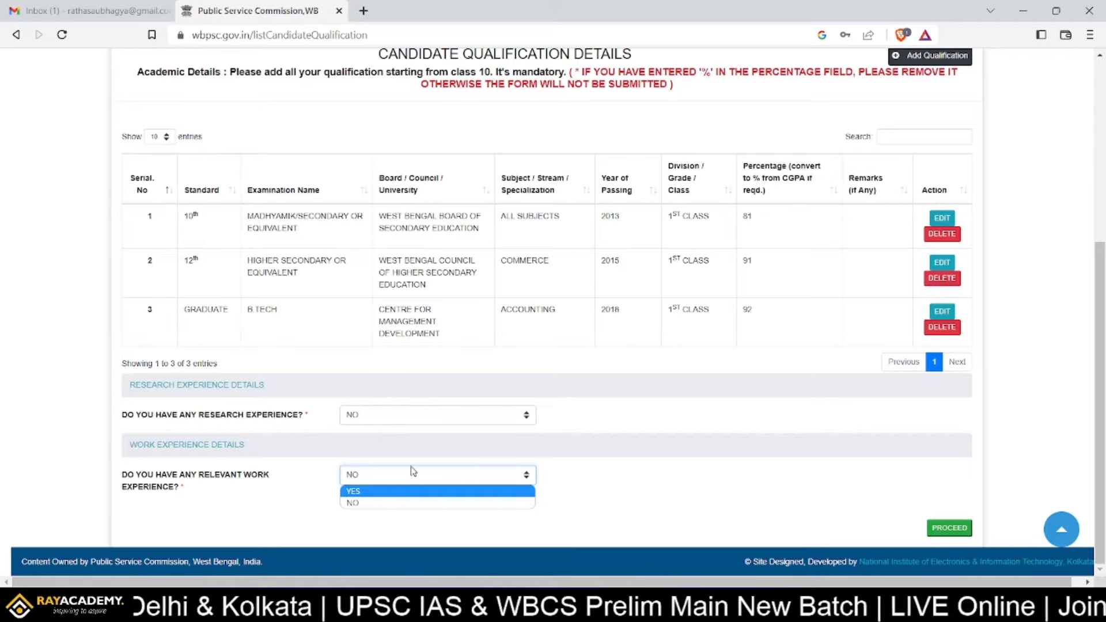
pyautogui.click(353, 492)
pyautogui.scroll(-2, 353, 495)
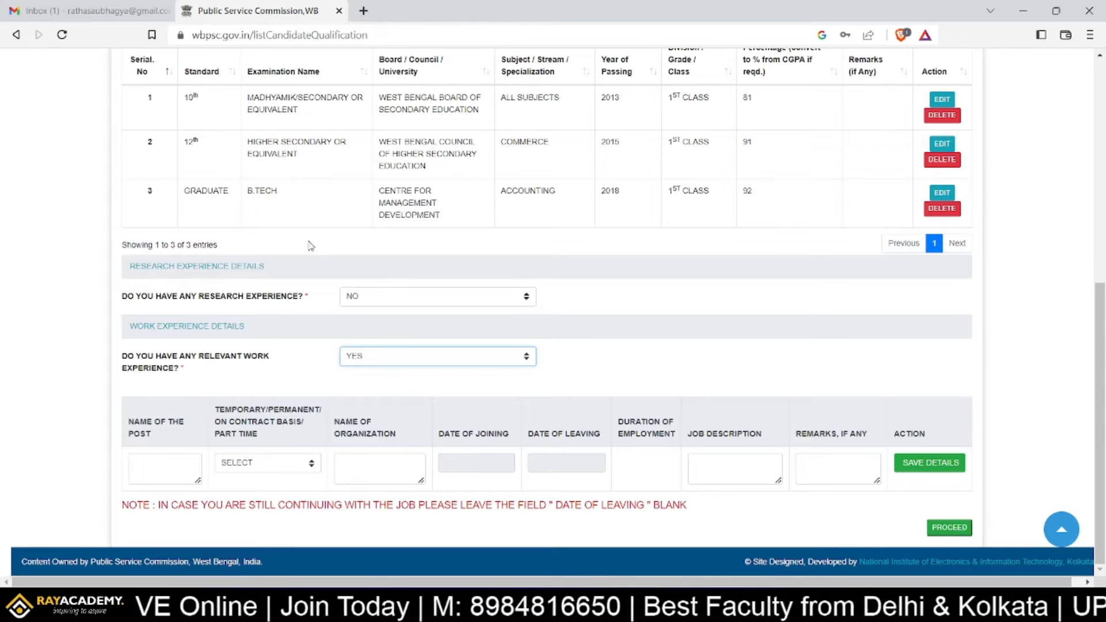
pyautogui.click(396, 357)
pyautogui.click(352, 383)
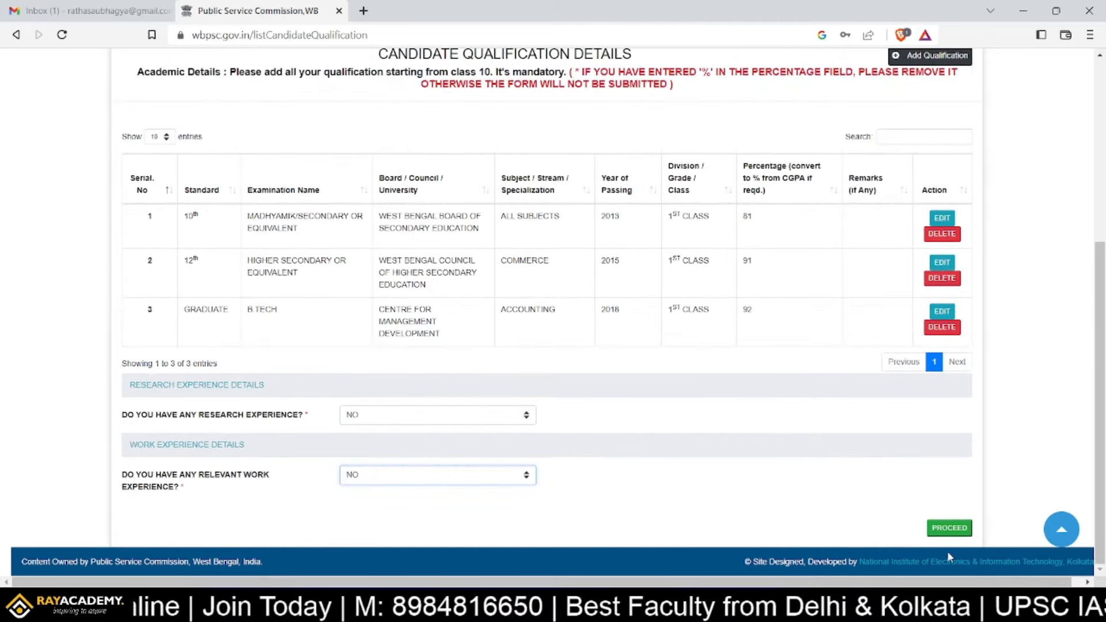
pyautogui.click(948, 531)
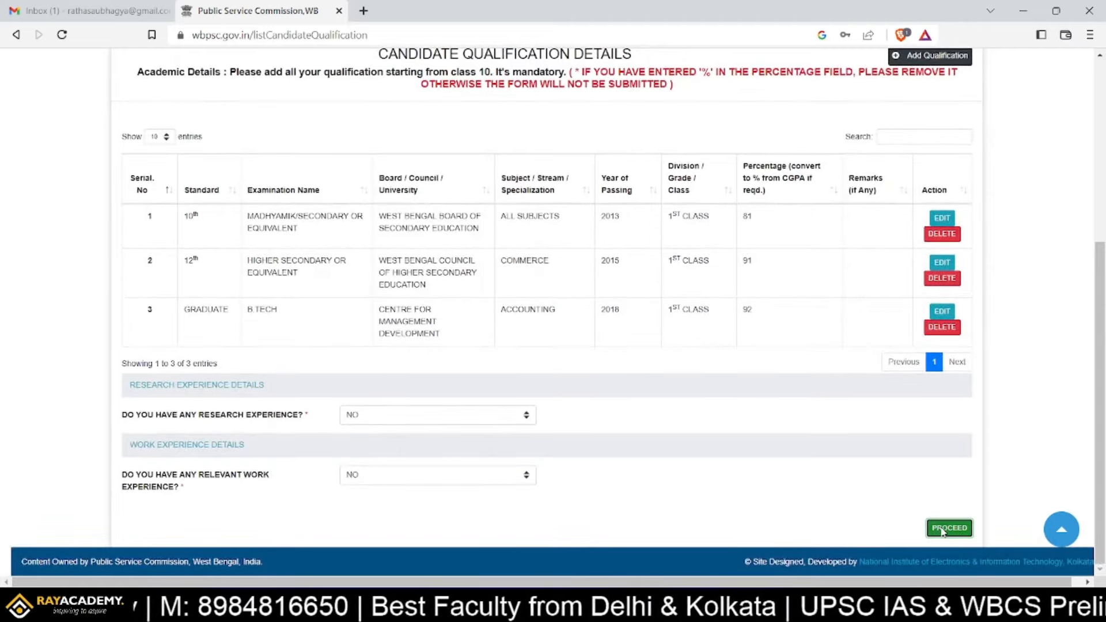
# - Scroll through the qualification table to review the 10th, 12th and graduate entries
pyautogui.scroll(3, 659, 413)
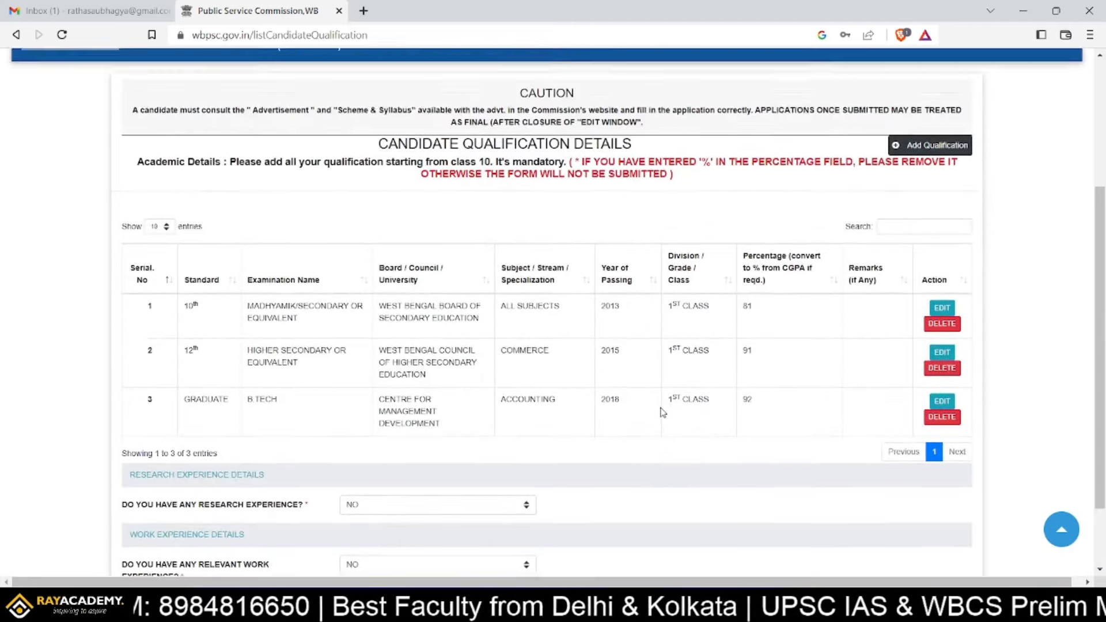
pyautogui.scroll(-3, 661, 411)
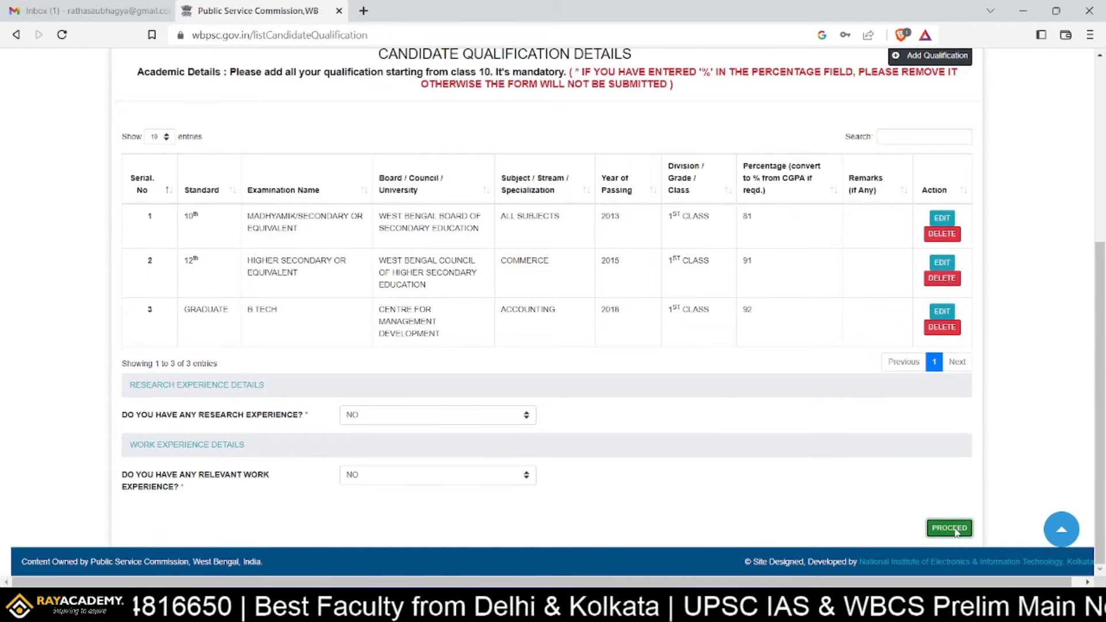
pyautogui.scroll(4, 956, 533)
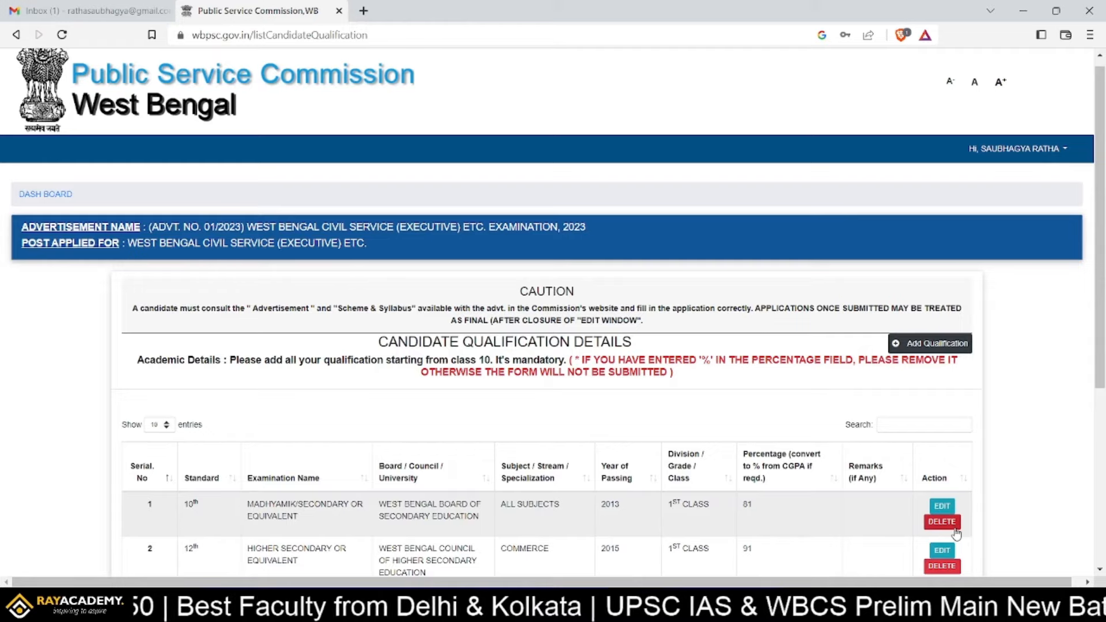
pyautogui.scroll(-1, 957, 534)
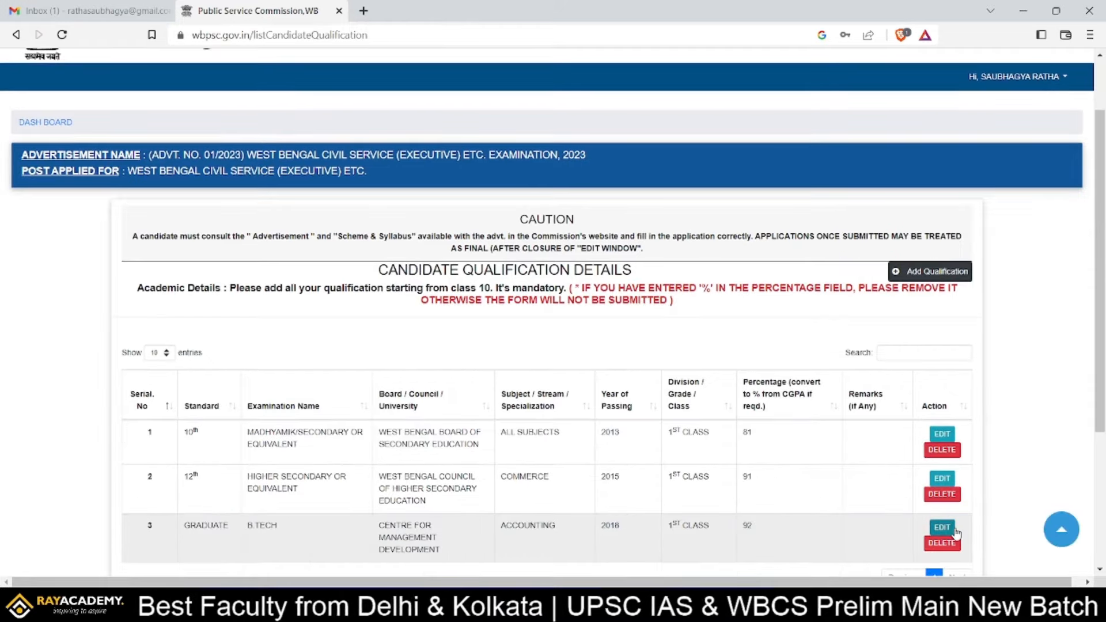
pyautogui.scroll(-3, 957, 533)
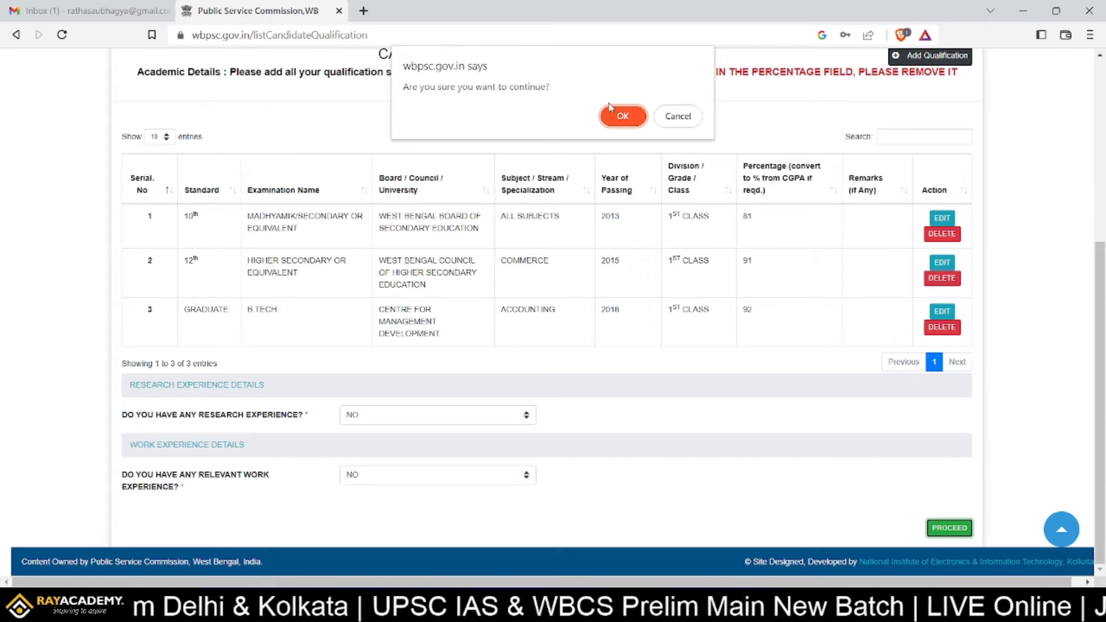
# - Accept the continue prompt and tick Group A on the Other Details page
pyautogui.press('Return')
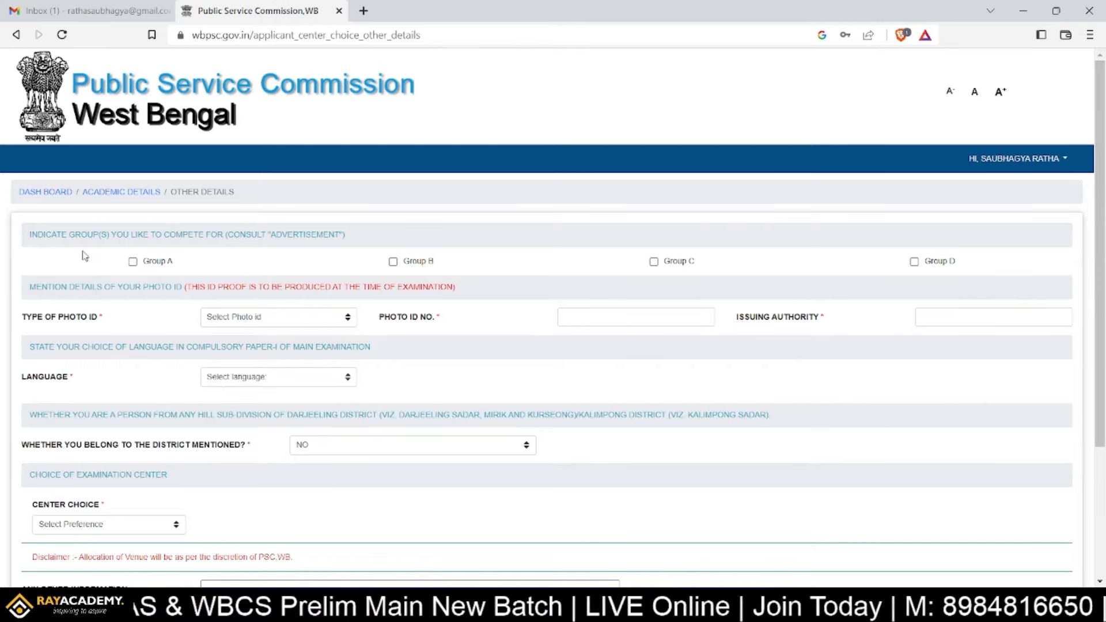
pyautogui.click(133, 262)
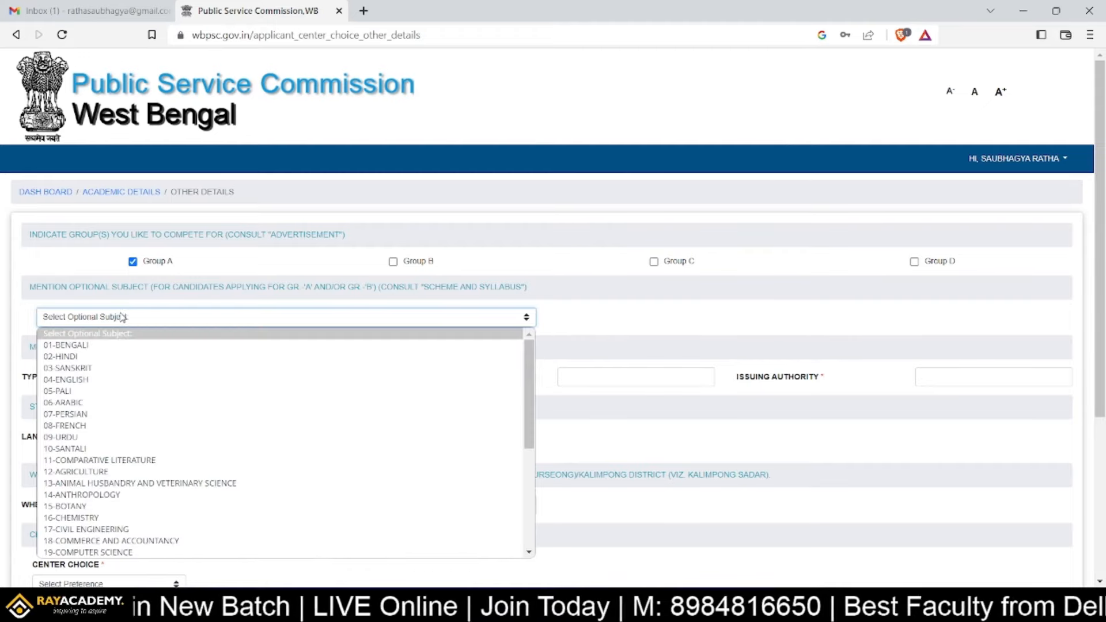
# - Choose 01-BENGALI as the optional subject and tick Group B as well
pyautogui.scroll(-5, 113, 488)
pyautogui.scroll(5, 114, 488)
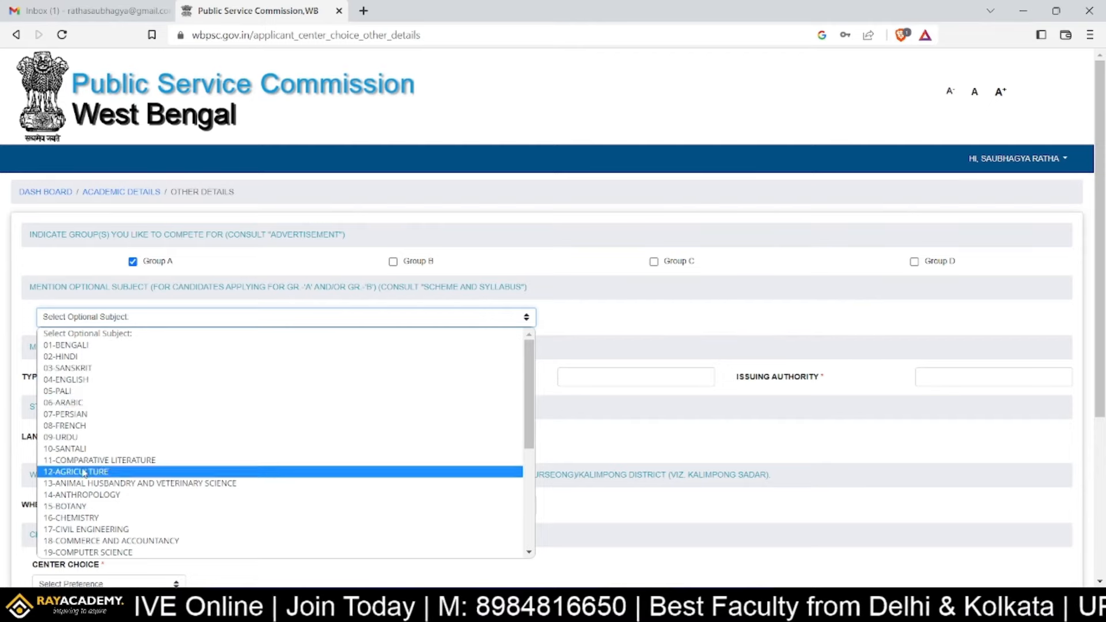
pyautogui.scroll(-1, 97, 496)
pyautogui.scroll(-4, 96, 496)
pyautogui.scroll(6, 96, 497)
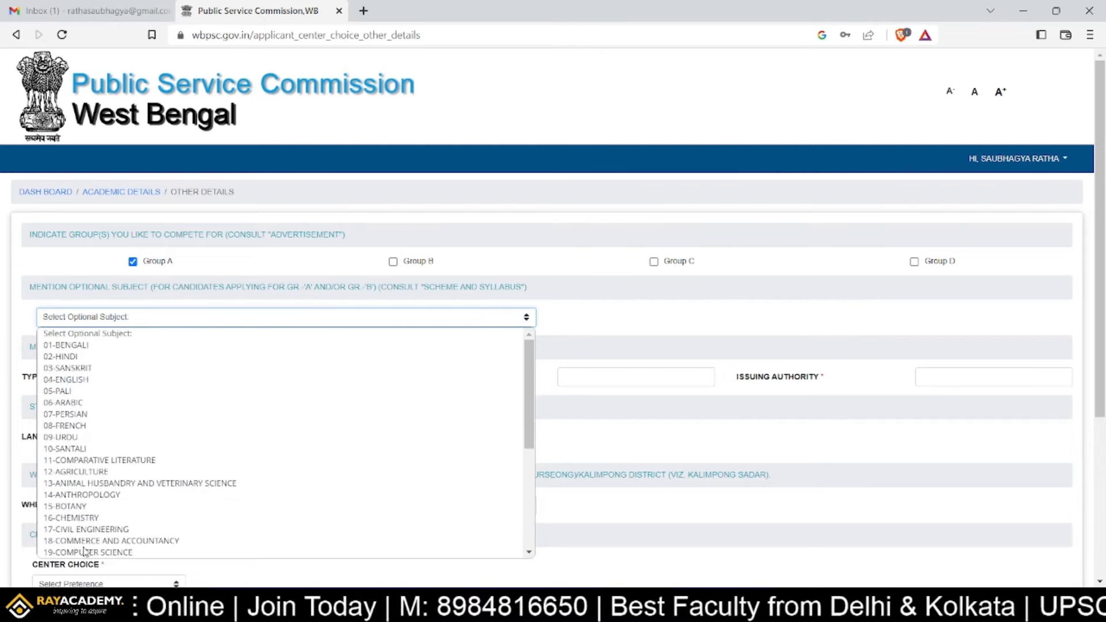
pyautogui.click(99, 345)
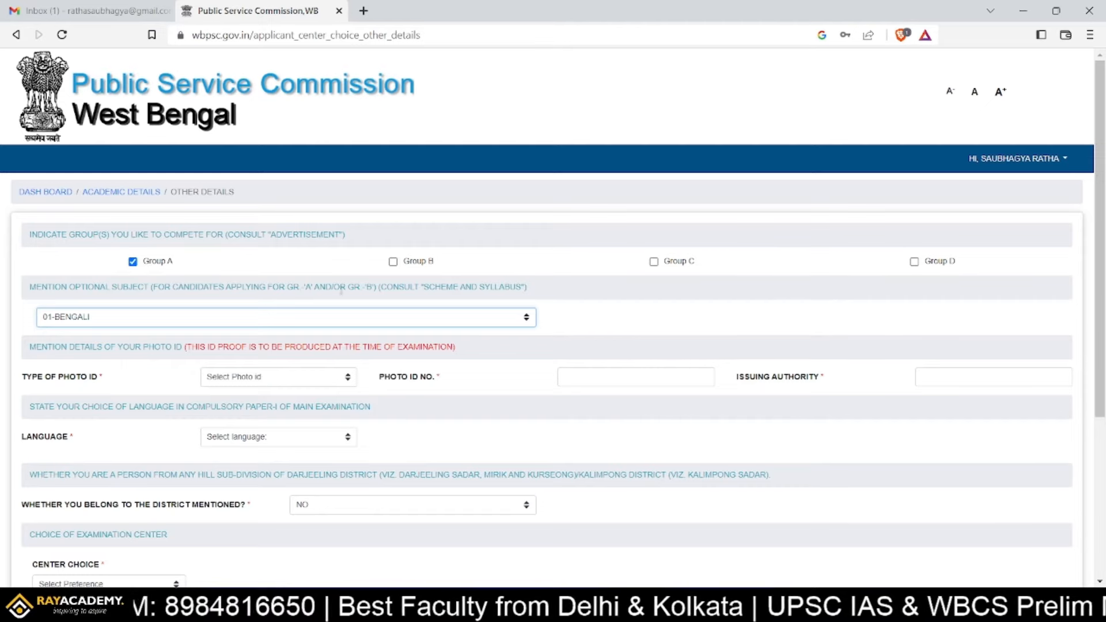
pyautogui.click(393, 261)
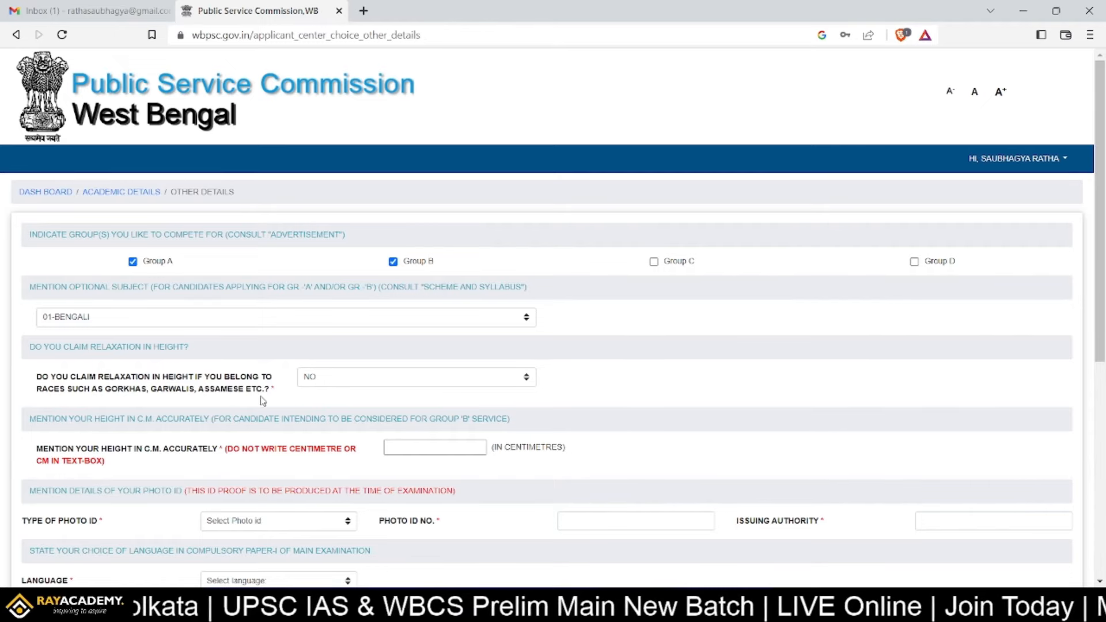
pyautogui.click(384, 385)
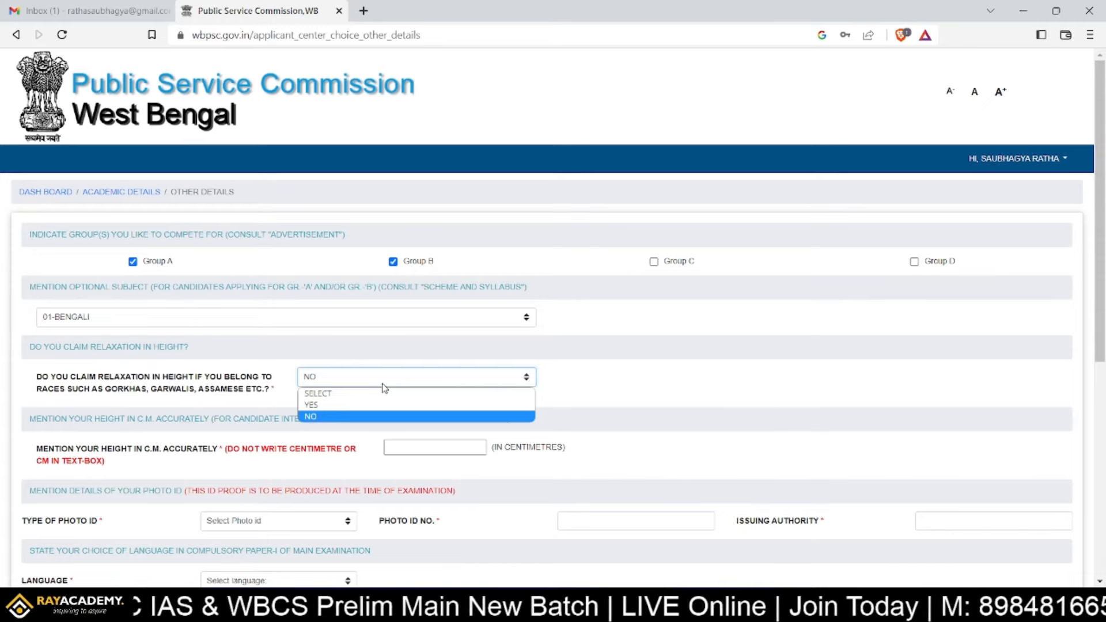
pyautogui.click(334, 417)
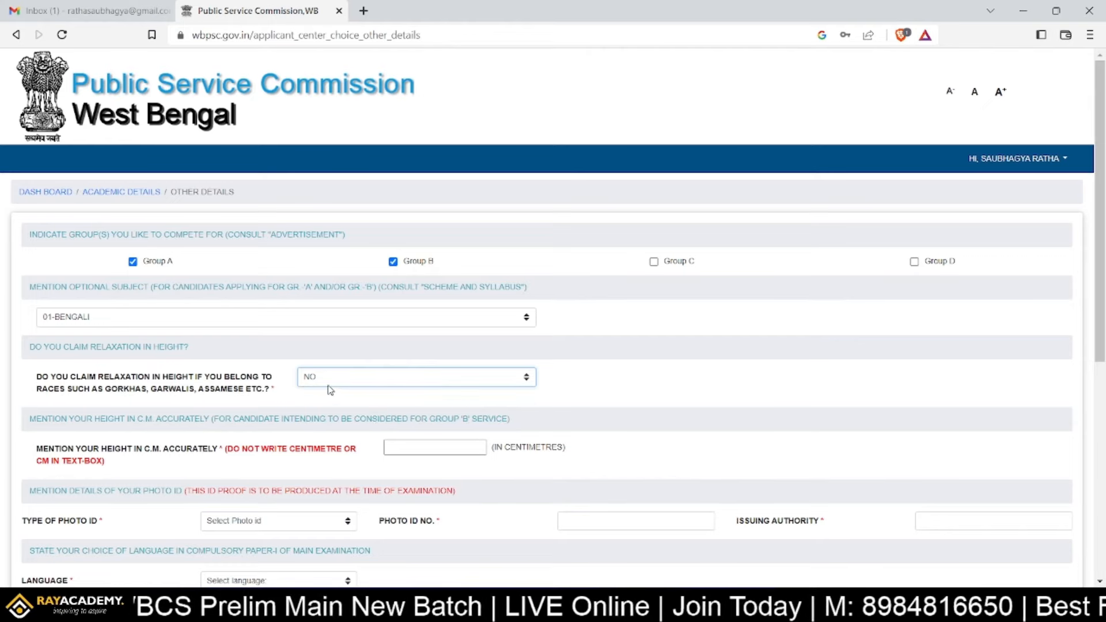
pyautogui.click(328, 386)
pyautogui.click(323, 405)
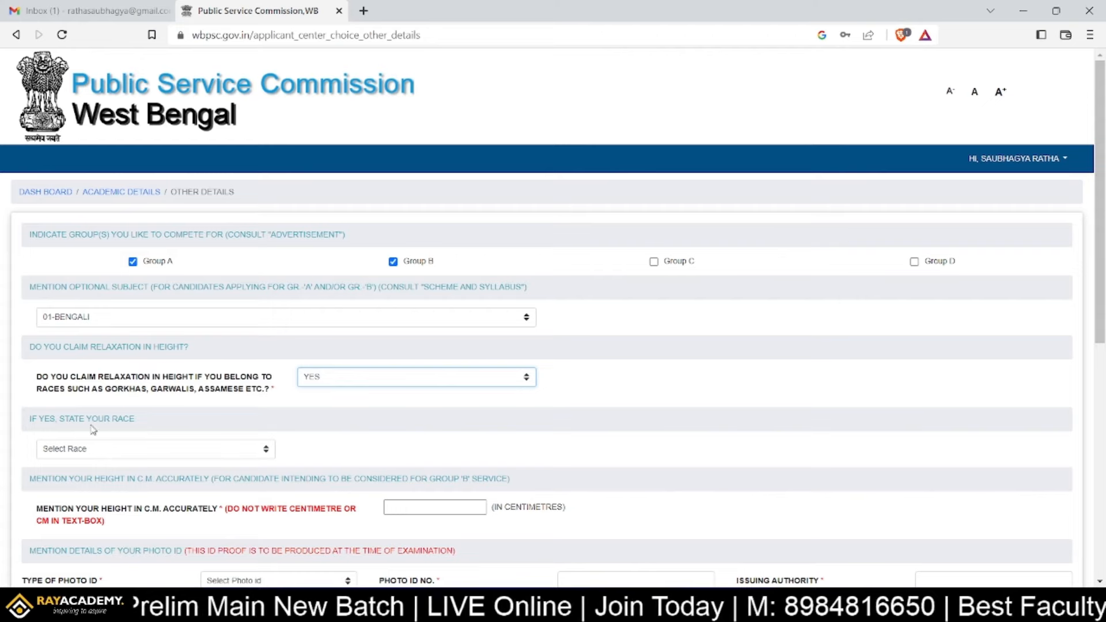
pyautogui.click(127, 455)
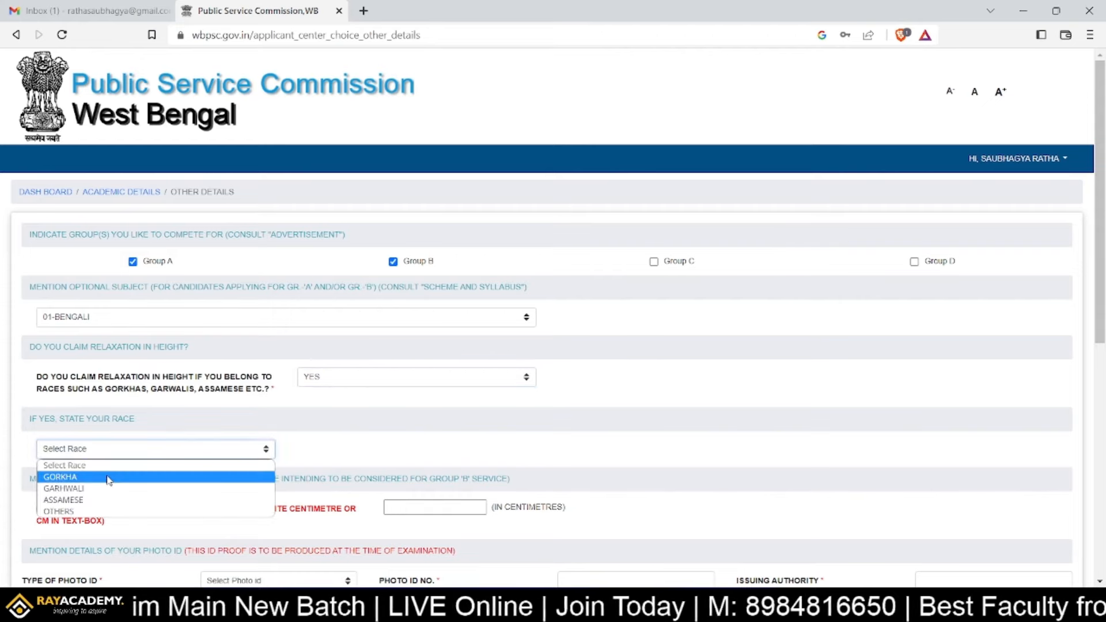
pyautogui.click(111, 477)
pyautogui.scroll(-1, 377, 464)
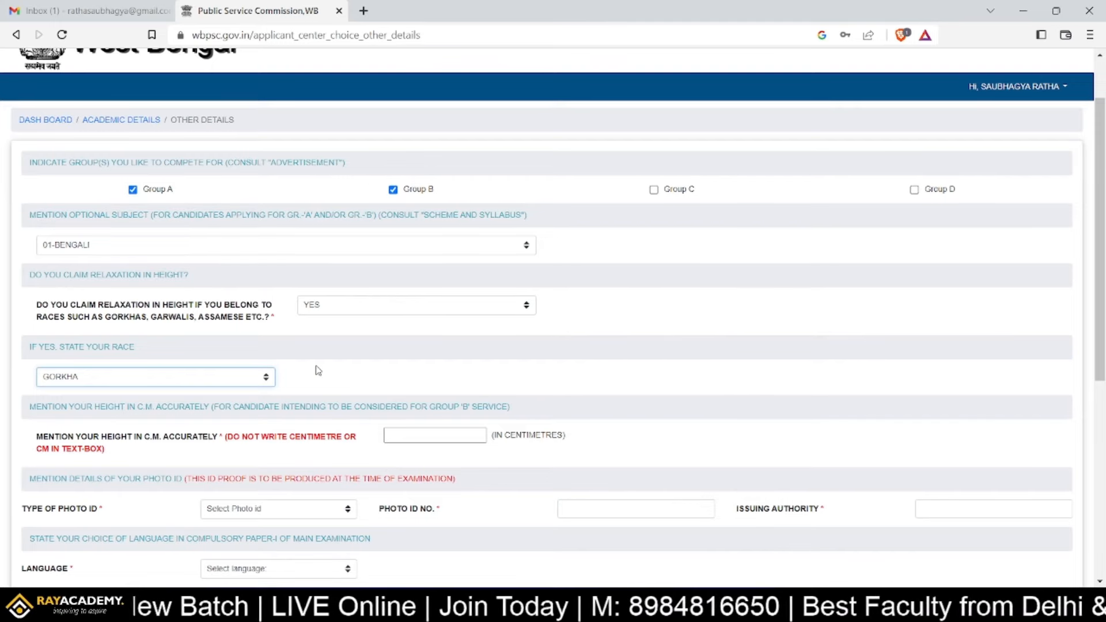
pyautogui.click(441, 317)
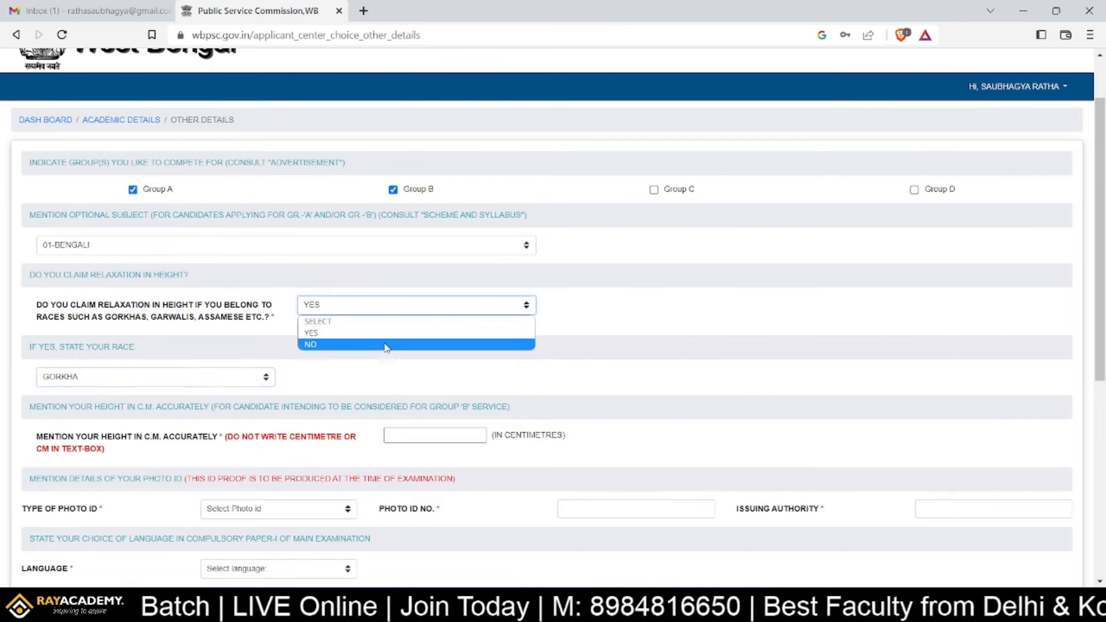
pyautogui.click(386, 345)
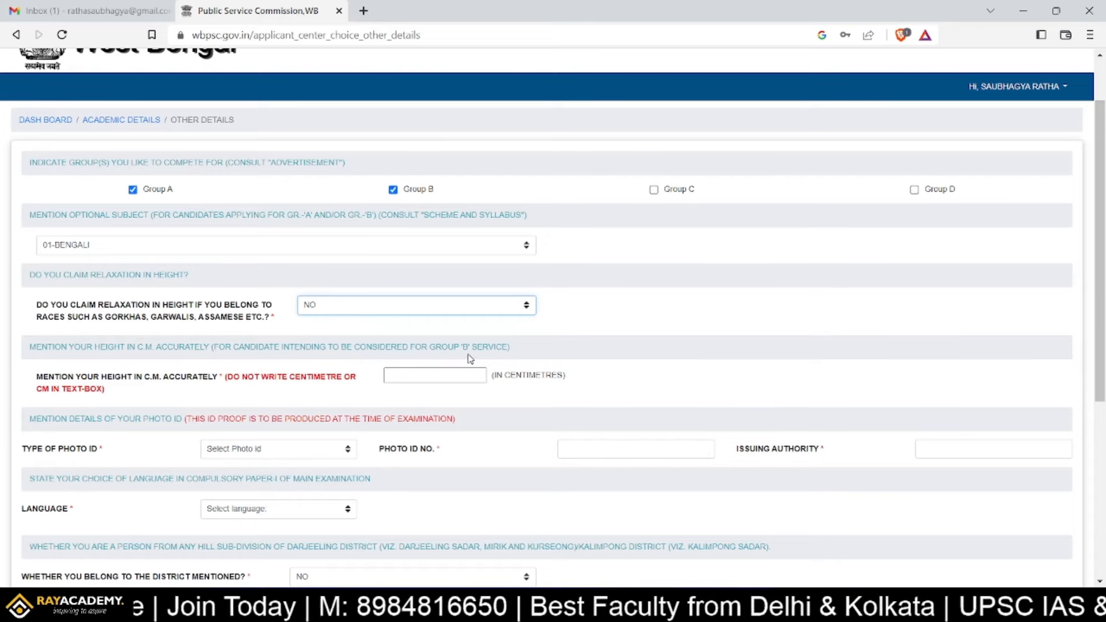
# - Enter 160 in the height-in-centimetres box and review the Other Details form
pyautogui.click(461, 375)
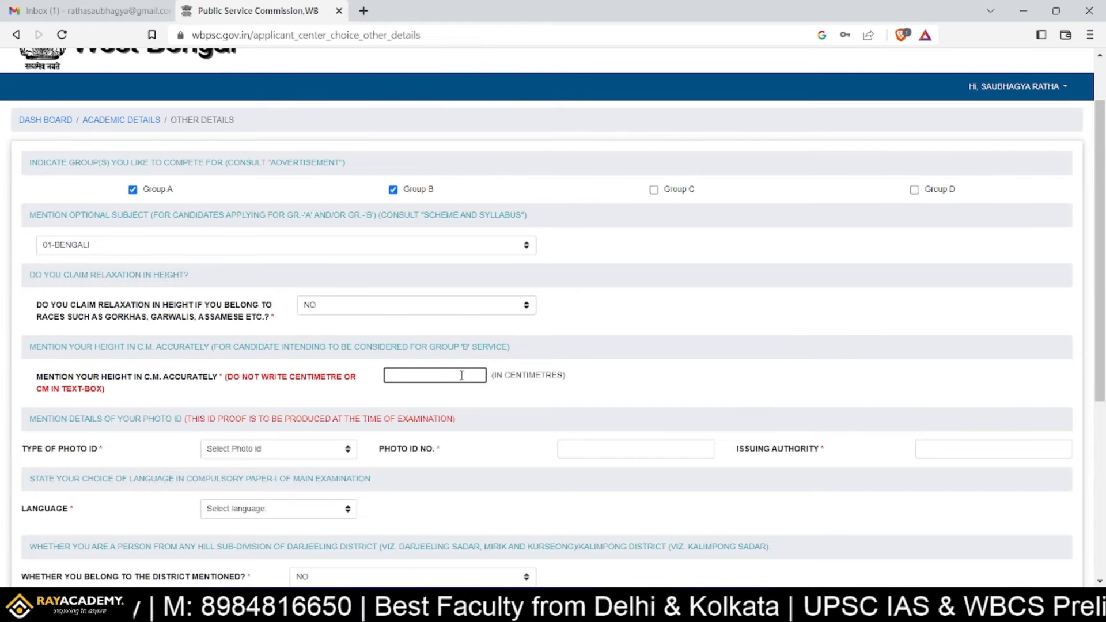
pyautogui.write('160')
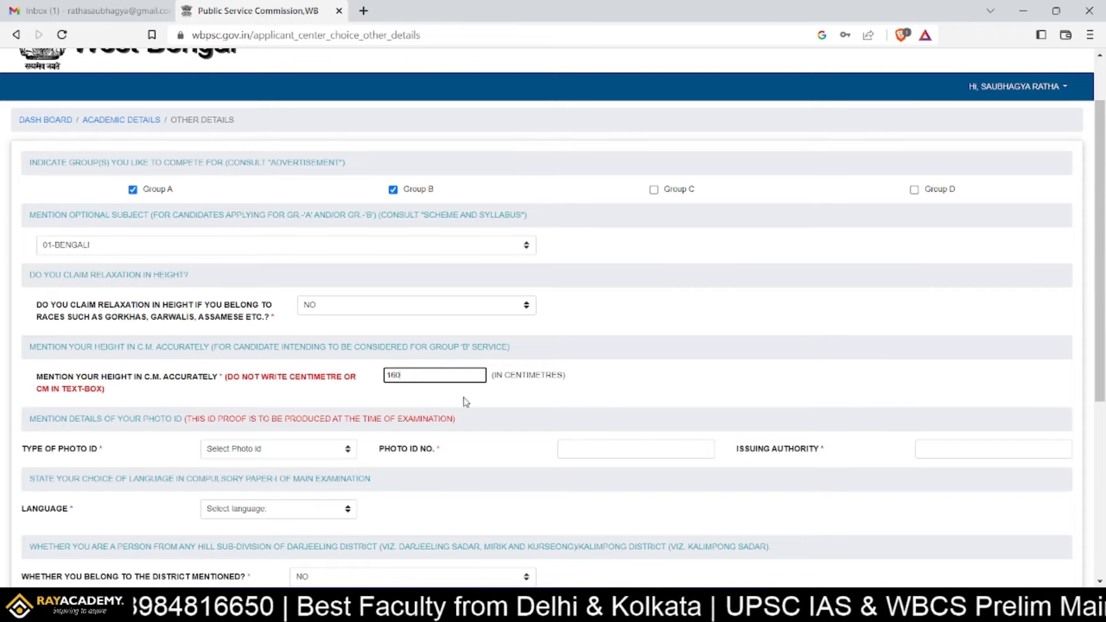
pyautogui.click(466, 402)
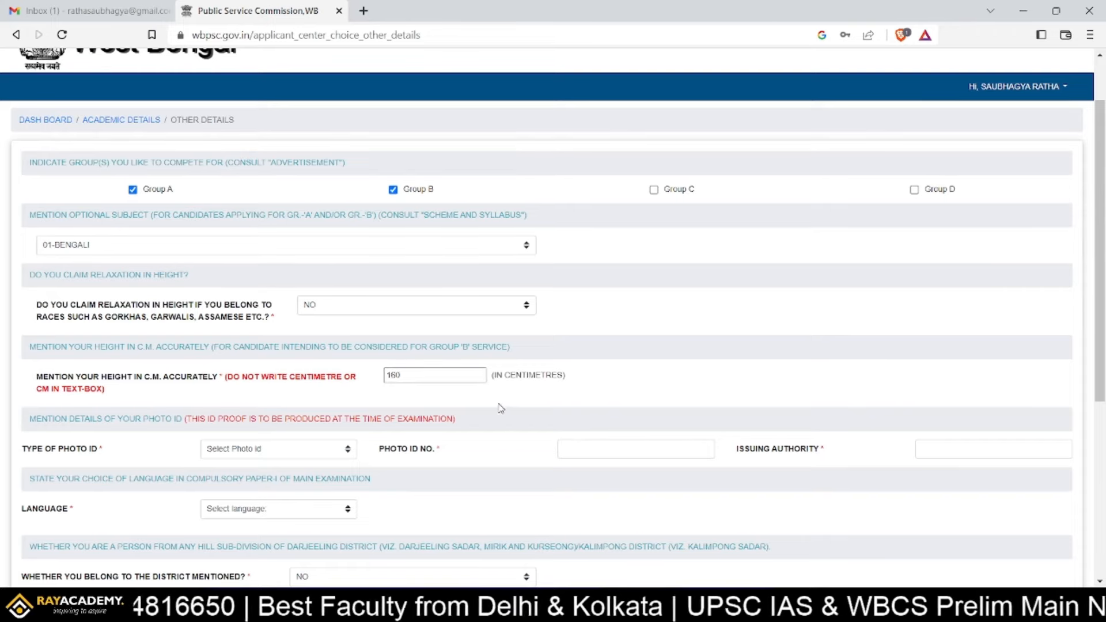
pyautogui.scroll(-5, 499, 407)
pyautogui.scroll(1, 499, 407)
pyautogui.scroll(2, 501, 408)
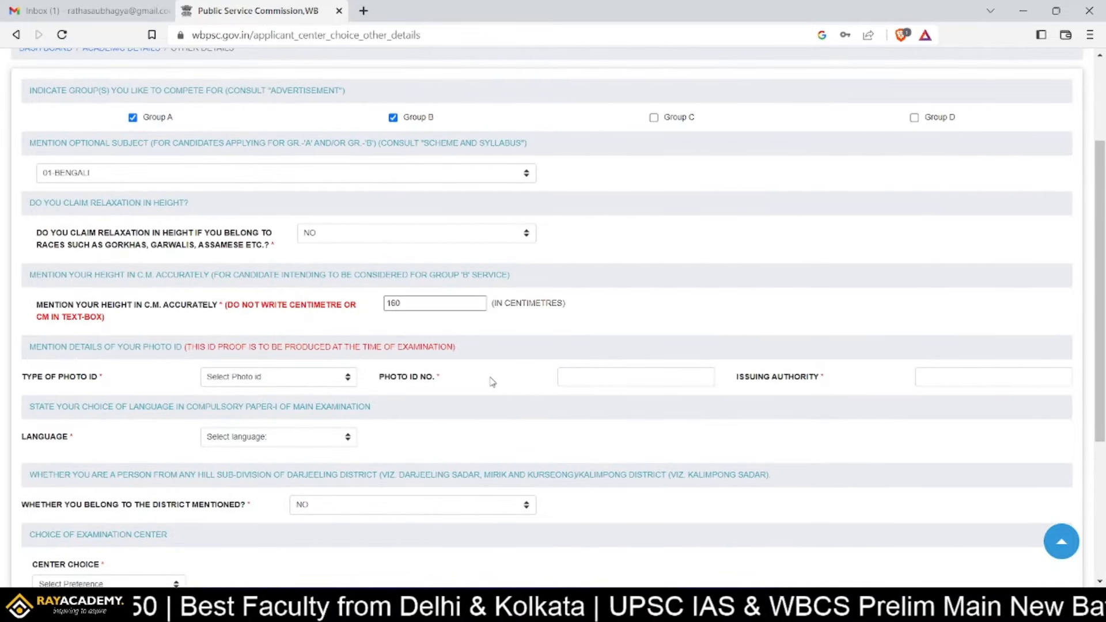
pyautogui.scroll(-1, 477, 382)
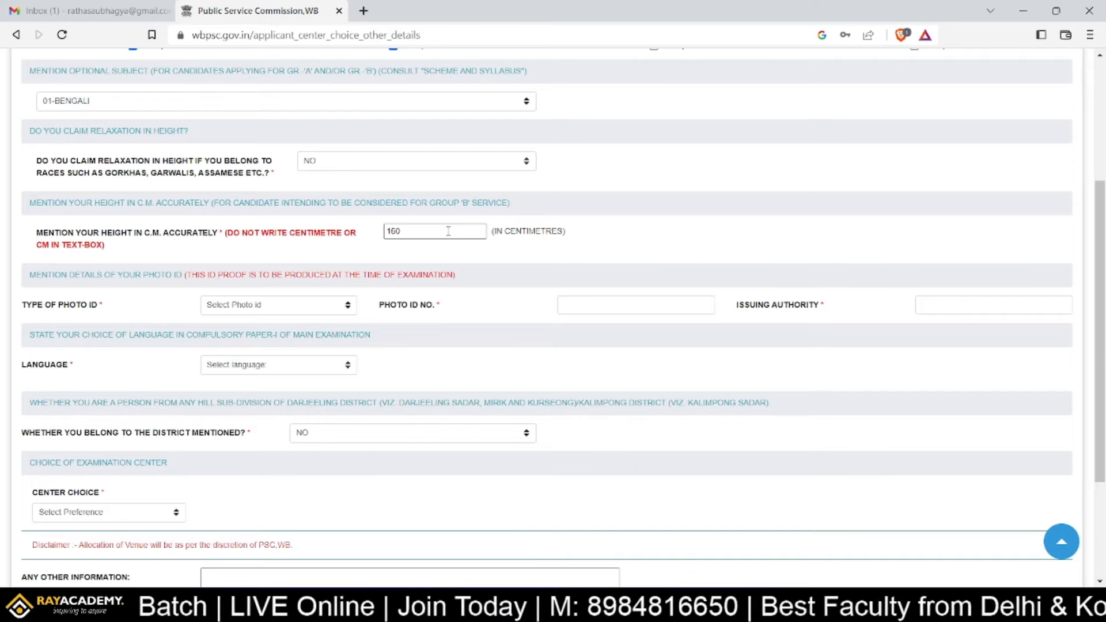
# - Change the height value from 160 to 165 cm
pyautogui.click(448, 231)
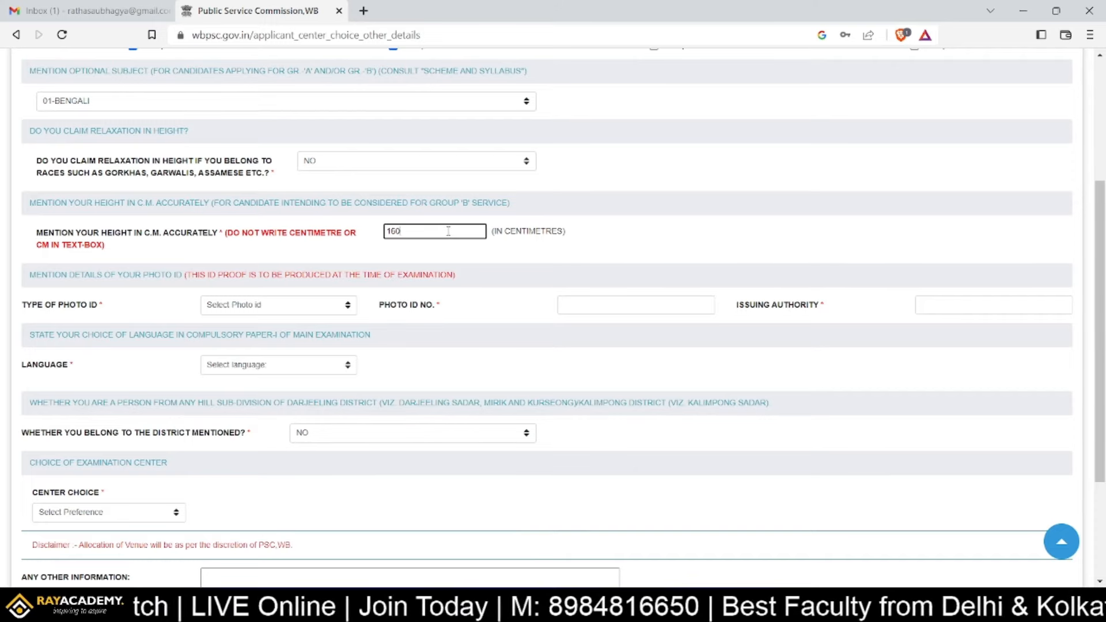
pyautogui.write('6')
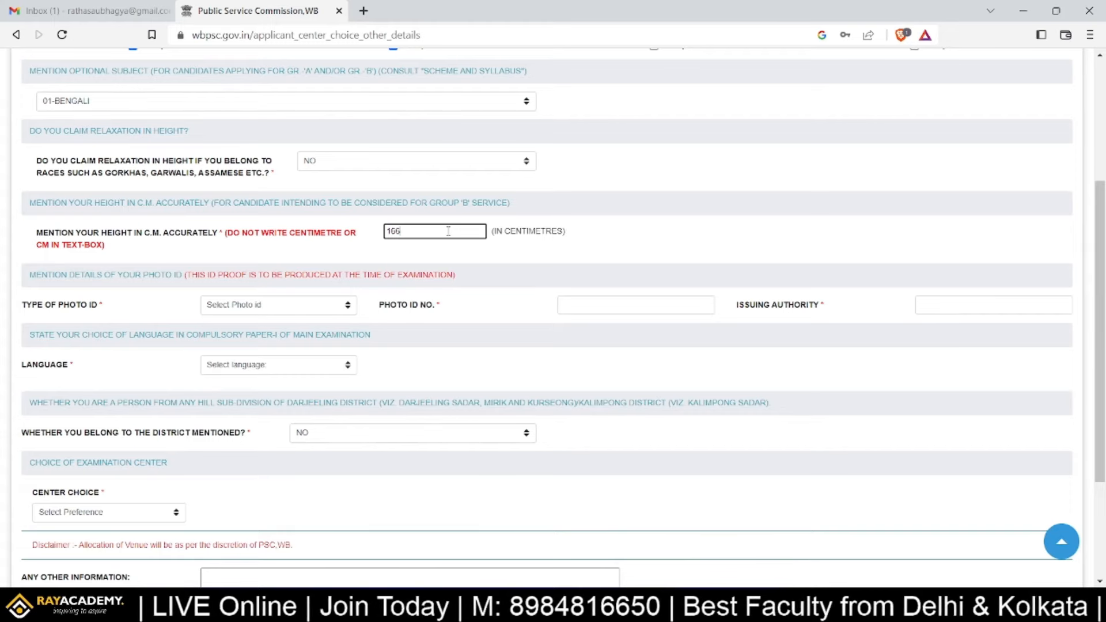
pyautogui.press('BackSpace')
pyautogui.write('5')
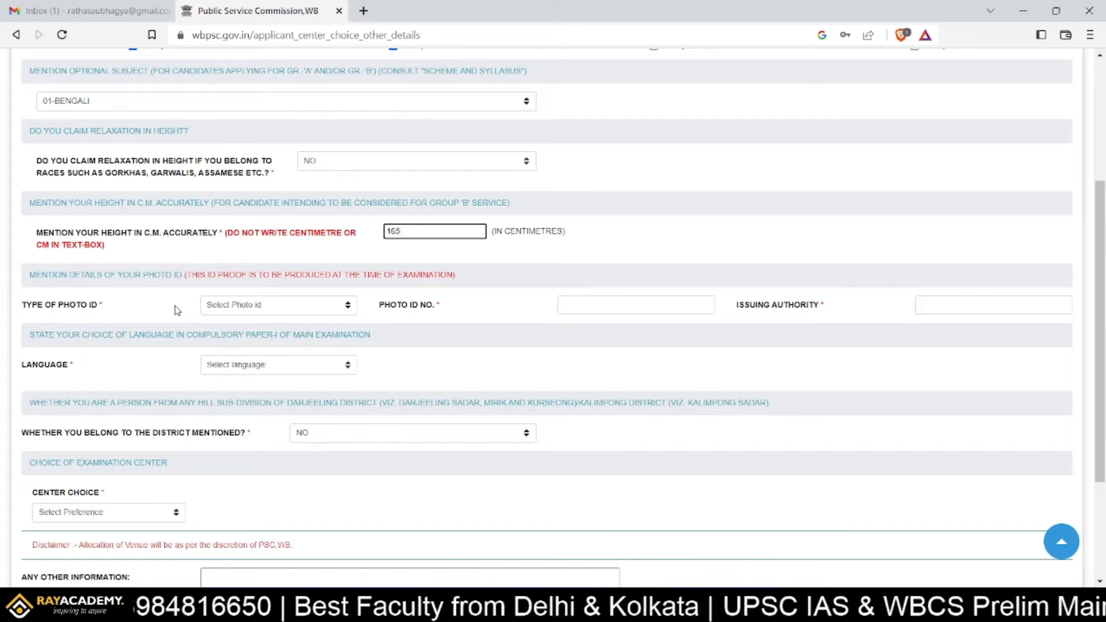
pyautogui.scroll(4, 546, 328)
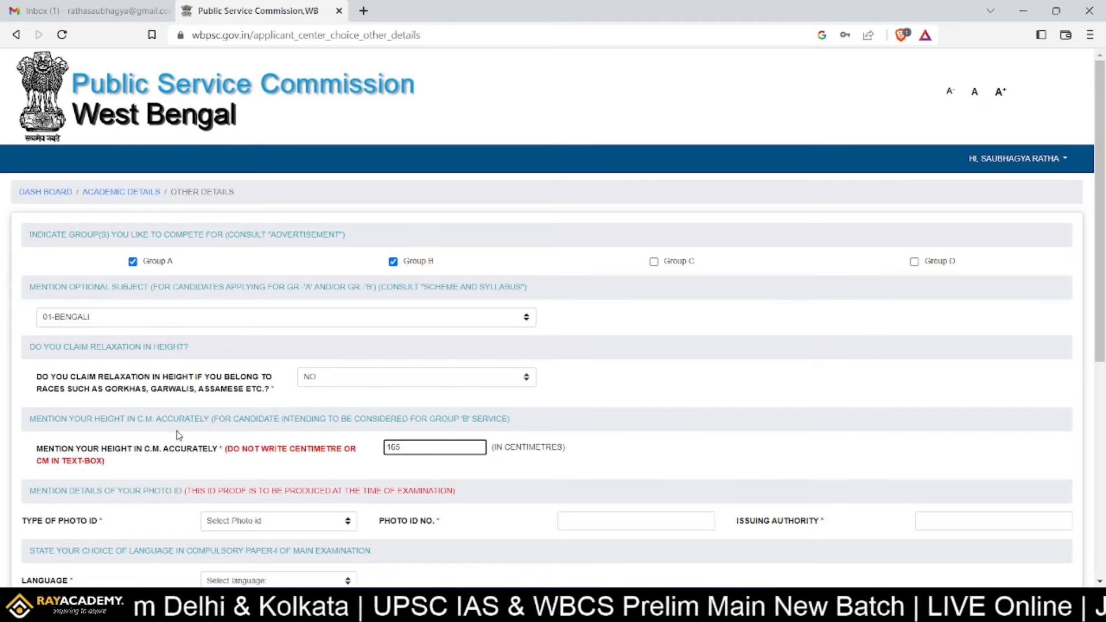
# - Tick Groups C and D and untick Groups A and B
pyautogui.click(654, 262)
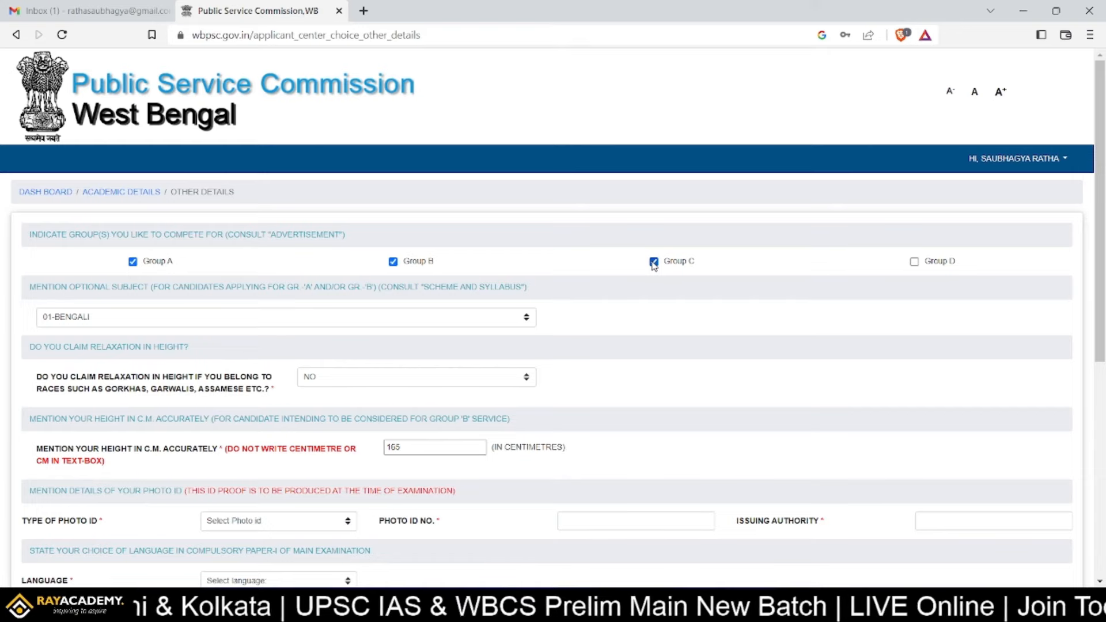
pyautogui.scroll(-1, 638, 318)
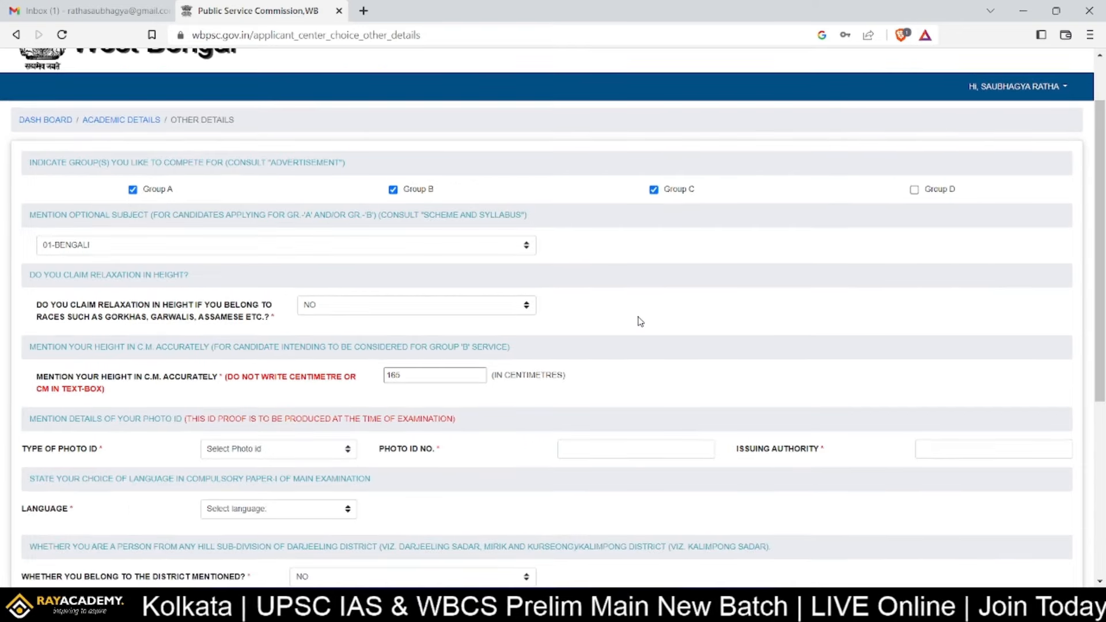
pyautogui.scroll(1, 638, 320)
pyautogui.scroll(-2, 638, 318)
pyautogui.scroll(1, 639, 317)
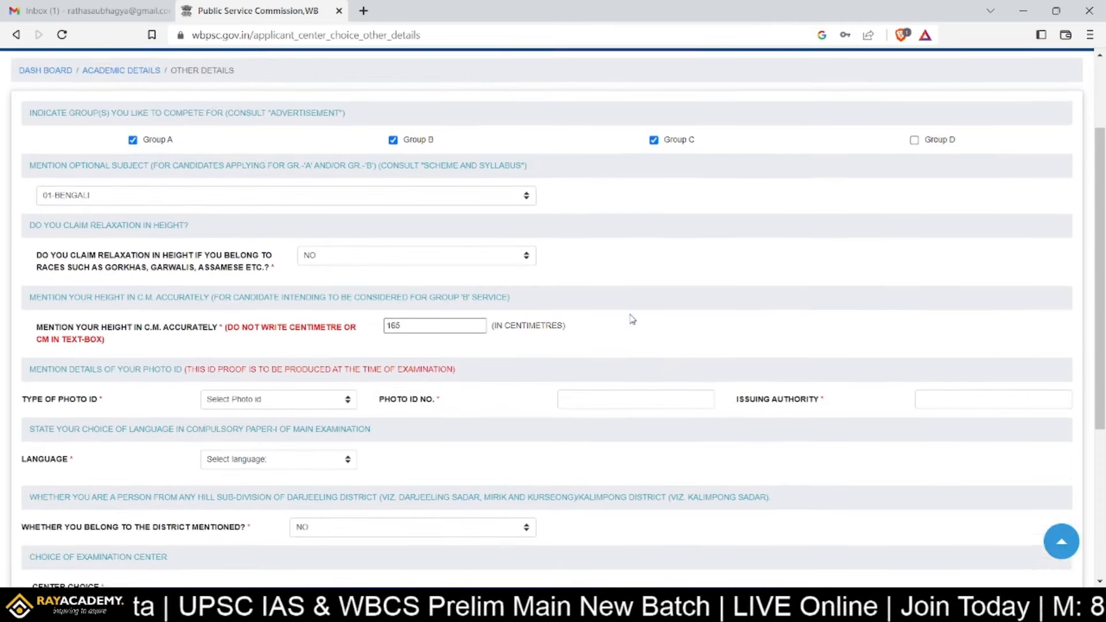
pyautogui.click(394, 191)
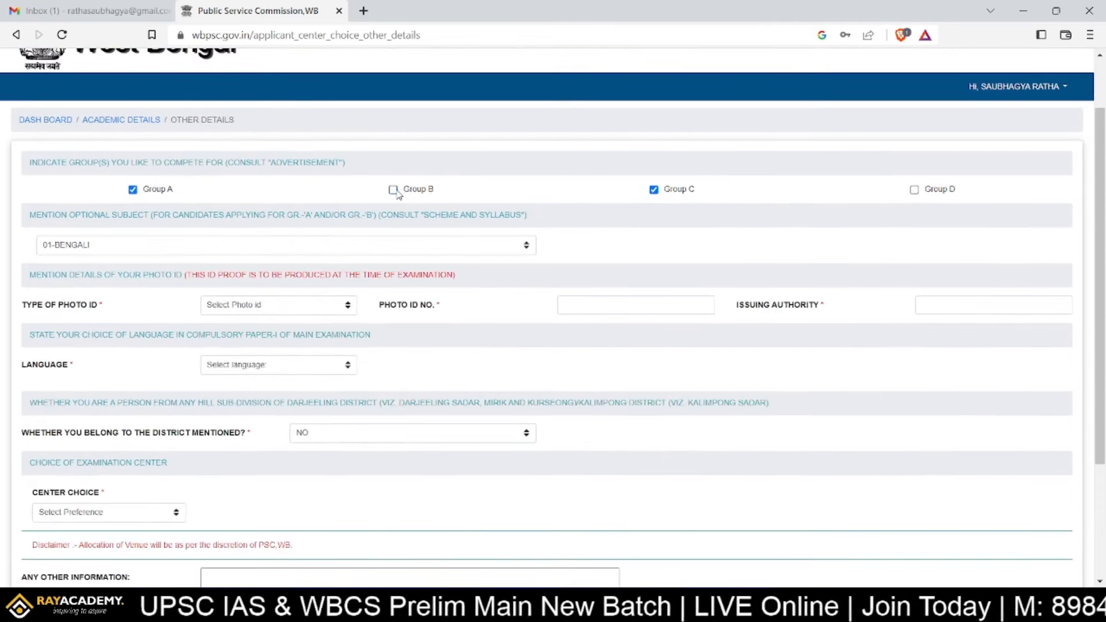
pyautogui.click(133, 192)
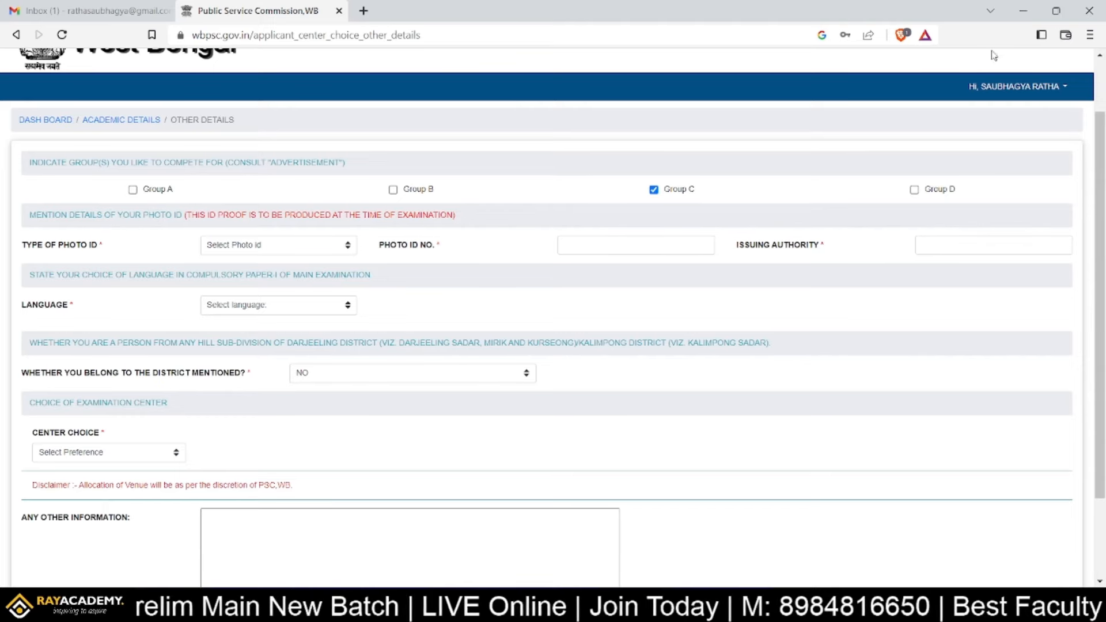
pyautogui.click(915, 190)
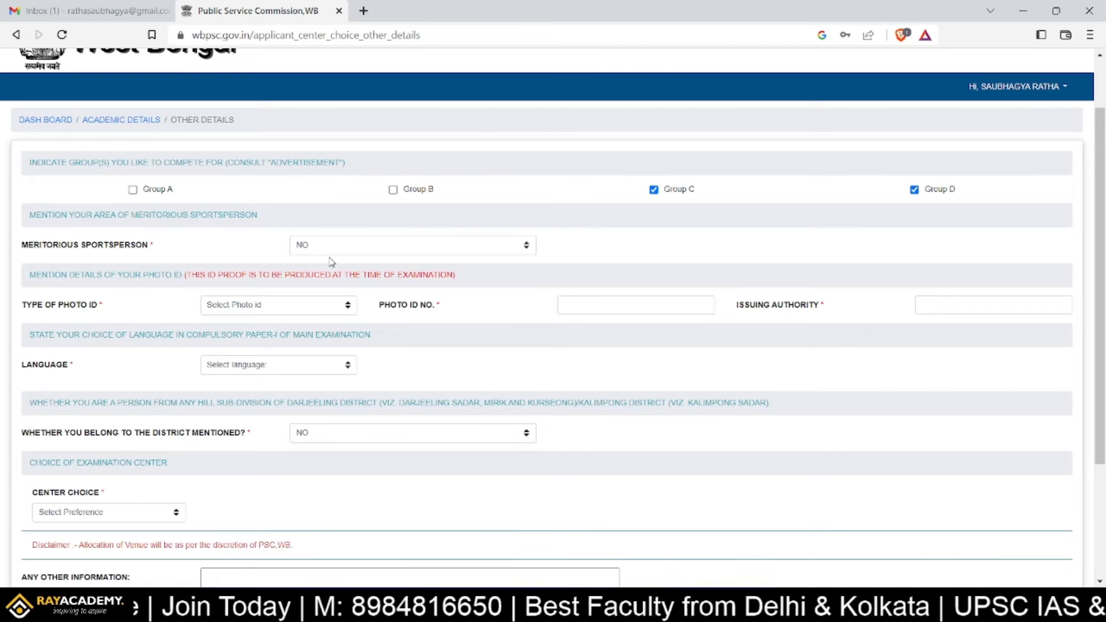
# - Answer YES to meritorious sportsperson and pick BADMINTON as the field of sports
pyautogui.click(369, 244)
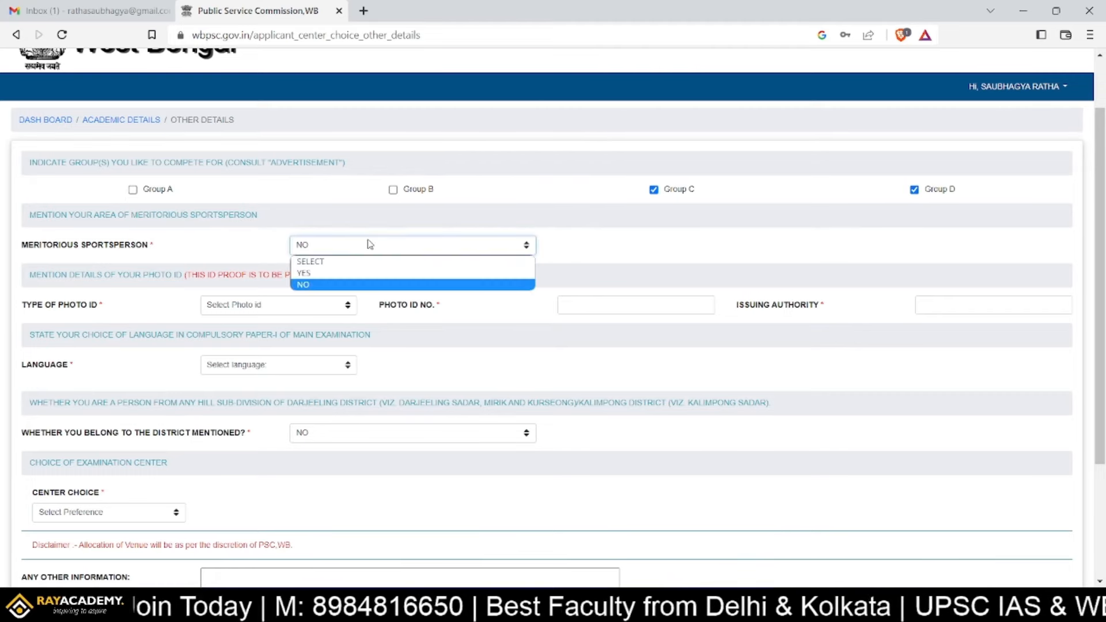
pyautogui.click(325, 274)
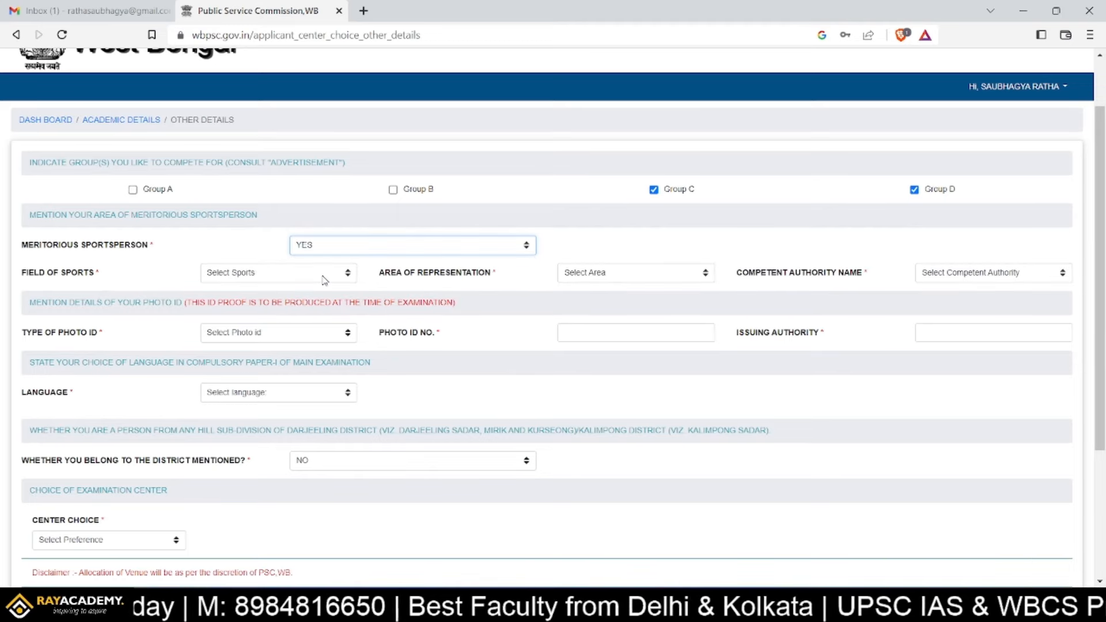
pyautogui.click(325, 280)
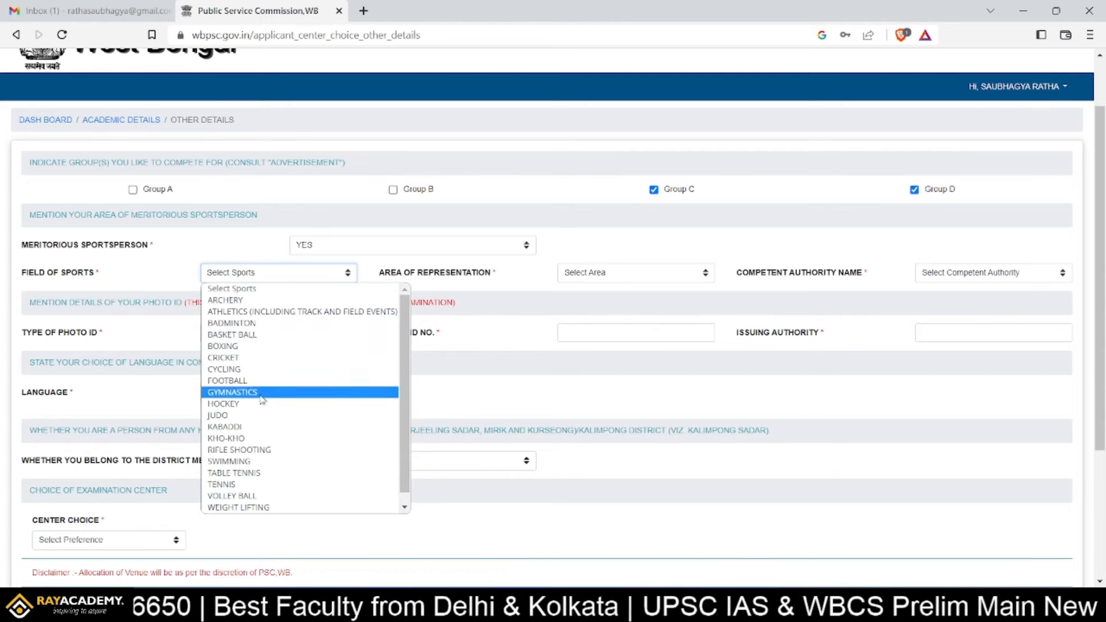
pyautogui.click(267, 326)
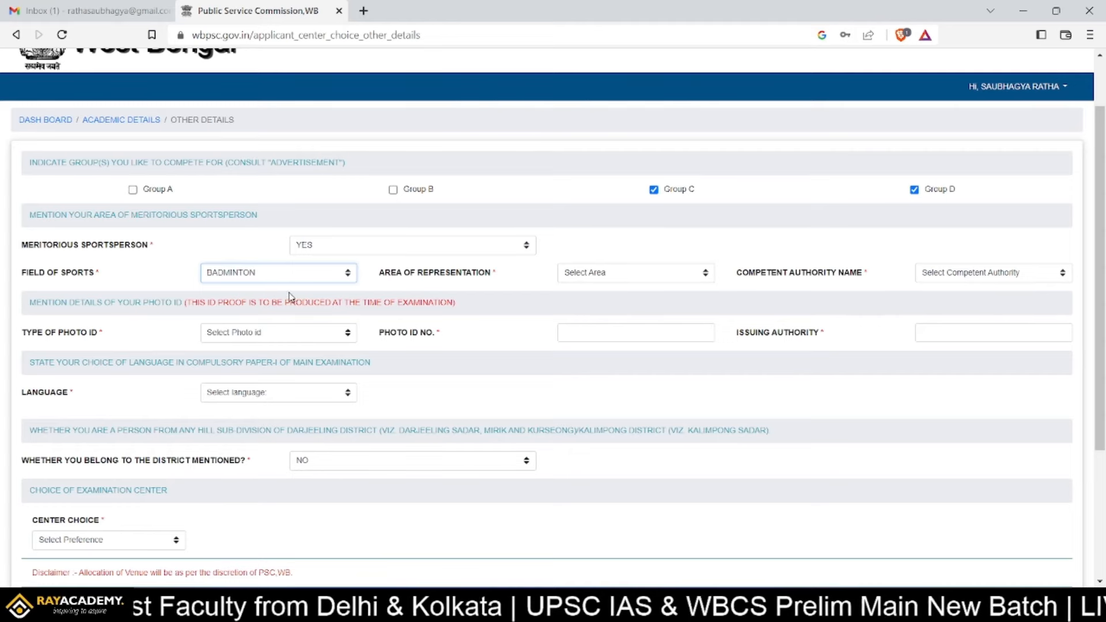
# - Try Inter-University Tournament, then National Competition, as the area of representation, checking their authorities
pyautogui.click(622, 281)
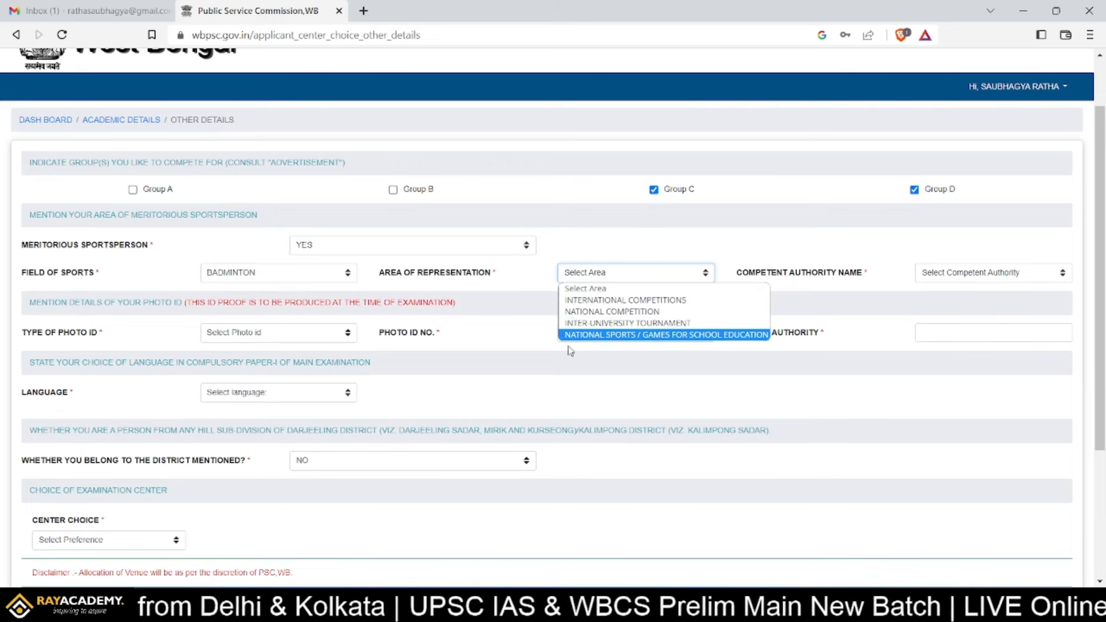
pyautogui.click(602, 323)
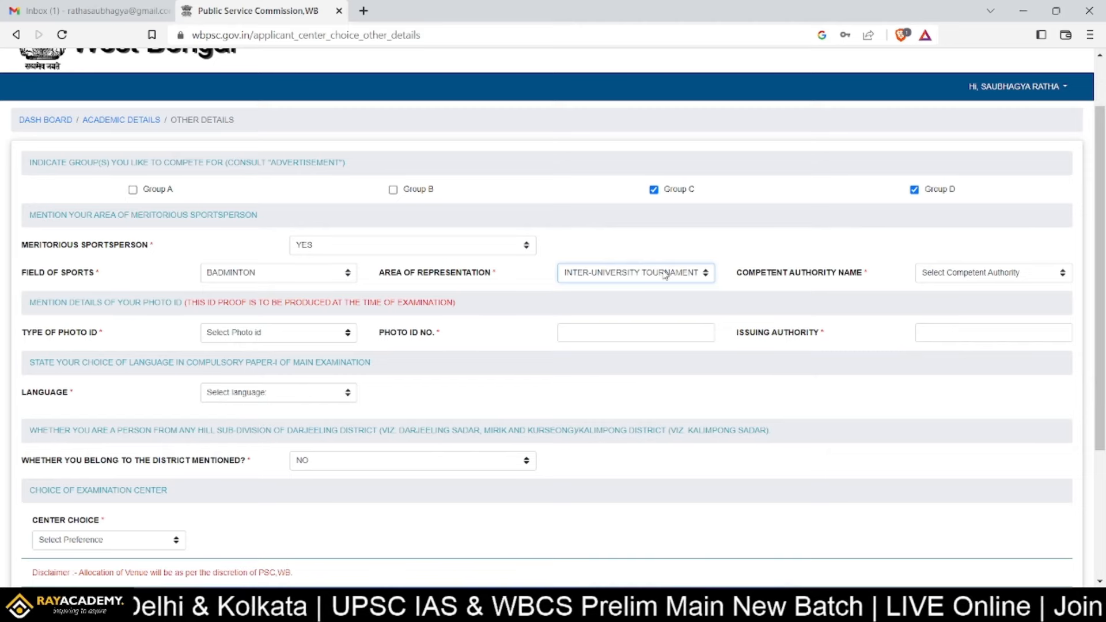
pyautogui.click(957, 274)
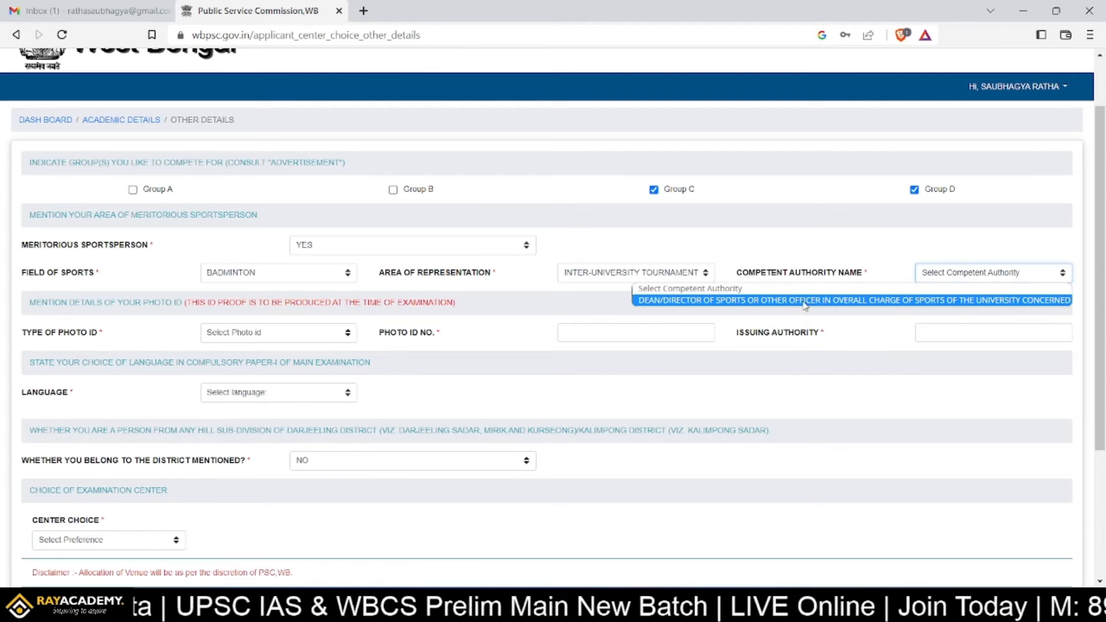
pyautogui.click(926, 300)
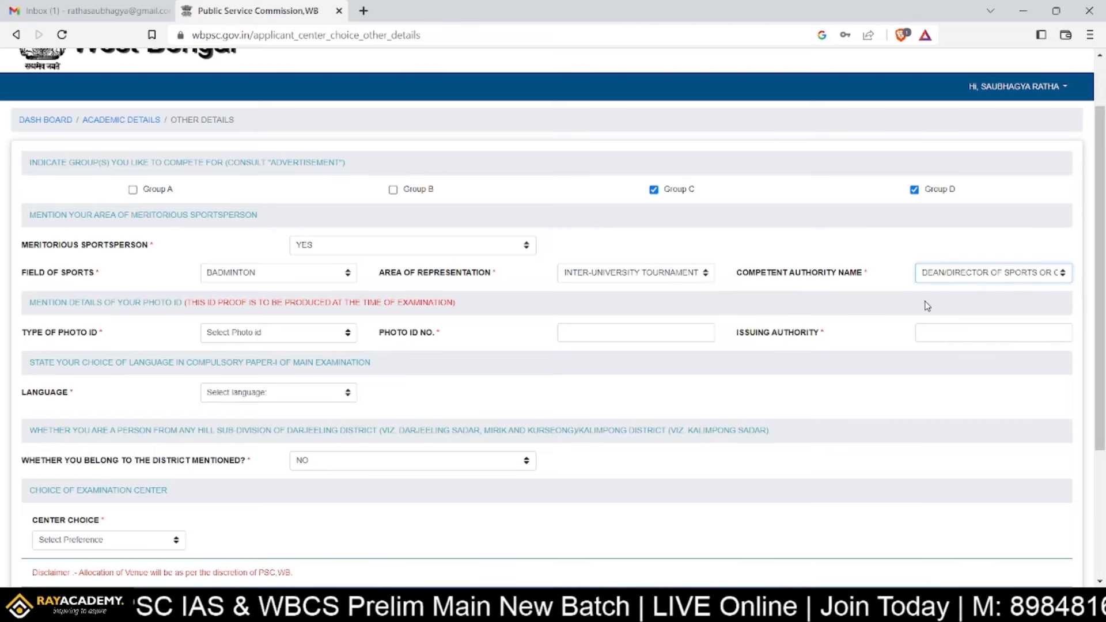
pyautogui.click(648, 280)
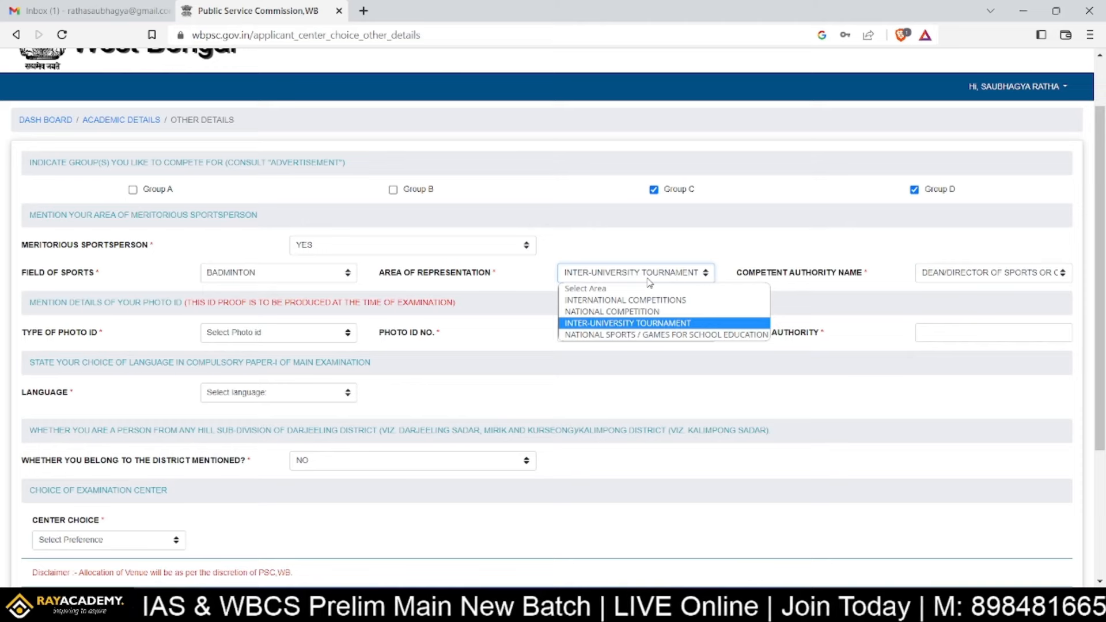
pyautogui.click(638, 312)
pyautogui.click(962, 275)
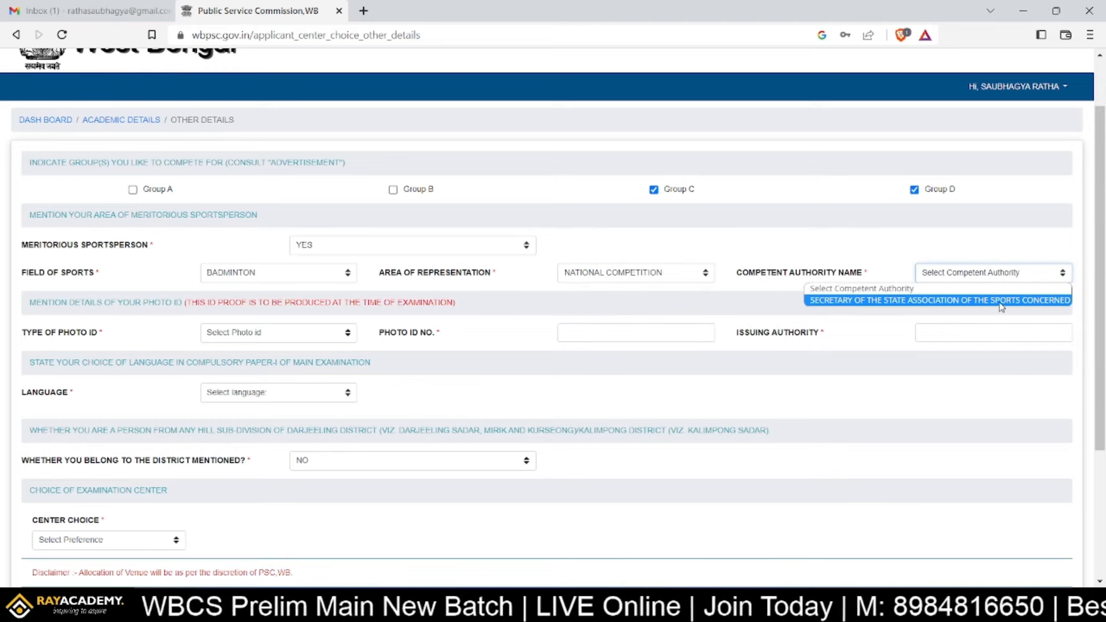
# - Settle on National Sports / Games for School Education as the representation area, leaving authority unchosen
pyautogui.click(608, 275)
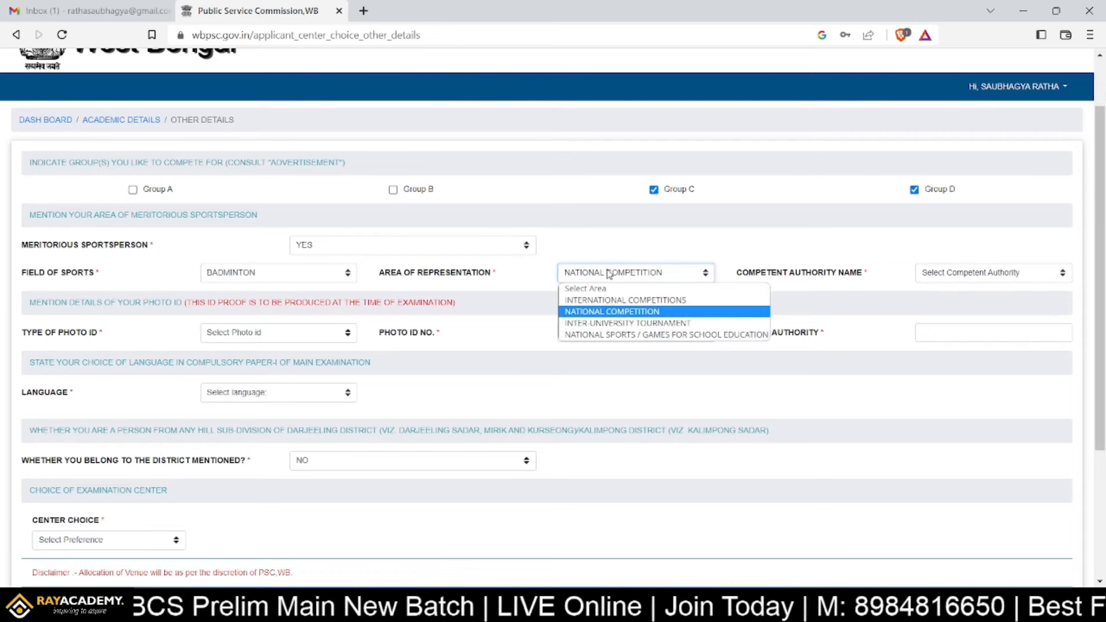
pyautogui.click(606, 298)
pyautogui.click(997, 274)
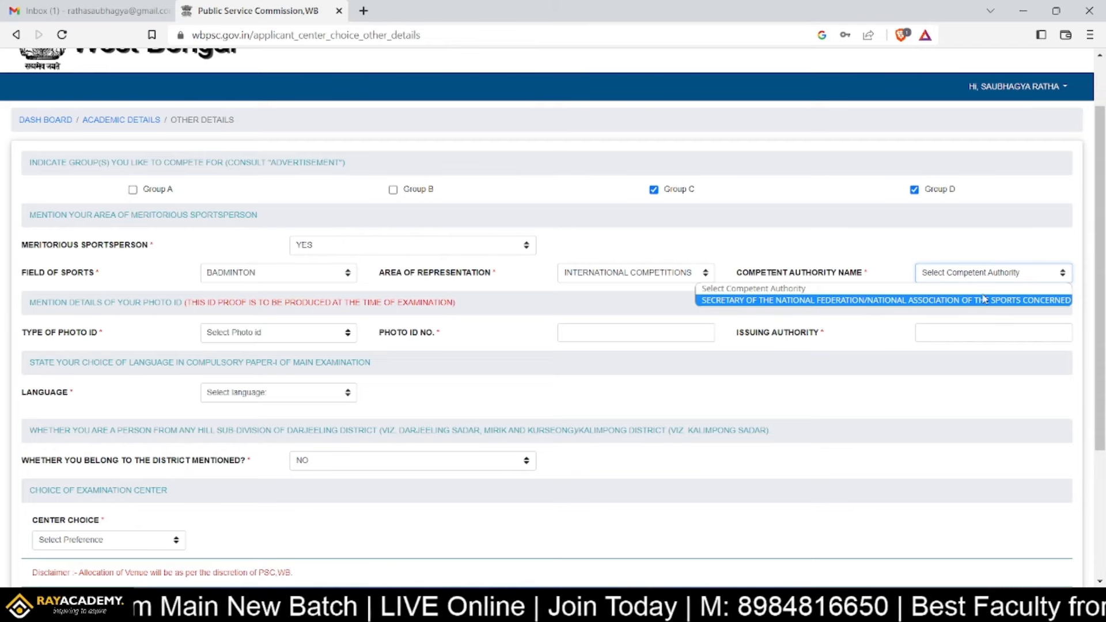
pyautogui.click(625, 265)
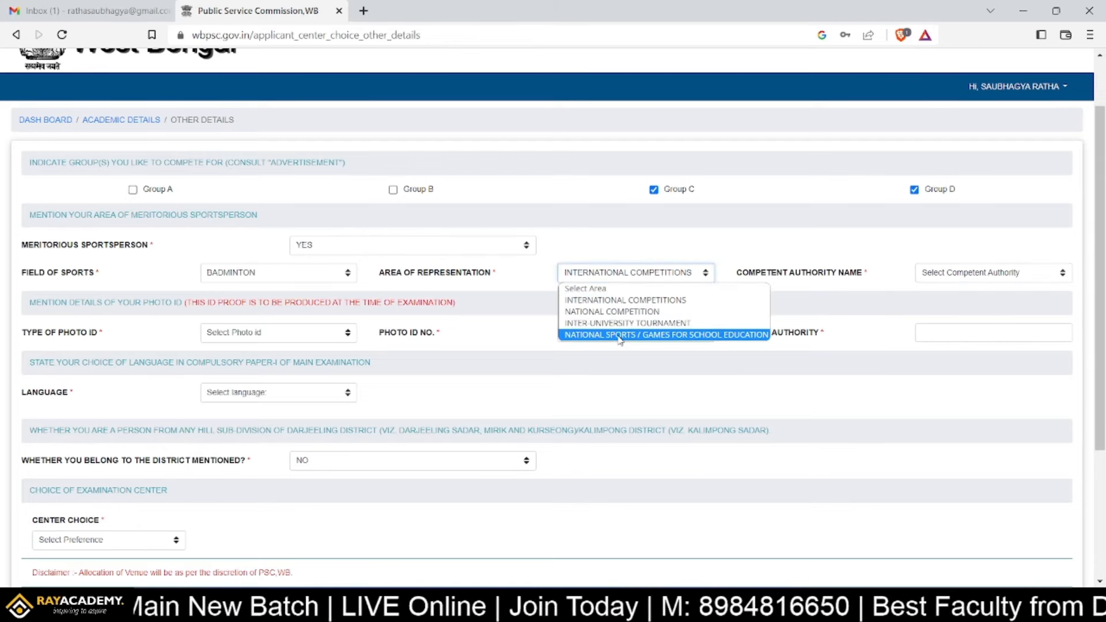
pyautogui.click(692, 336)
pyautogui.click(1030, 268)
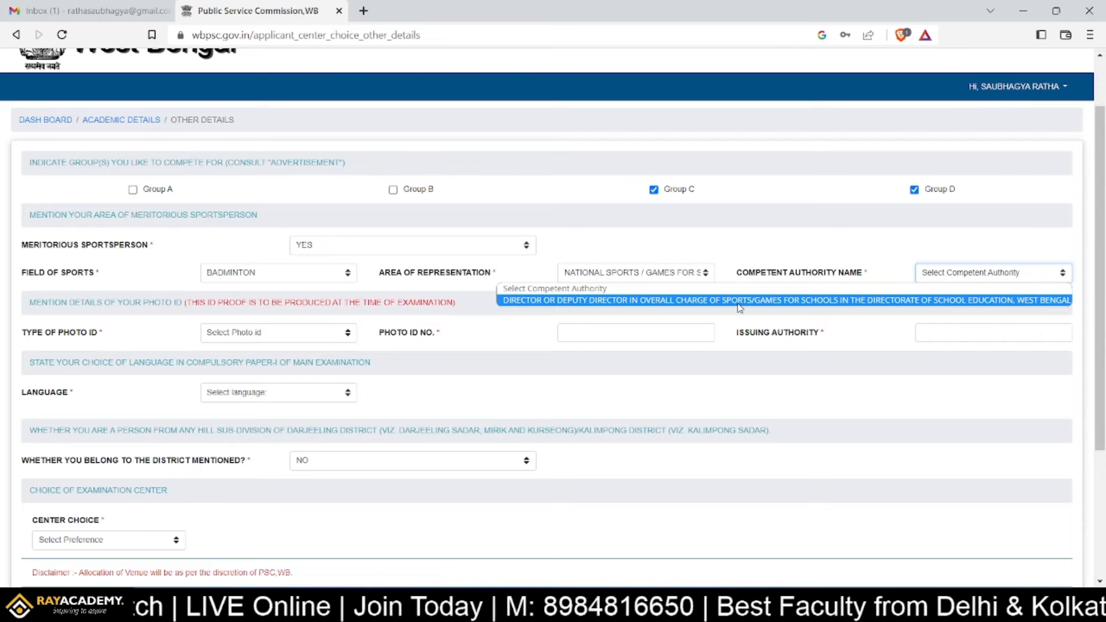
pyautogui.click(969, 263)
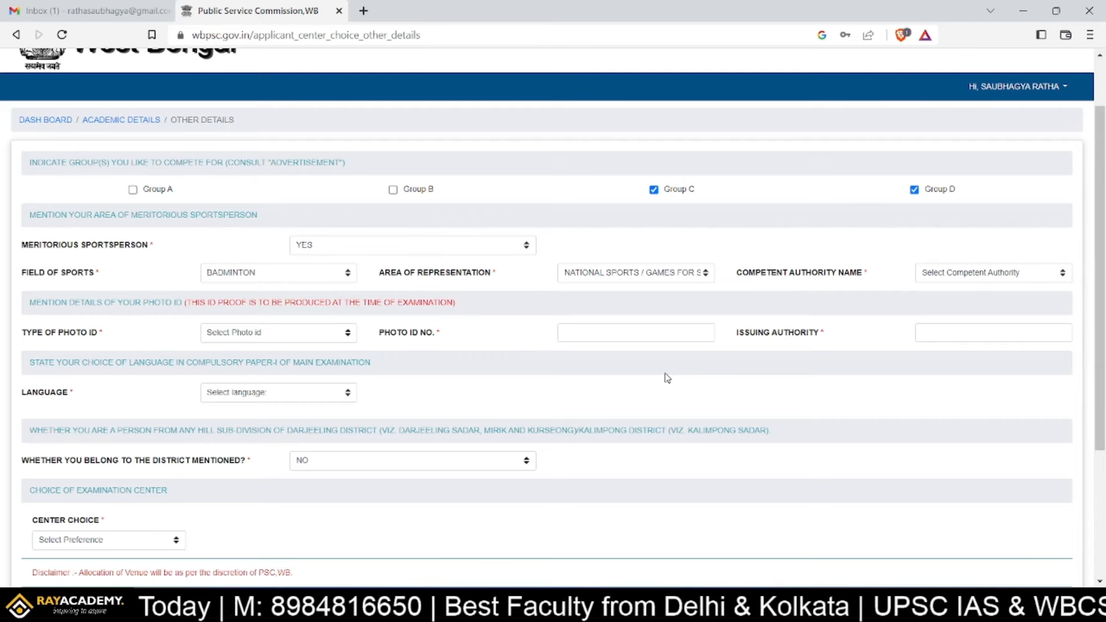
# - Tick Groups A and B again alongside C and D
pyautogui.click(133, 190)
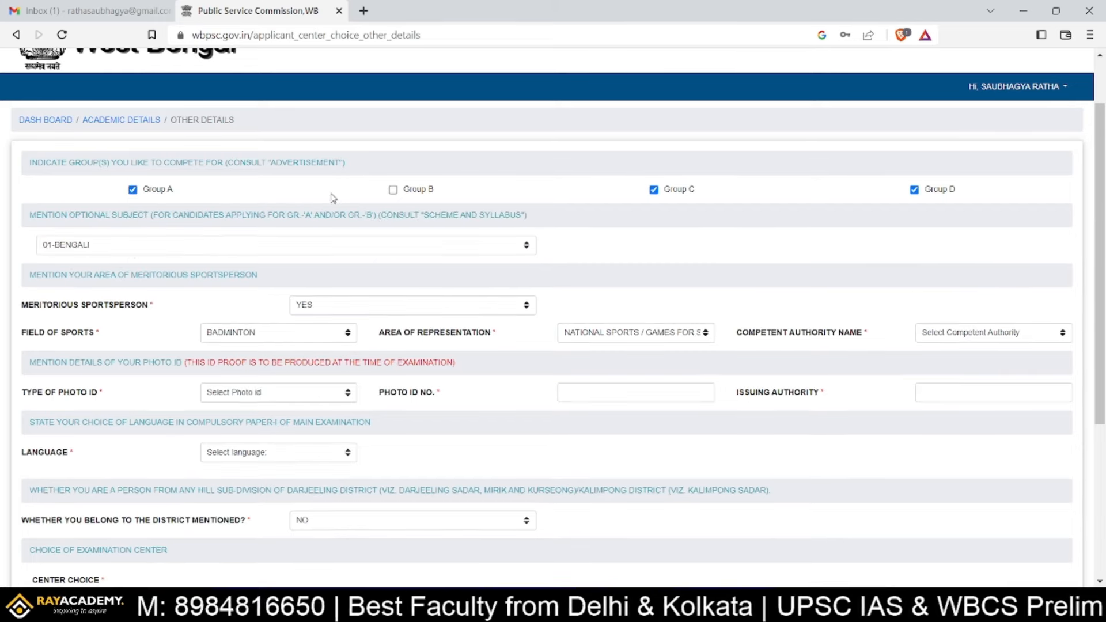
pyautogui.click(394, 190)
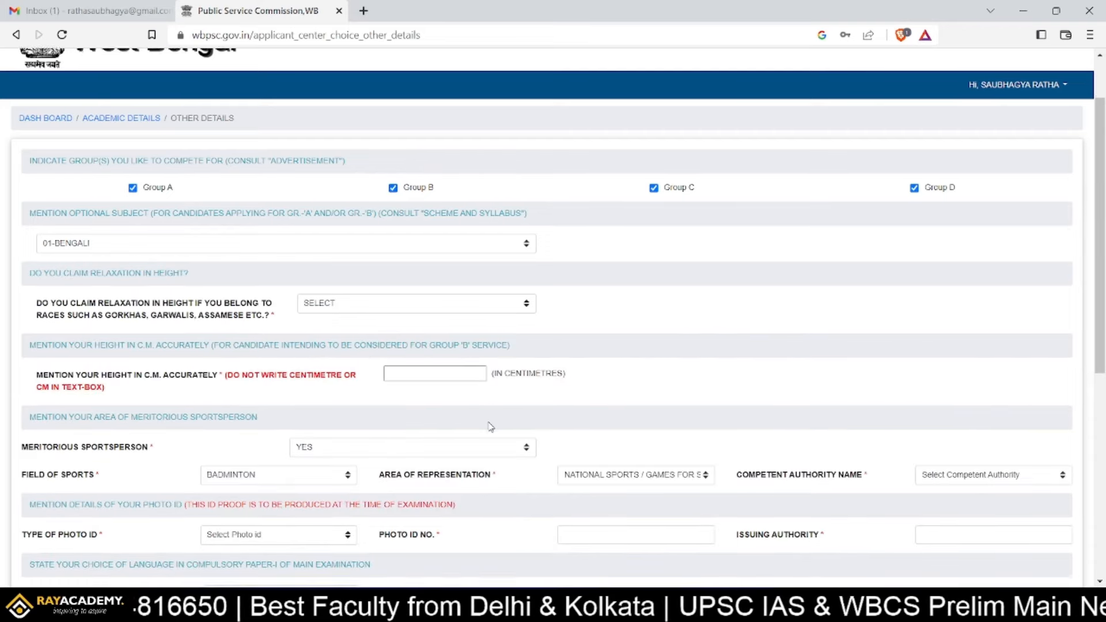
pyautogui.scroll(-1, 490, 423)
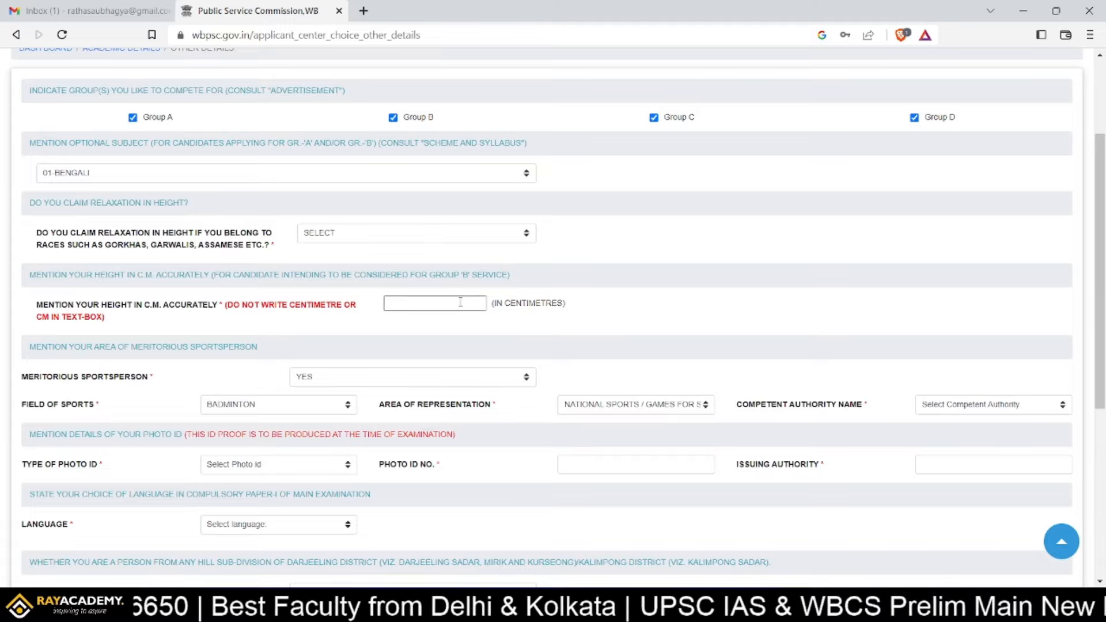
pyautogui.scroll(1, 453, 314)
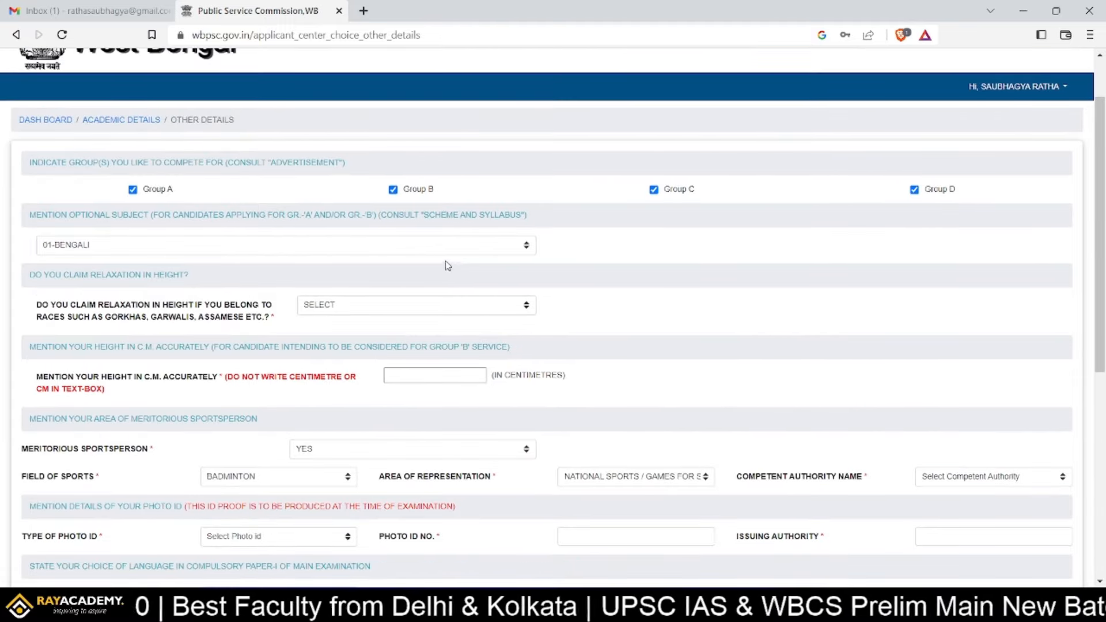
# - Answer NO to height relaxation and enter the height as 166 cm
pyautogui.click(339, 303)
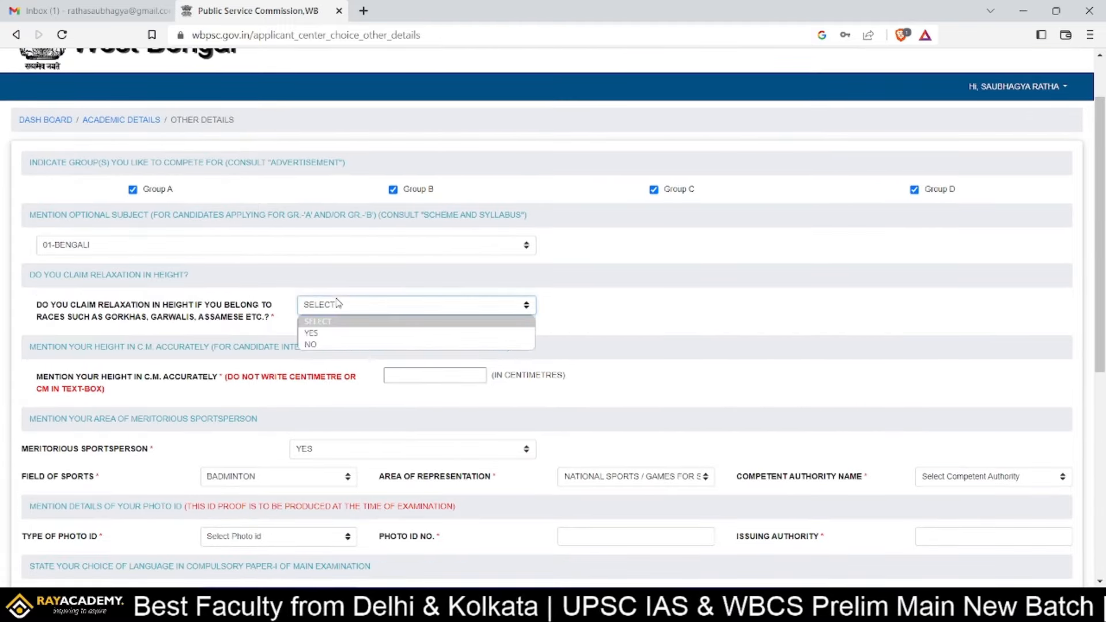
pyautogui.click(322, 345)
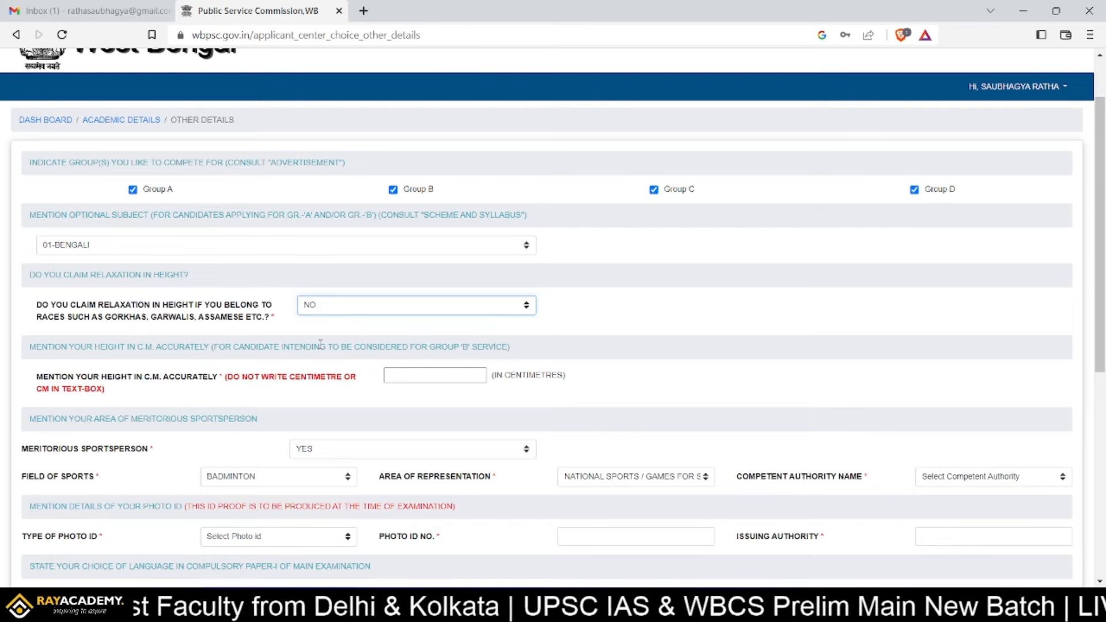
pyautogui.scroll(-1, 435, 323)
pyautogui.click(426, 305)
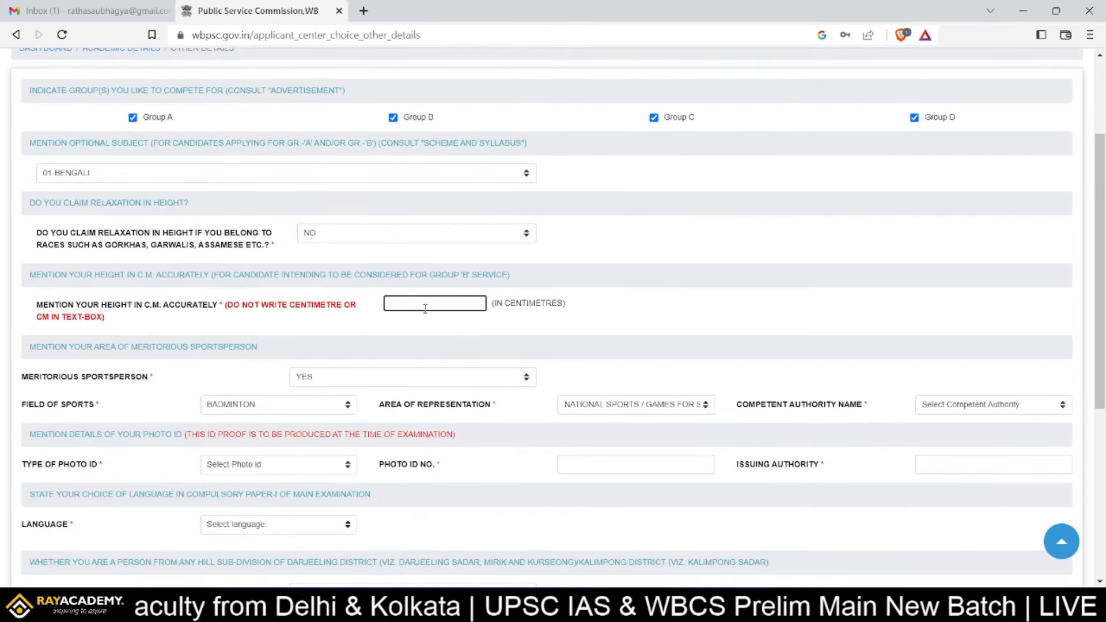
pyautogui.write('16')
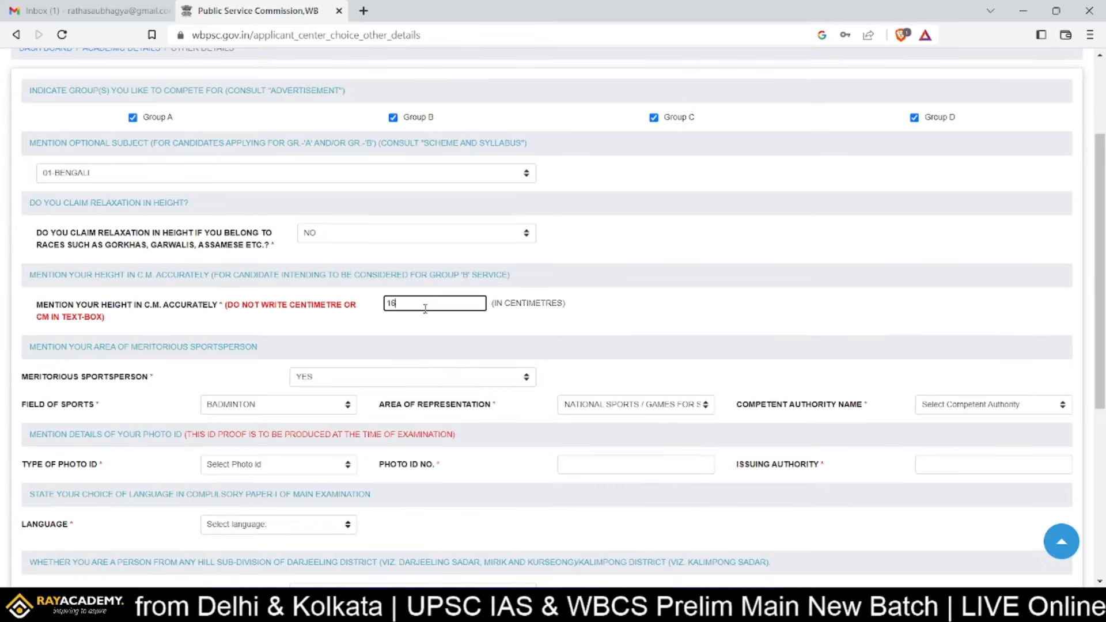
pyautogui.write('6')
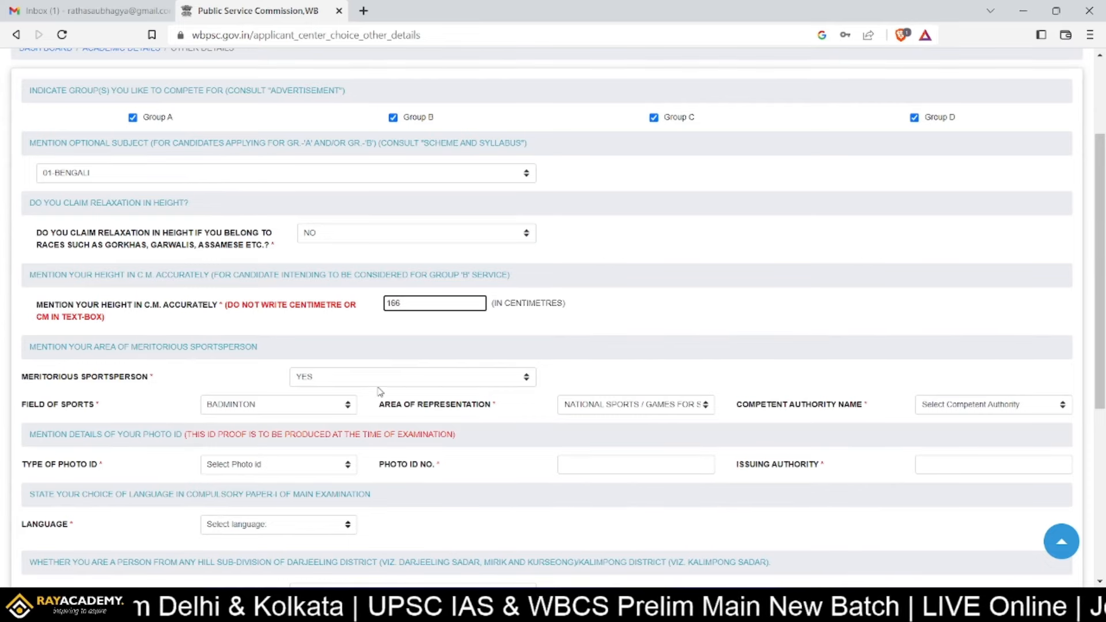
pyautogui.scroll(-1, 396, 396)
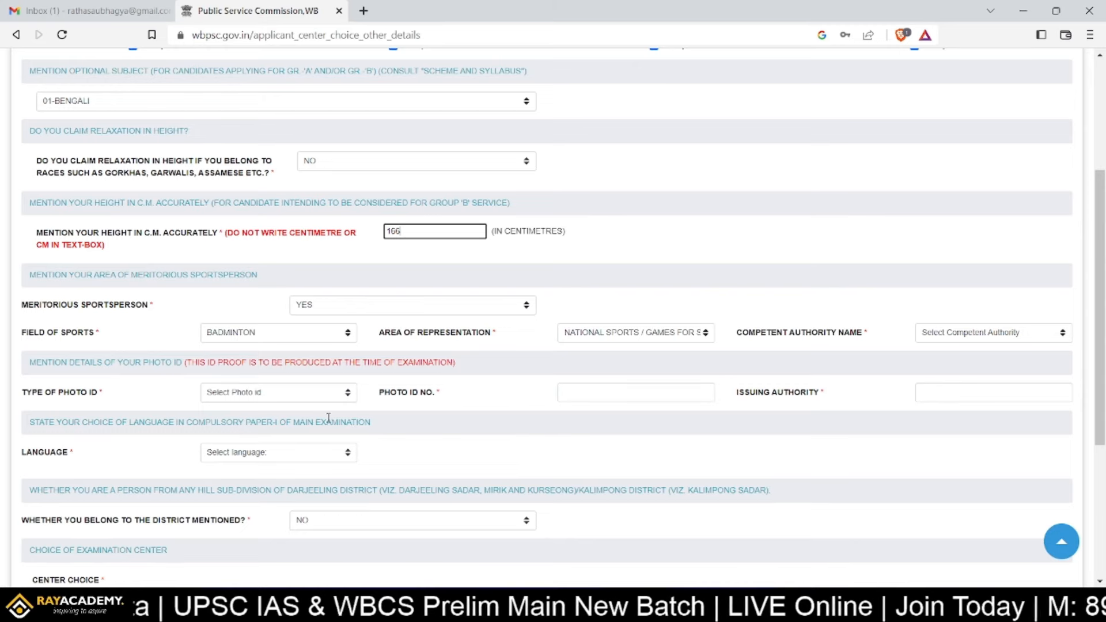
# - Choose the Madhyamik certificate as photo ID, enter its ID number, and issuer 'west bengal secondary board'
pyautogui.click(290, 394)
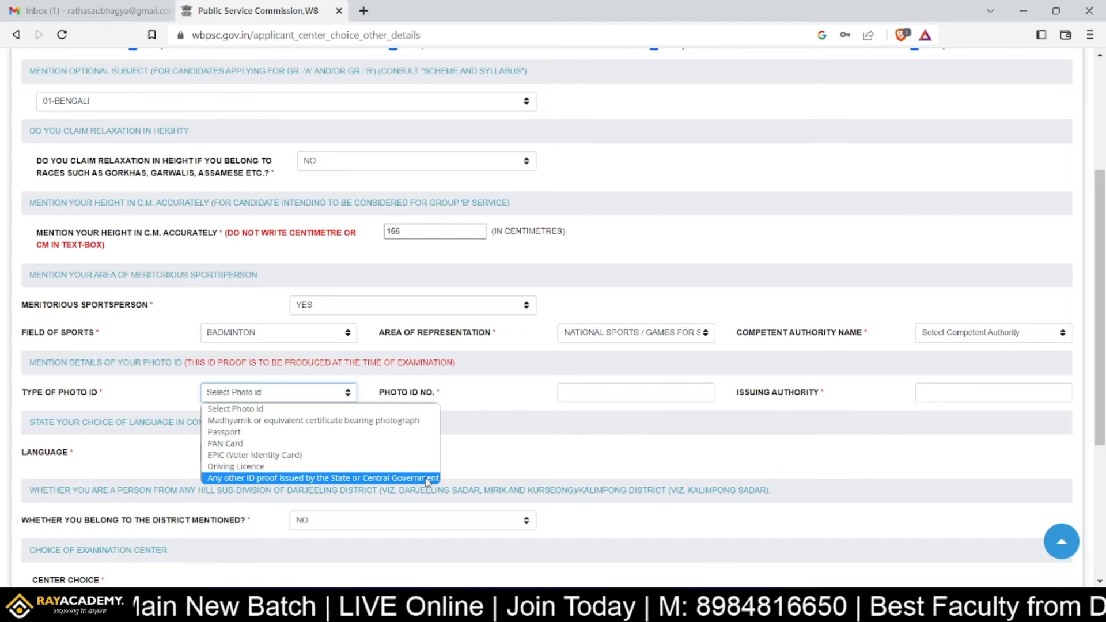
pyautogui.click(427, 421)
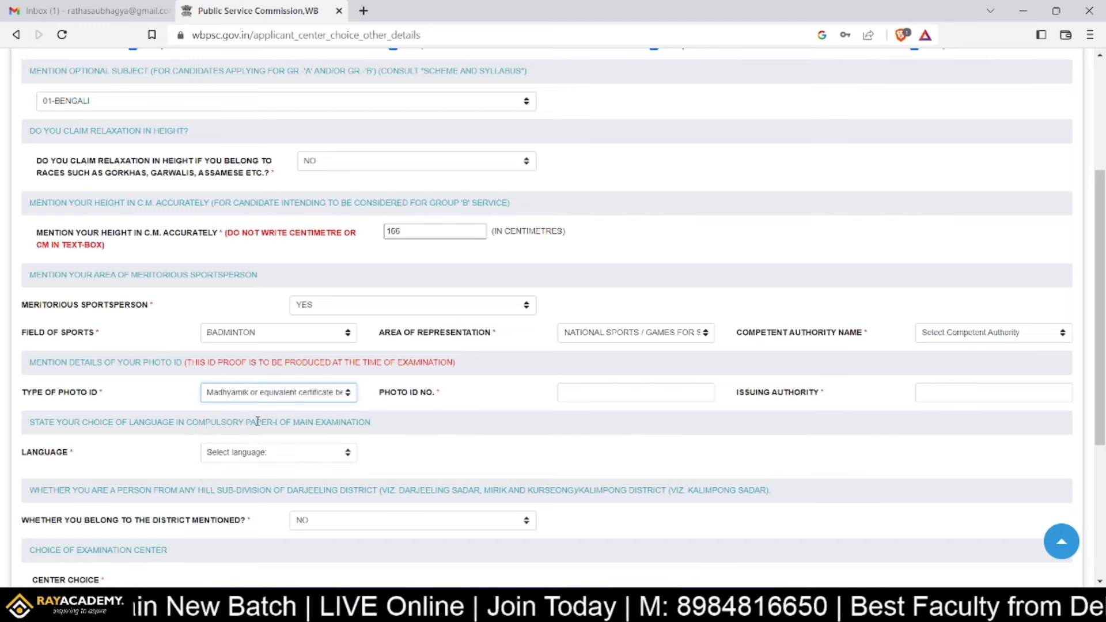
pyautogui.click(594, 393)
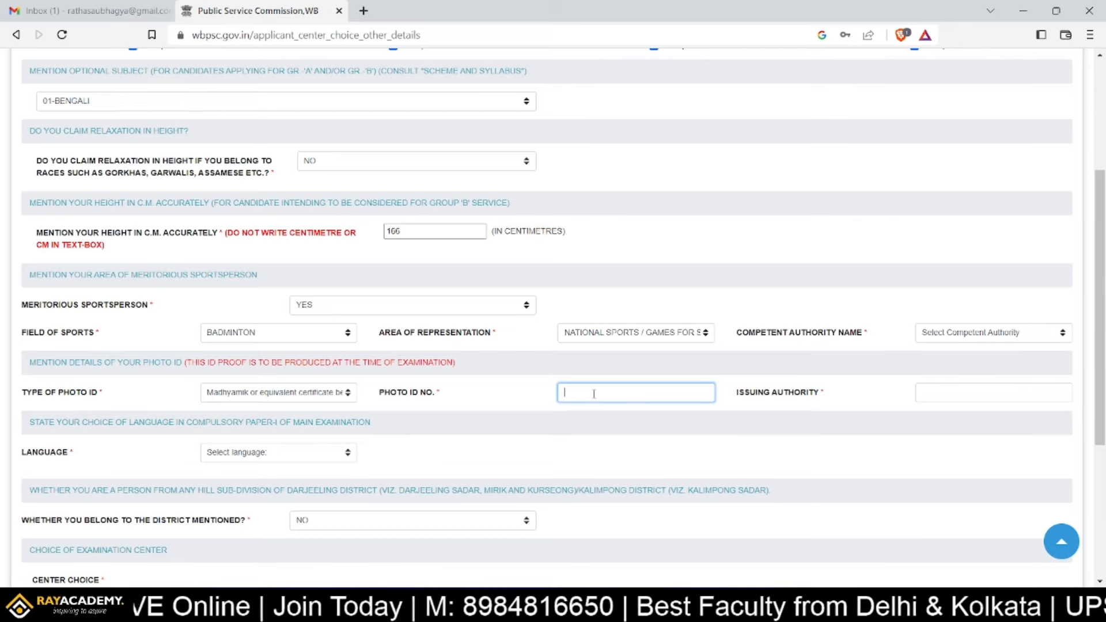
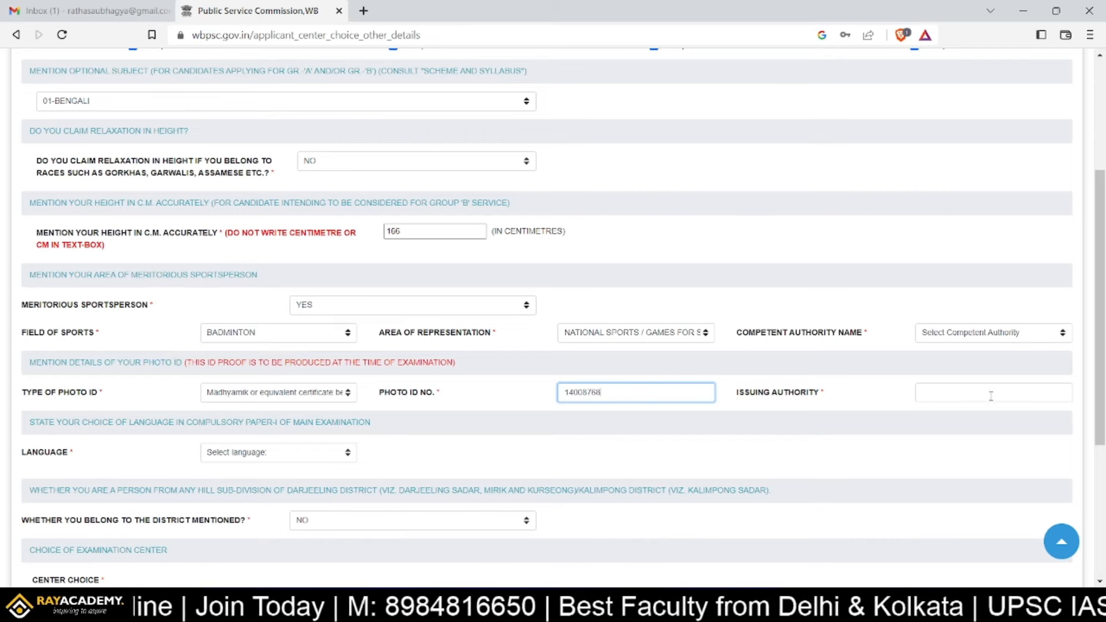
pyautogui.click(986, 391)
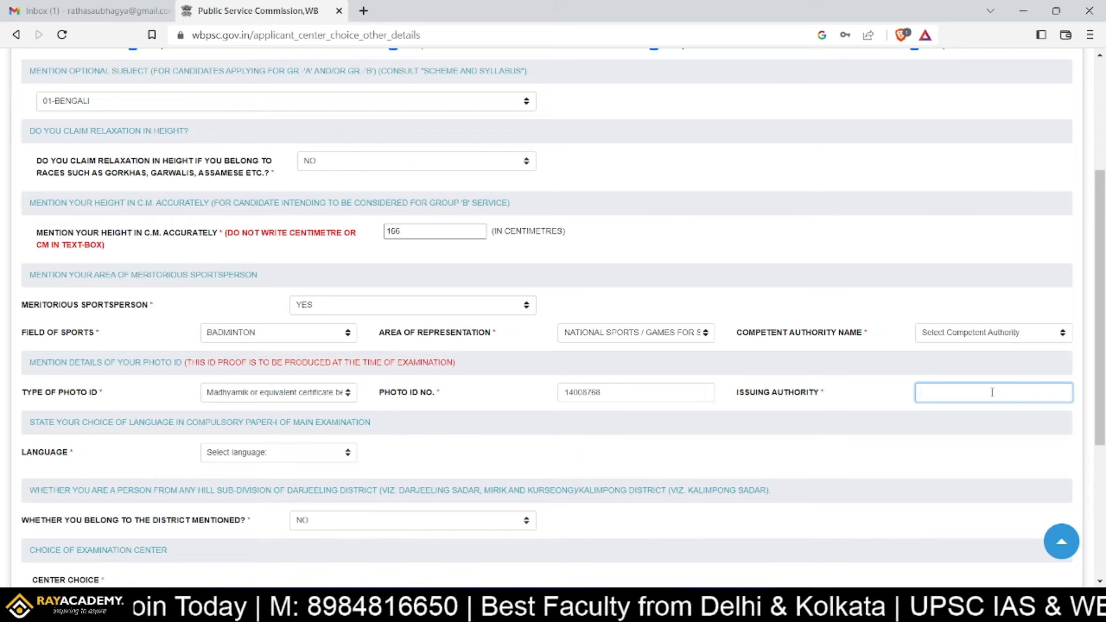
pyautogui.write('west')
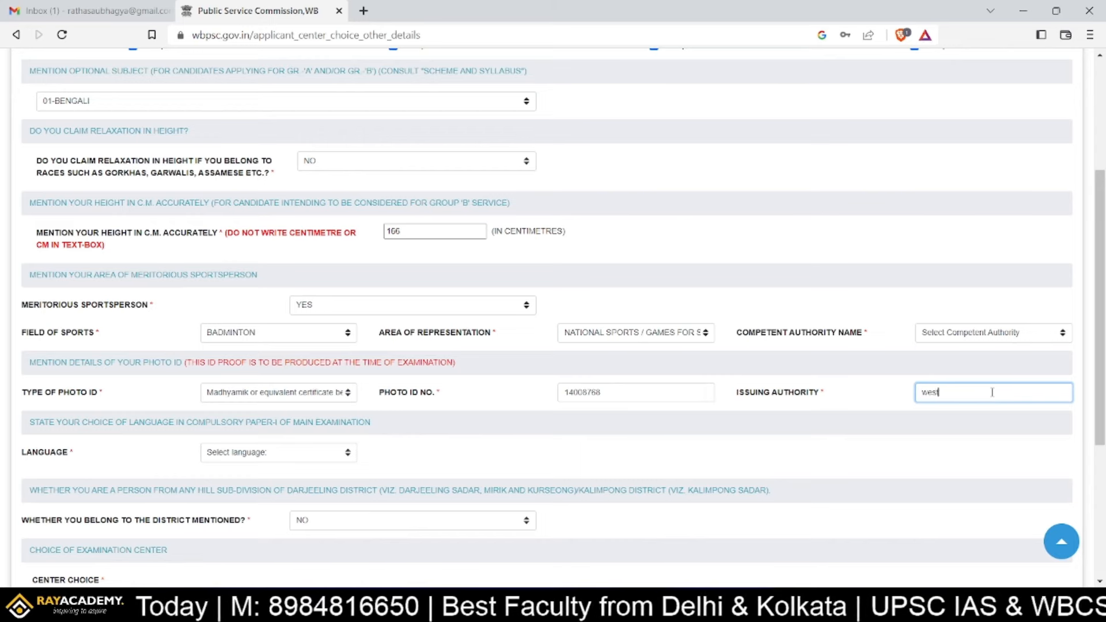
pyautogui.write(' bengal')
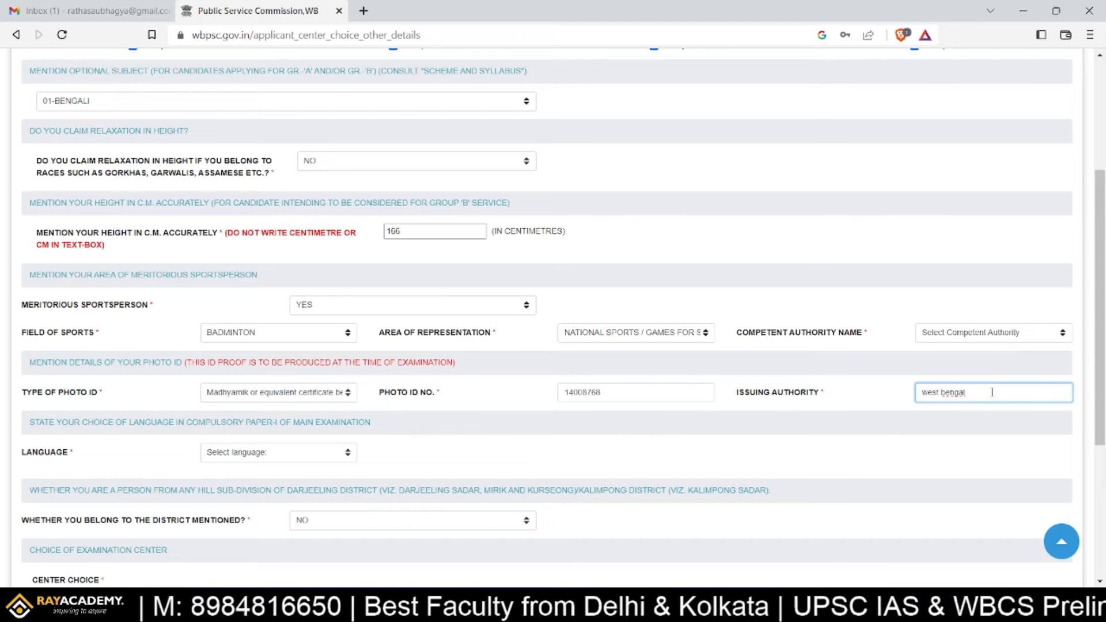
pyautogui.write(' sec')
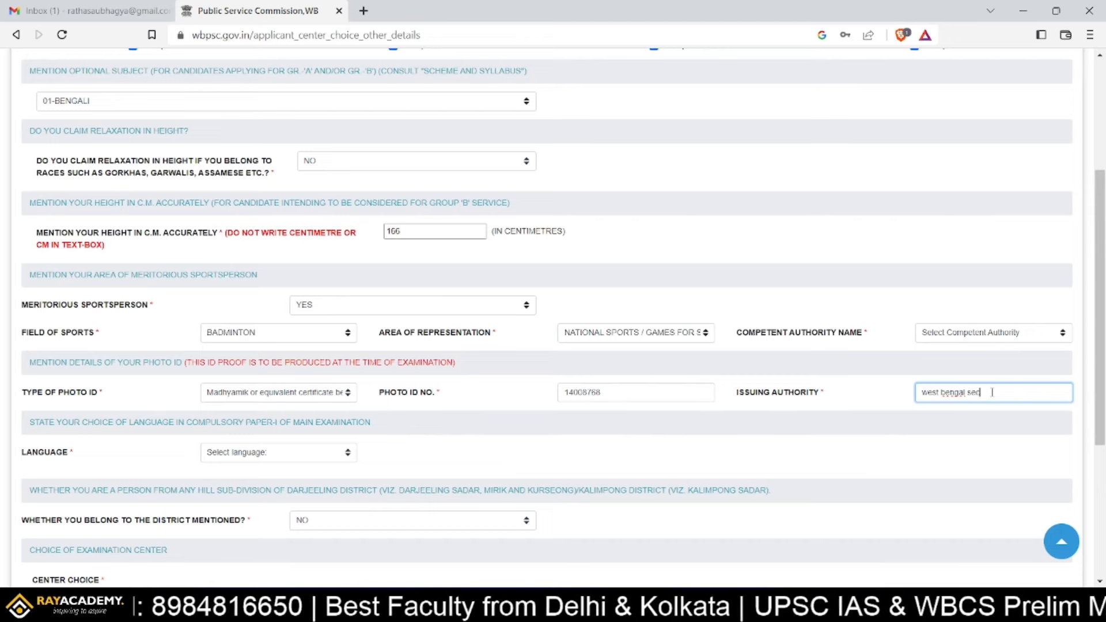
pyautogui.write('ondary')
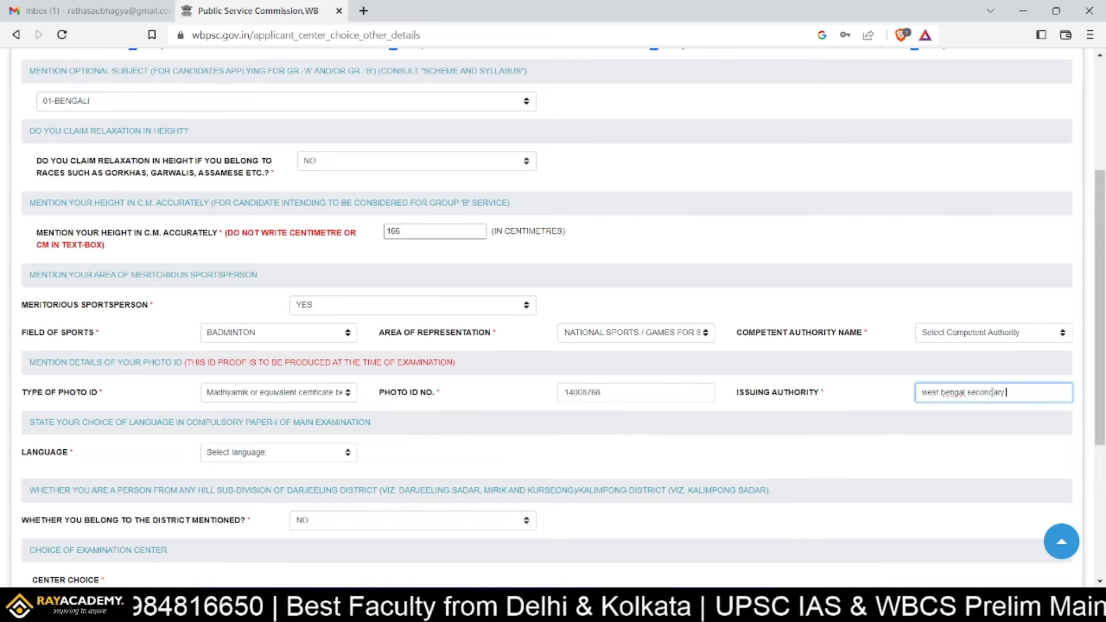
pyautogui.write(' n board')
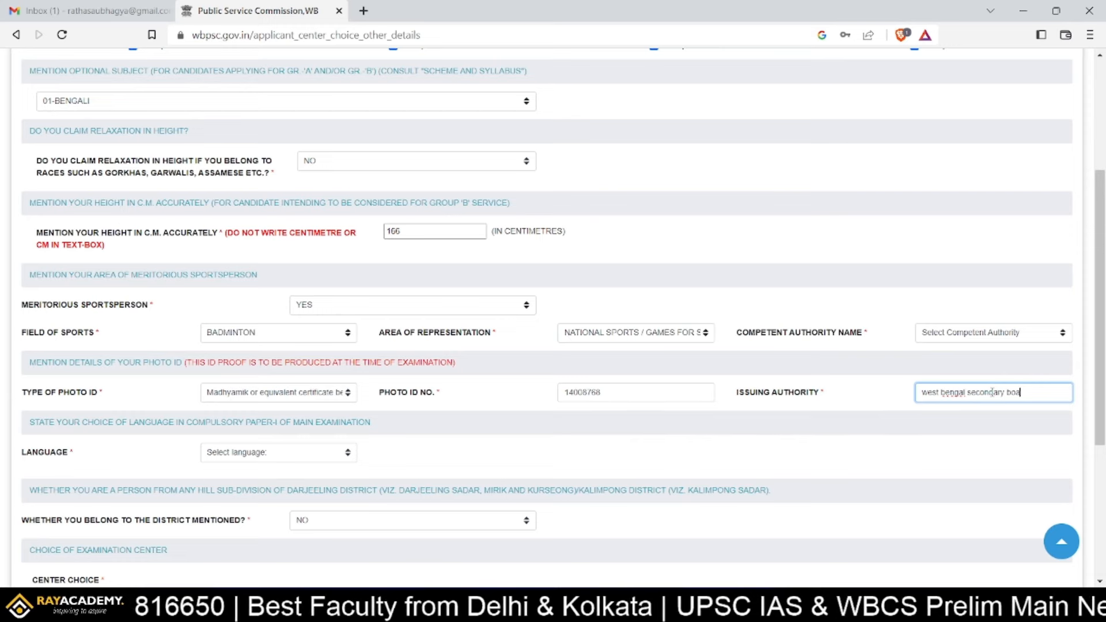
pyautogui.click(352, 394)
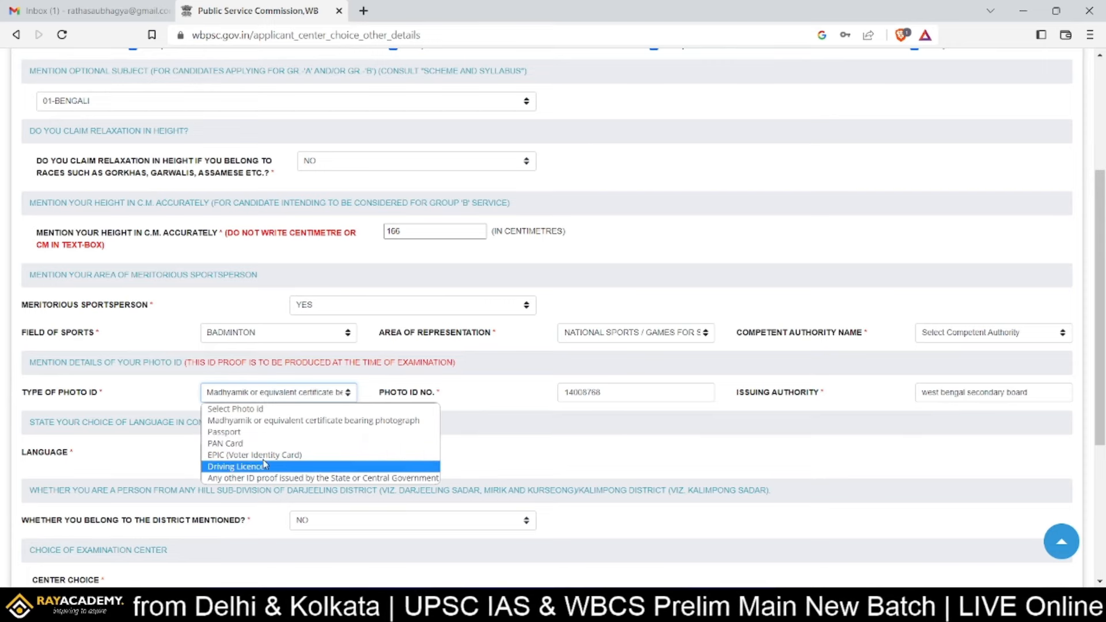
pyautogui.click(531, 440)
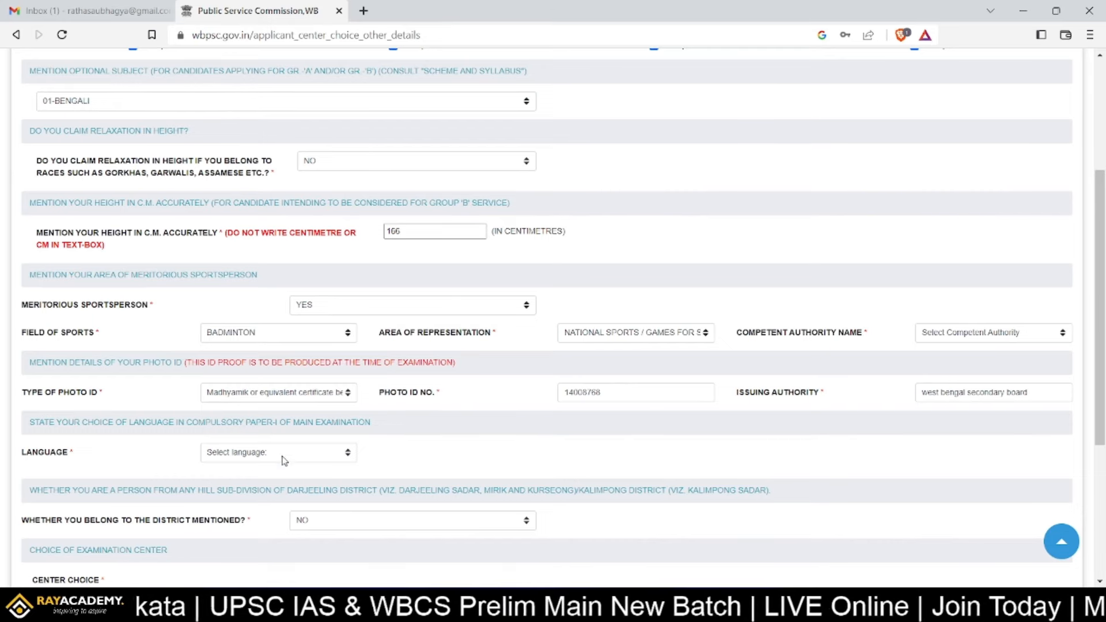
# - Select BENGALI as the language for compulsory Paper-I
pyautogui.scroll(-1, 271, 450)
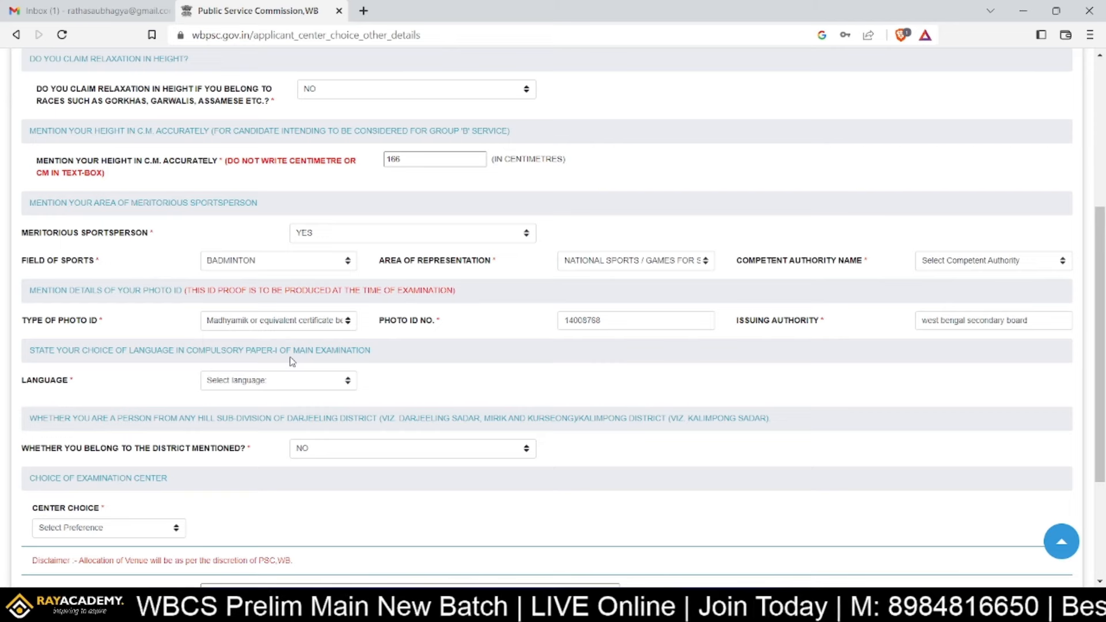
pyautogui.click(283, 383)
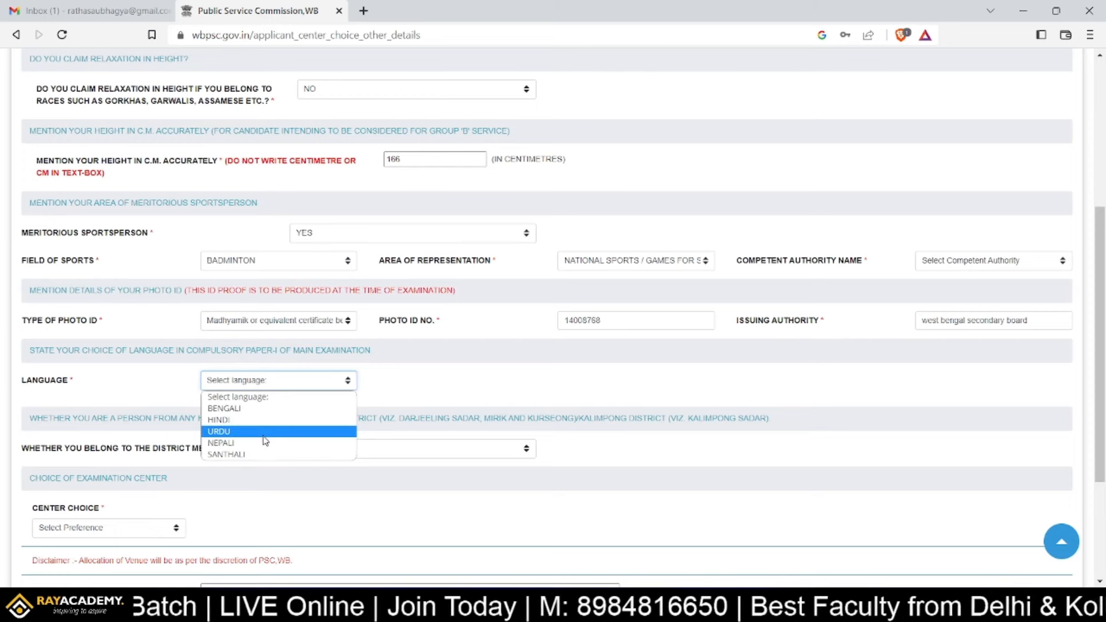
pyautogui.click(219, 408)
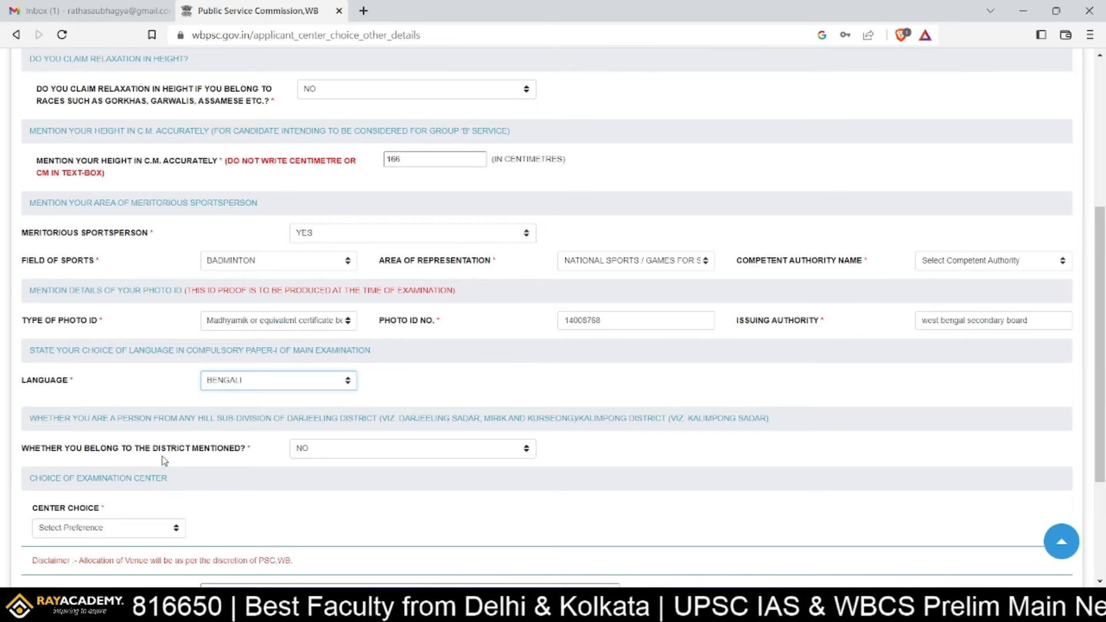
# - Try YES for the hill-district question with KALIMPONG district and KALIMPONG-SADAR sub-division
pyautogui.click(356, 450)
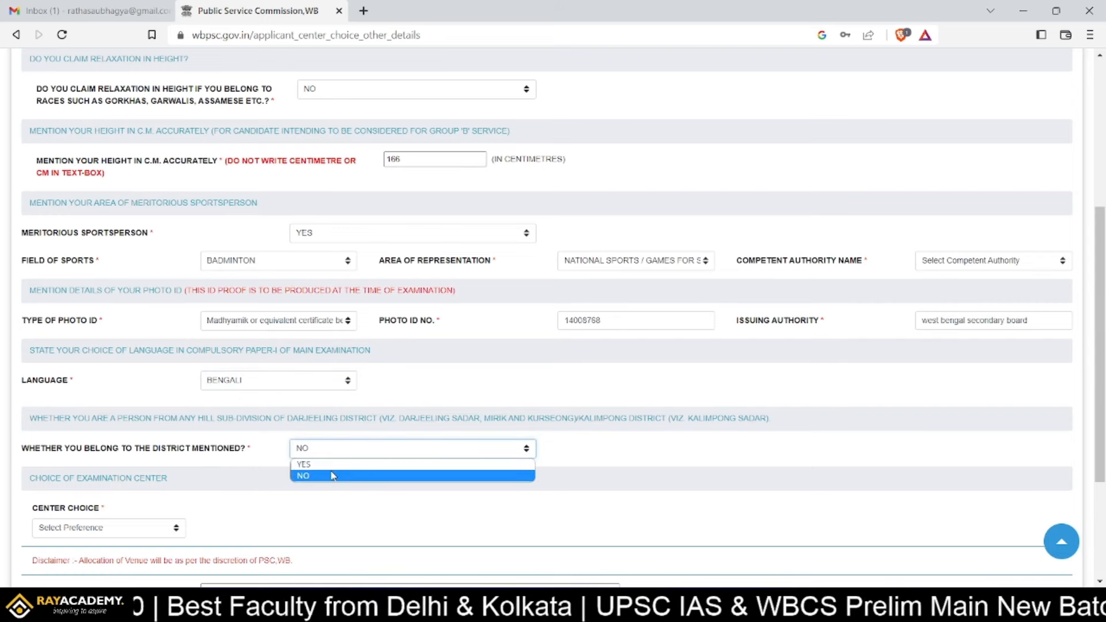
pyautogui.click(333, 464)
pyautogui.click(315, 452)
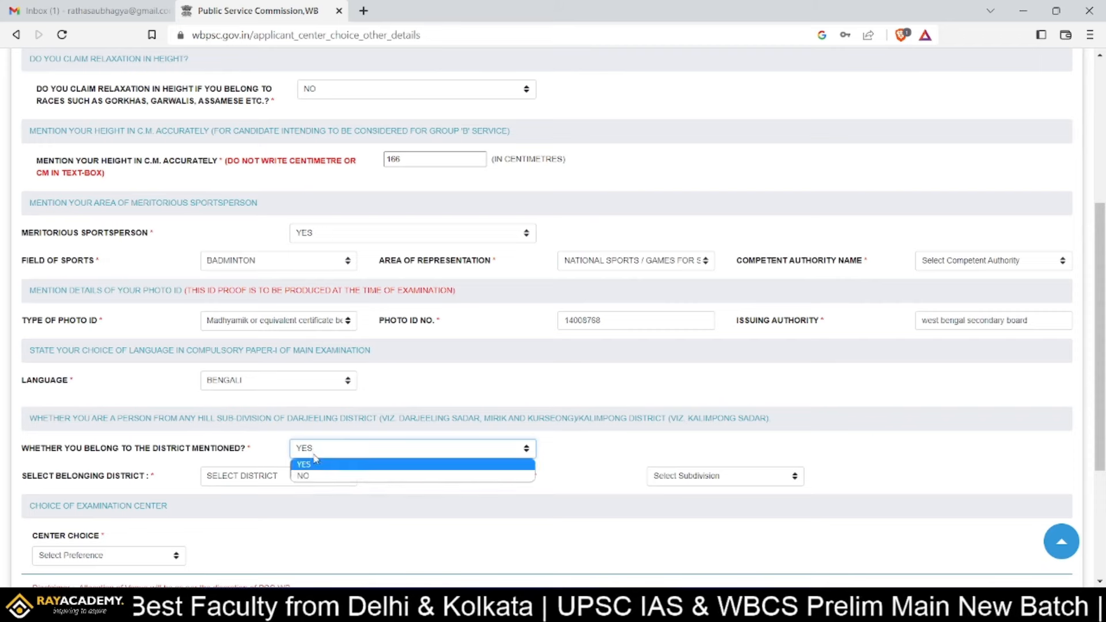
pyautogui.click(321, 476)
pyautogui.click(321, 455)
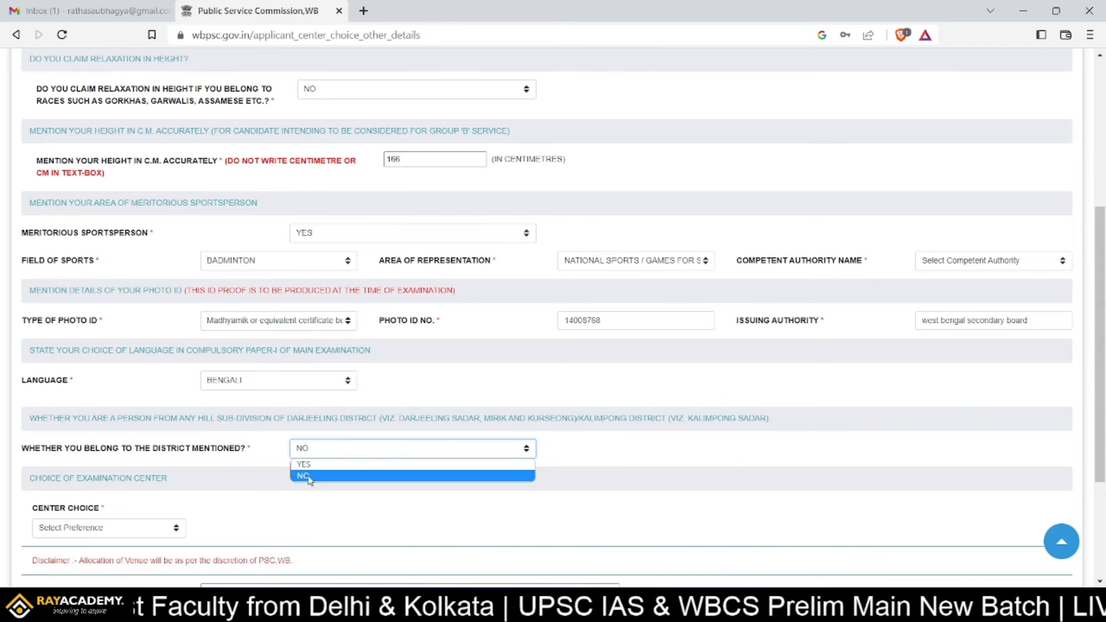
pyautogui.click(308, 468)
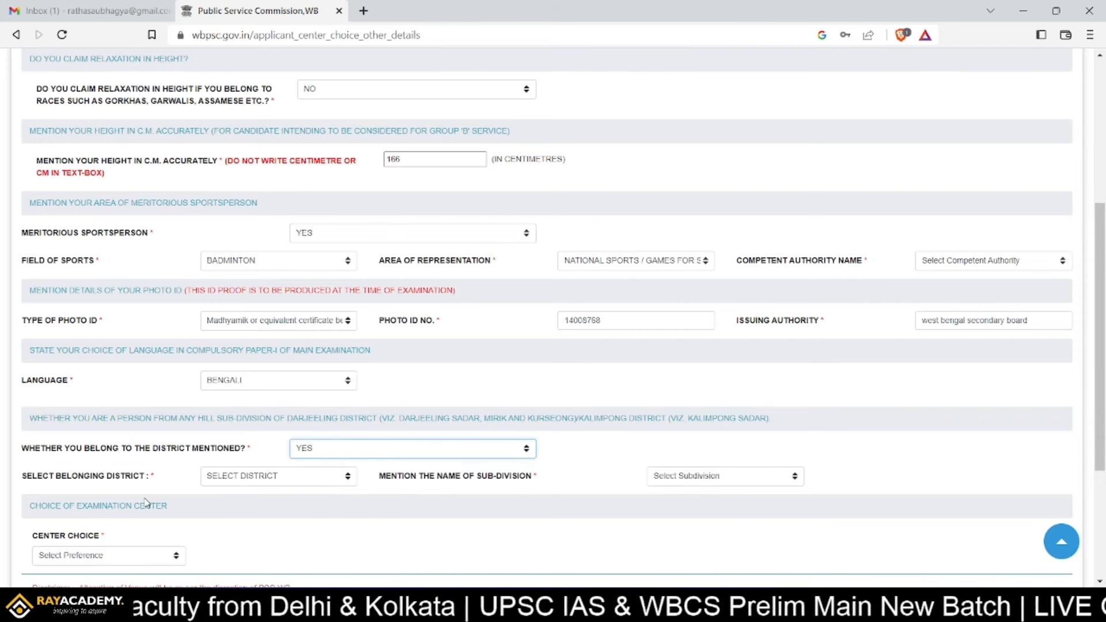
pyautogui.click(270, 476)
pyautogui.click(230, 512)
pyautogui.click(702, 483)
pyautogui.click(690, 504)
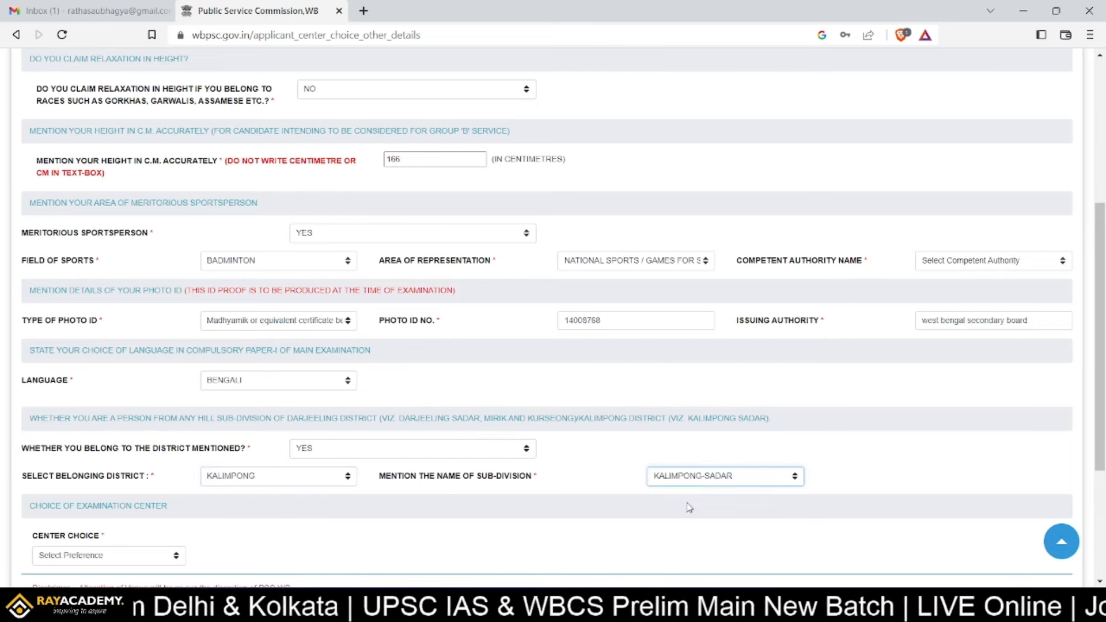
# - Change the hill-district answer back to NO and bring up the examination centre list
pyautogui.scroll(-3, 427, 499)
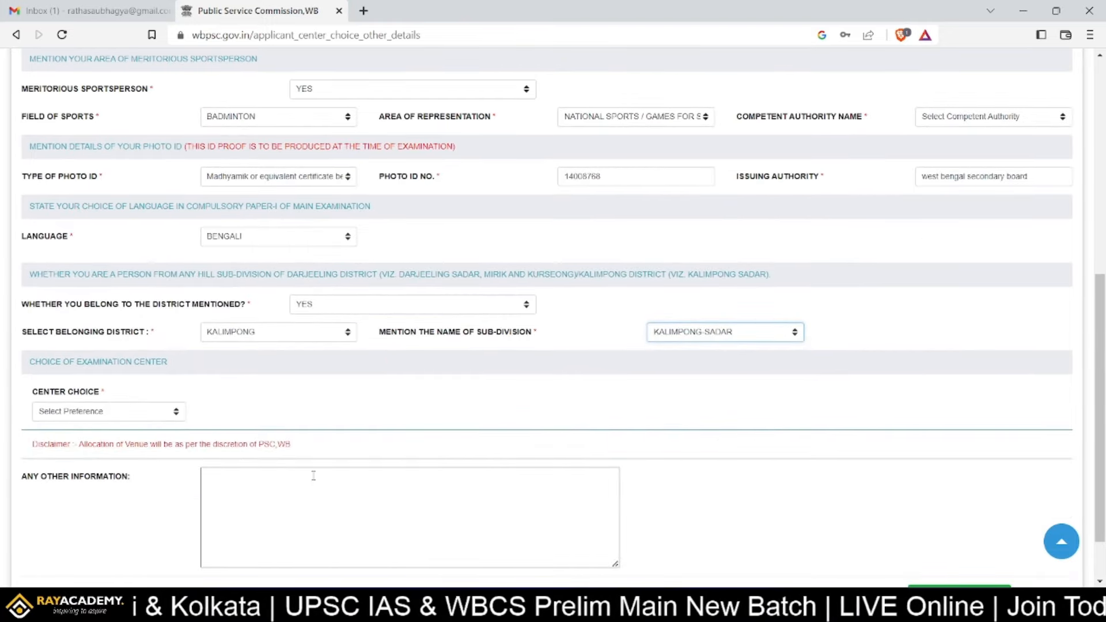
pyautogui.click(371, 304)
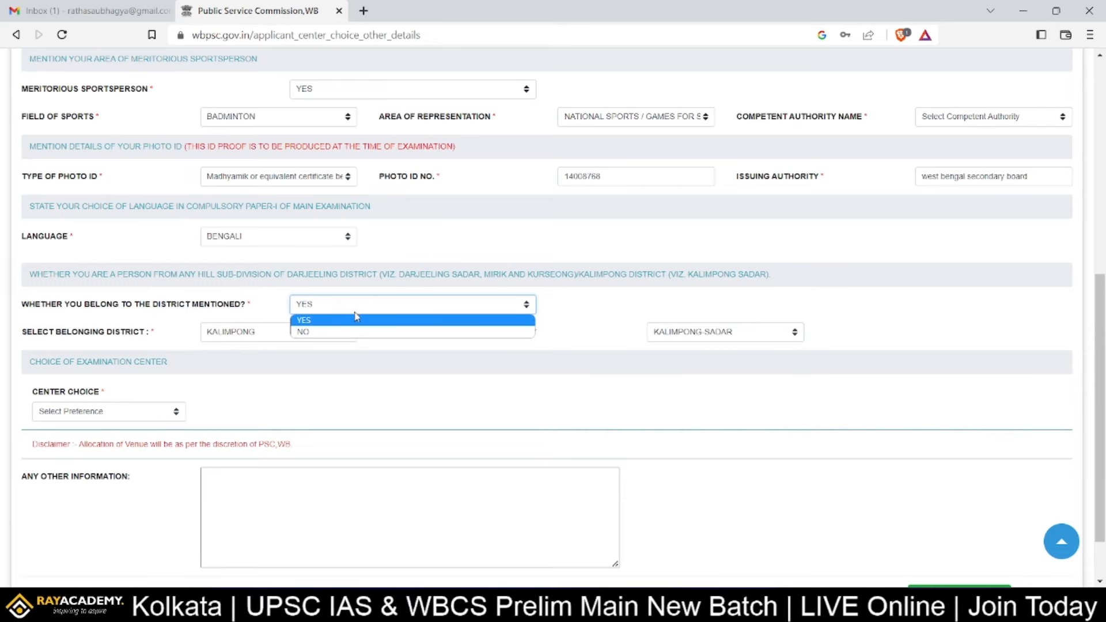
pyautogui.click(336, 332)
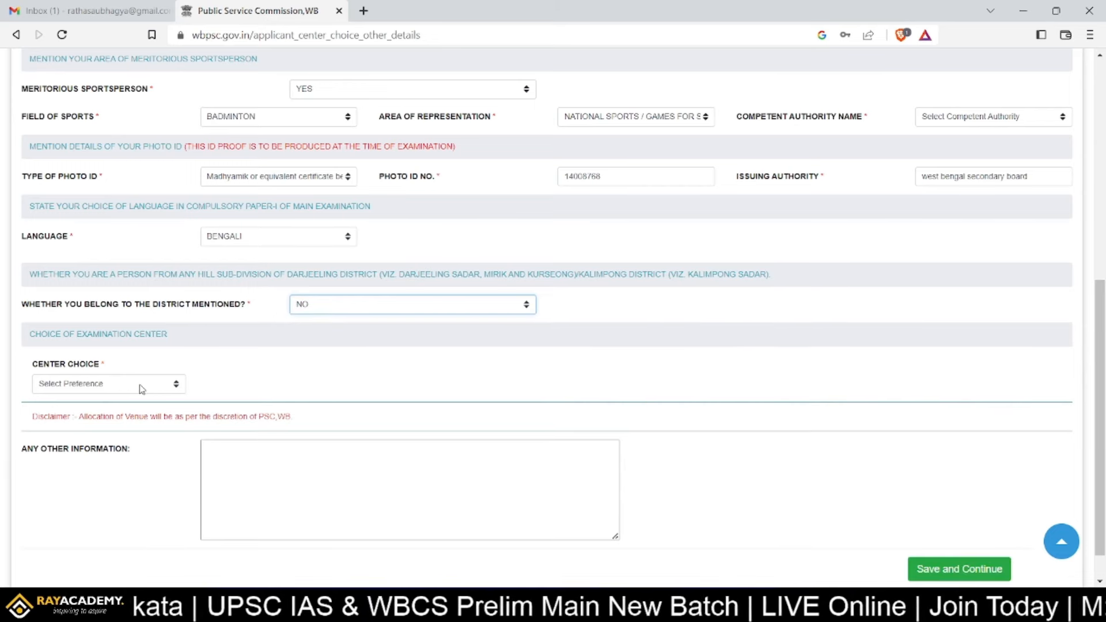
pyautogui.click(142, 387)
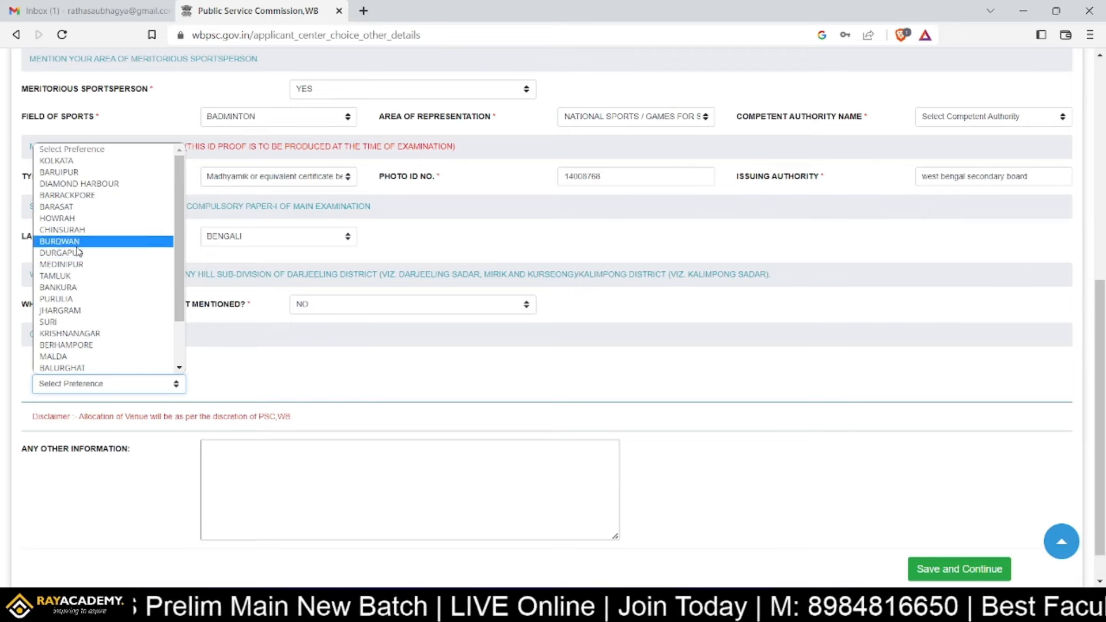
pyautogui.scroll(-1, 97, 365)
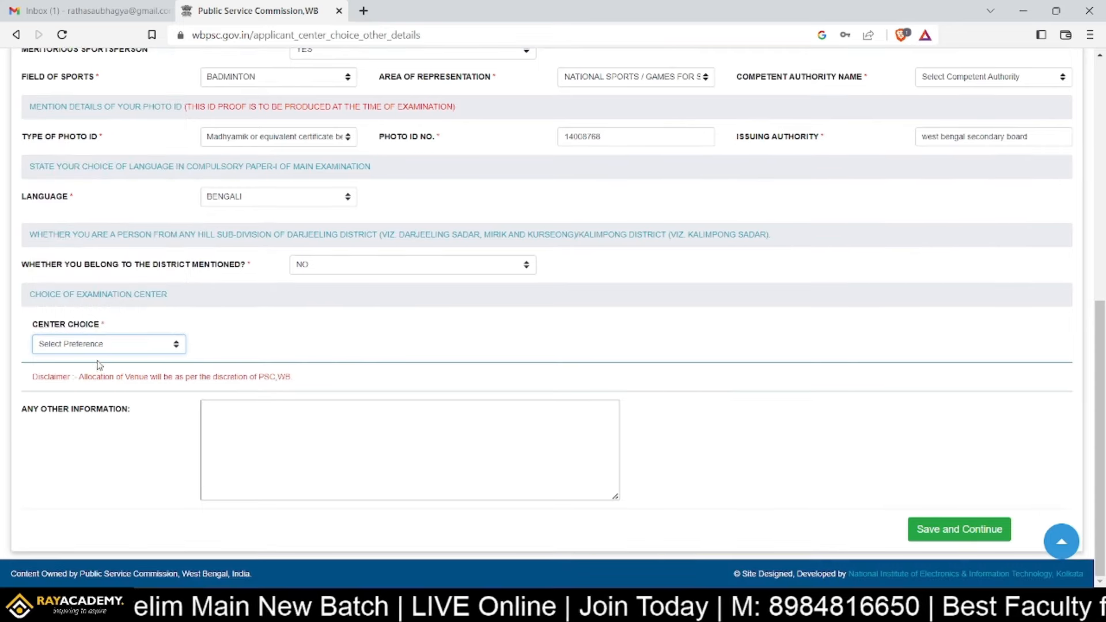
pyautogui.click(98, 348)
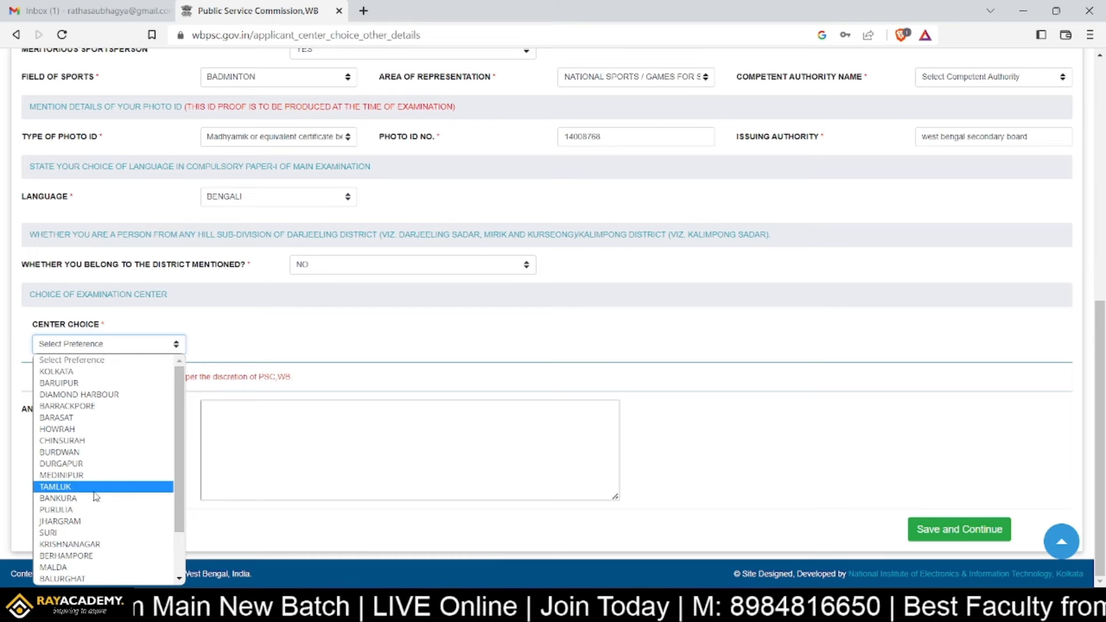
pyautogui.click(69, 371)
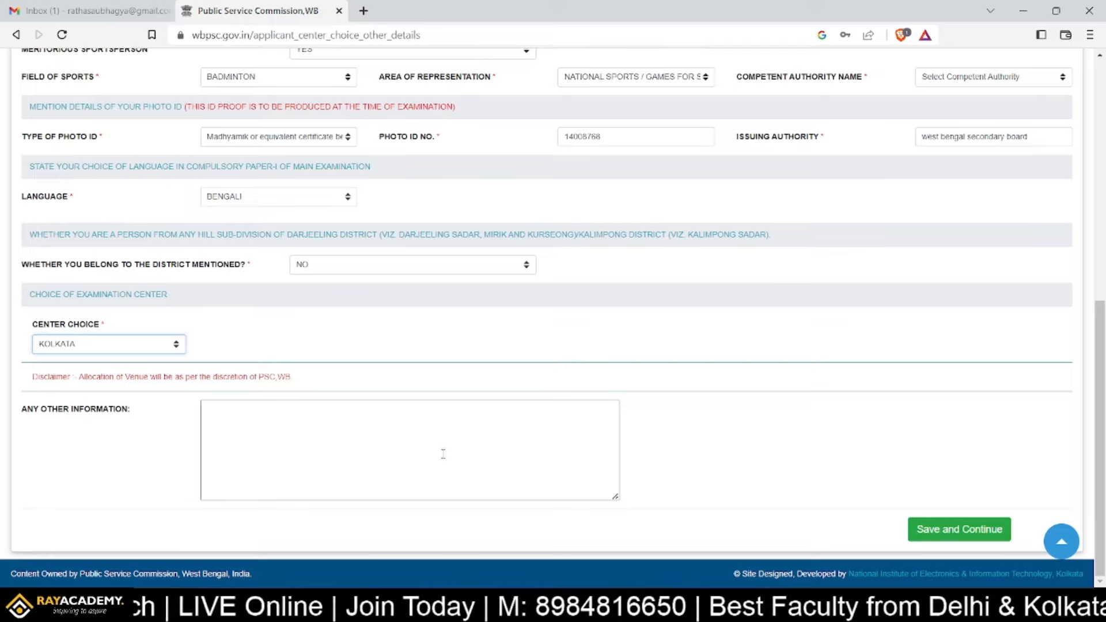
pyautogui.scroll(4, 441, 452)
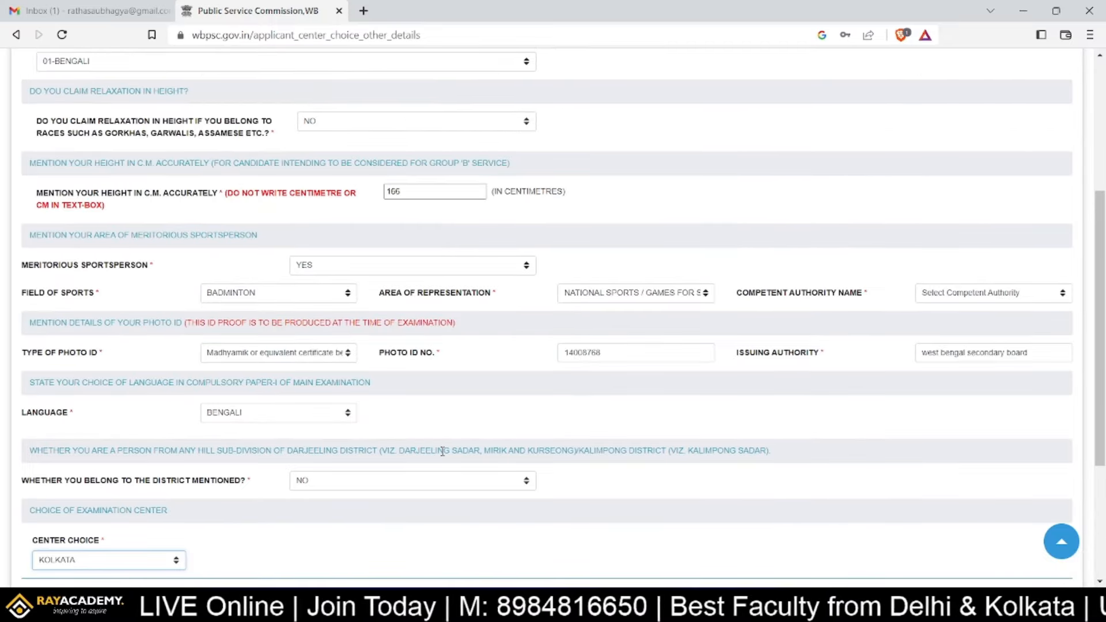
pyautogui.scroll(-4, 442, 452)
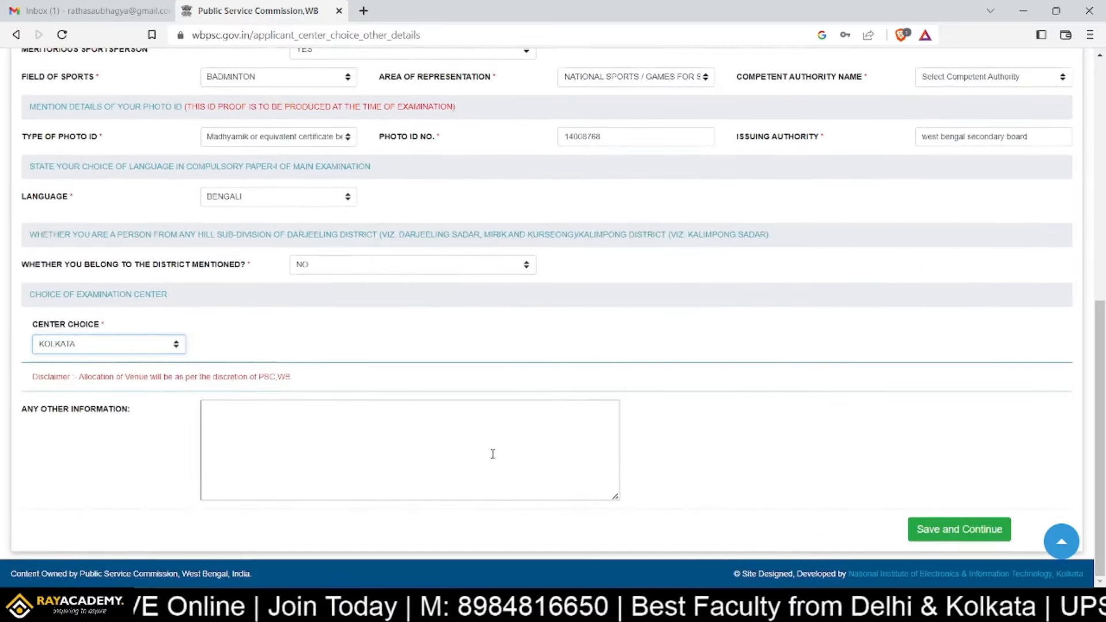
pyautogui.click(106, 348)
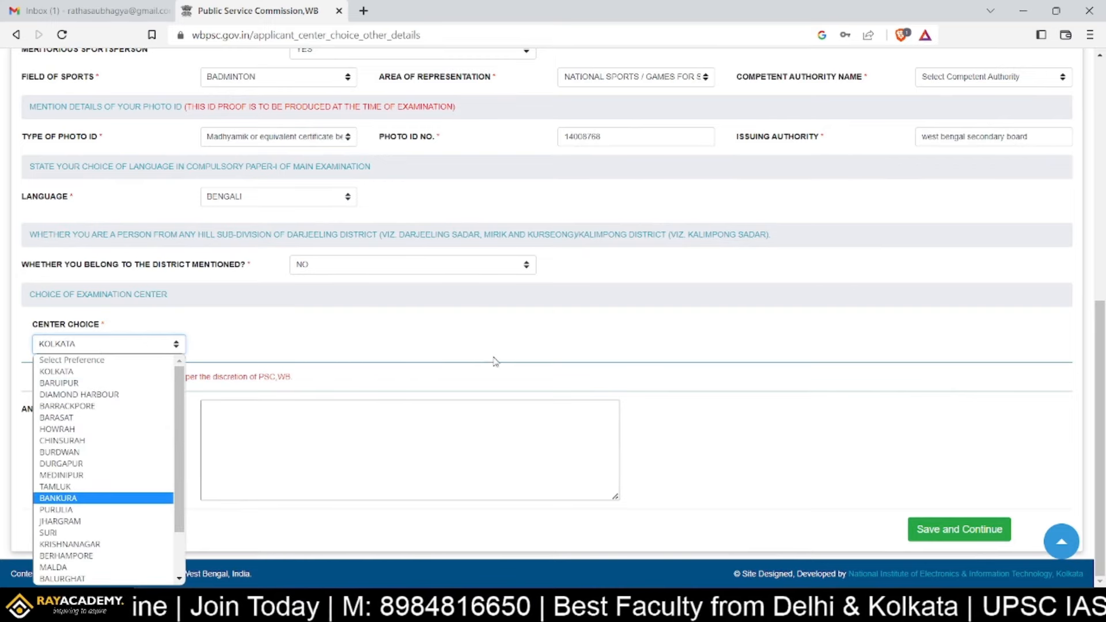
pyautogui.click(456, 326)
pyautogui.scroll(3, 548, 370)
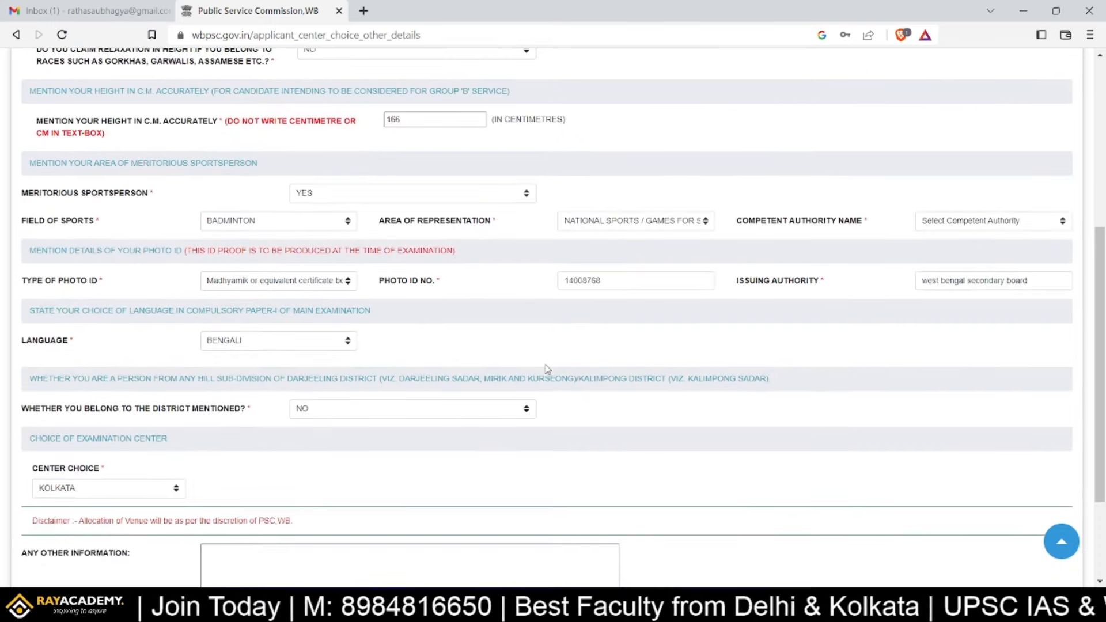
pyautogui.scroll(5, 548, 369)
pyautogui.scroll(-8, 547, 370)
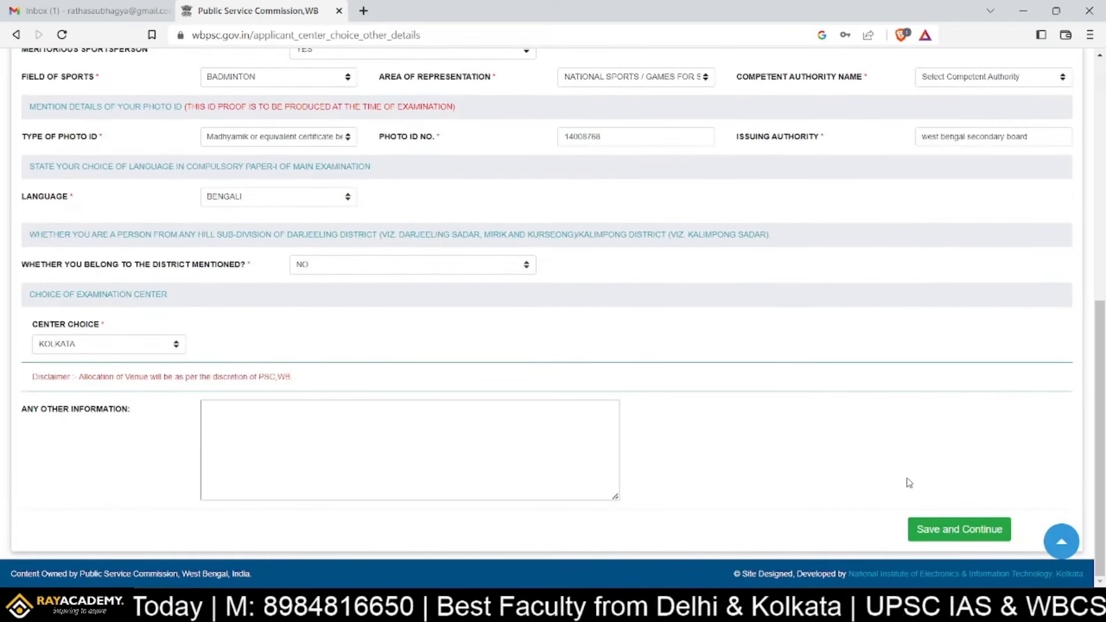
pyautogui.click(460, 435)
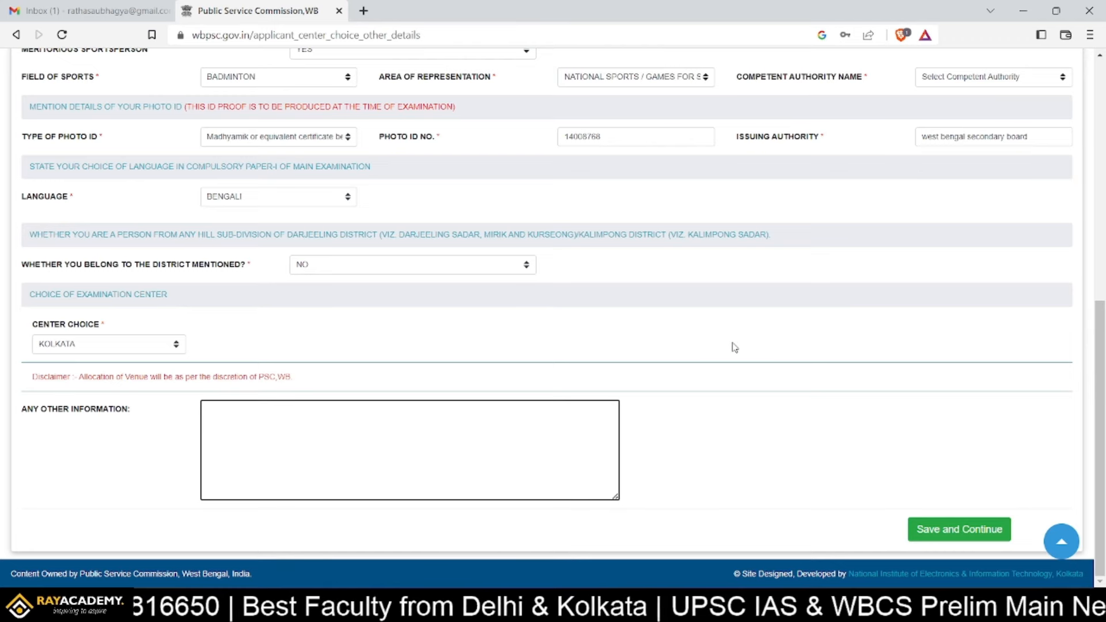
# - Set competent authority to Director or Deputy Director and save Other Details to reach the preview
pyautogui.click(939, 537)
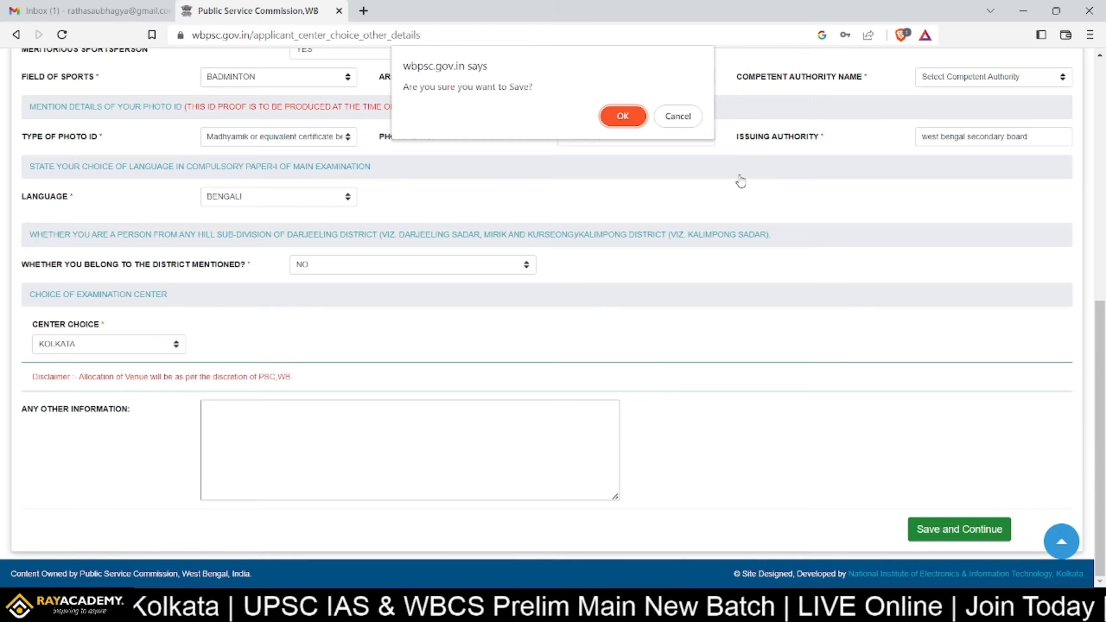
pyautogui.click(623, 118)
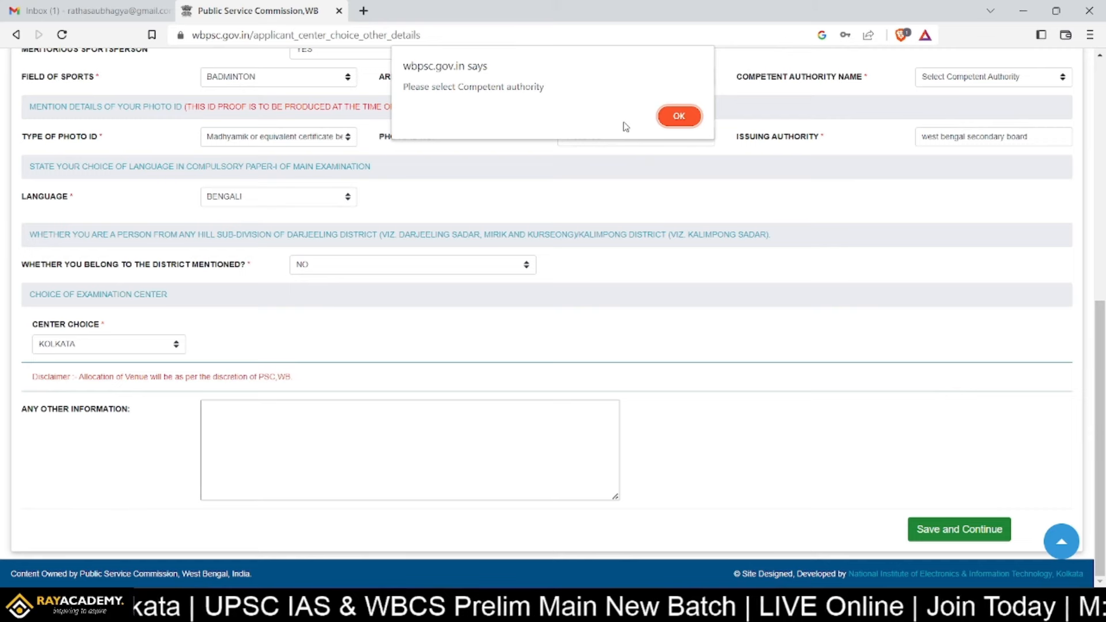
pyautogui.click(675, 118)
pyautogui.click(1040, 85)
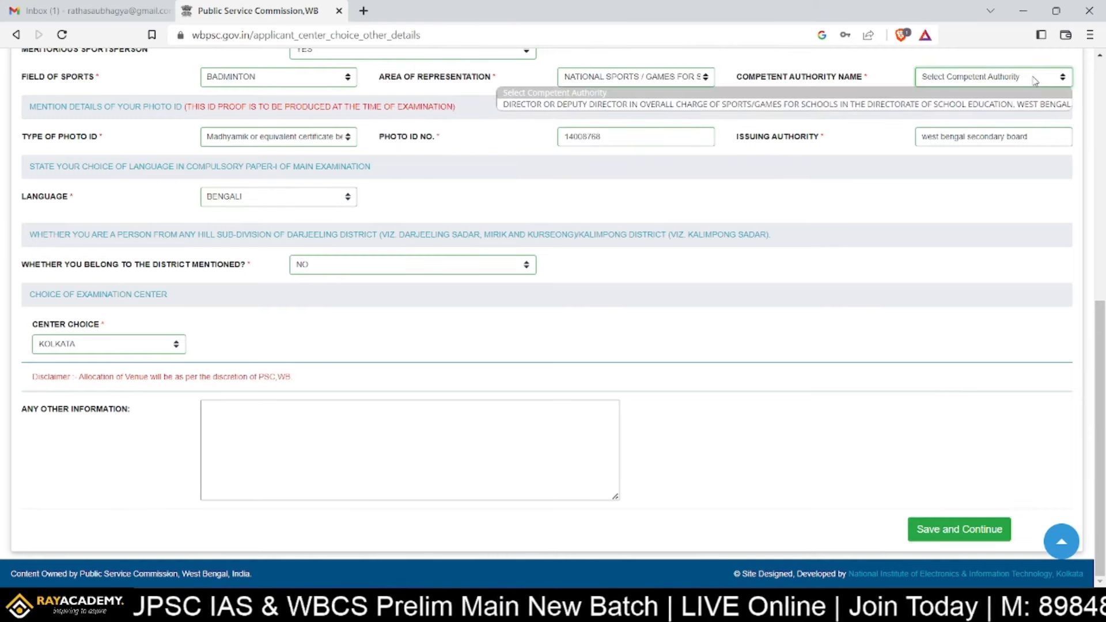
pyautogui.click(940, 105)
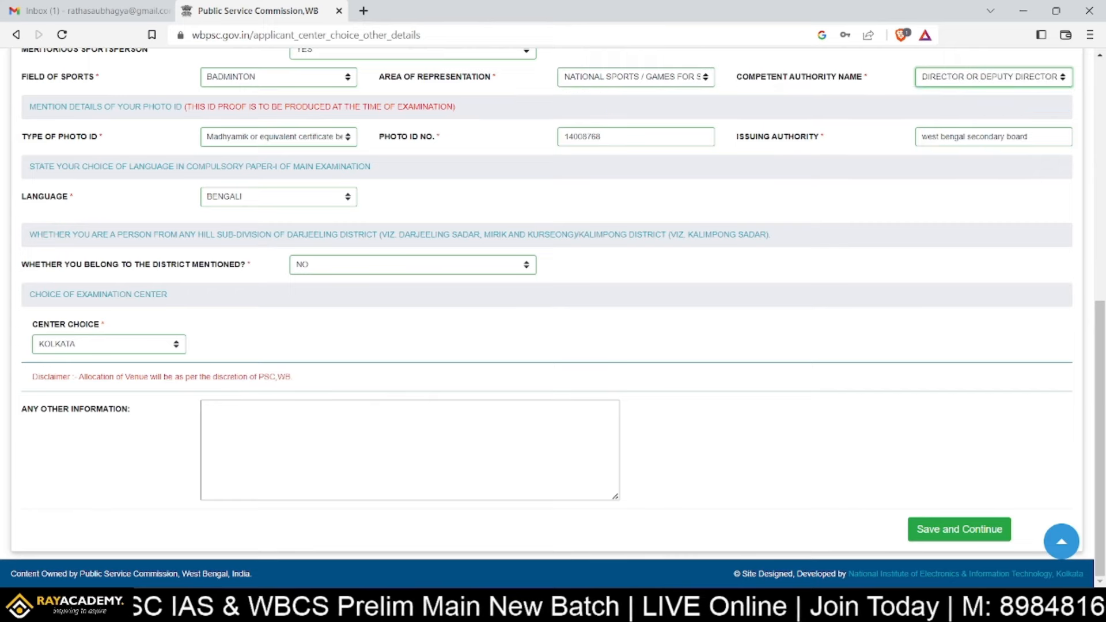
pyautogui.click(967, 529)
pyautogui.click(623, 117)
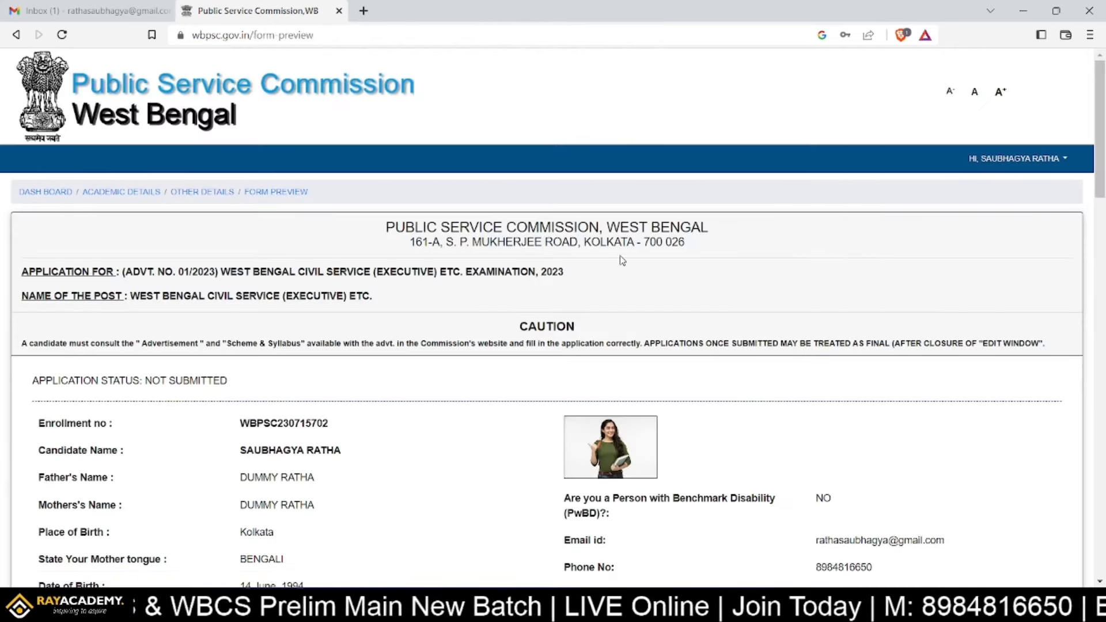
pyautogui.scroll(-1, 622, 261)
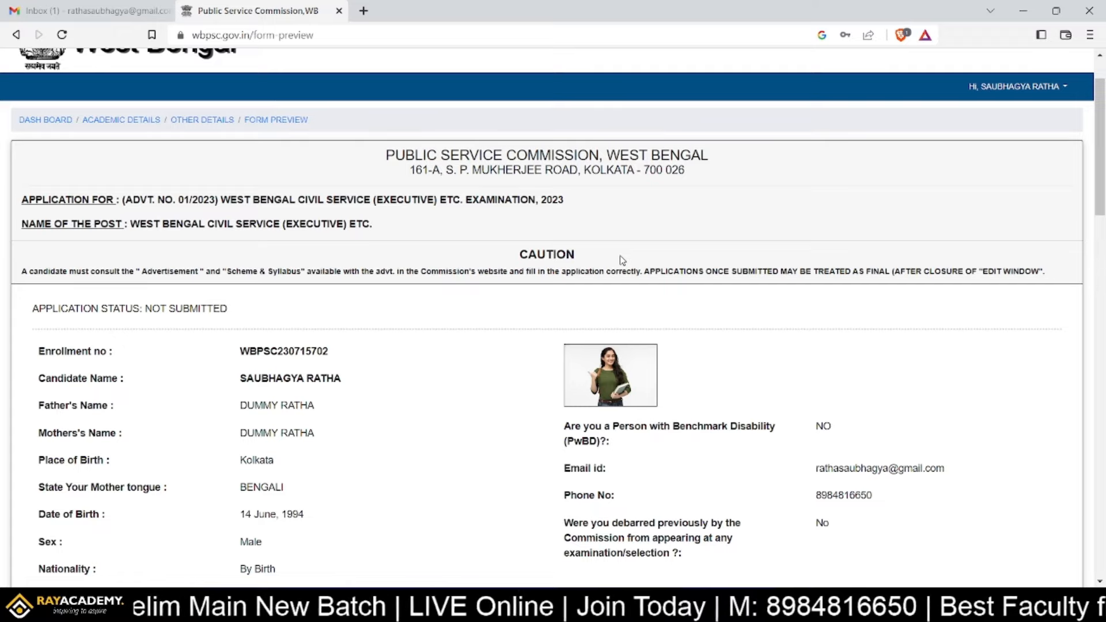
pyautogui.scroll(-3, 536, 301)
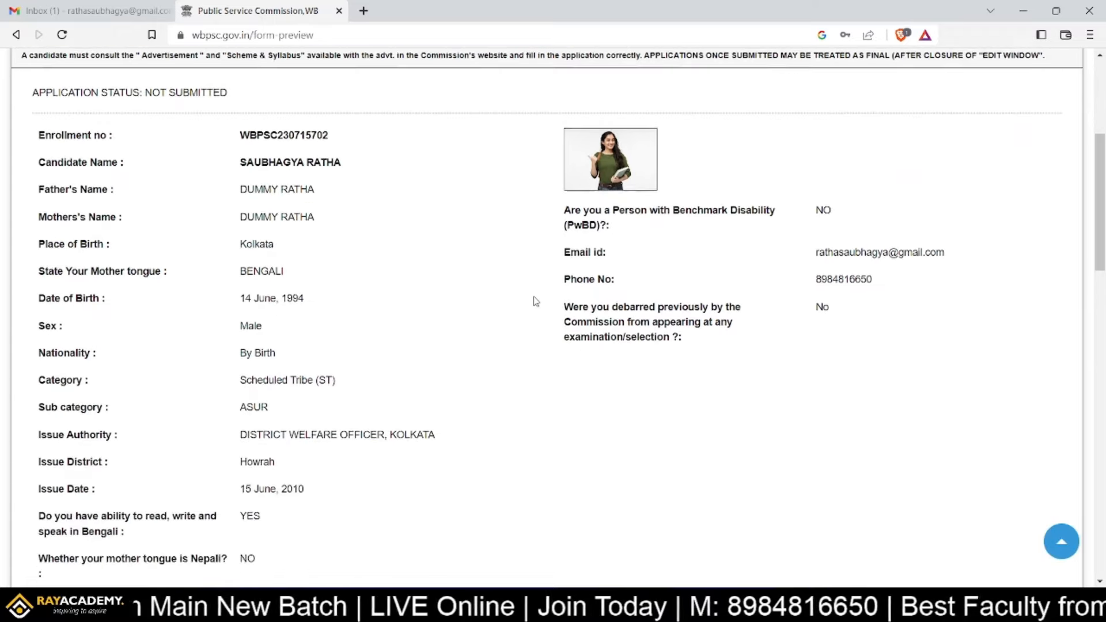
pyautogui.scroll(-3, 550, 348)
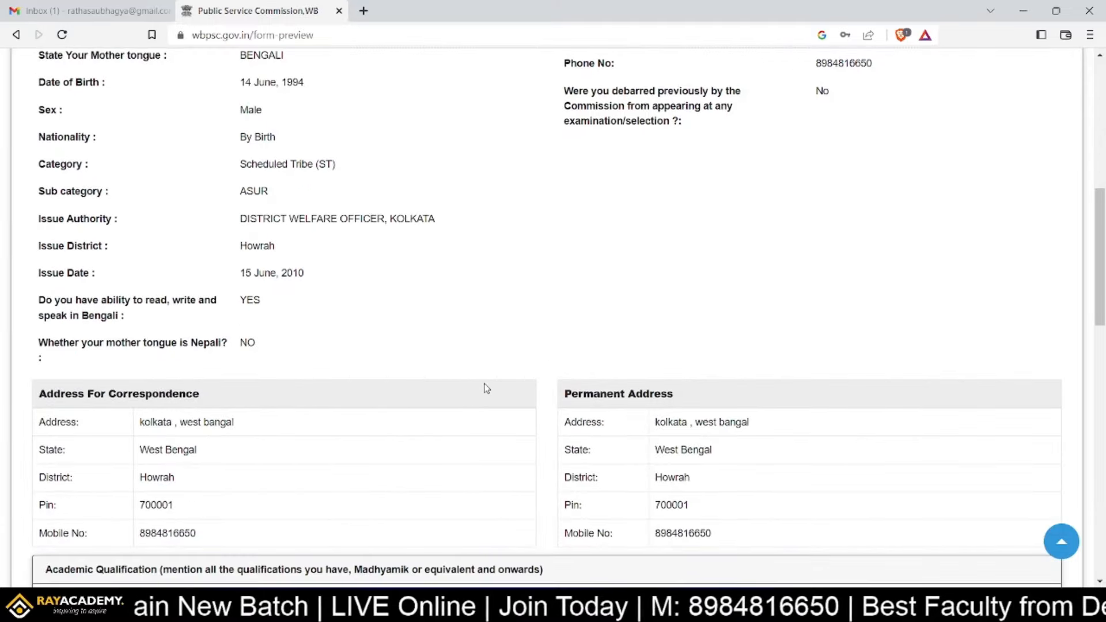
pyautogui.scroll(2, 464, 390)
pyautogui.scroll(-5, 543, 395)
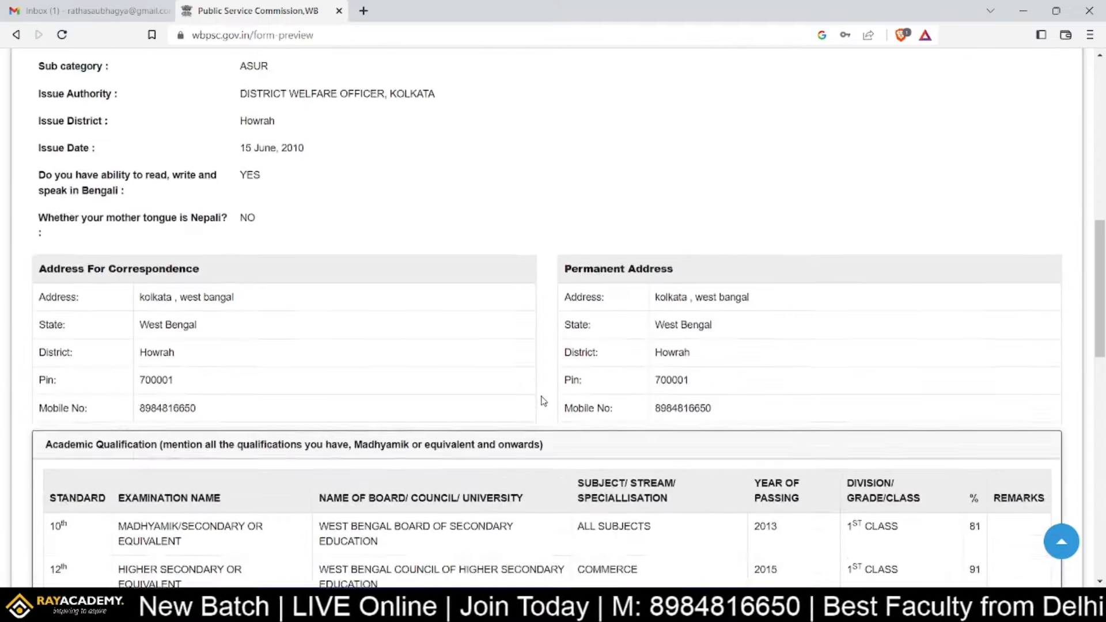
pyautogui.scroll(-2, 543, 401)
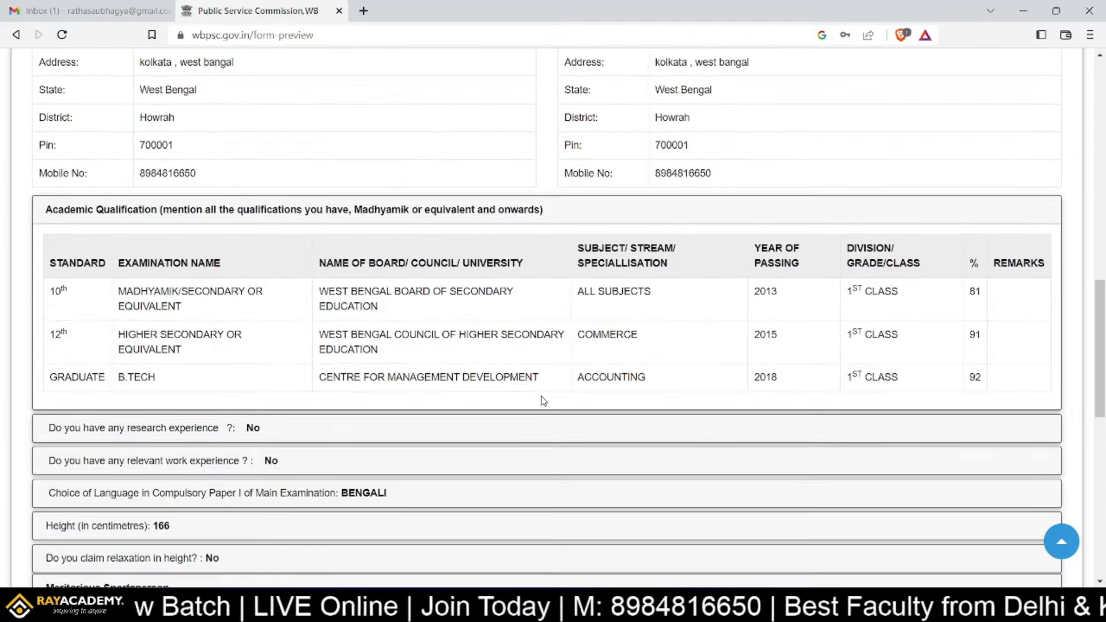
pyautogui.scroll(-3, 543, 400)
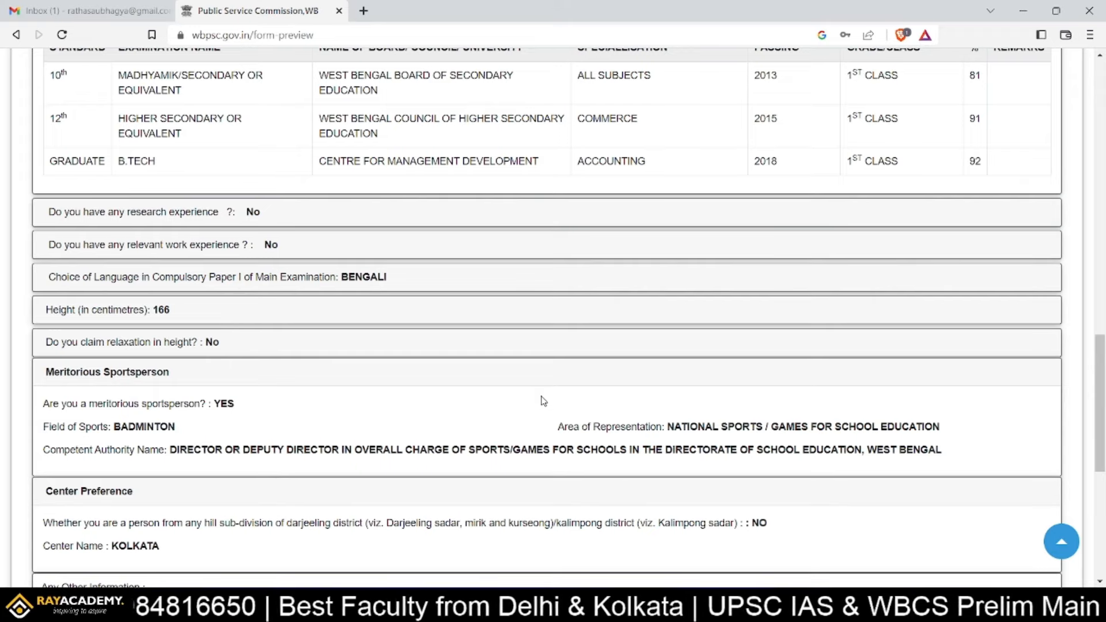
pyautogui.scroll(-4, 542, 401)
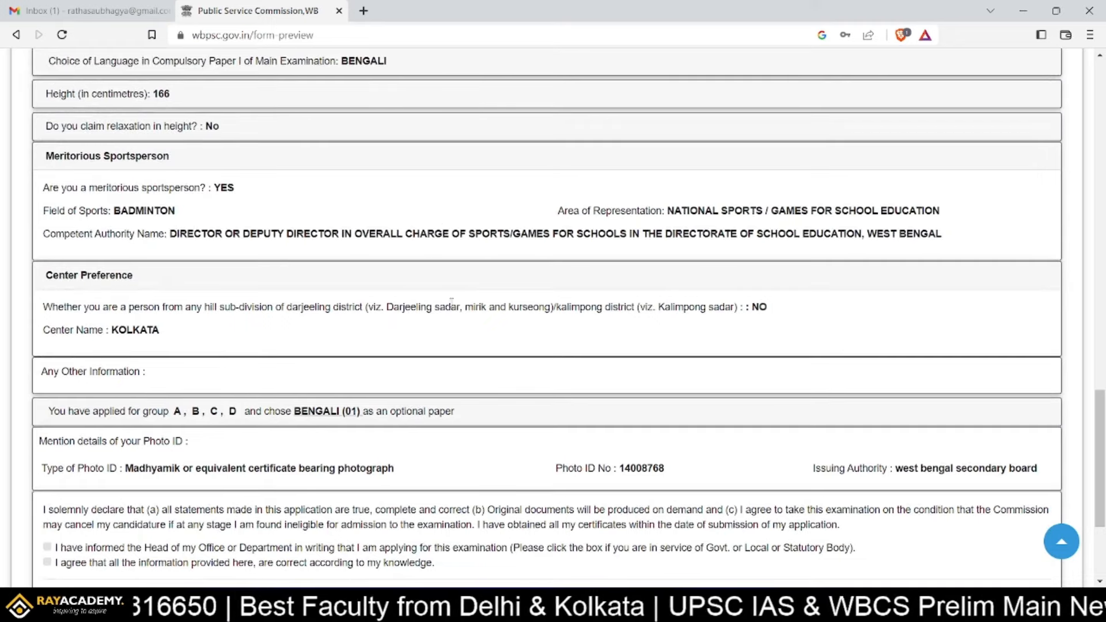
pyautogui.scroll(-1, 478, 302)
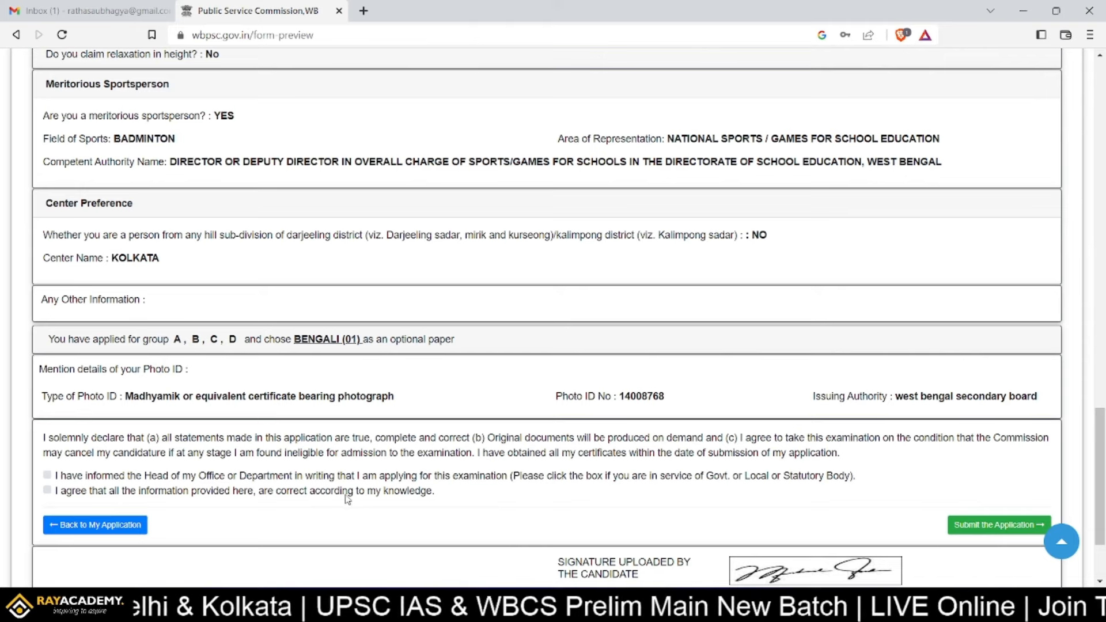
# - Tick the head-of-office and information-correct declarations, then submit the application
pyautogui.click(47, 476)
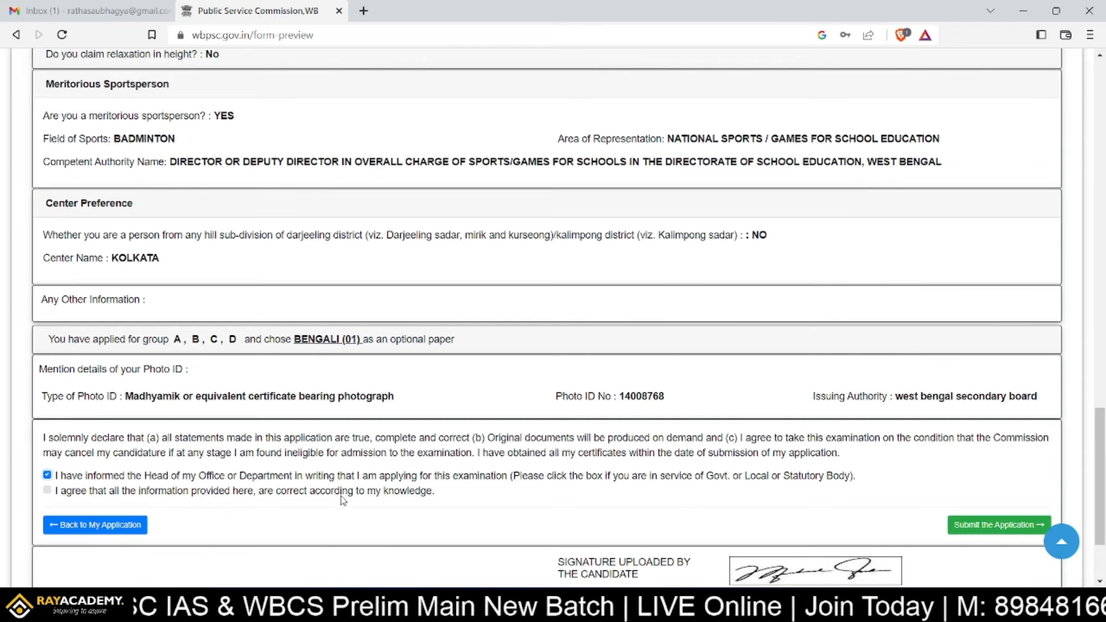
pyautogui.click(47, 490)
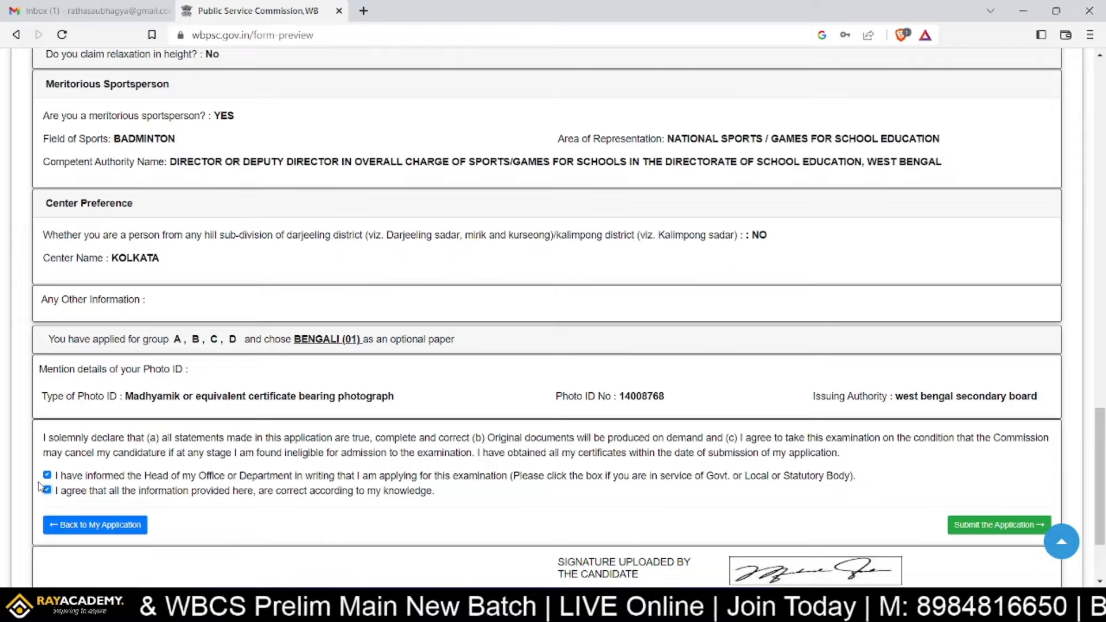
pyautogui.scroll(3, 664, 452)
pyautogui.scroll(9, 663, 453)
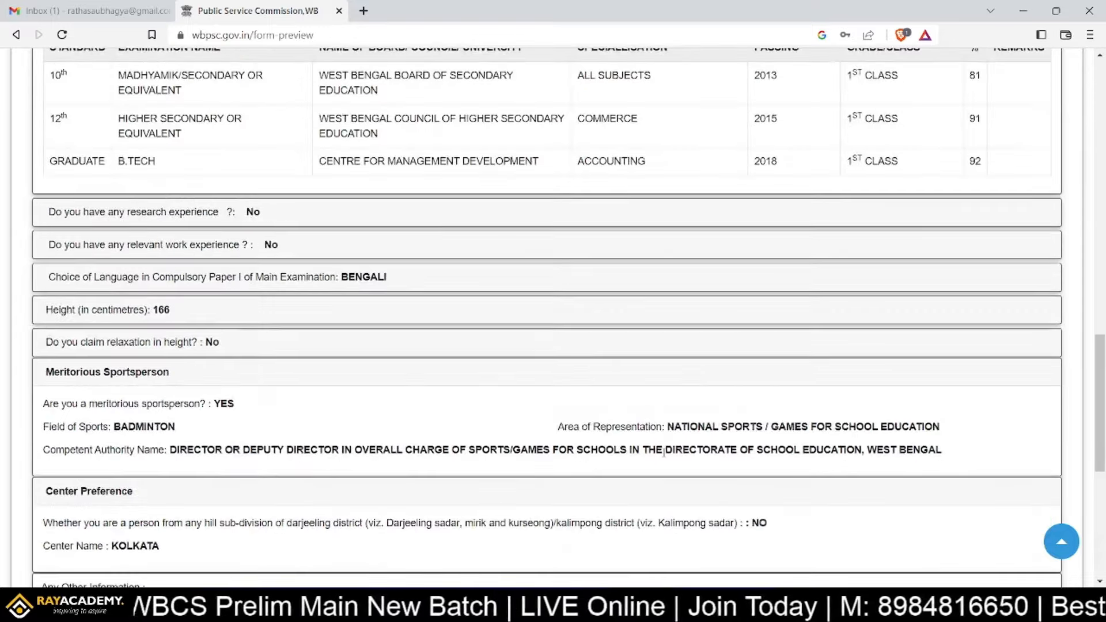
pyautogui.scroll(4, 665, 458)
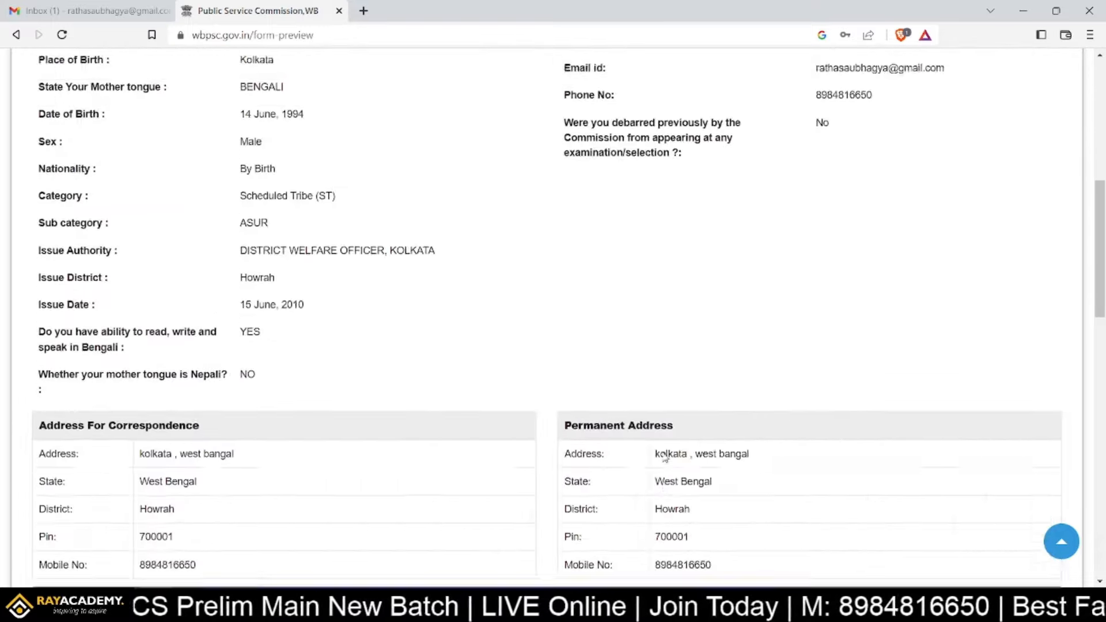
pyautogui.scroll(-15, 665, 457)
pyautogui.scroll(-4, 665, 458)
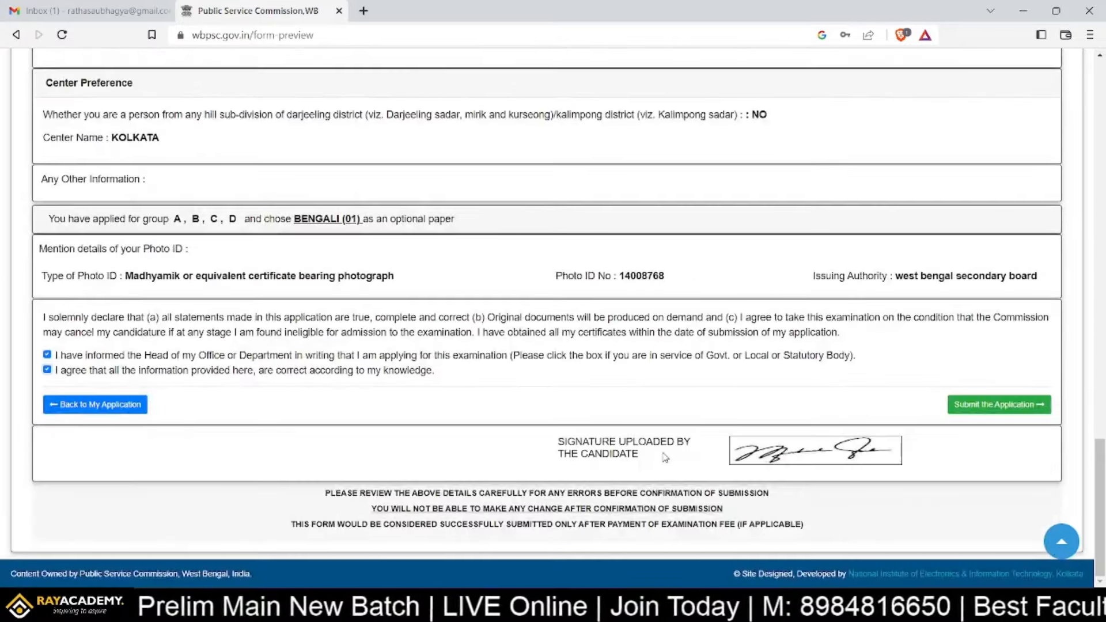
pyautogui.click(994, 408)
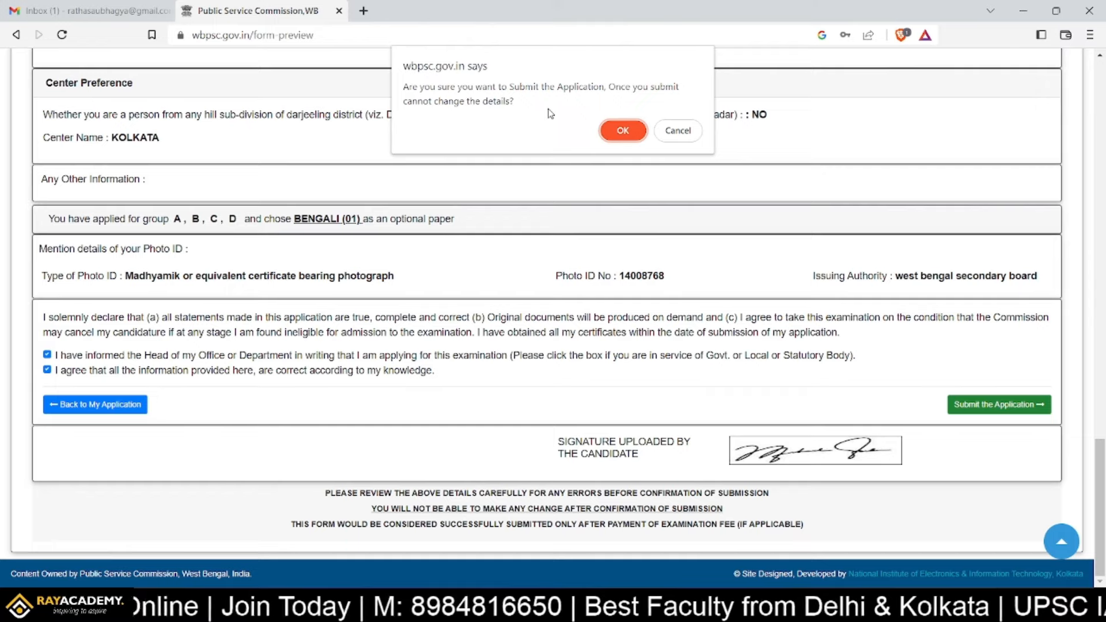
# - Confirm final submission of the WBCS (Executive) 2023 application and check it shows PAID and APPLIED
pyautogui.click(624, 131)
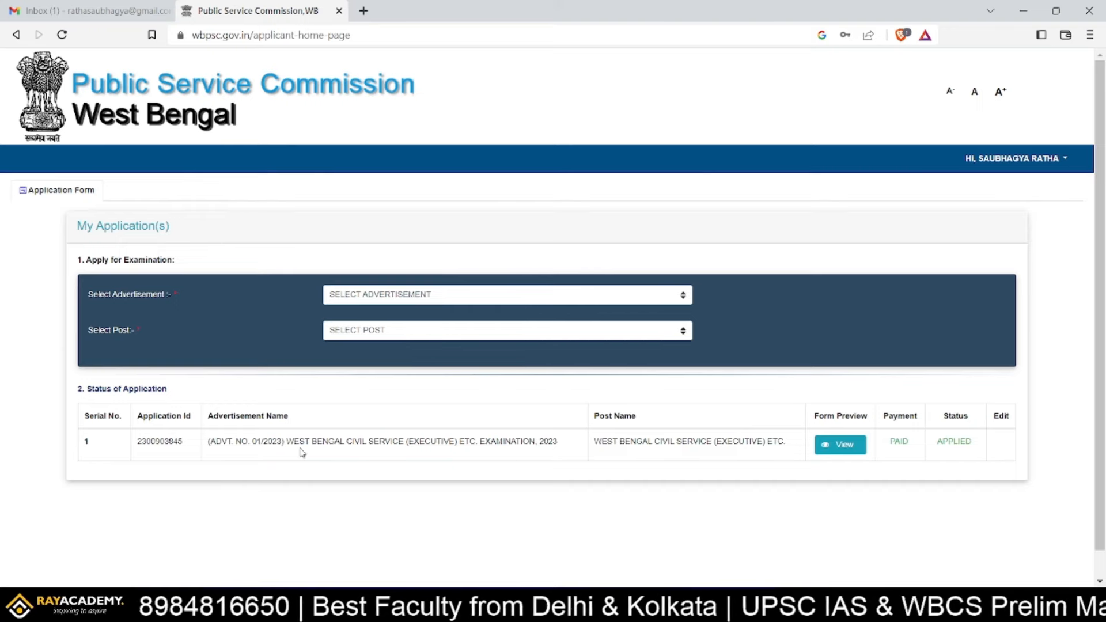
pyautogui.scroll(-1, 614, 456)
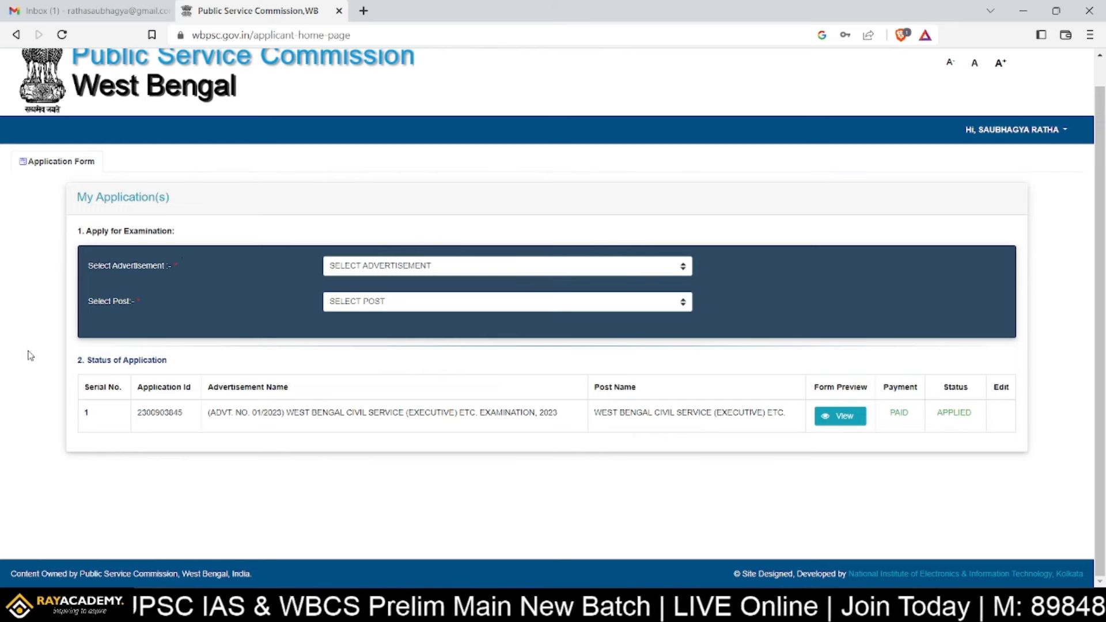
pyautogui.click(828, 422)
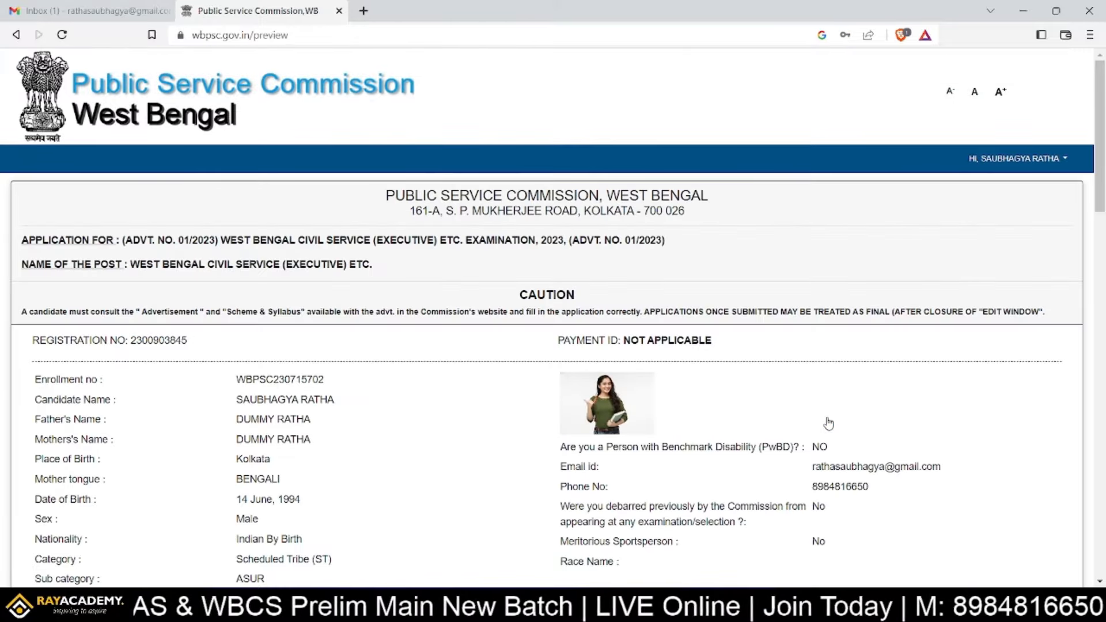
pyautogui.scroll(-2, 473, 308)
pyautogui.scroll(-20, 474, 308)
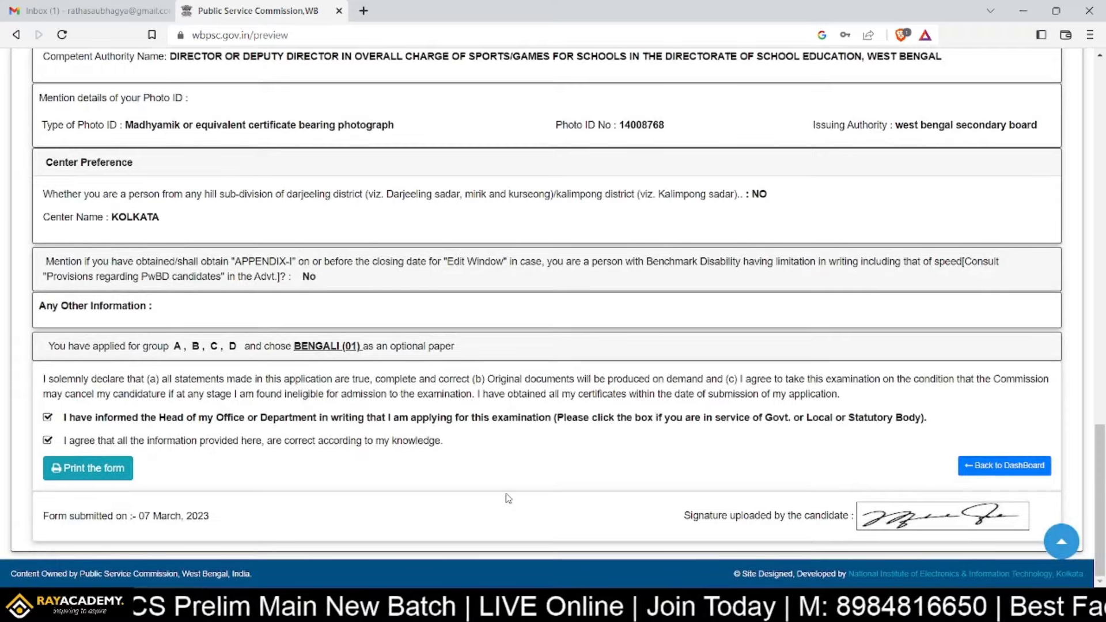
pyautogui.scroll(6, 510, 502)
pyautogui.scroll(14, 509, 502)
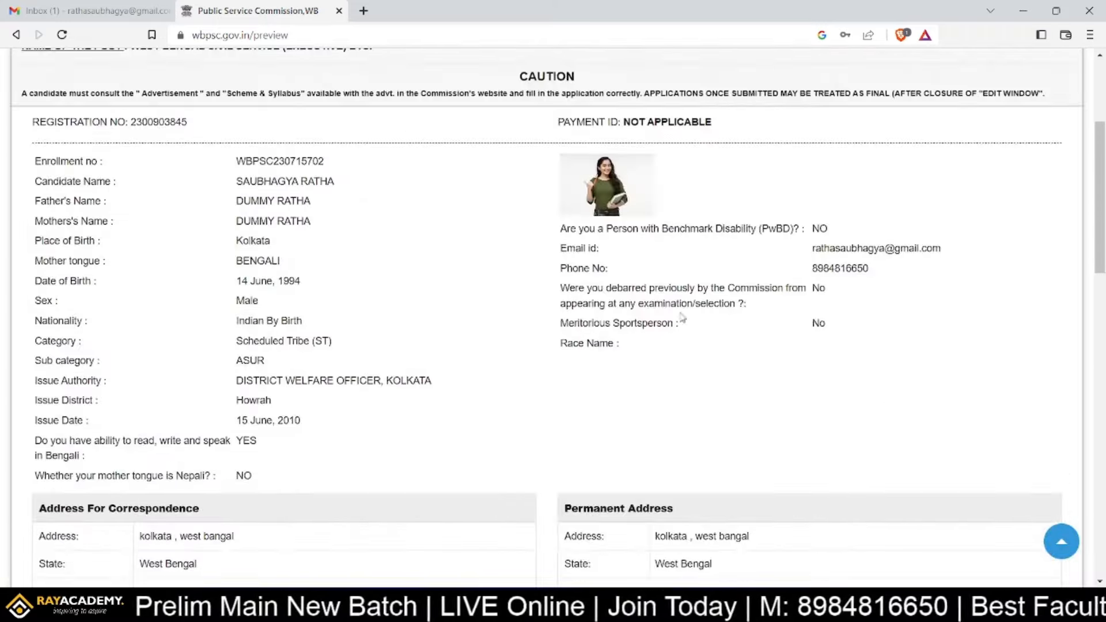
pyautogui.scroll(-7, 782, 472)
pyautogui.scroll(-14, 782, 472)
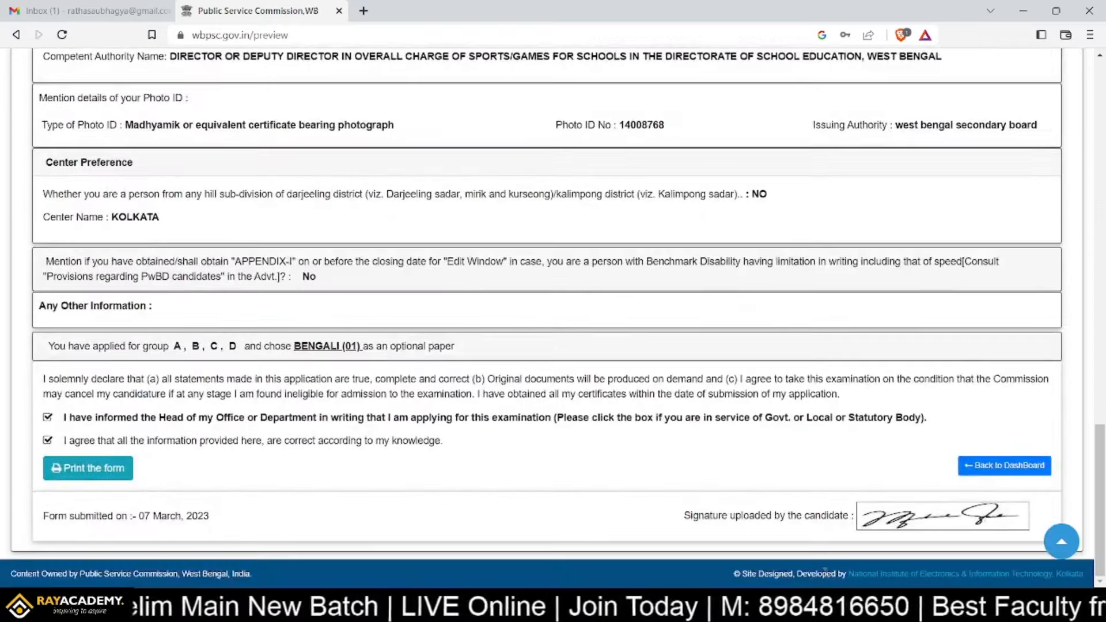
pyautogui.click(985, 467)
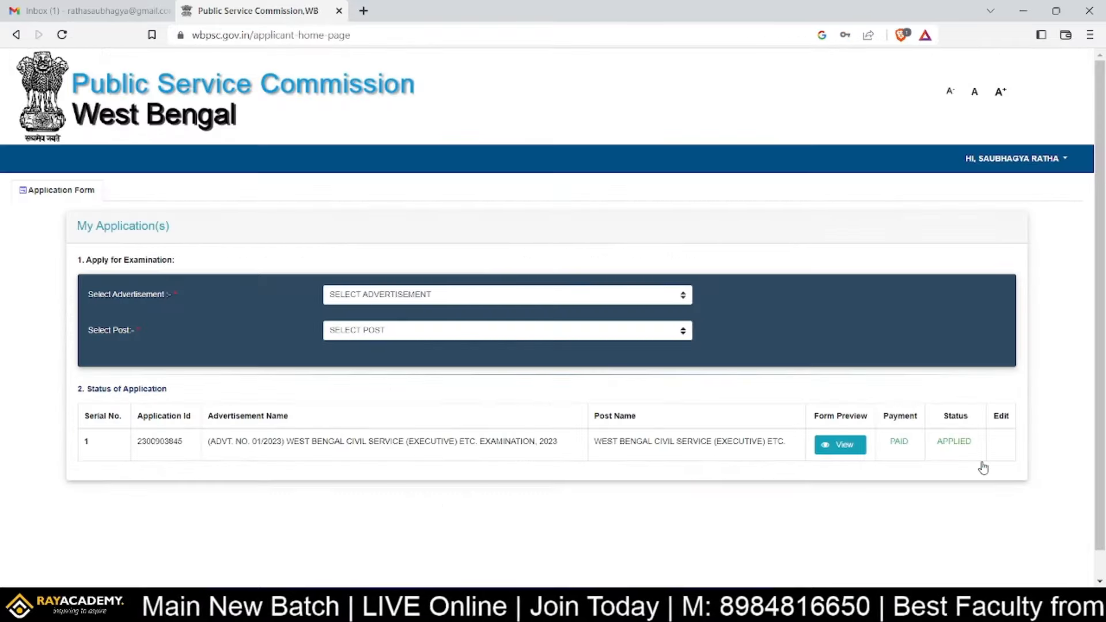